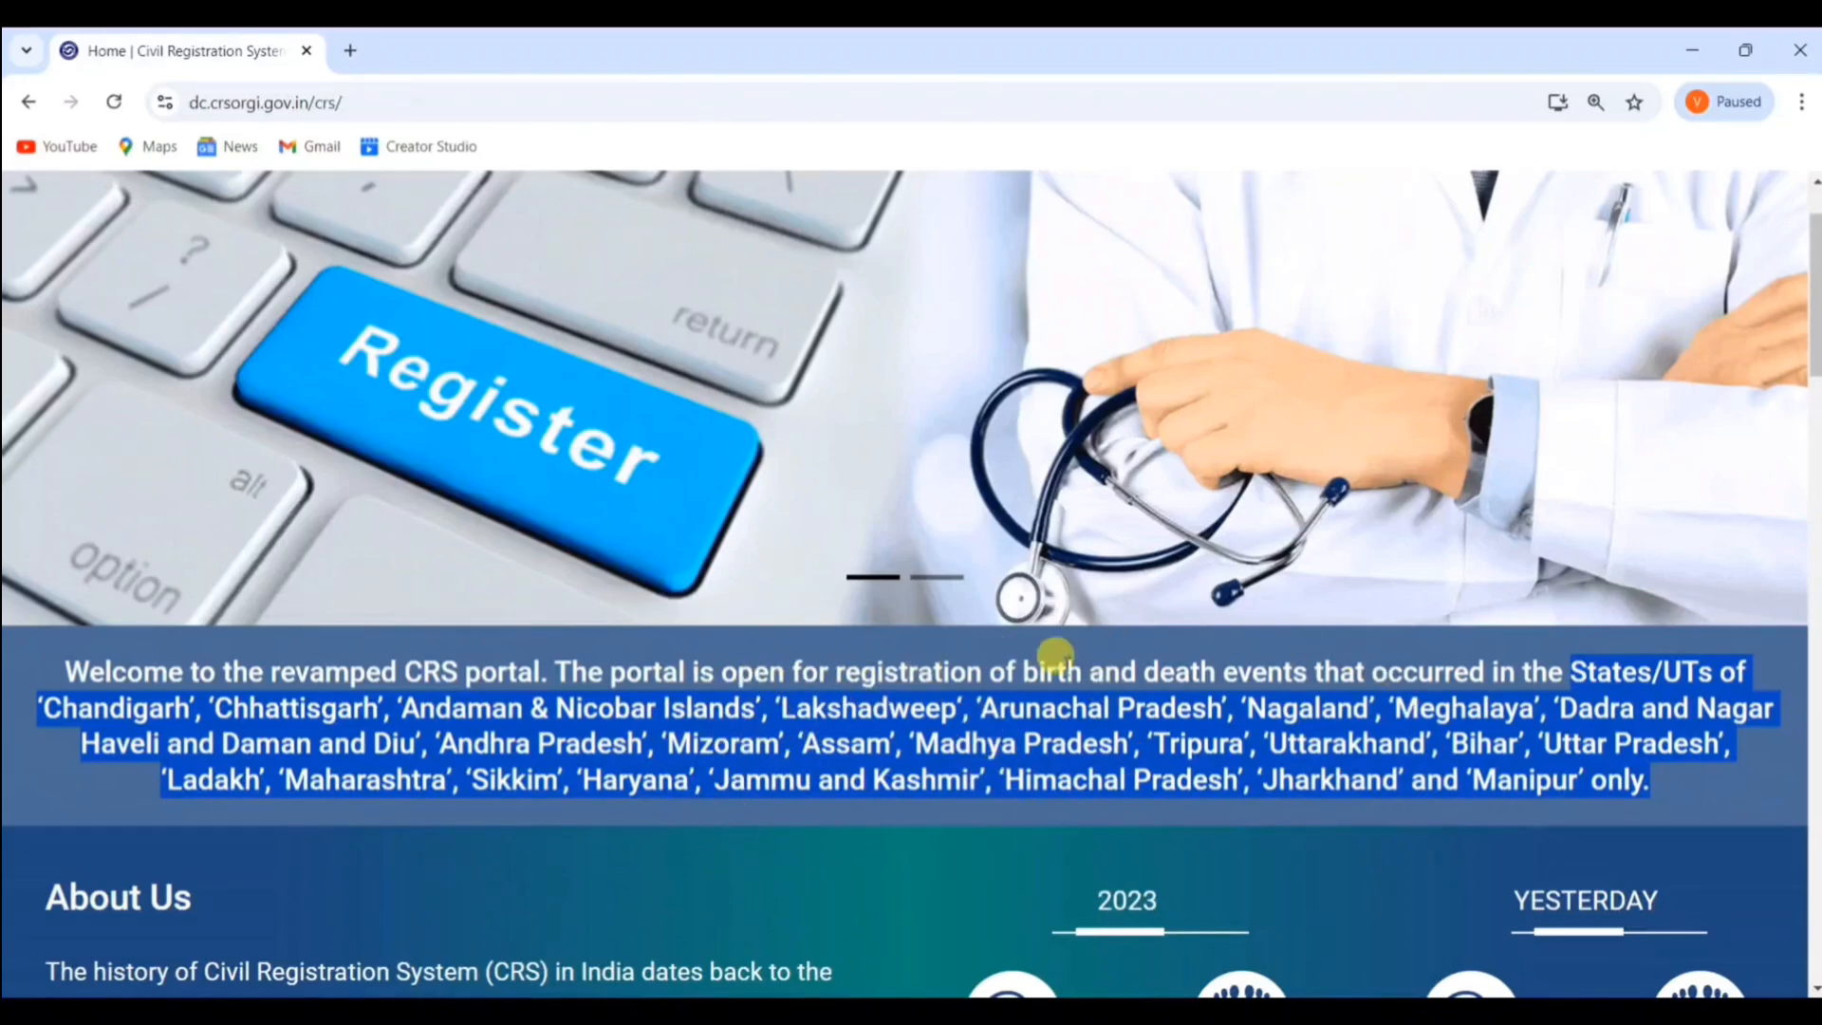
Open the General Public login page of the Civil Registration System portal
left_click(905, 845)
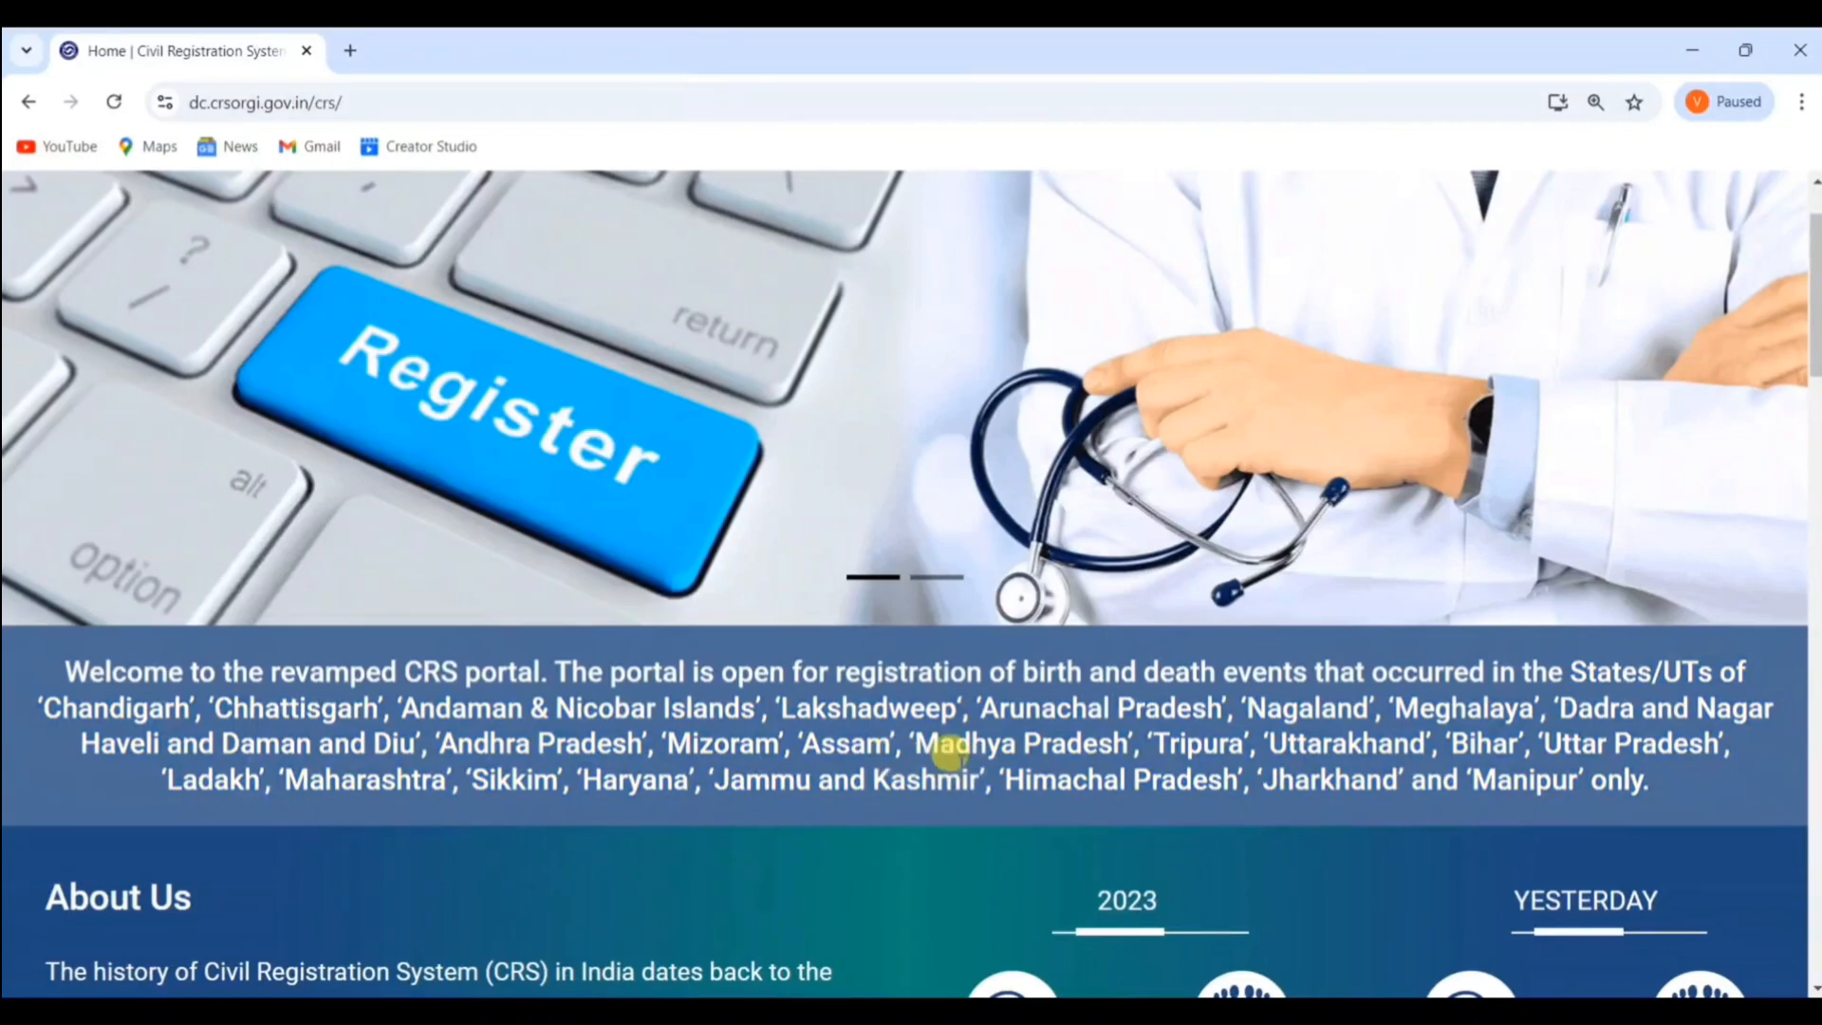
scroll(1021, 839, "up", 2)
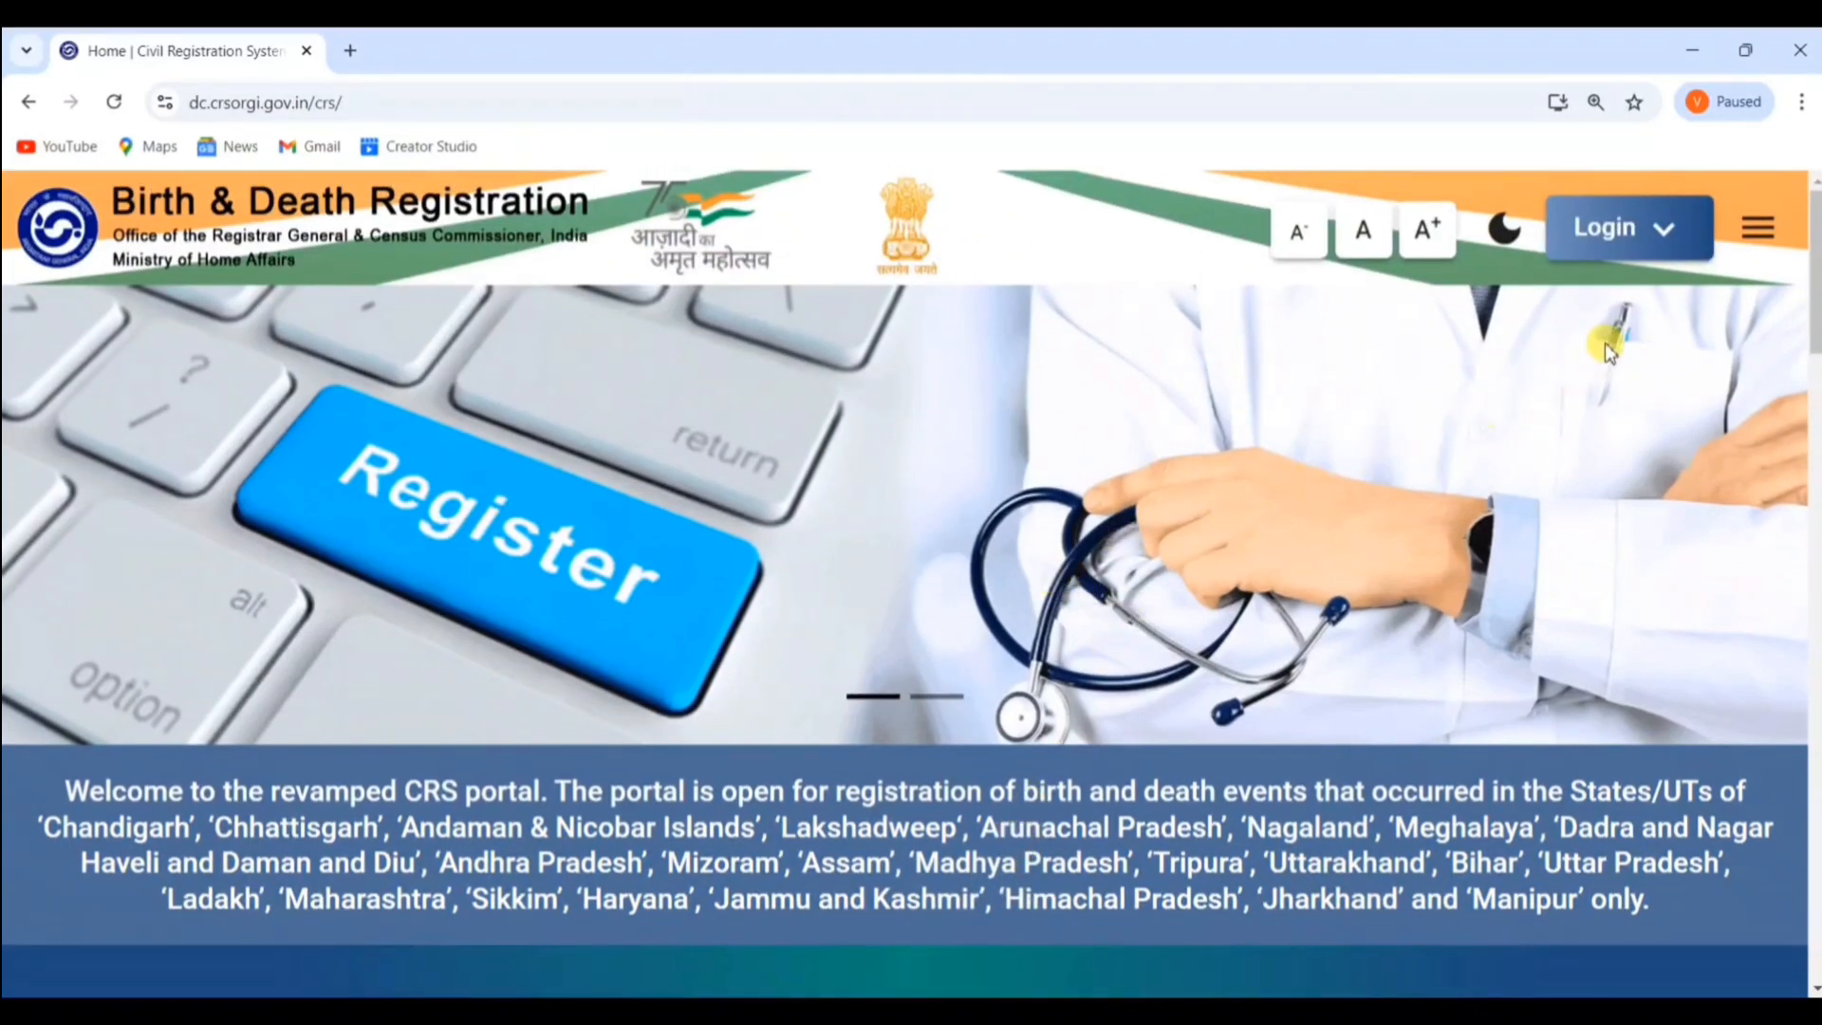
left_click(1625, 239)
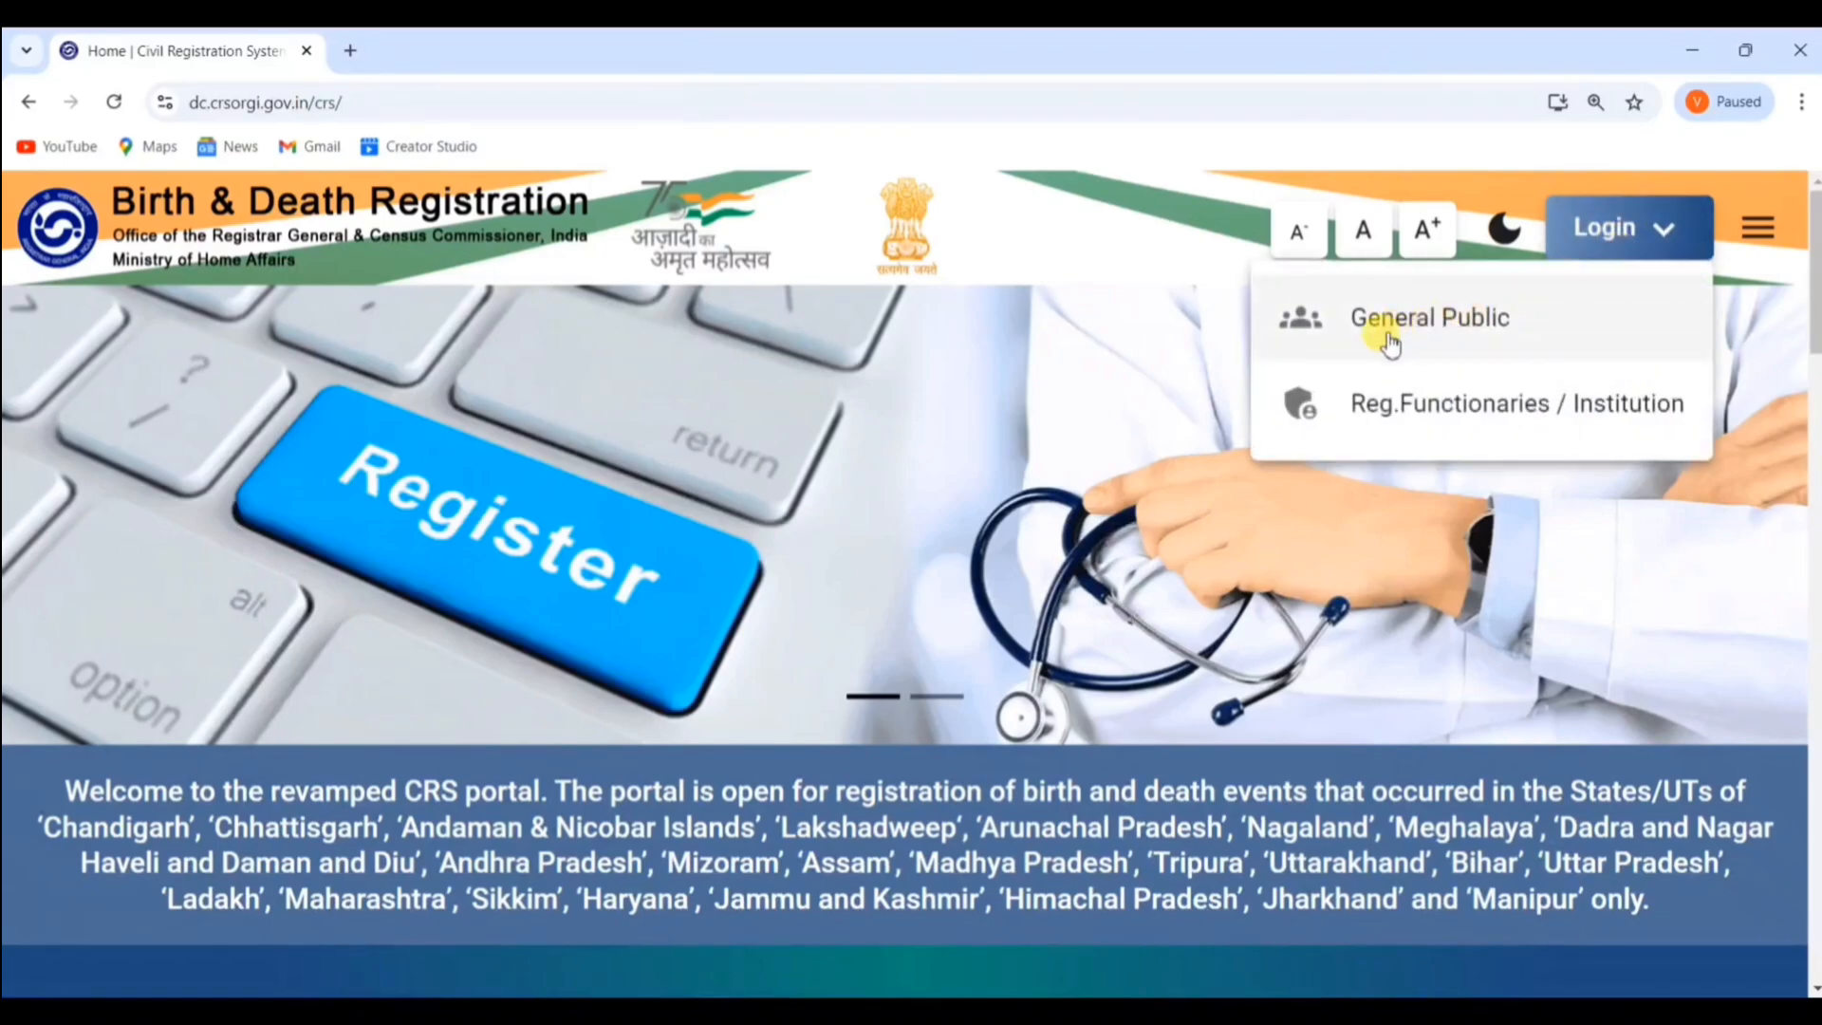
left_click(1450, 328)
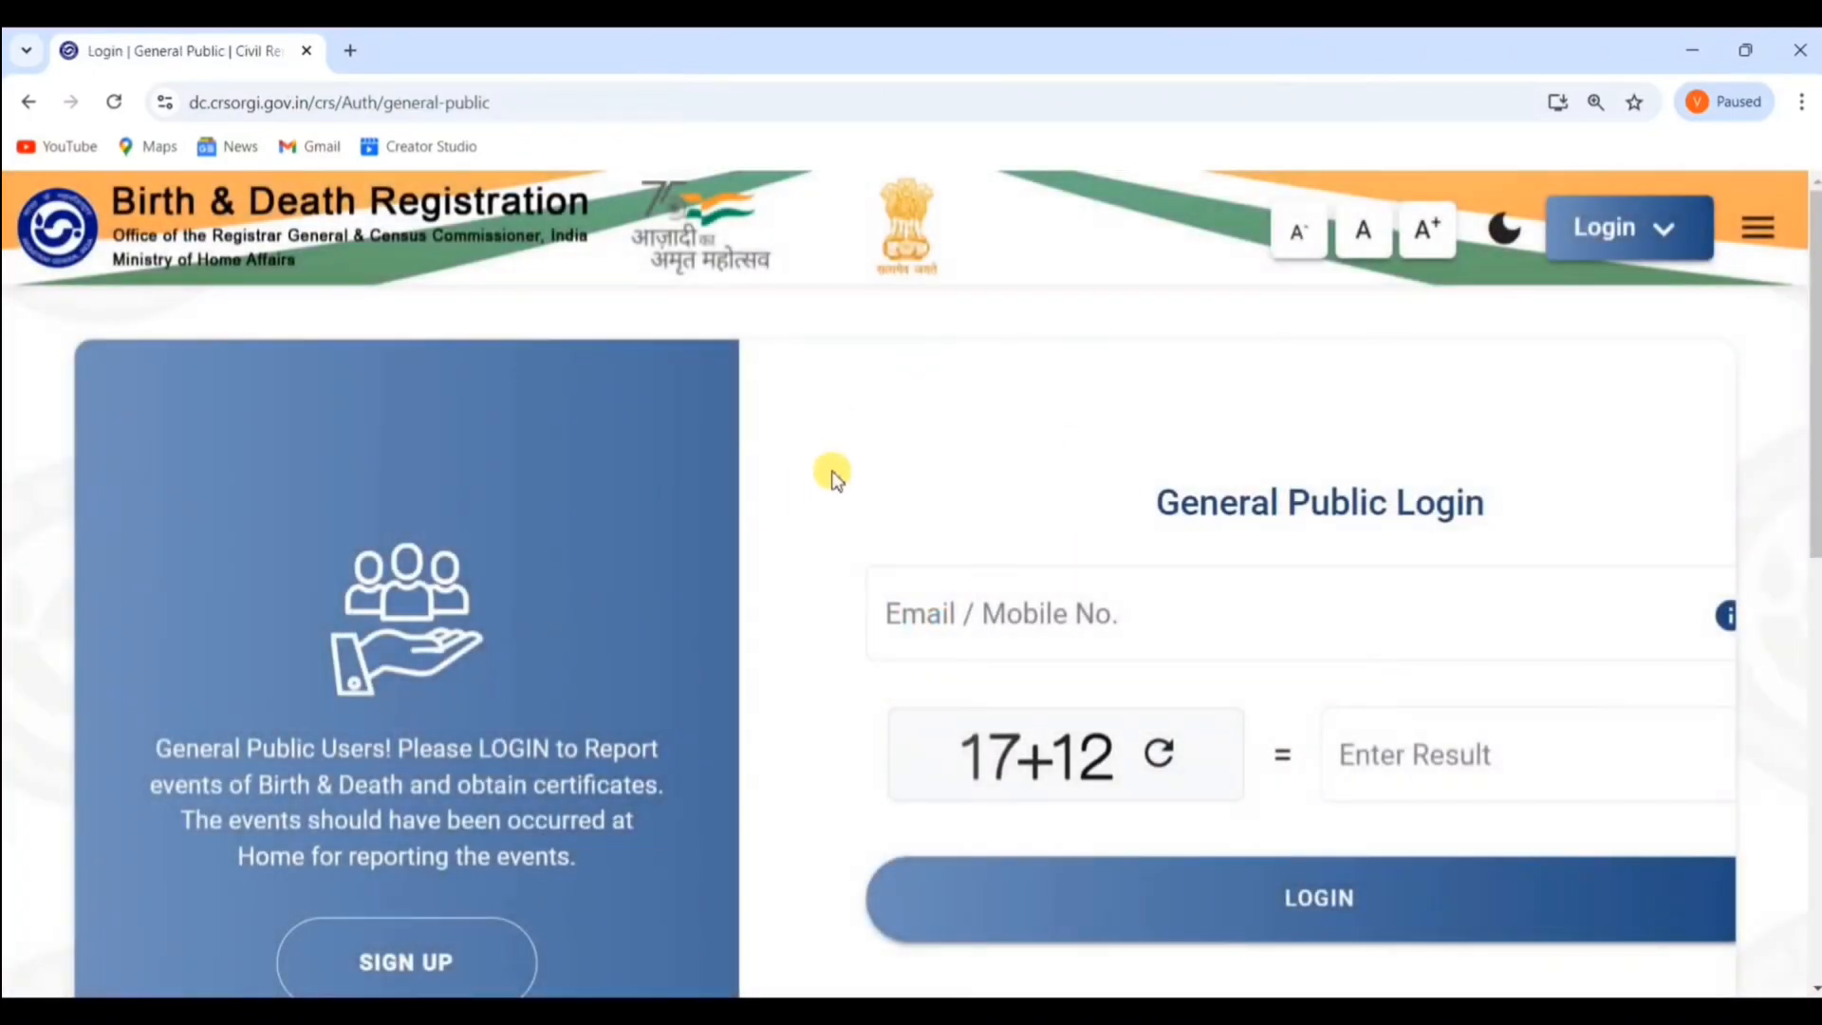
Open the General Public sign-up form for creating an account
scroll(845, 471, "down", 1)
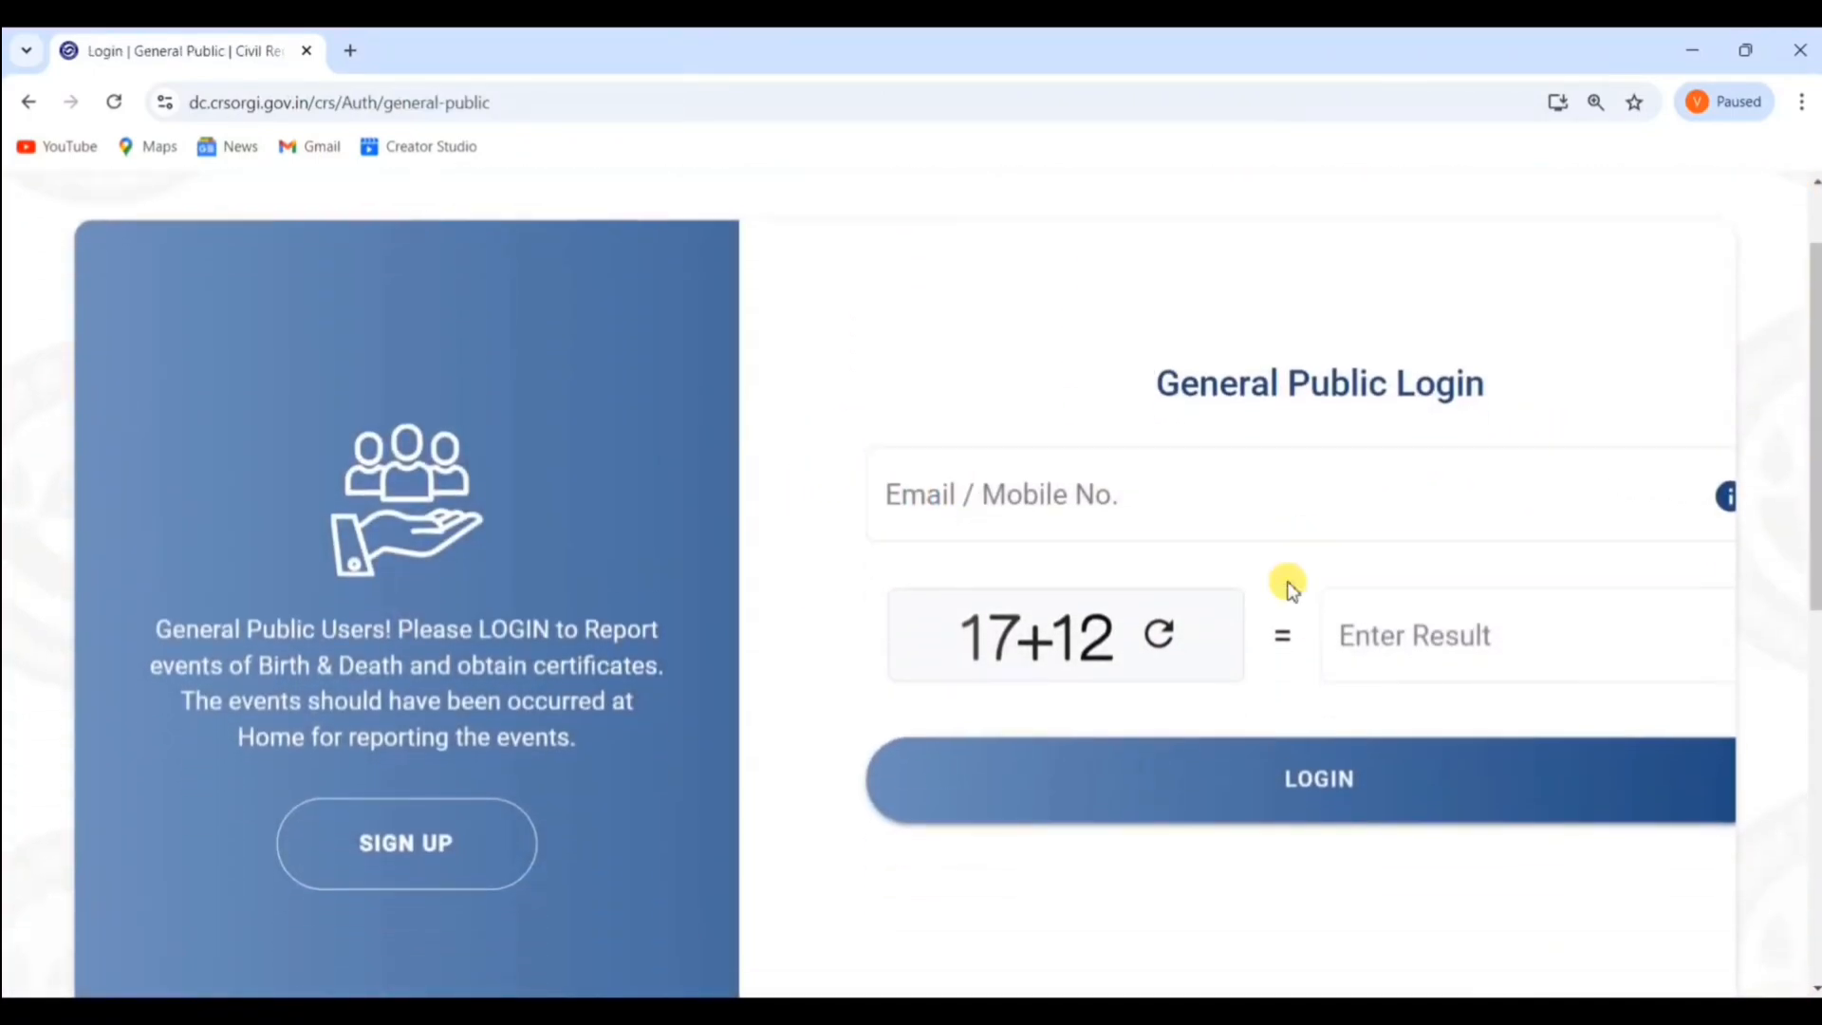
scroll(1209, 685, "up", 1)
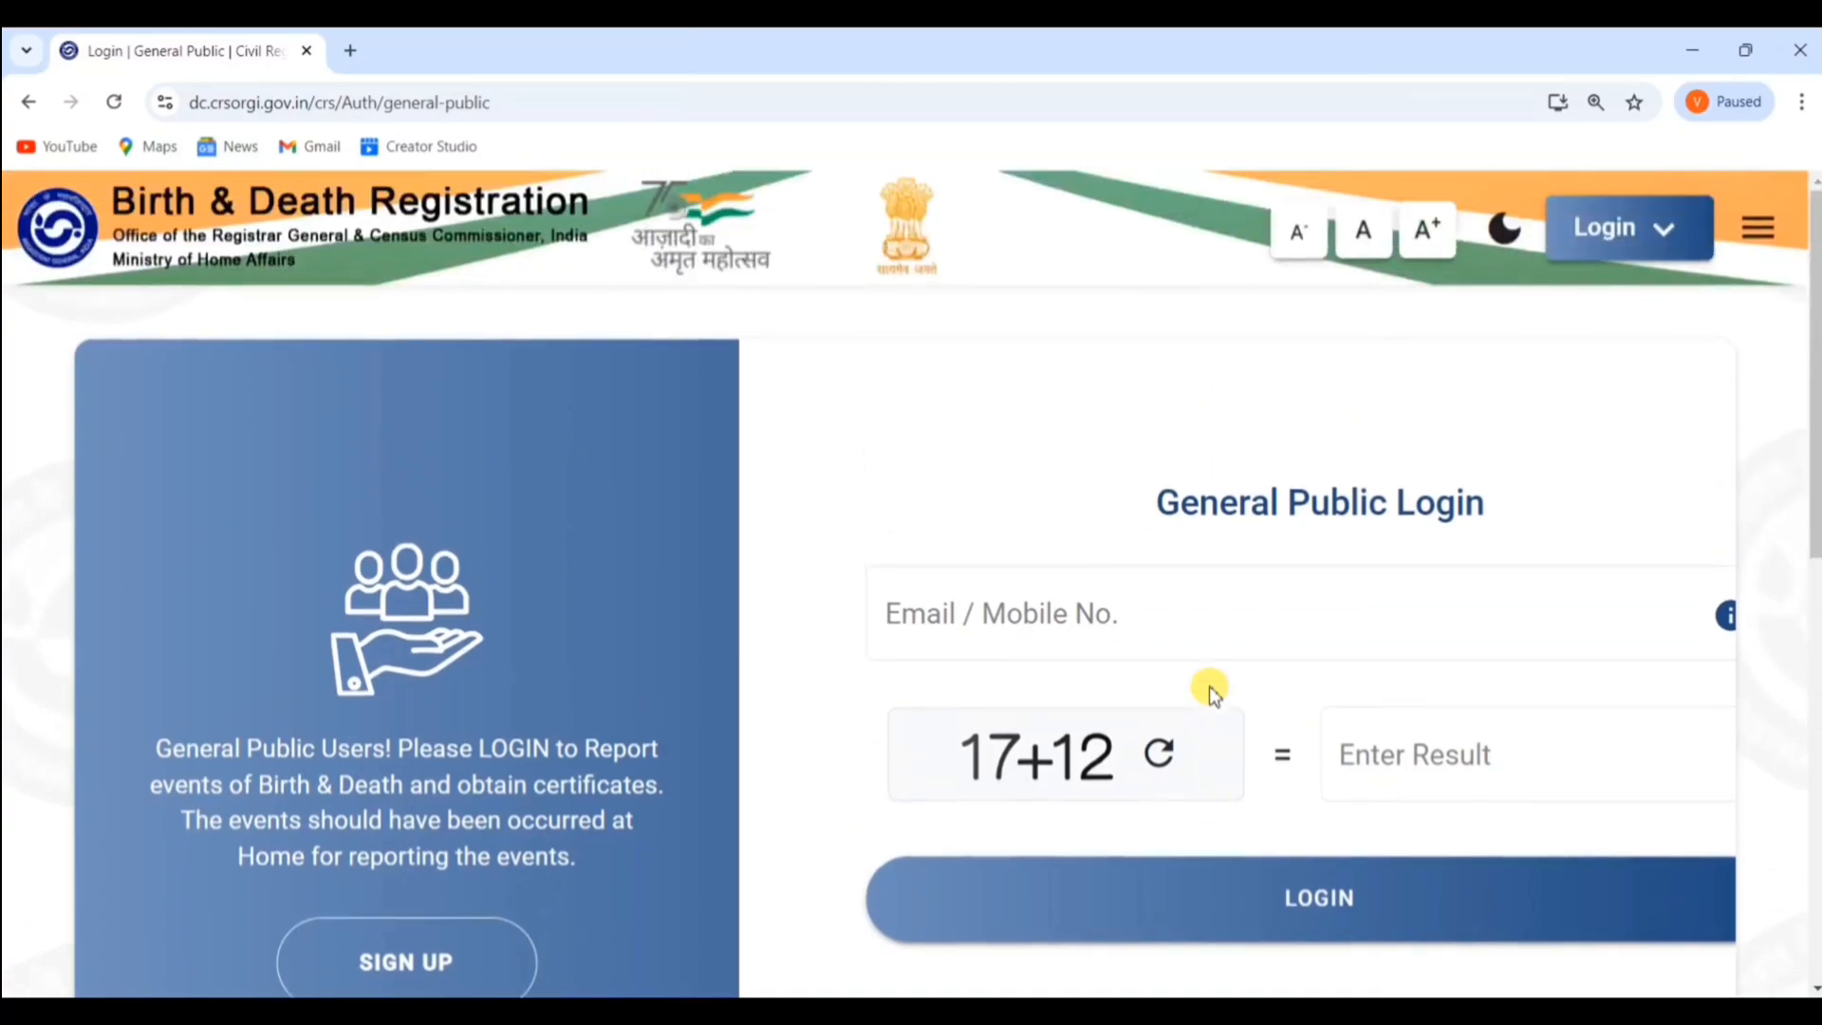
scroll(1209, 688, "down", 1)
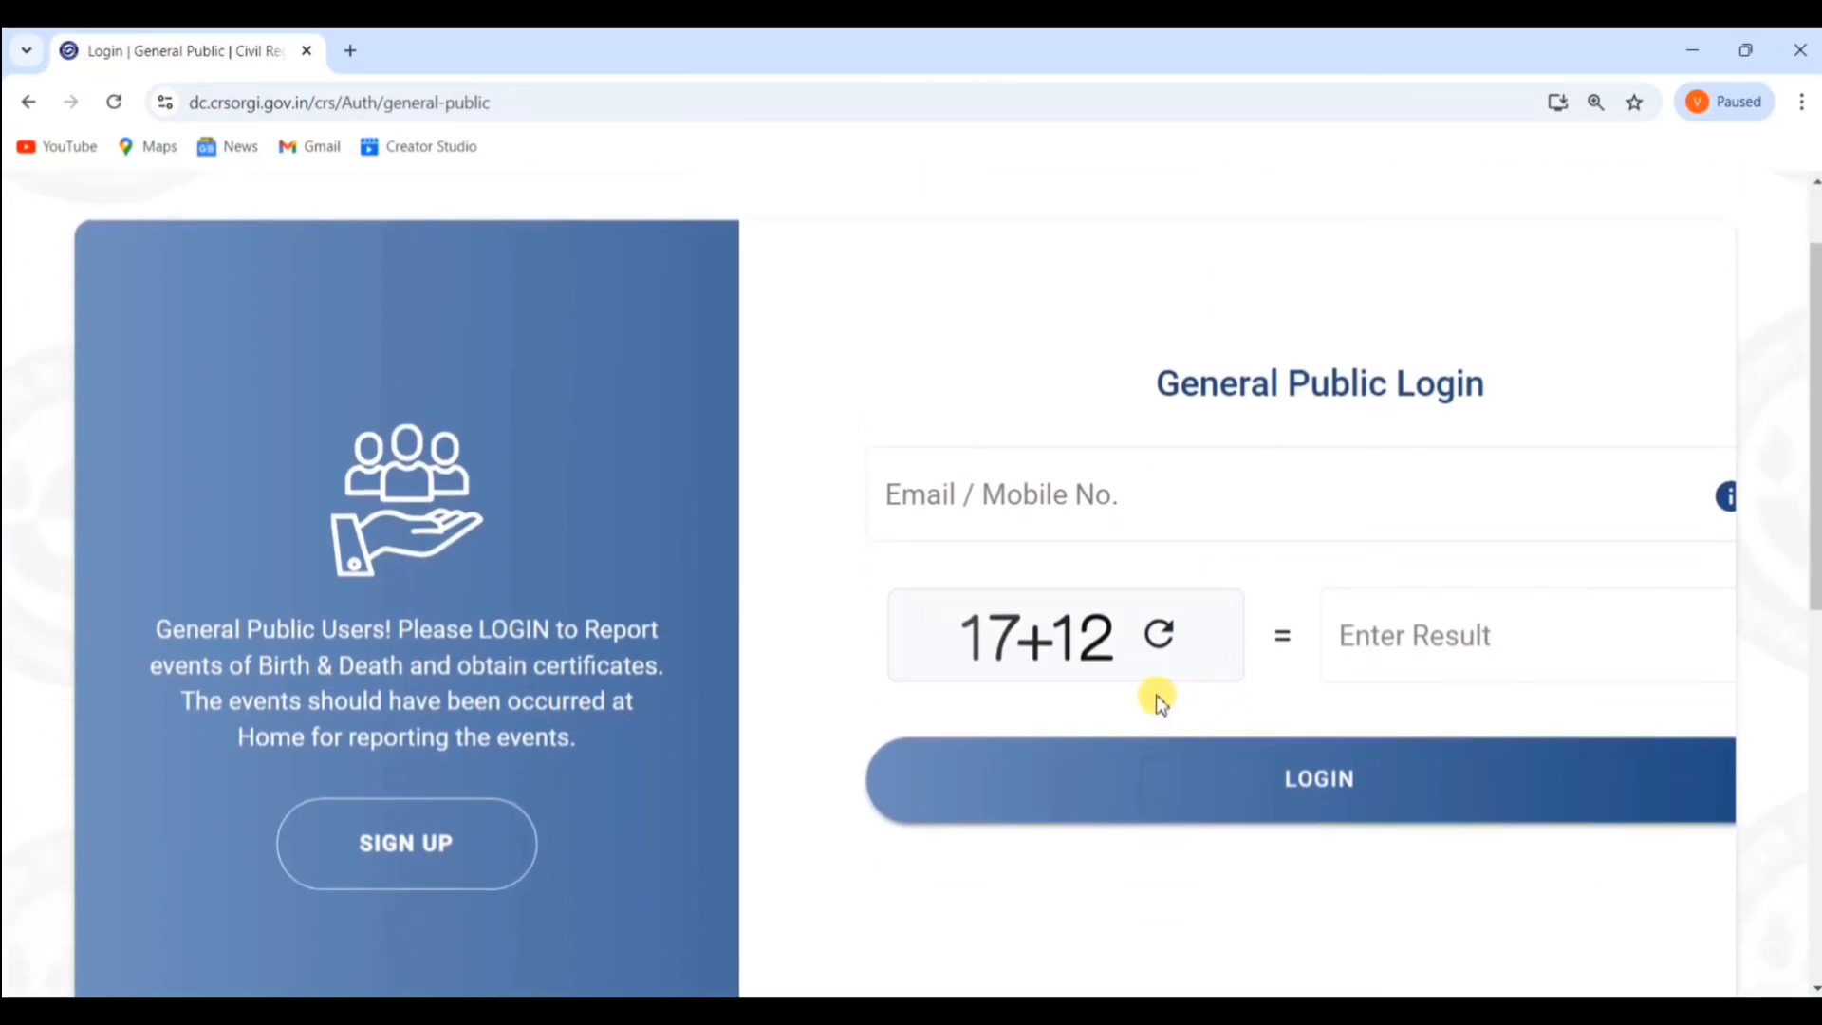
scroll(768, 701, "down", 1)
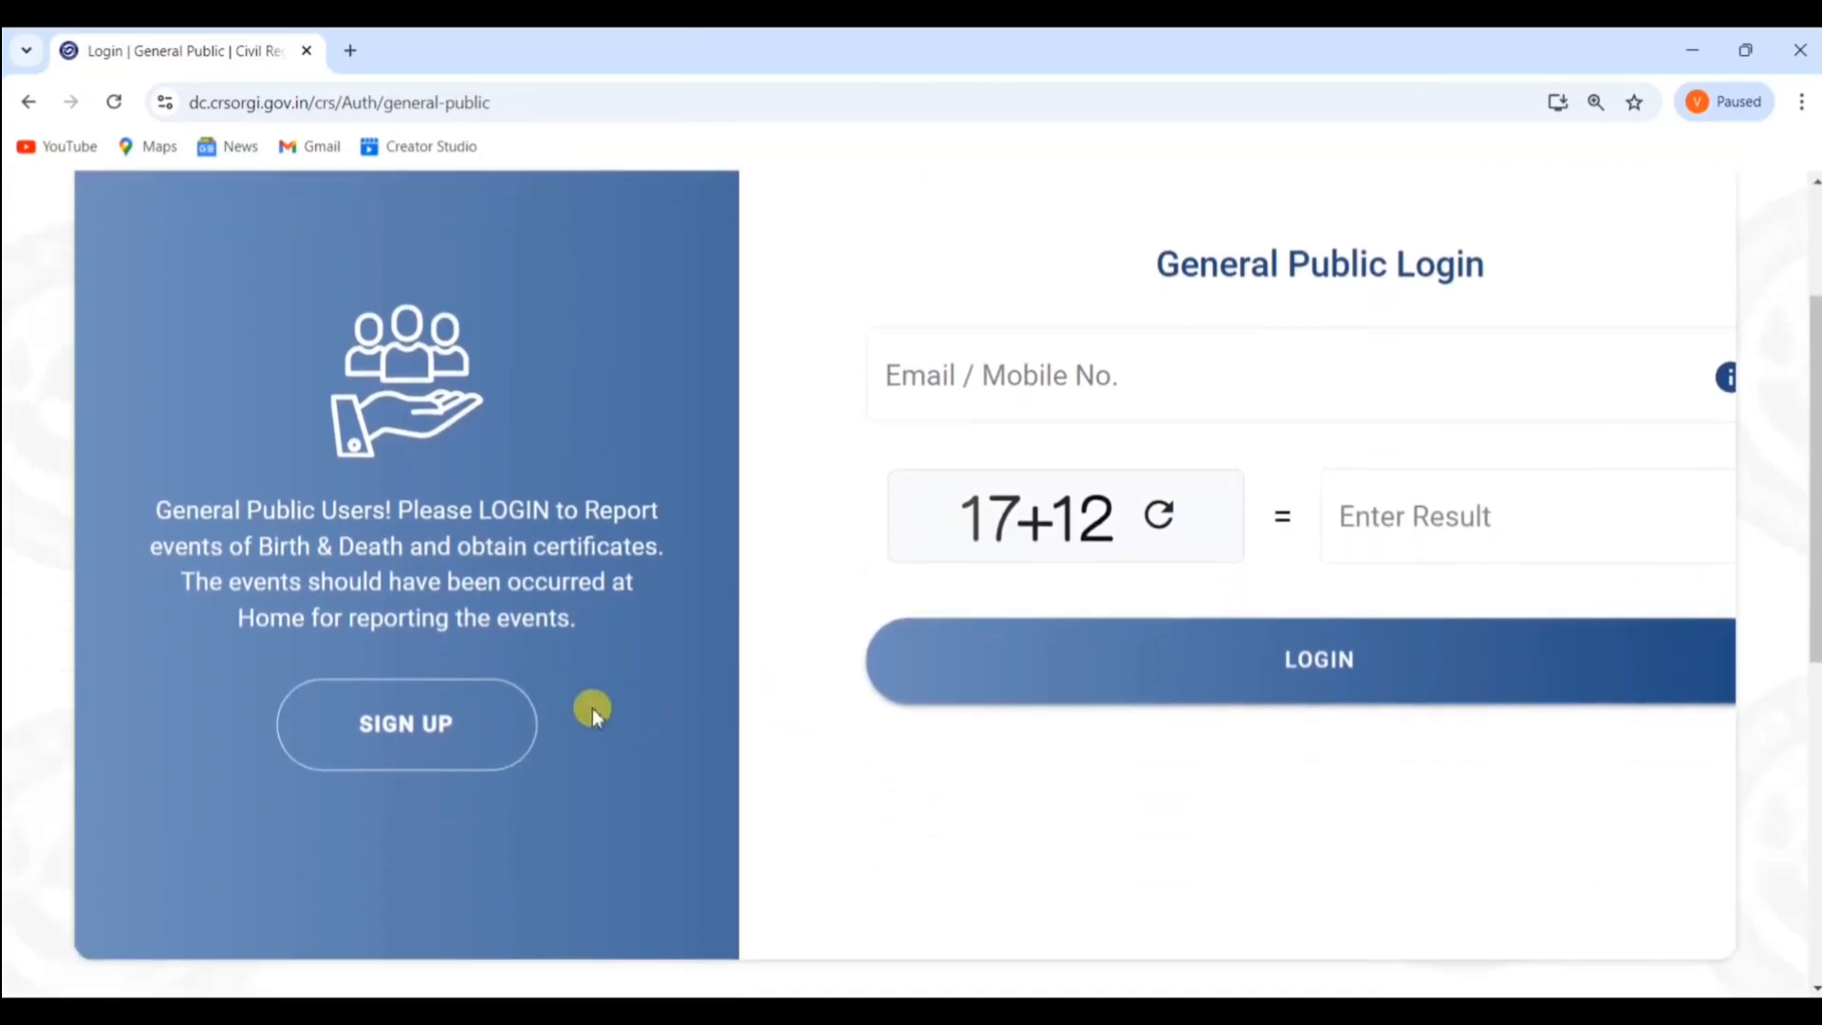
left_click(404, 746)
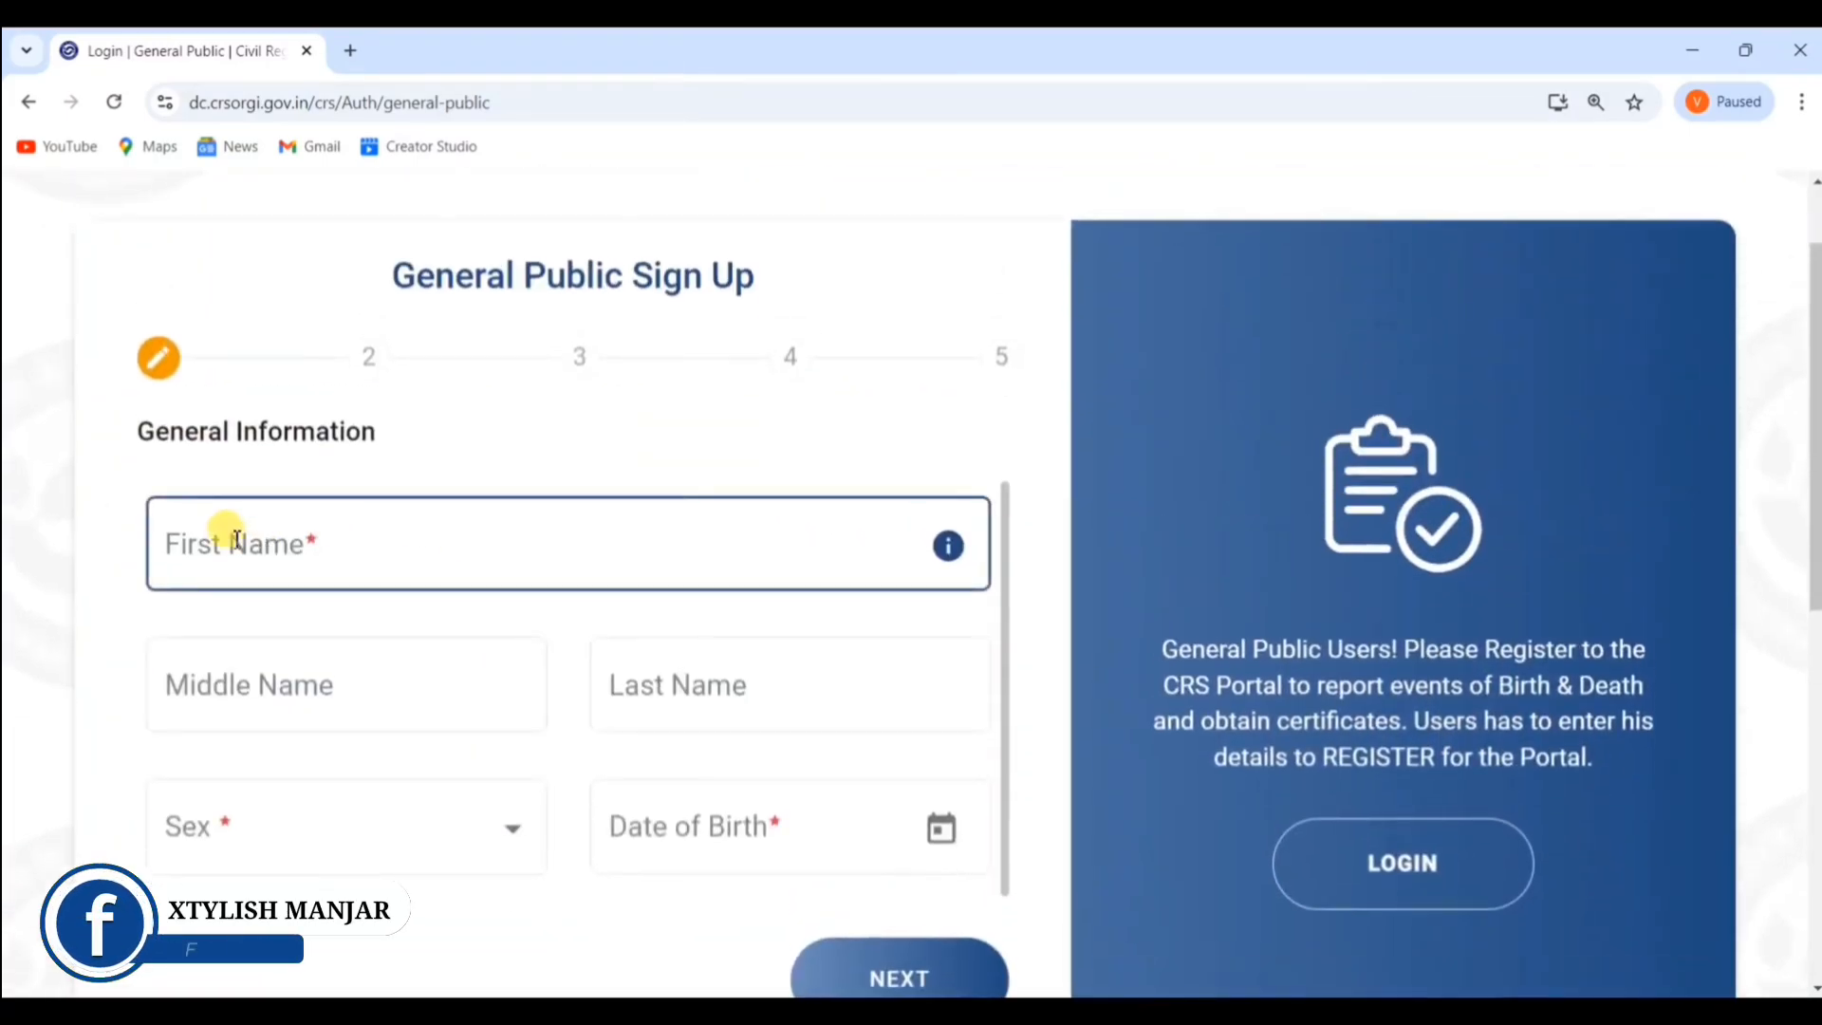
Fill in the first, middle and last name fields, set the sex to Male, and continue to the Address section
left_click(237, 553)
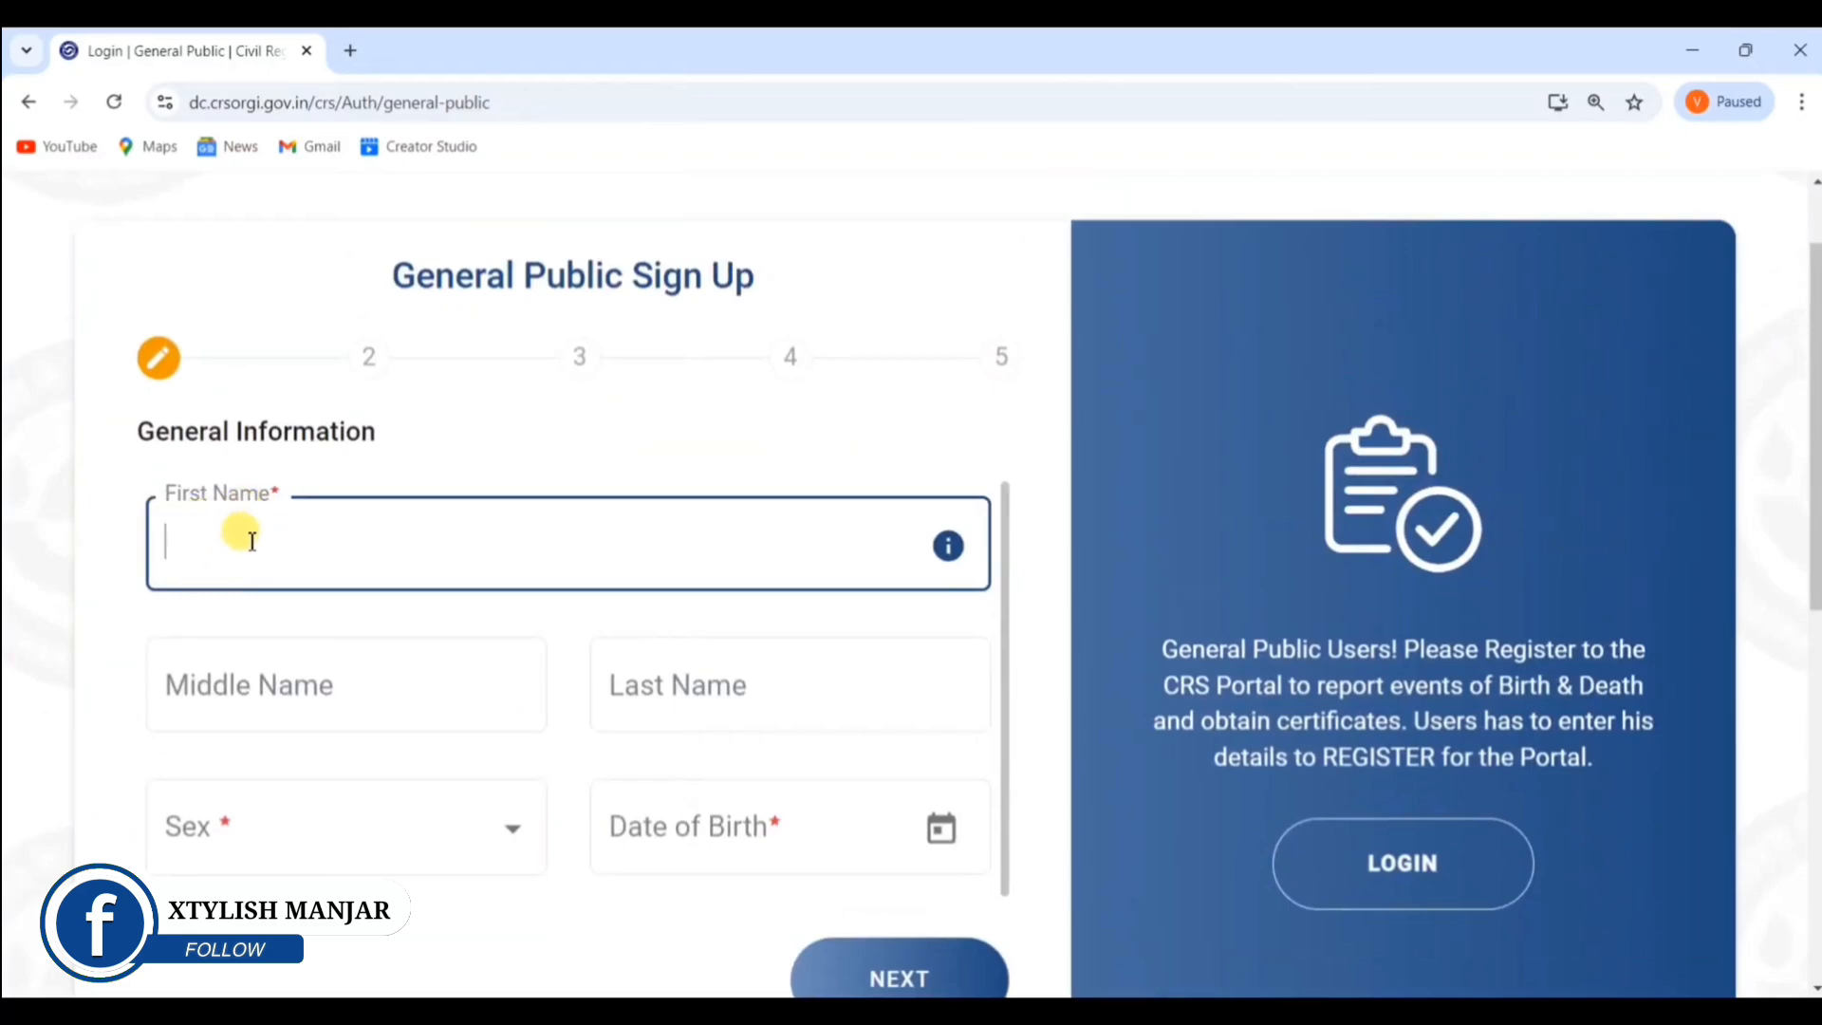
left_click(237, 685)
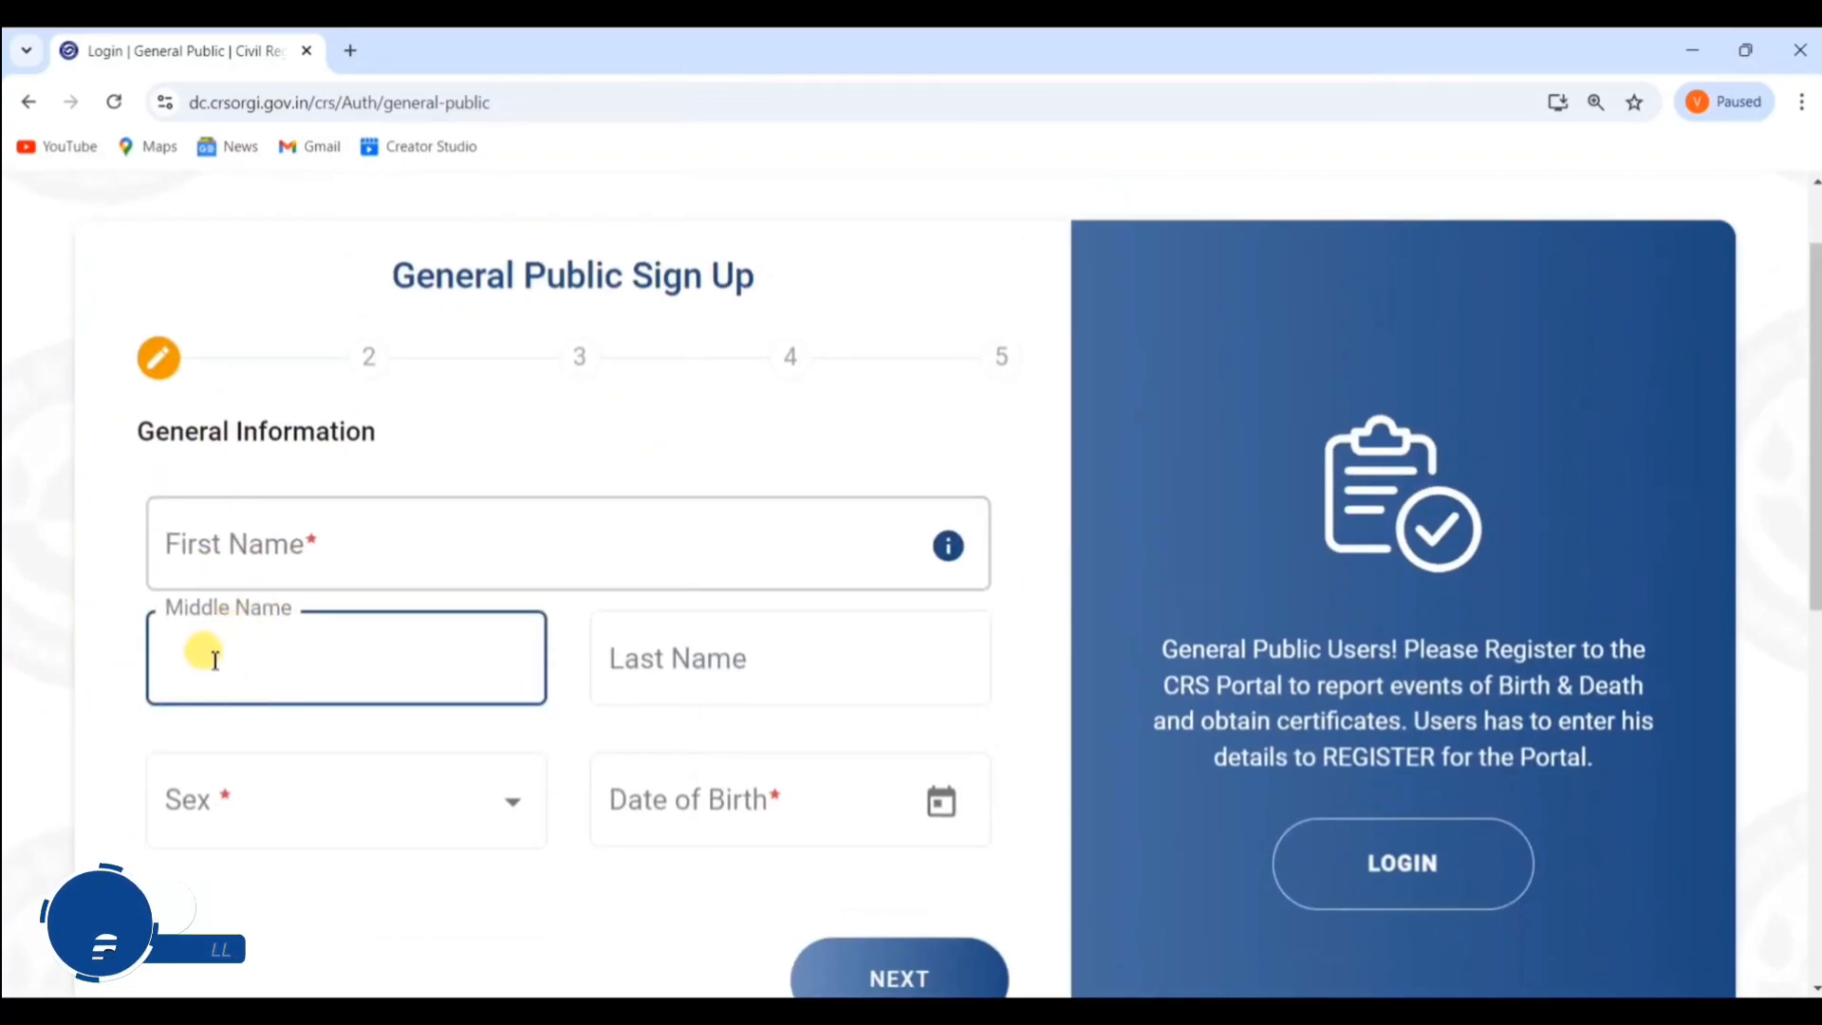
left_click(747, 653)
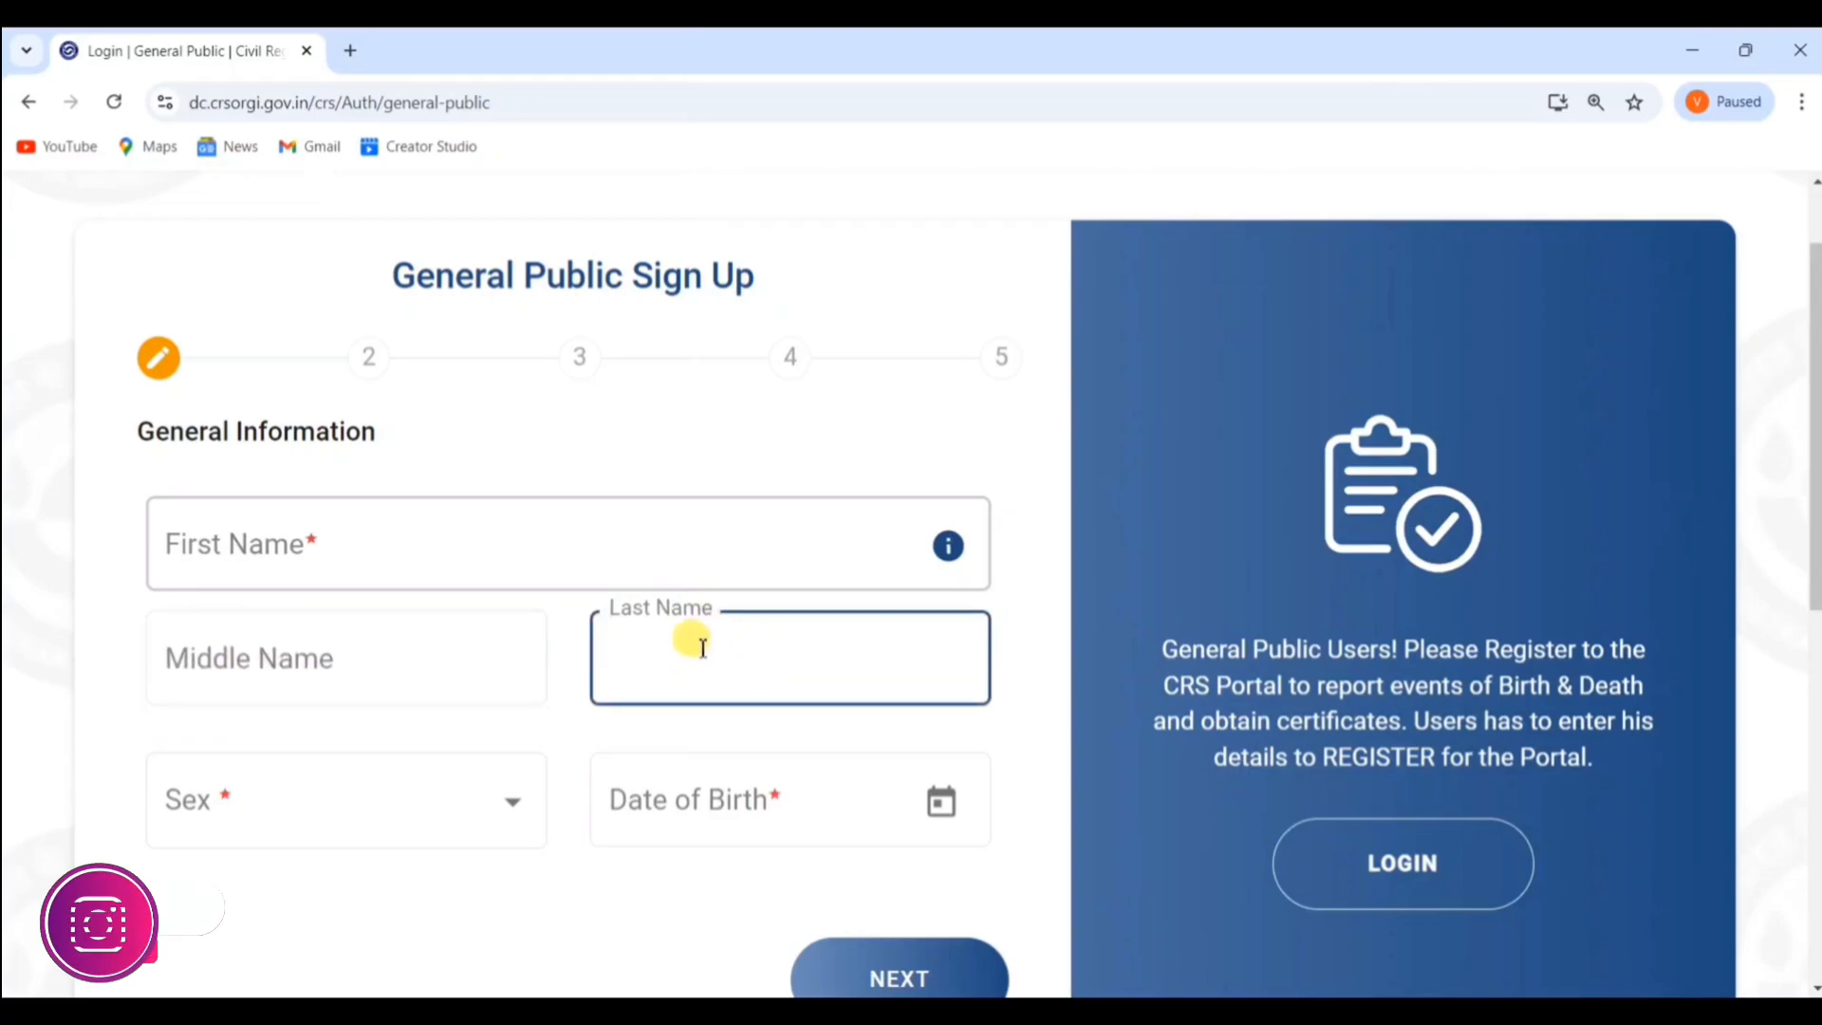
left_click(313, 803)
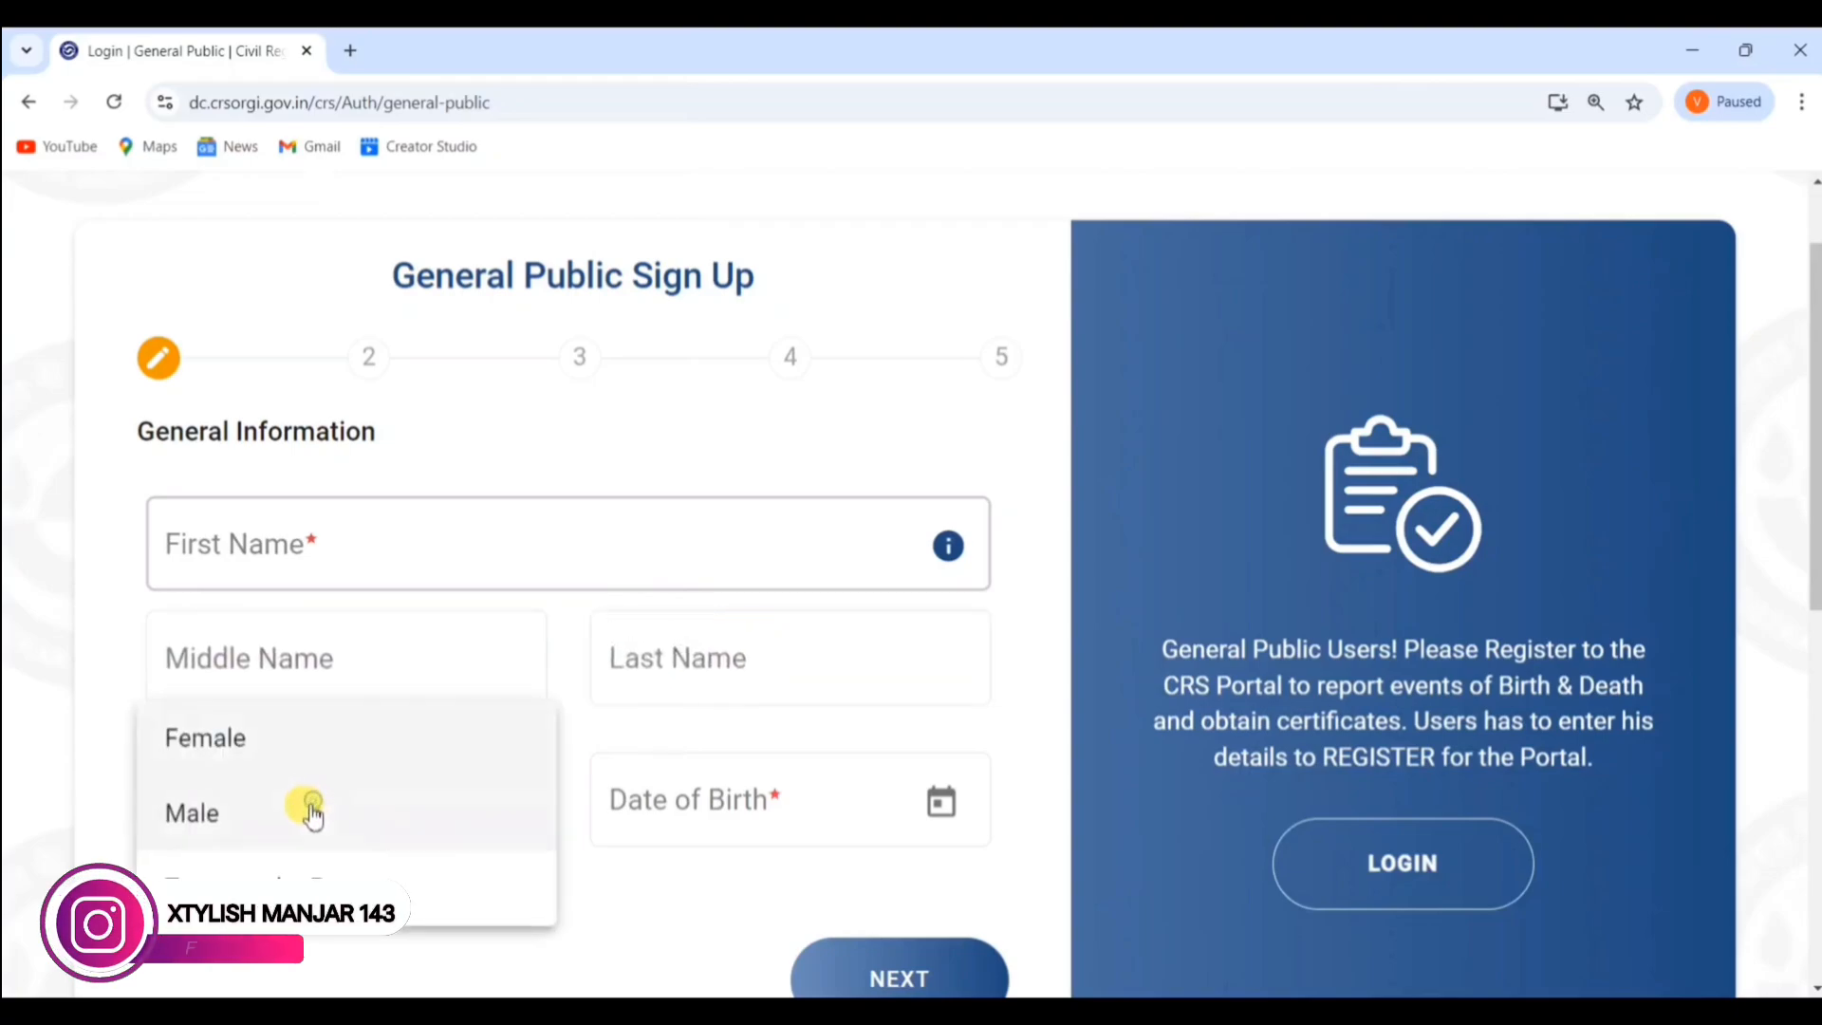
left_click(244, 813)
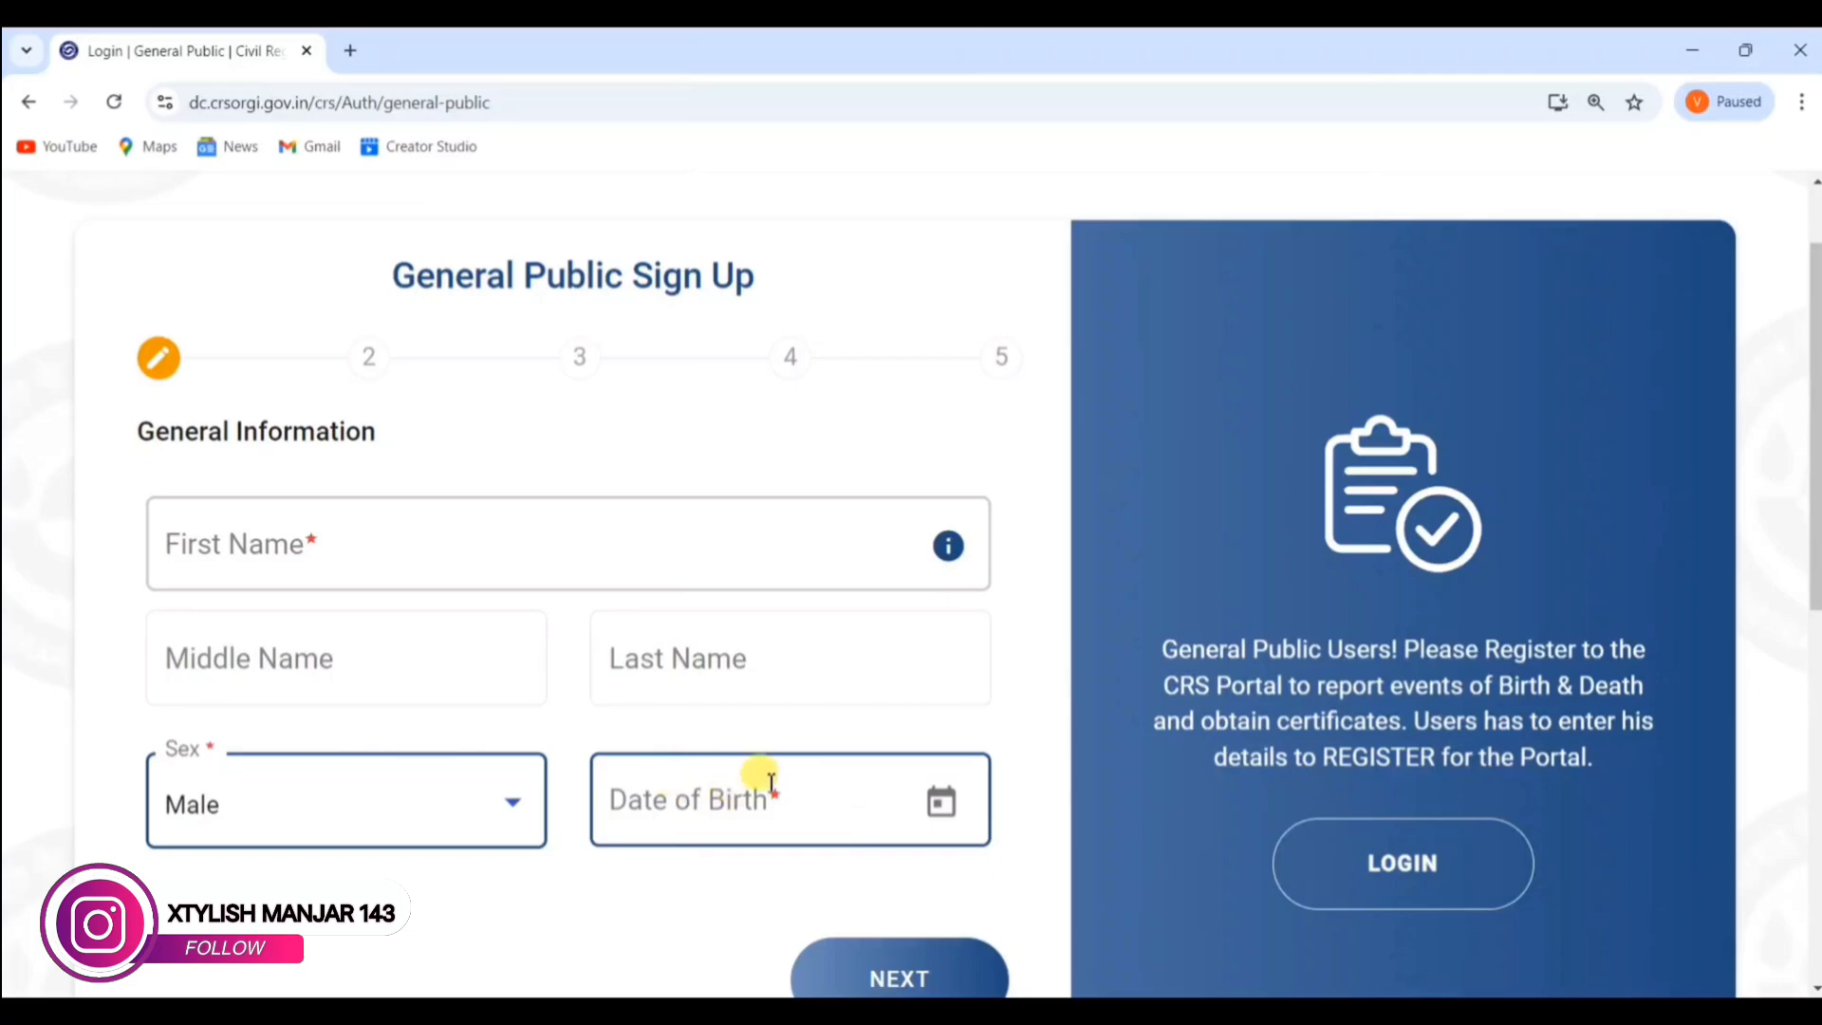
scroll(854, 773, "down", 3)
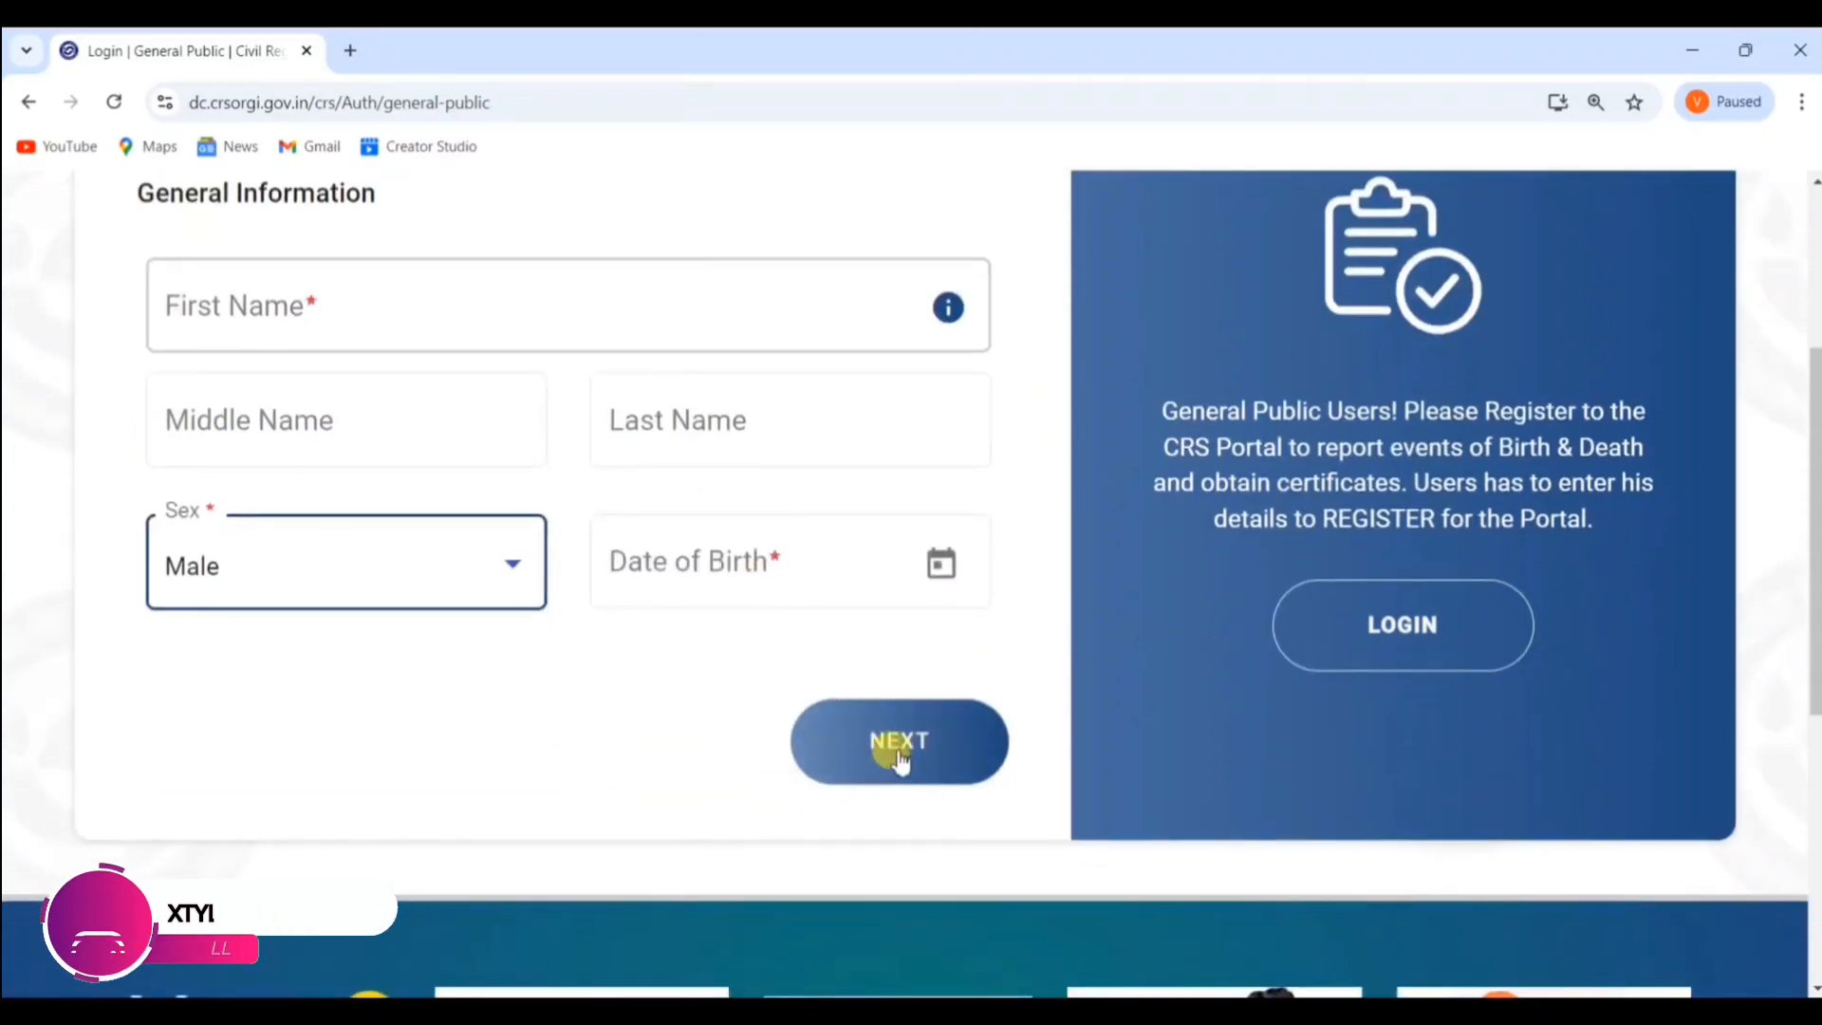
left_click(895, 755)
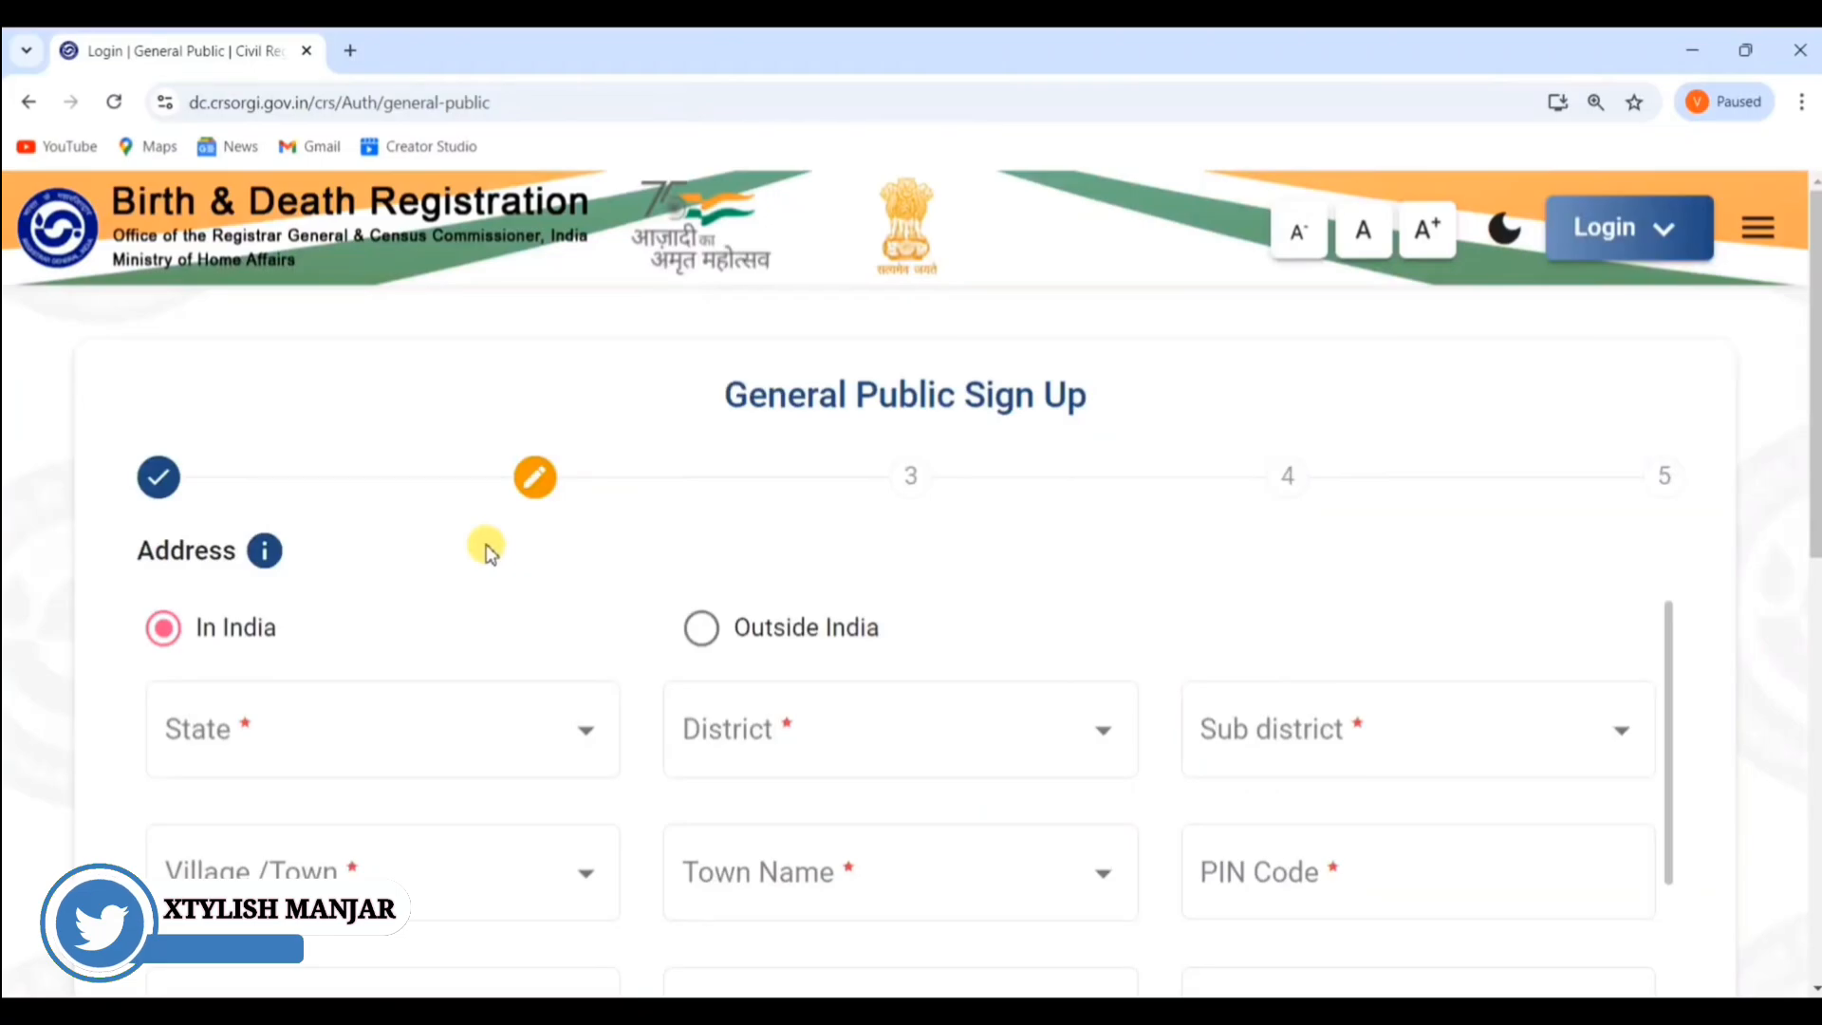
Set the state of the address in India to Madhya Pradesh
scroll(484, 548, "down", 3)
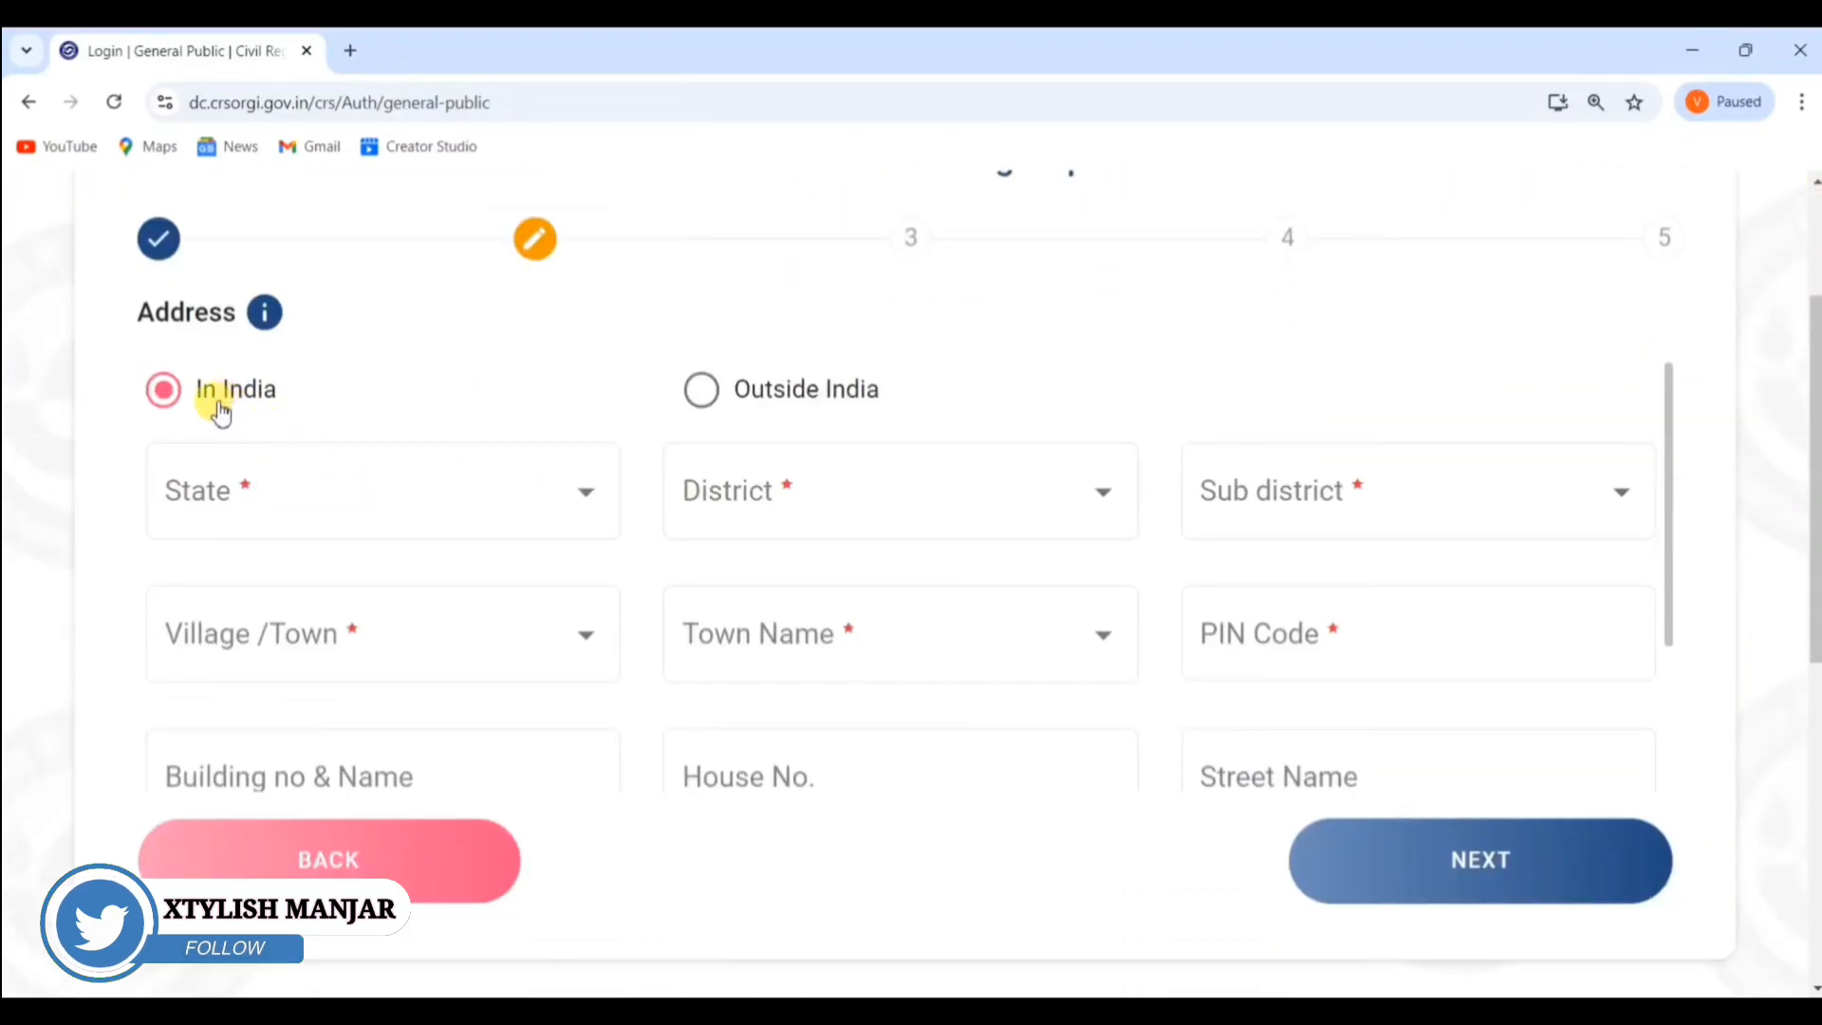
left_click_drag(284, 393, 201, 391)
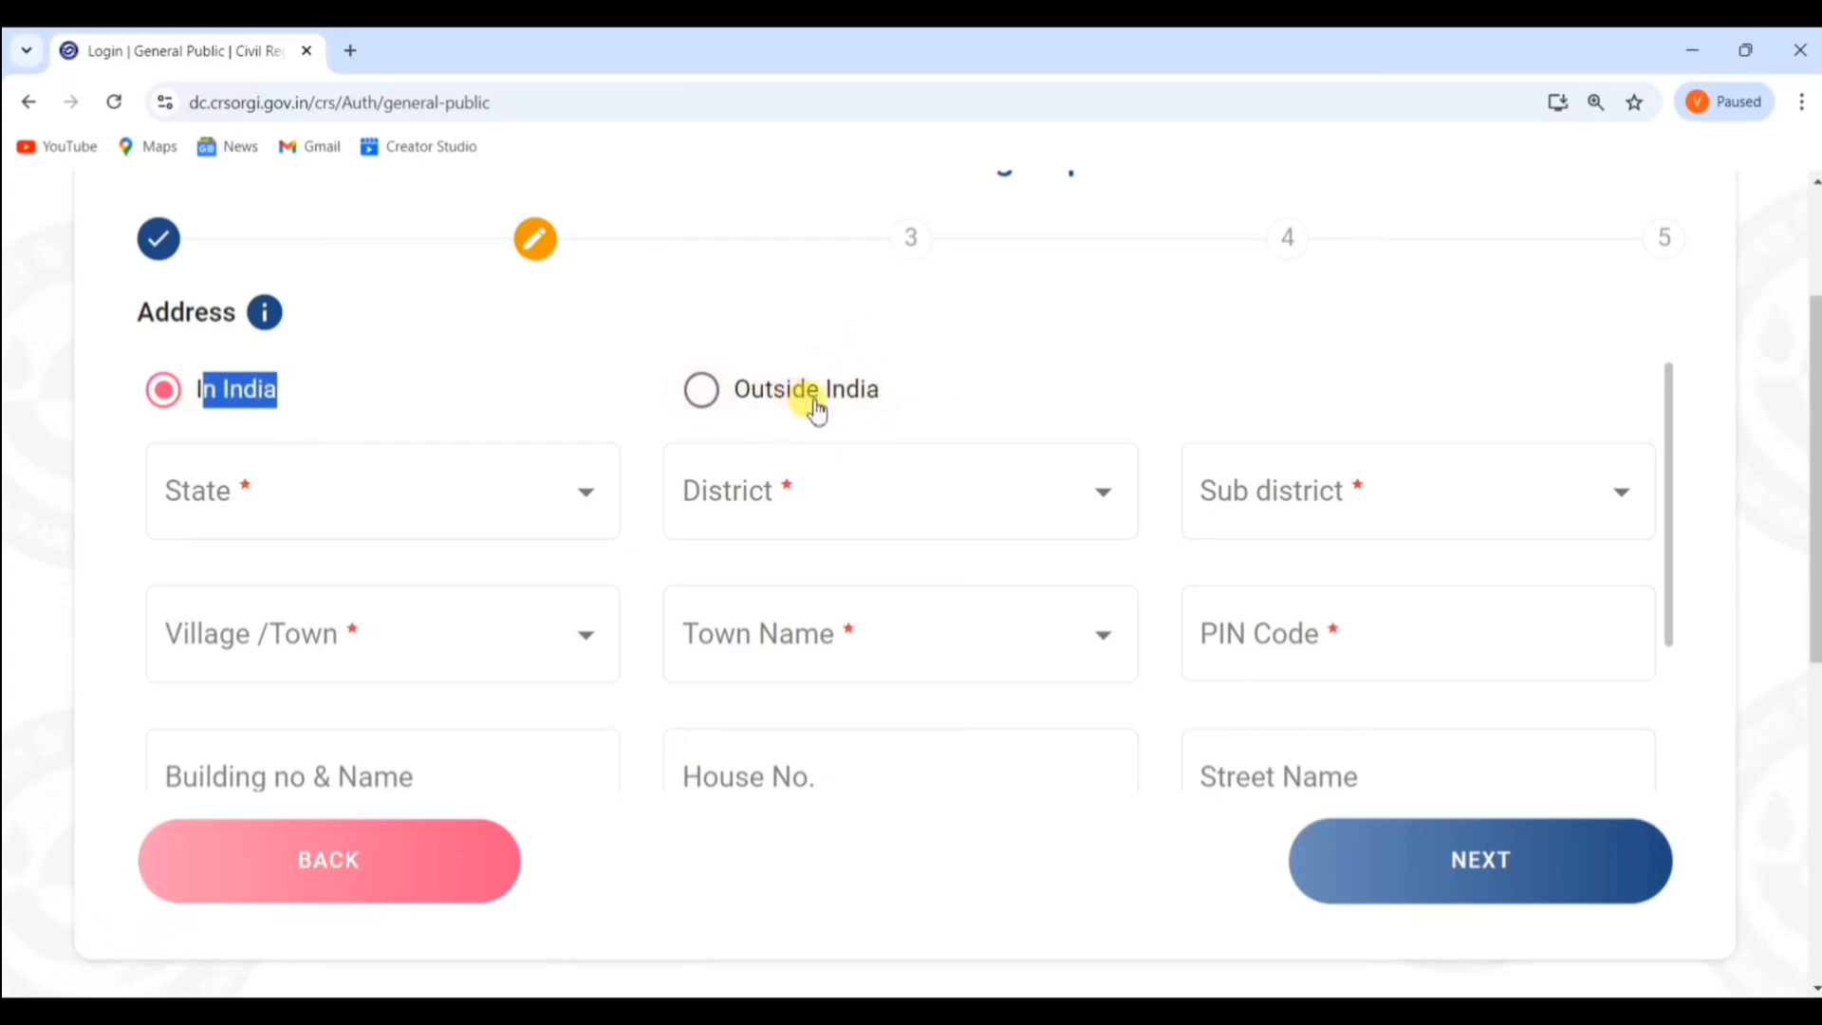
left_click(313, 506)
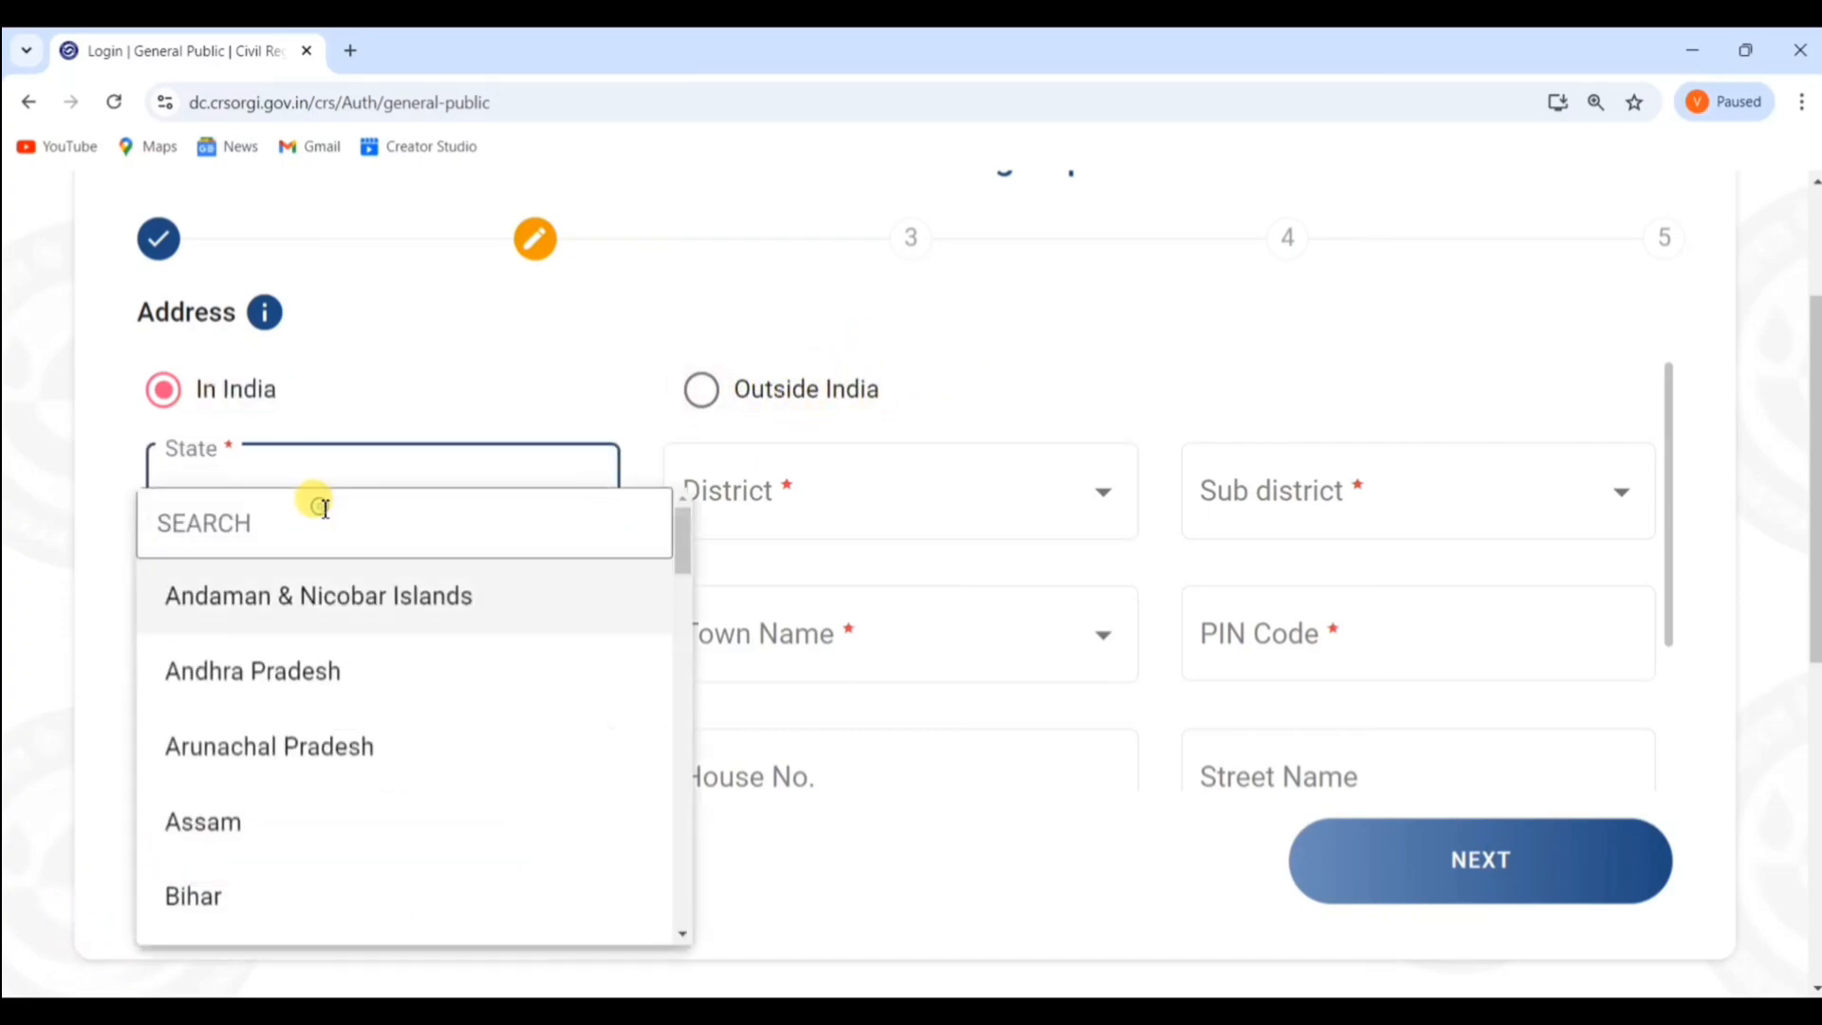
scroll(323, 664, "down", 10)
left_click(318, 560)
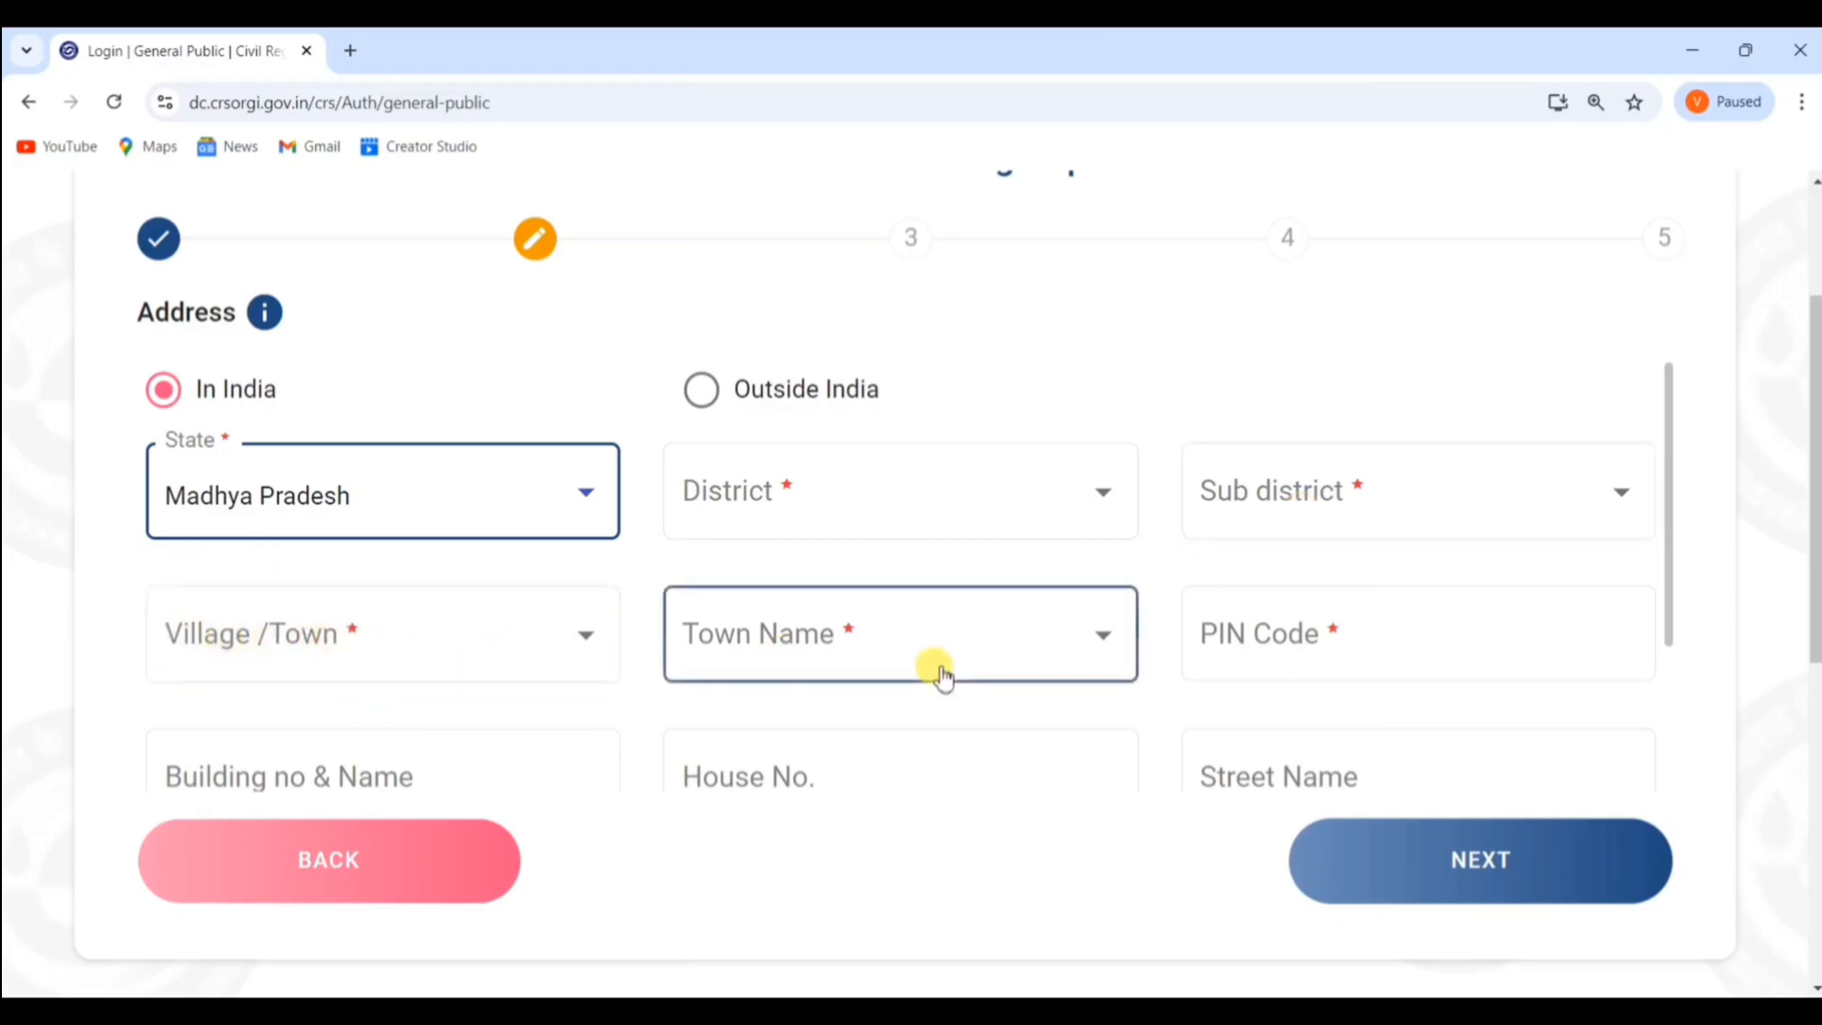
Fill in the town, PIN code, building, house number, street and locality fields, and continue to Aadhaar and Nationality
left_click(758, 650)
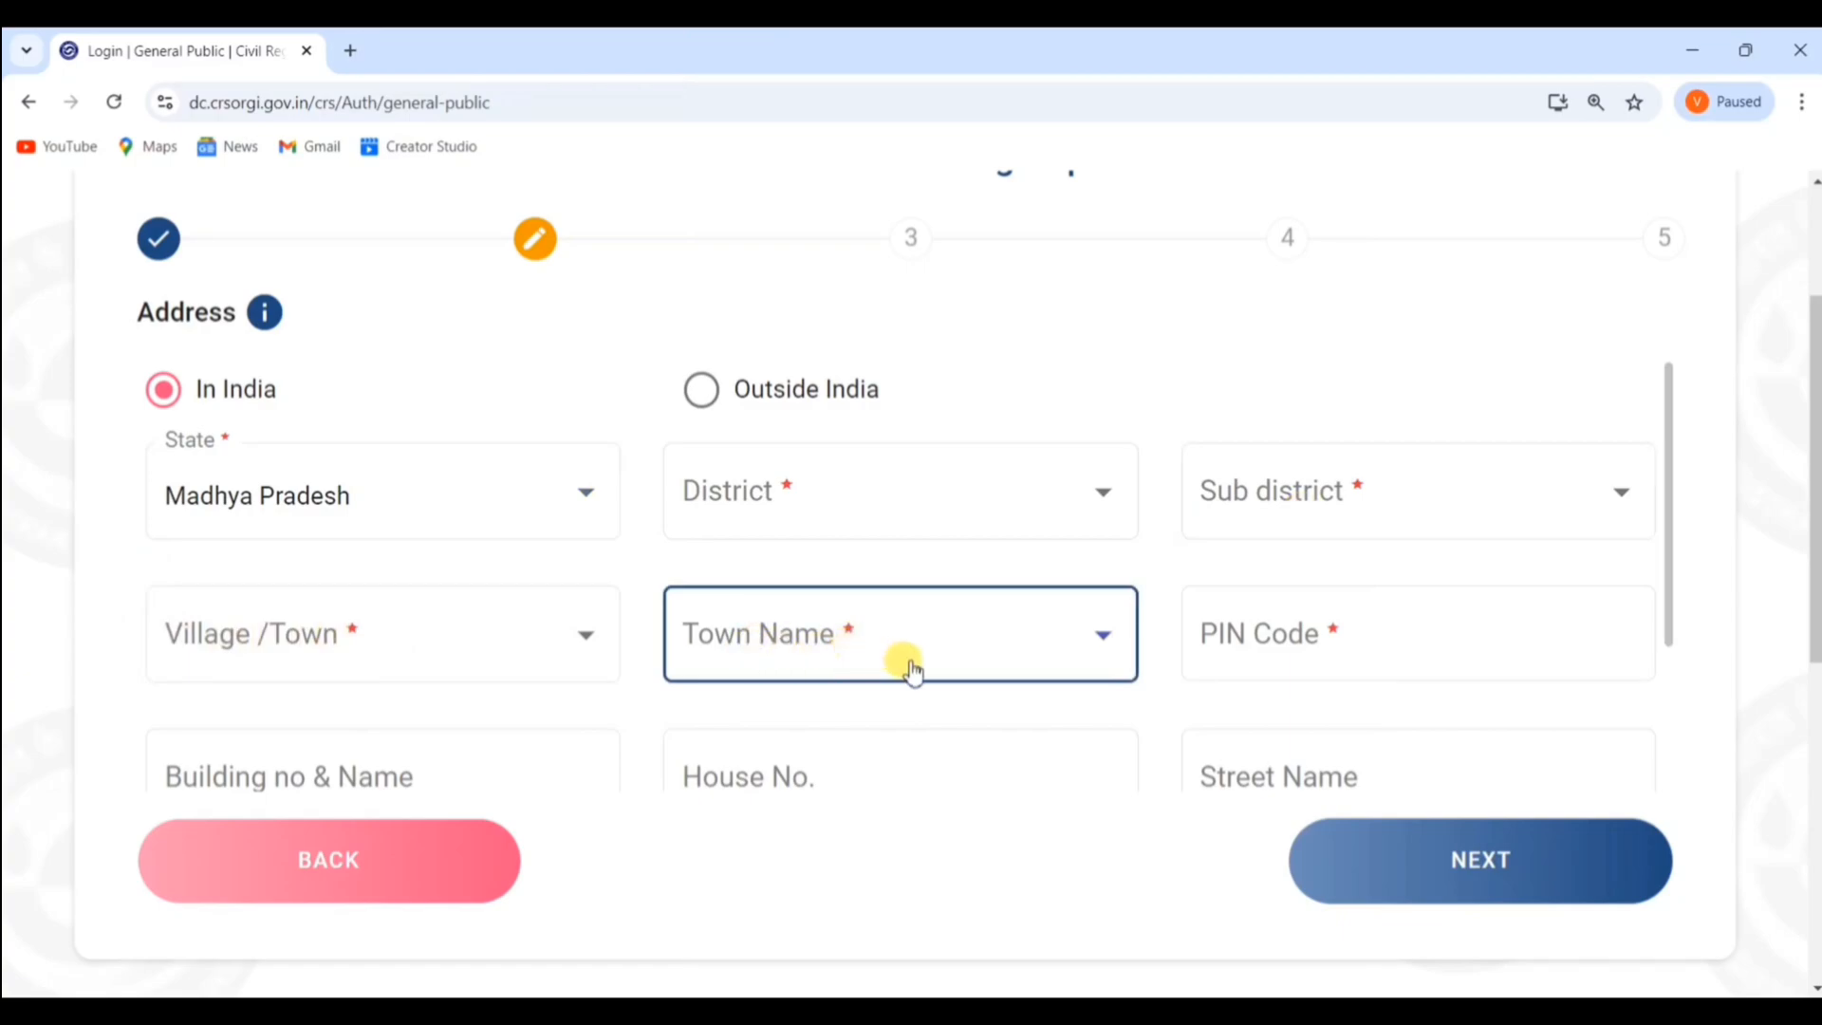
left_click(1286, 643)
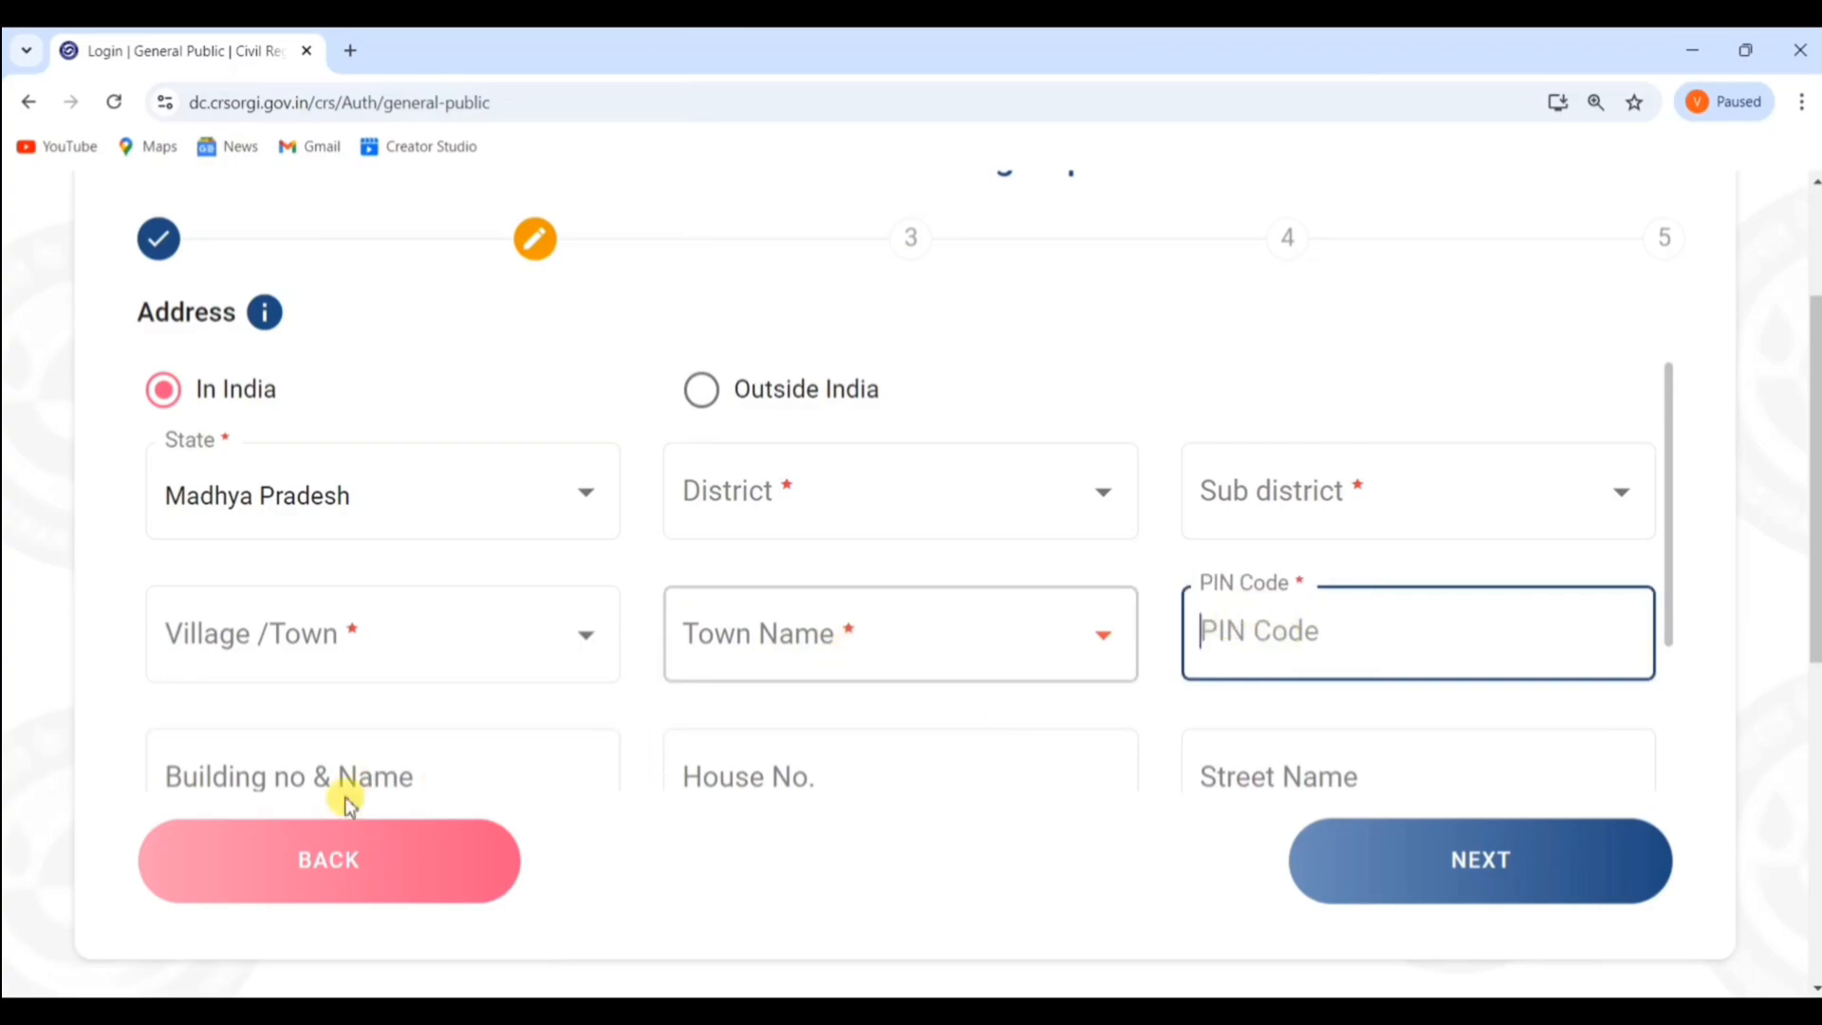
scroll(407, 683, "down", 3)
left_click(265, 558)
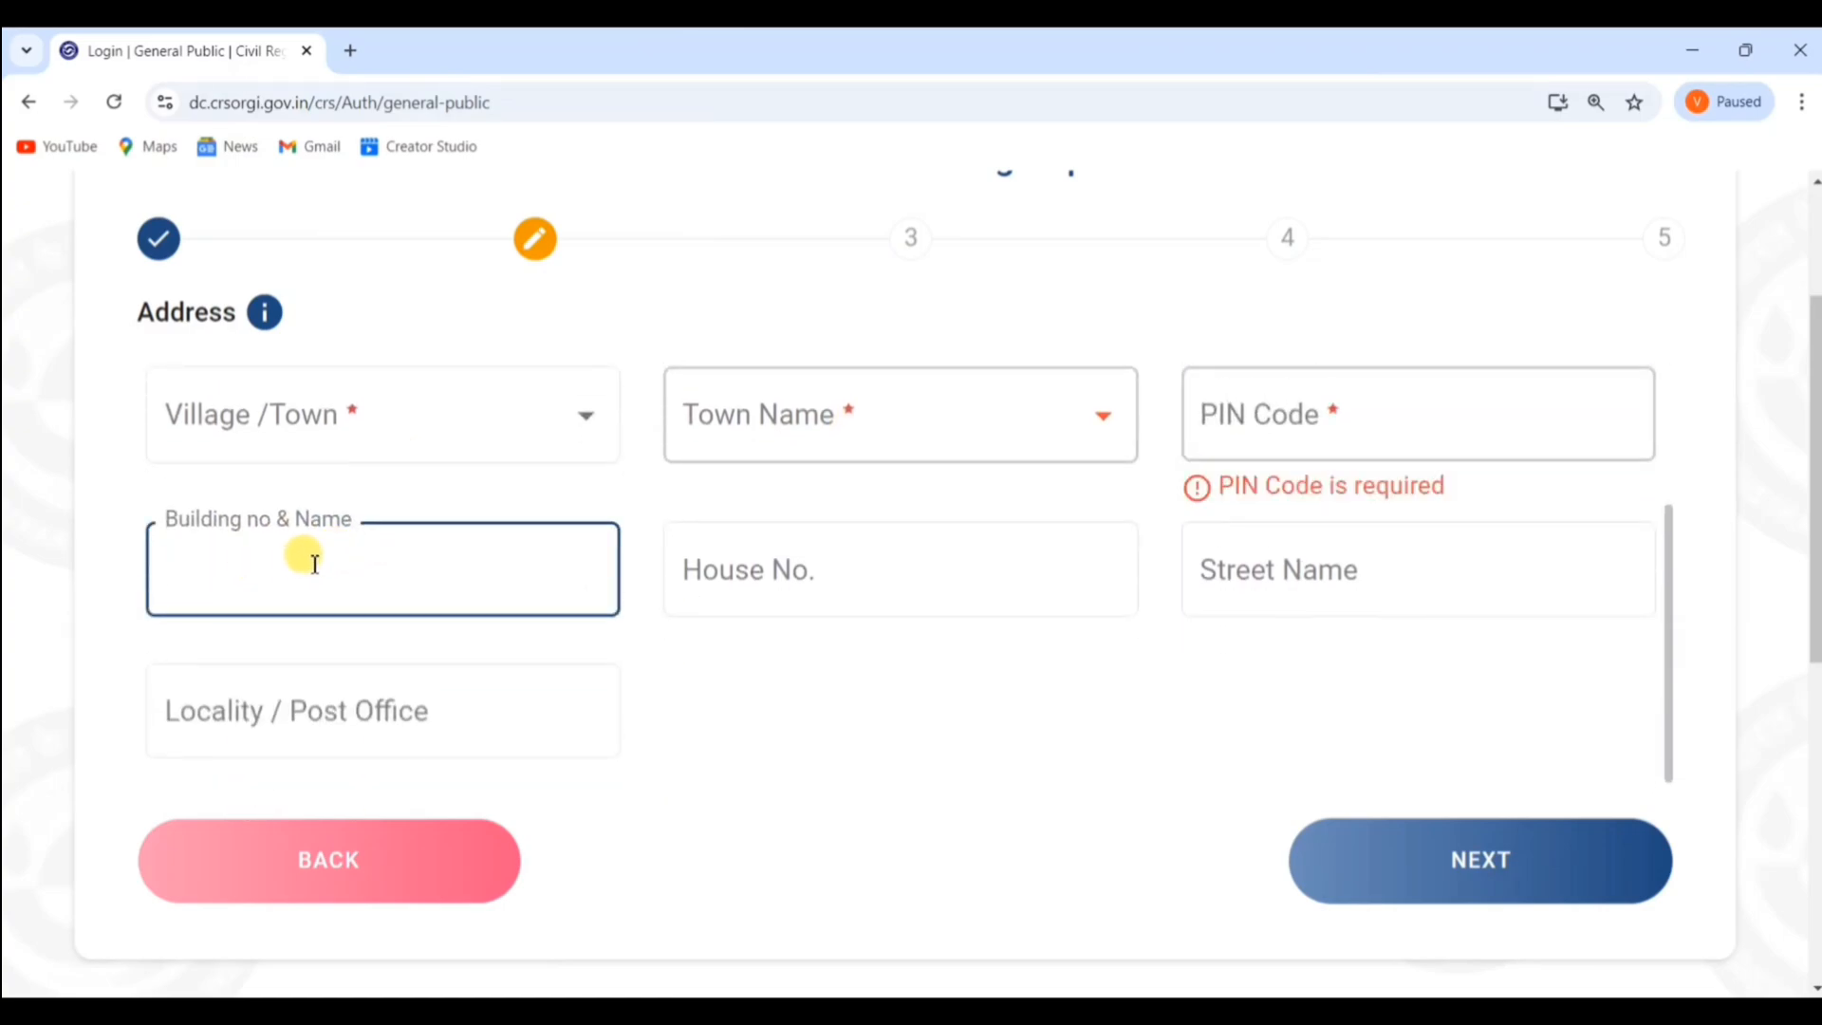
left_click(783, 569)
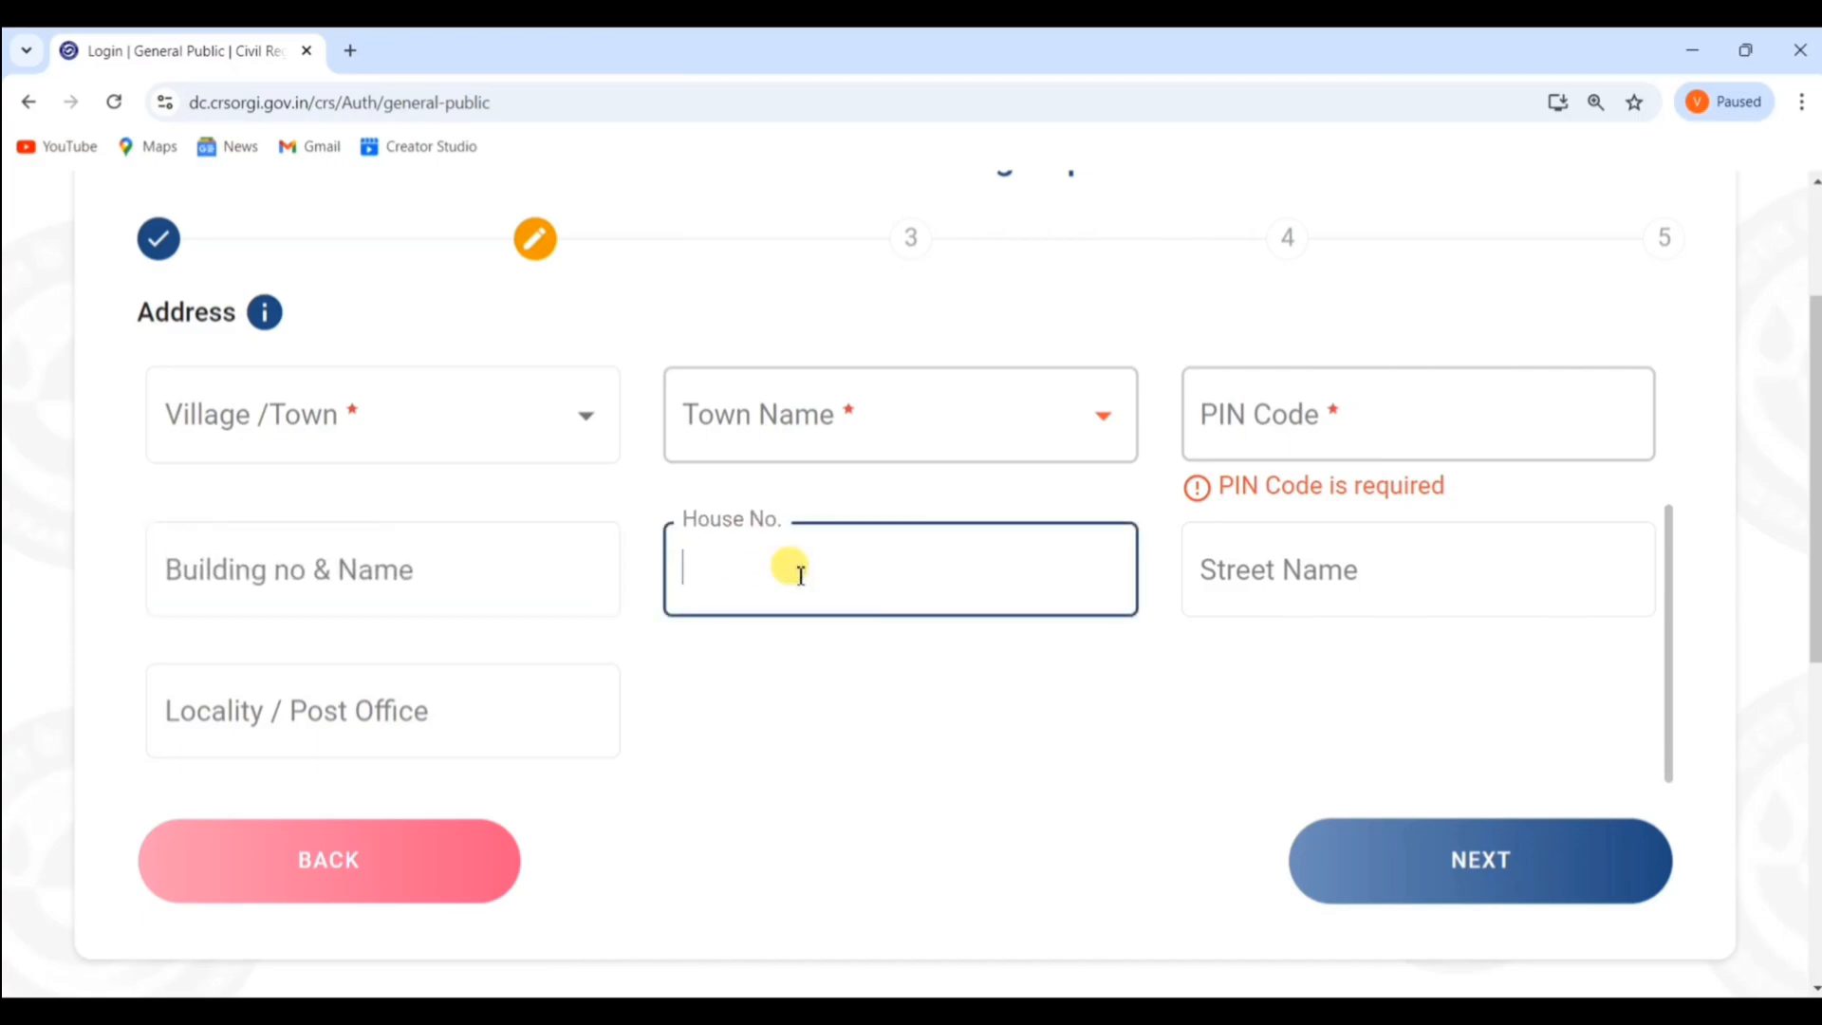
left_click(1311, 567)
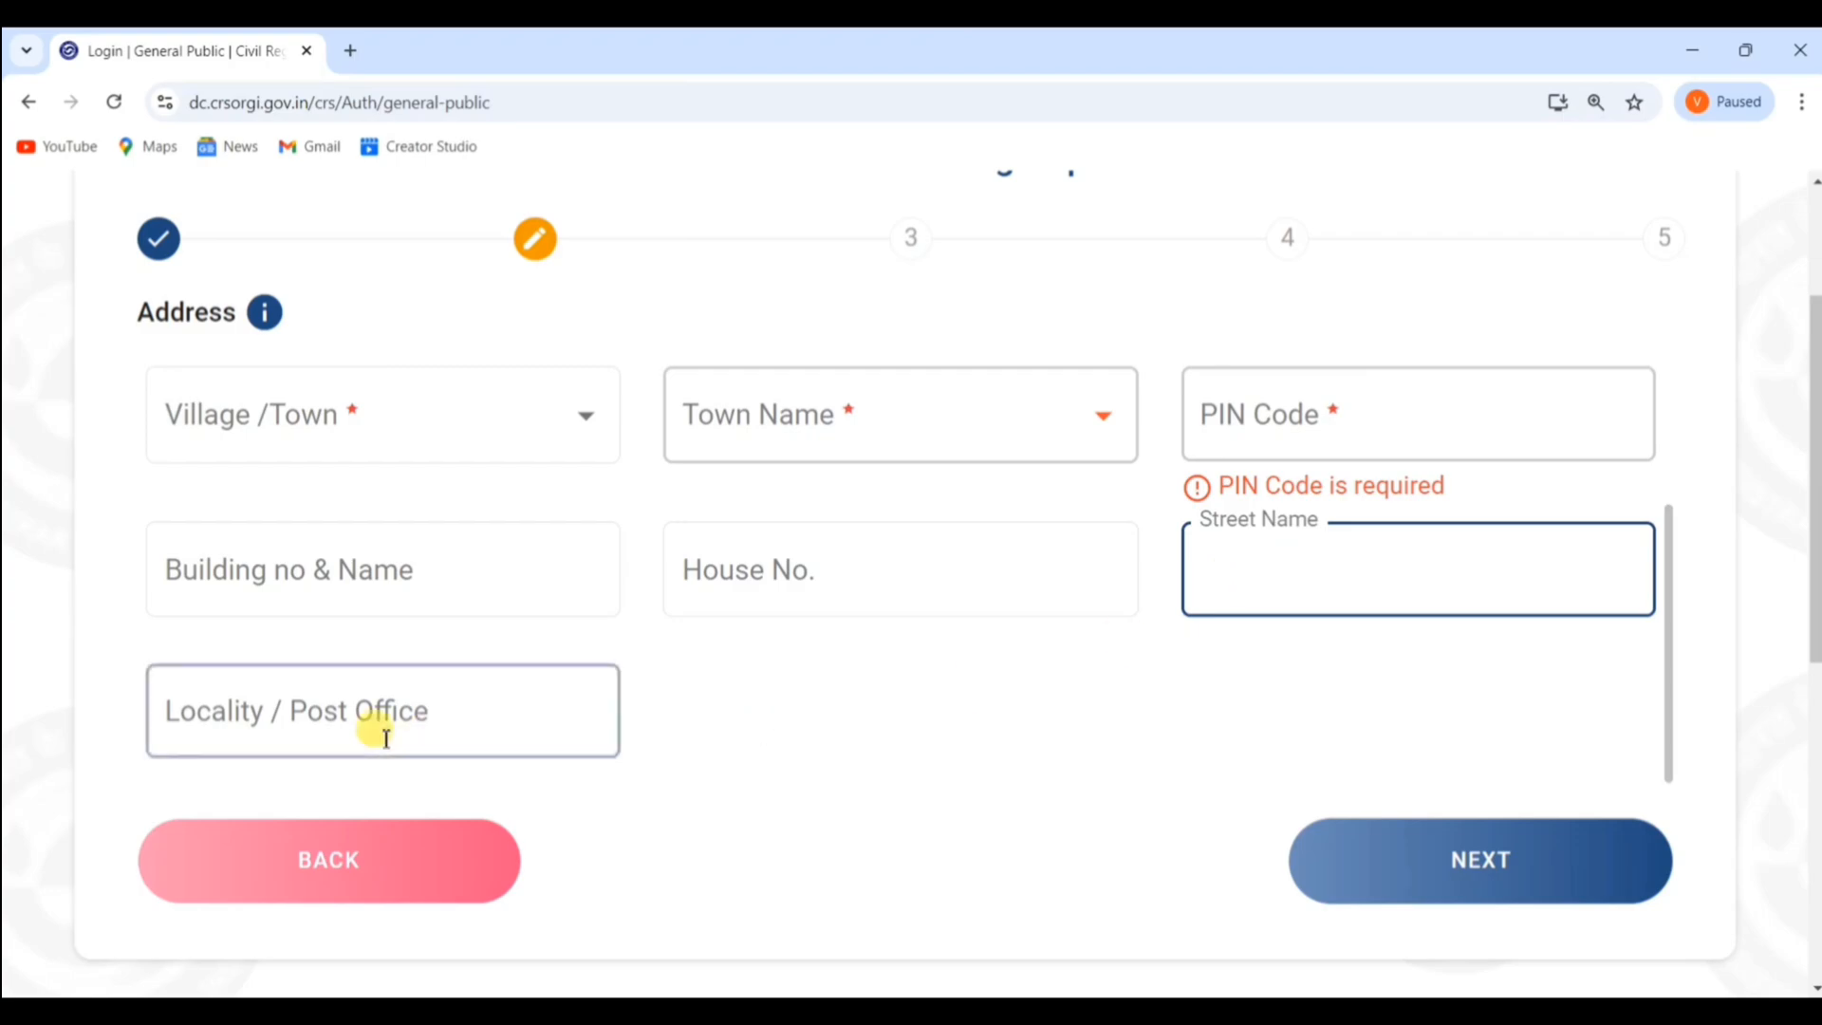
left_click(286, 712)
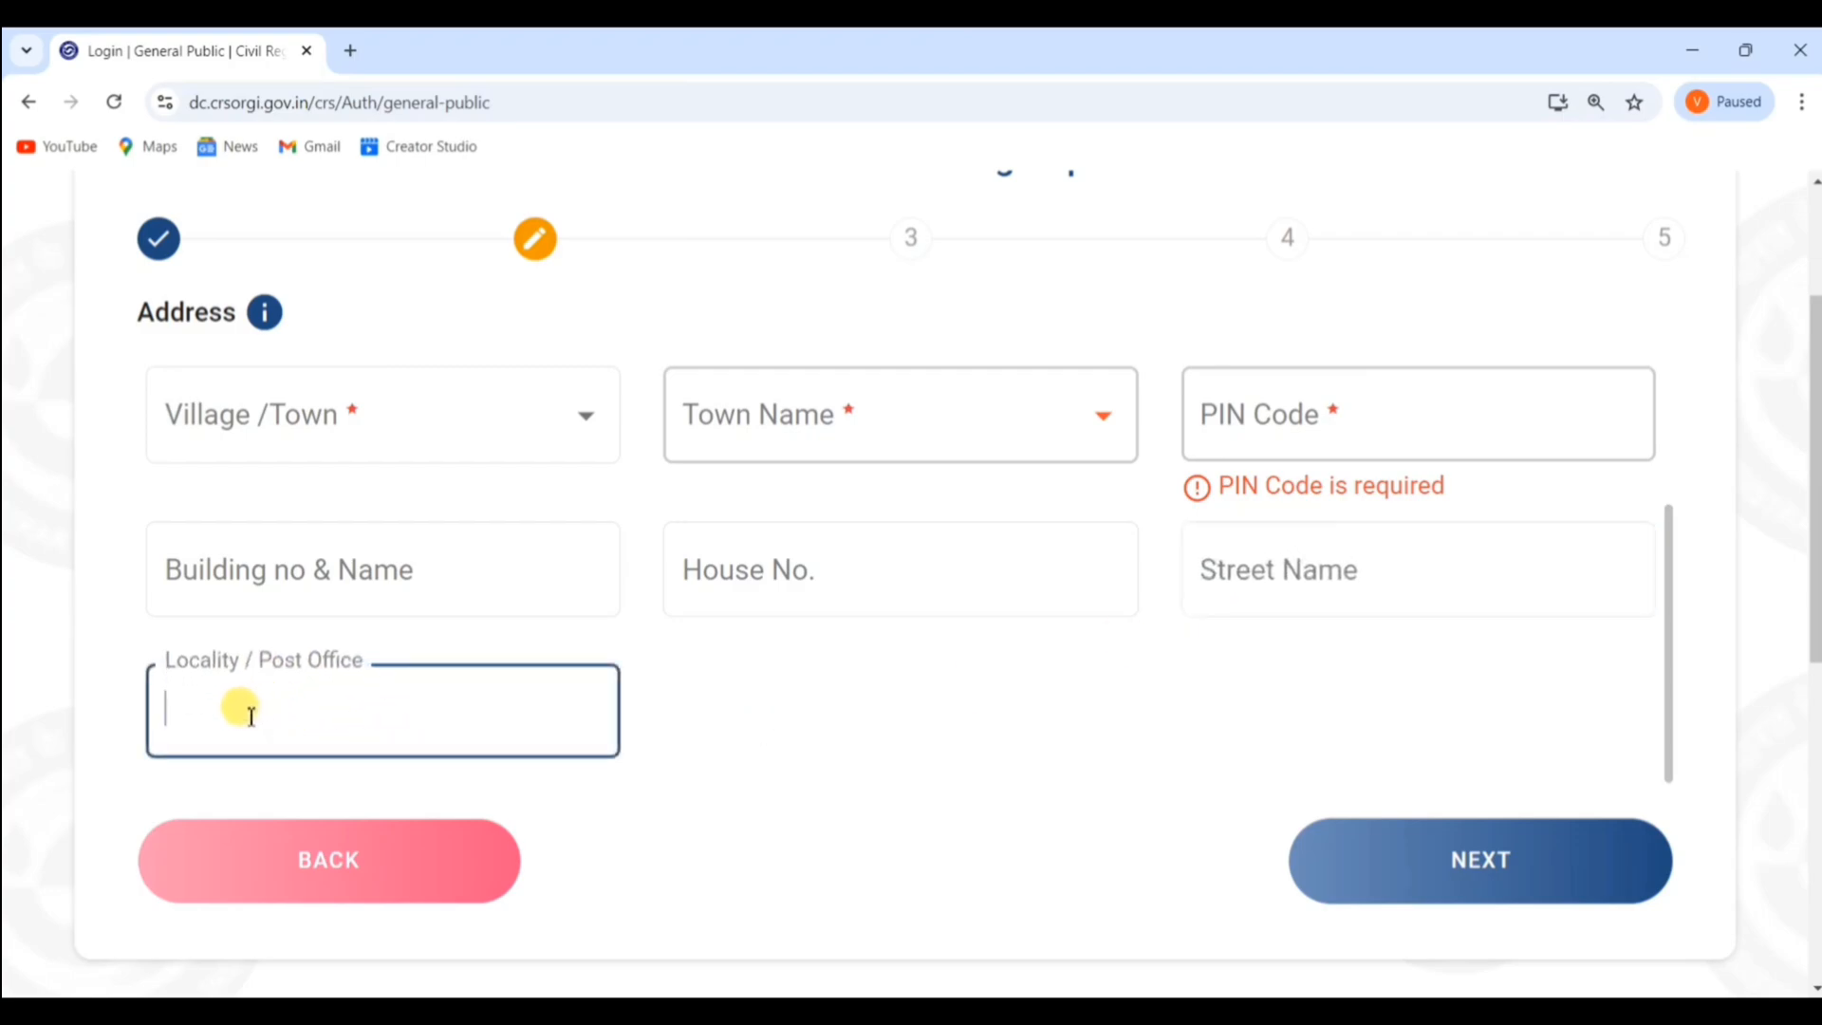
left_click(1472, 880)
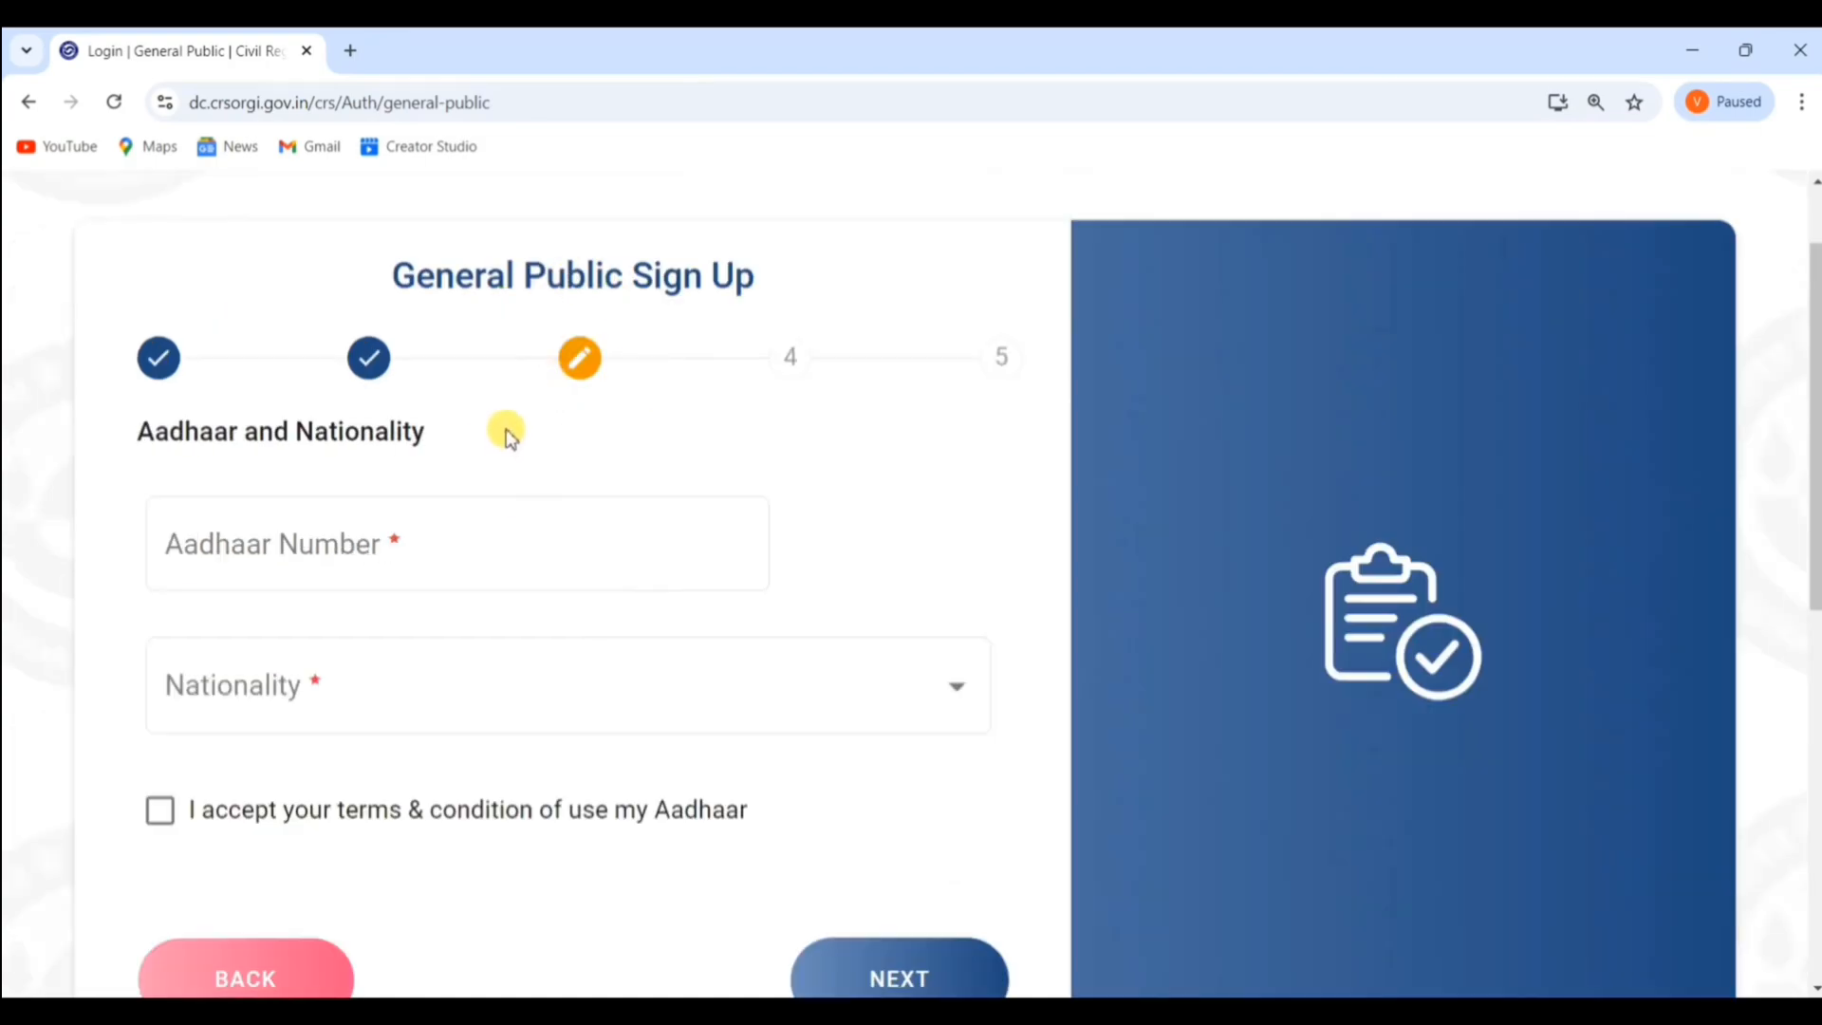
Fill in the Aadhaar number, set the nationality to Indian, accept the Aadhaar terms, and continue to mobile verification
left_click(253, 531)
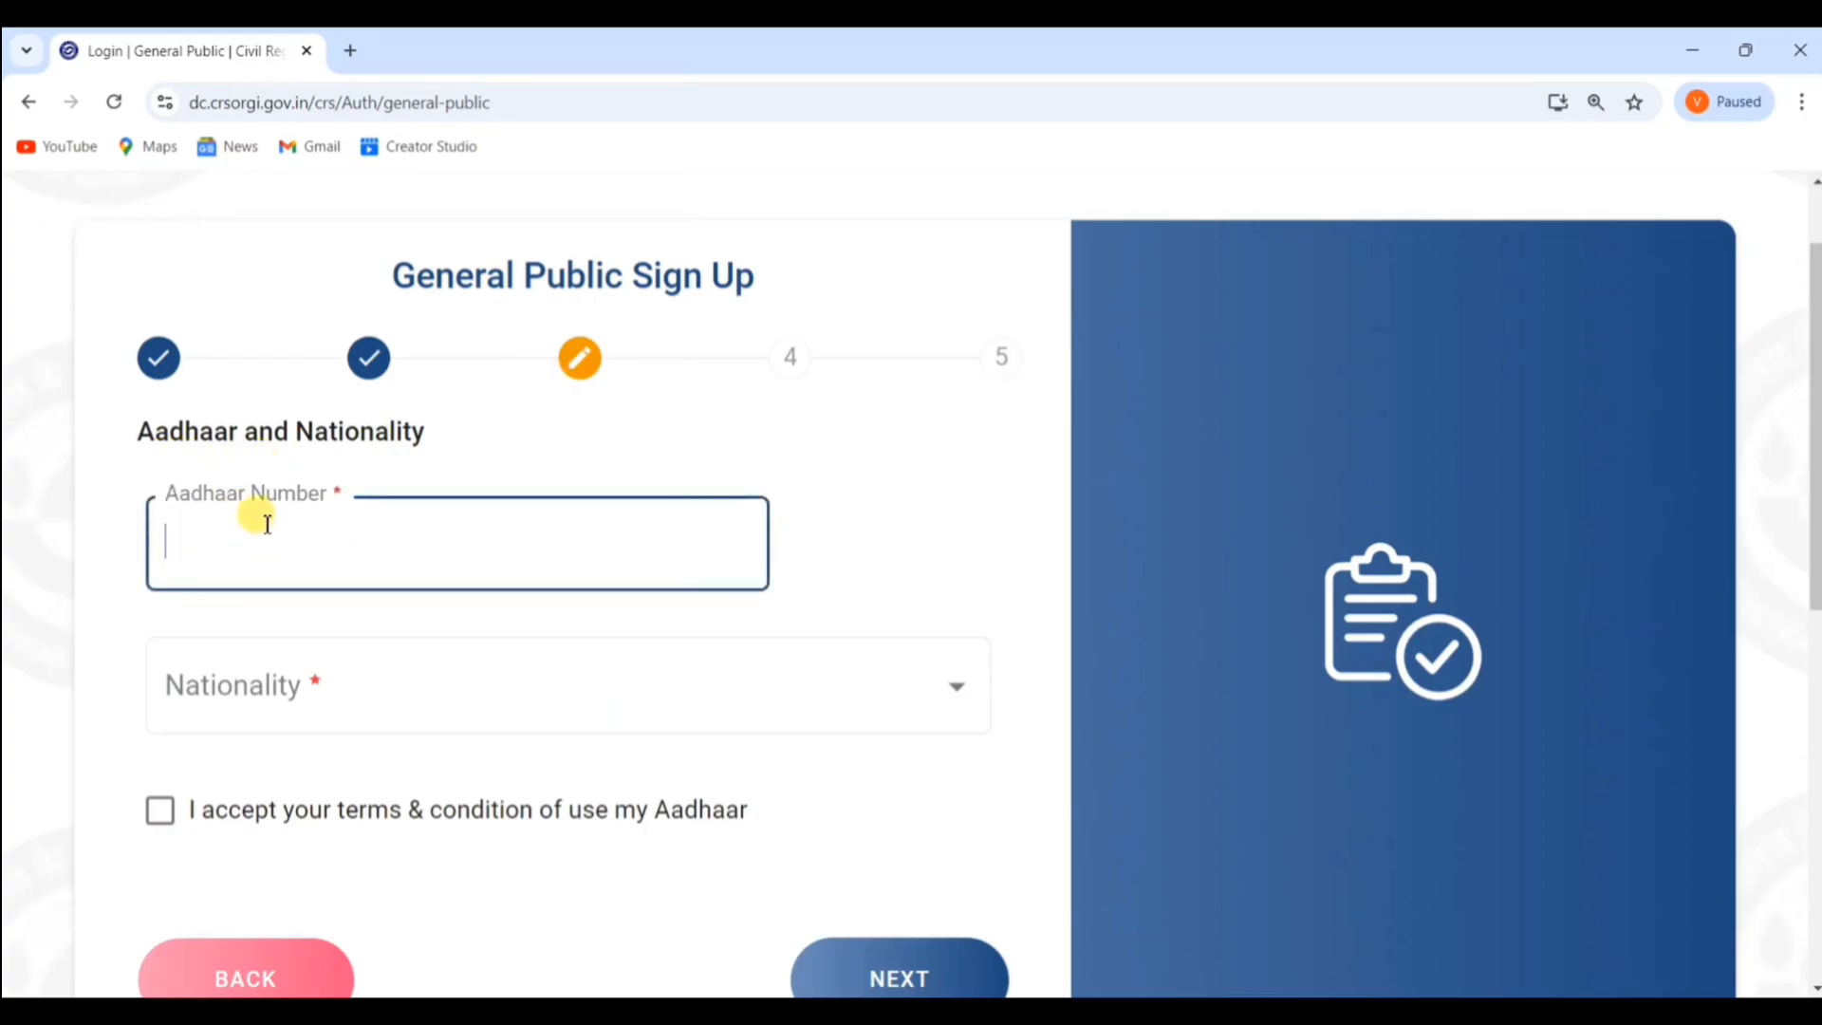
scroll(268, 524, "down", 1)
left_click(244, 573)
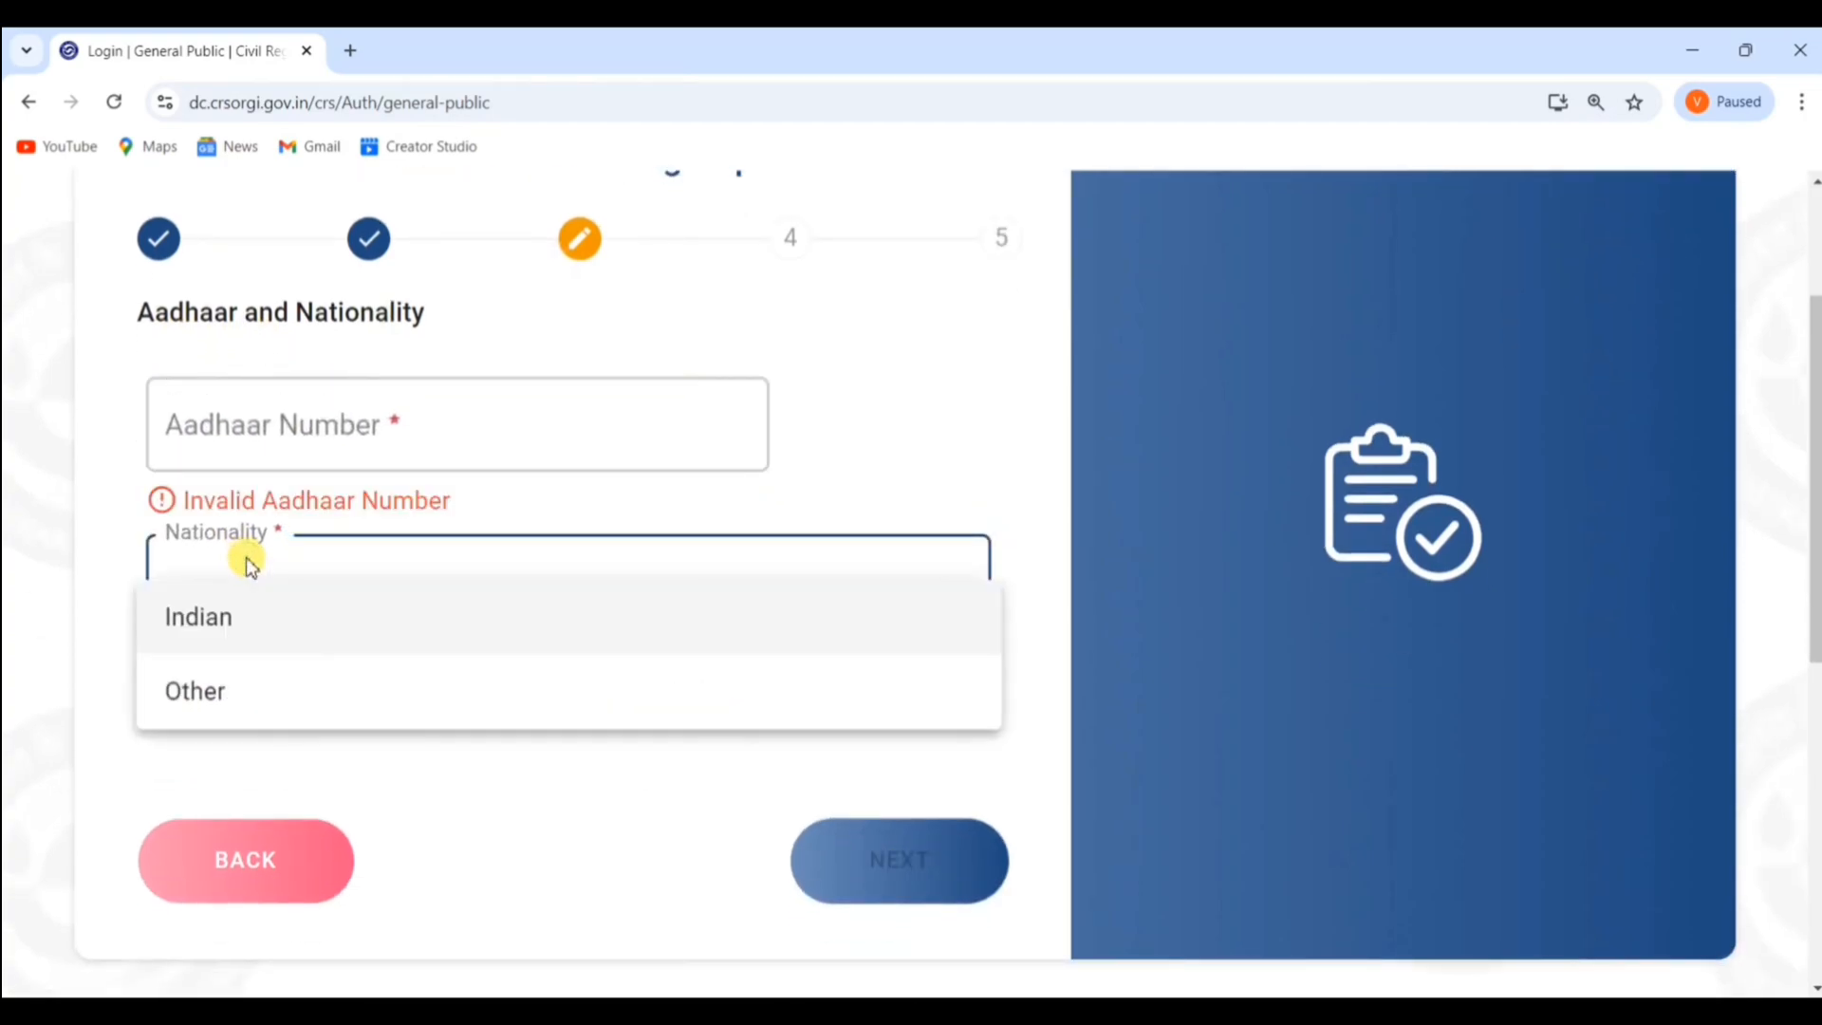
left_click(221, 634)
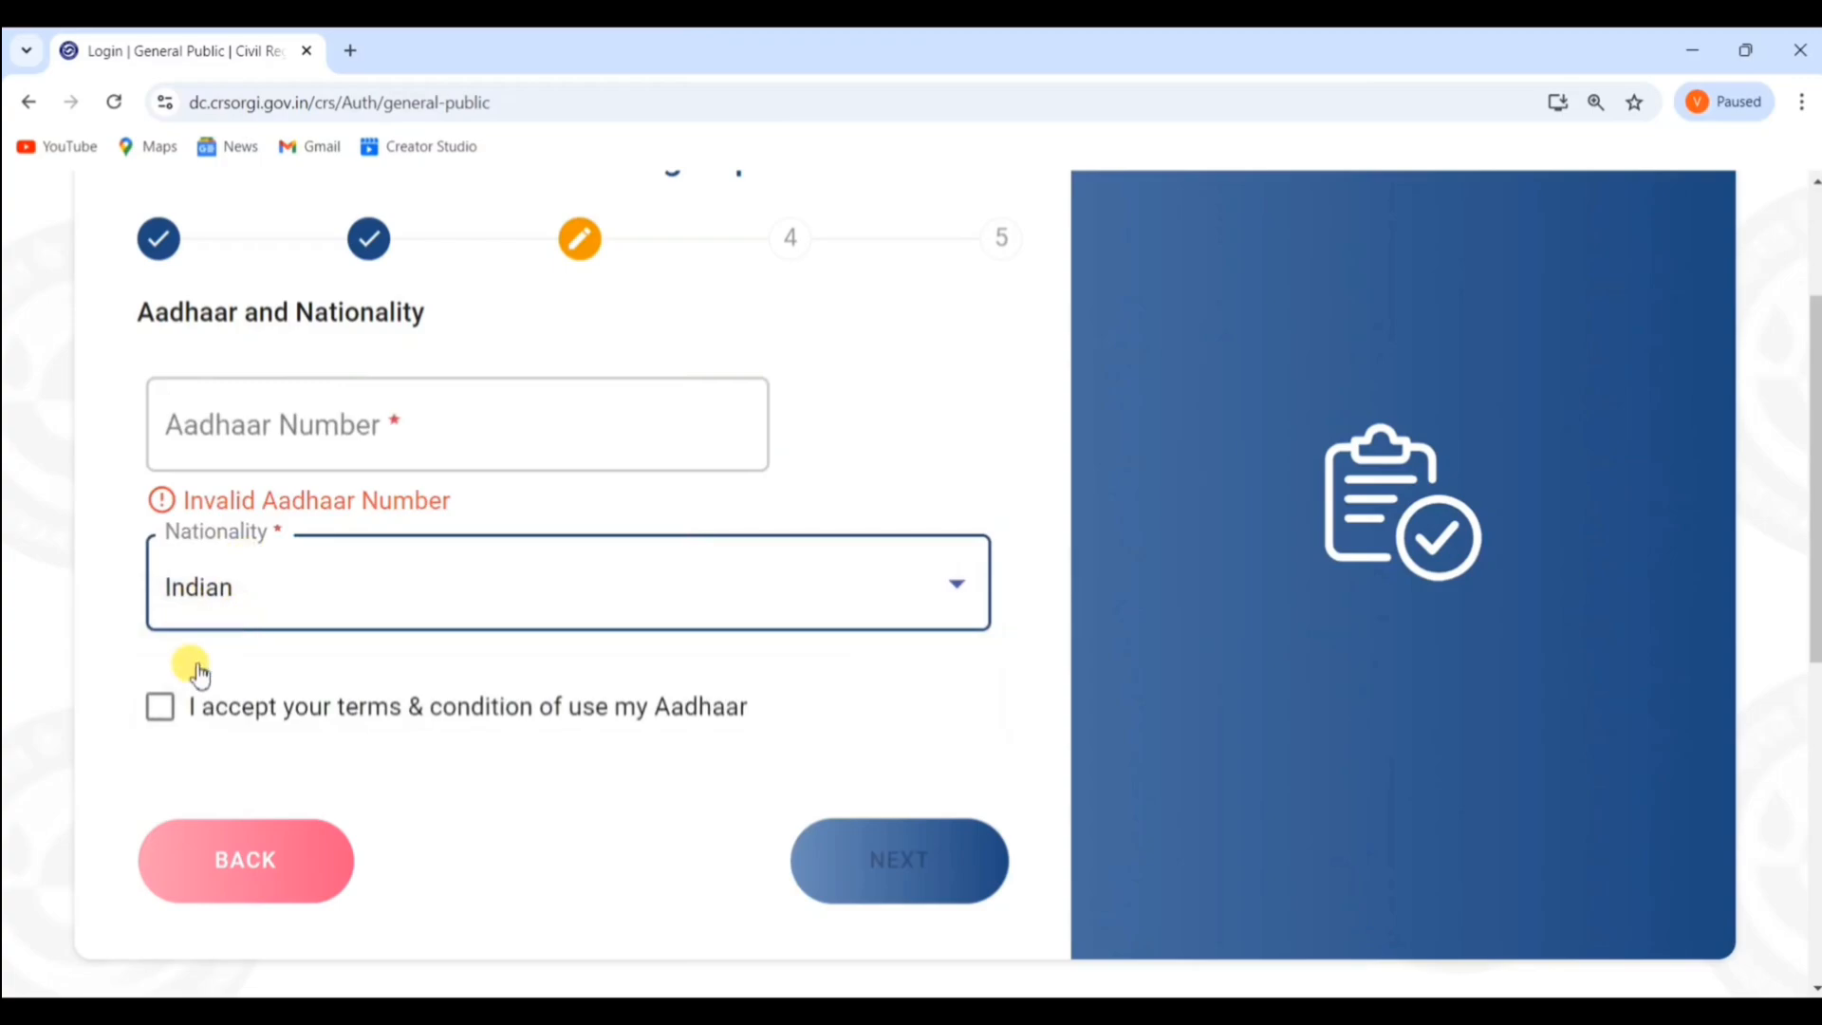
left_click(159, 710)
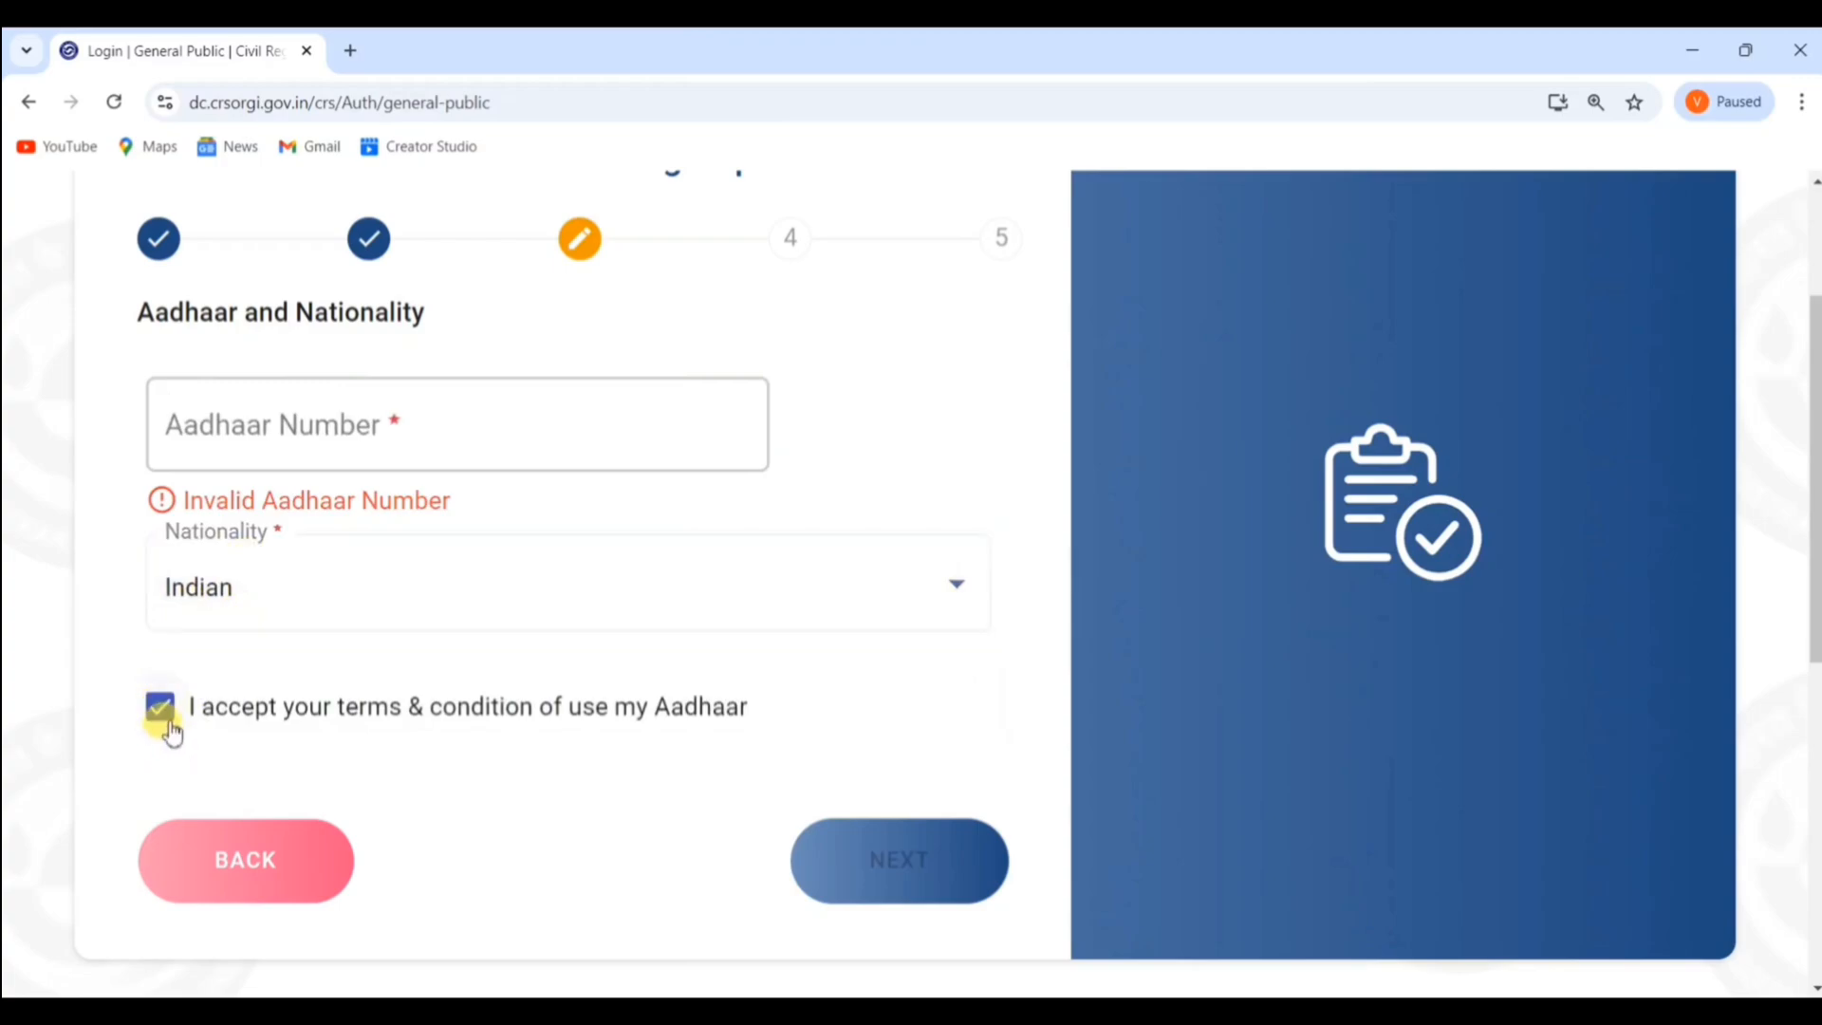
left_click(883, 890)
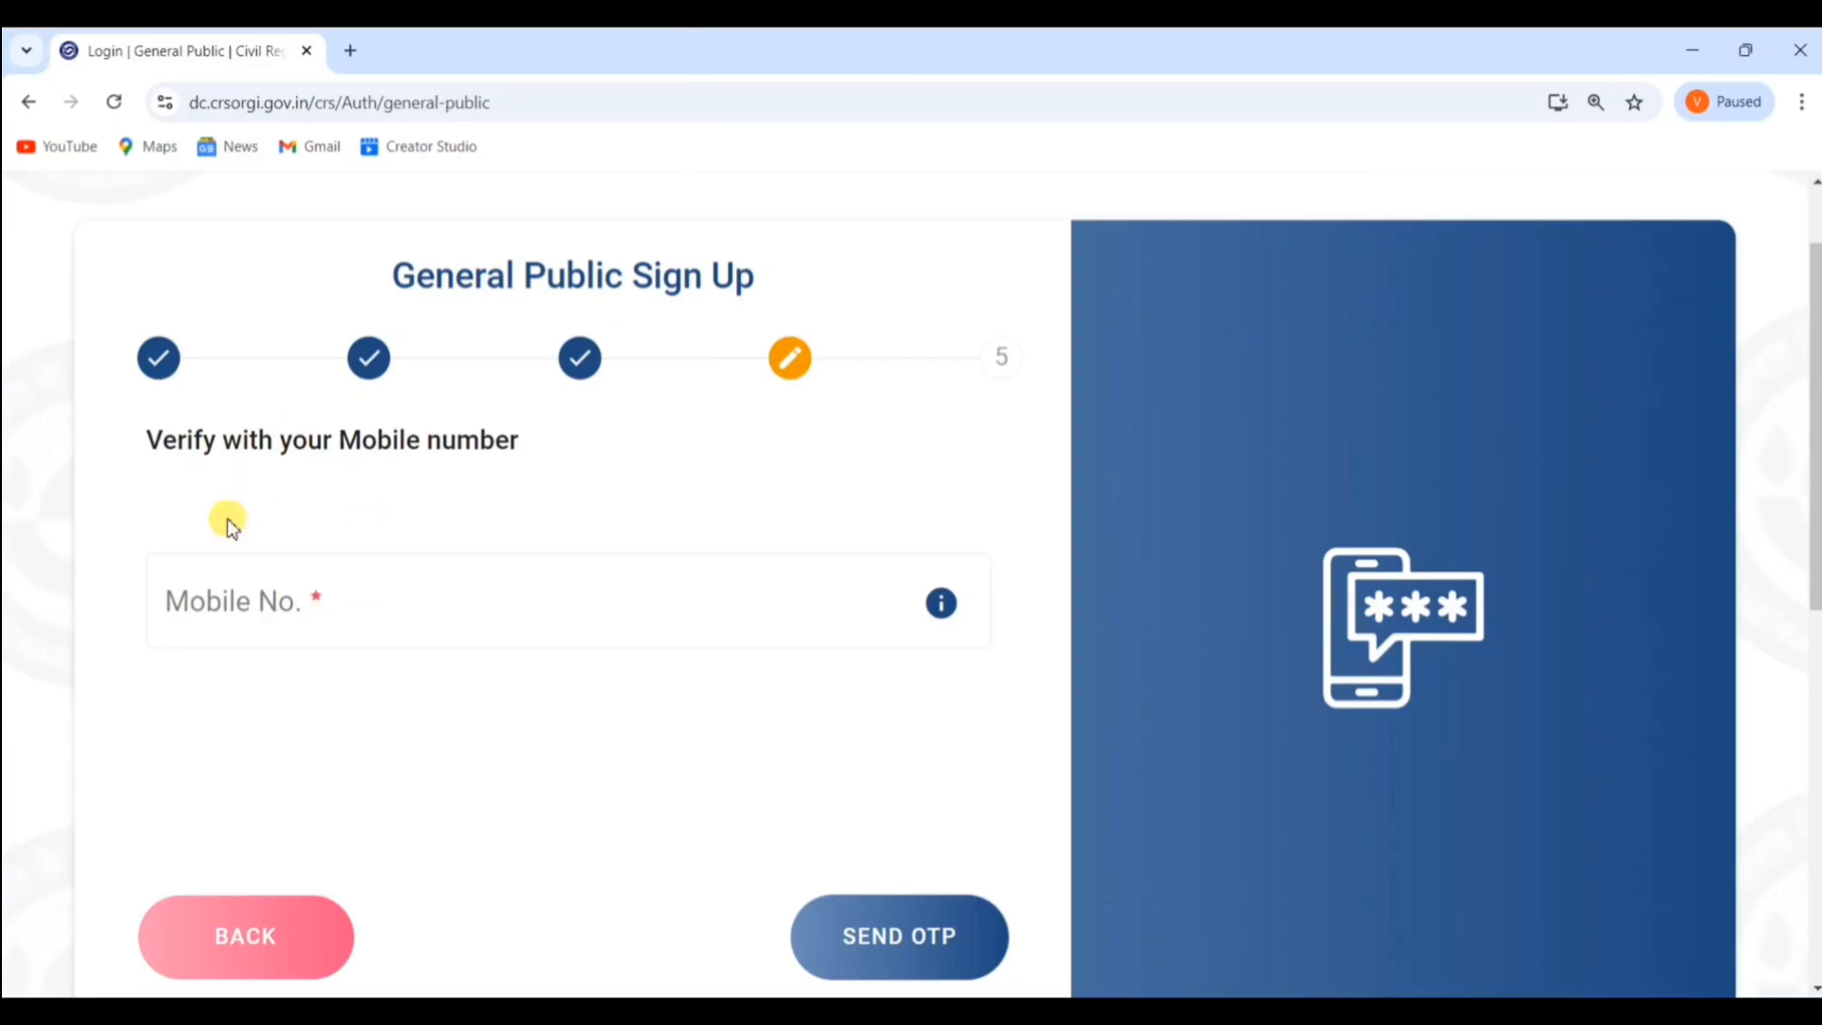
Fill in the mobile number for verification and request the OTP
left_click_drag(345, 449, 532, 493)
left_click(236, 611)
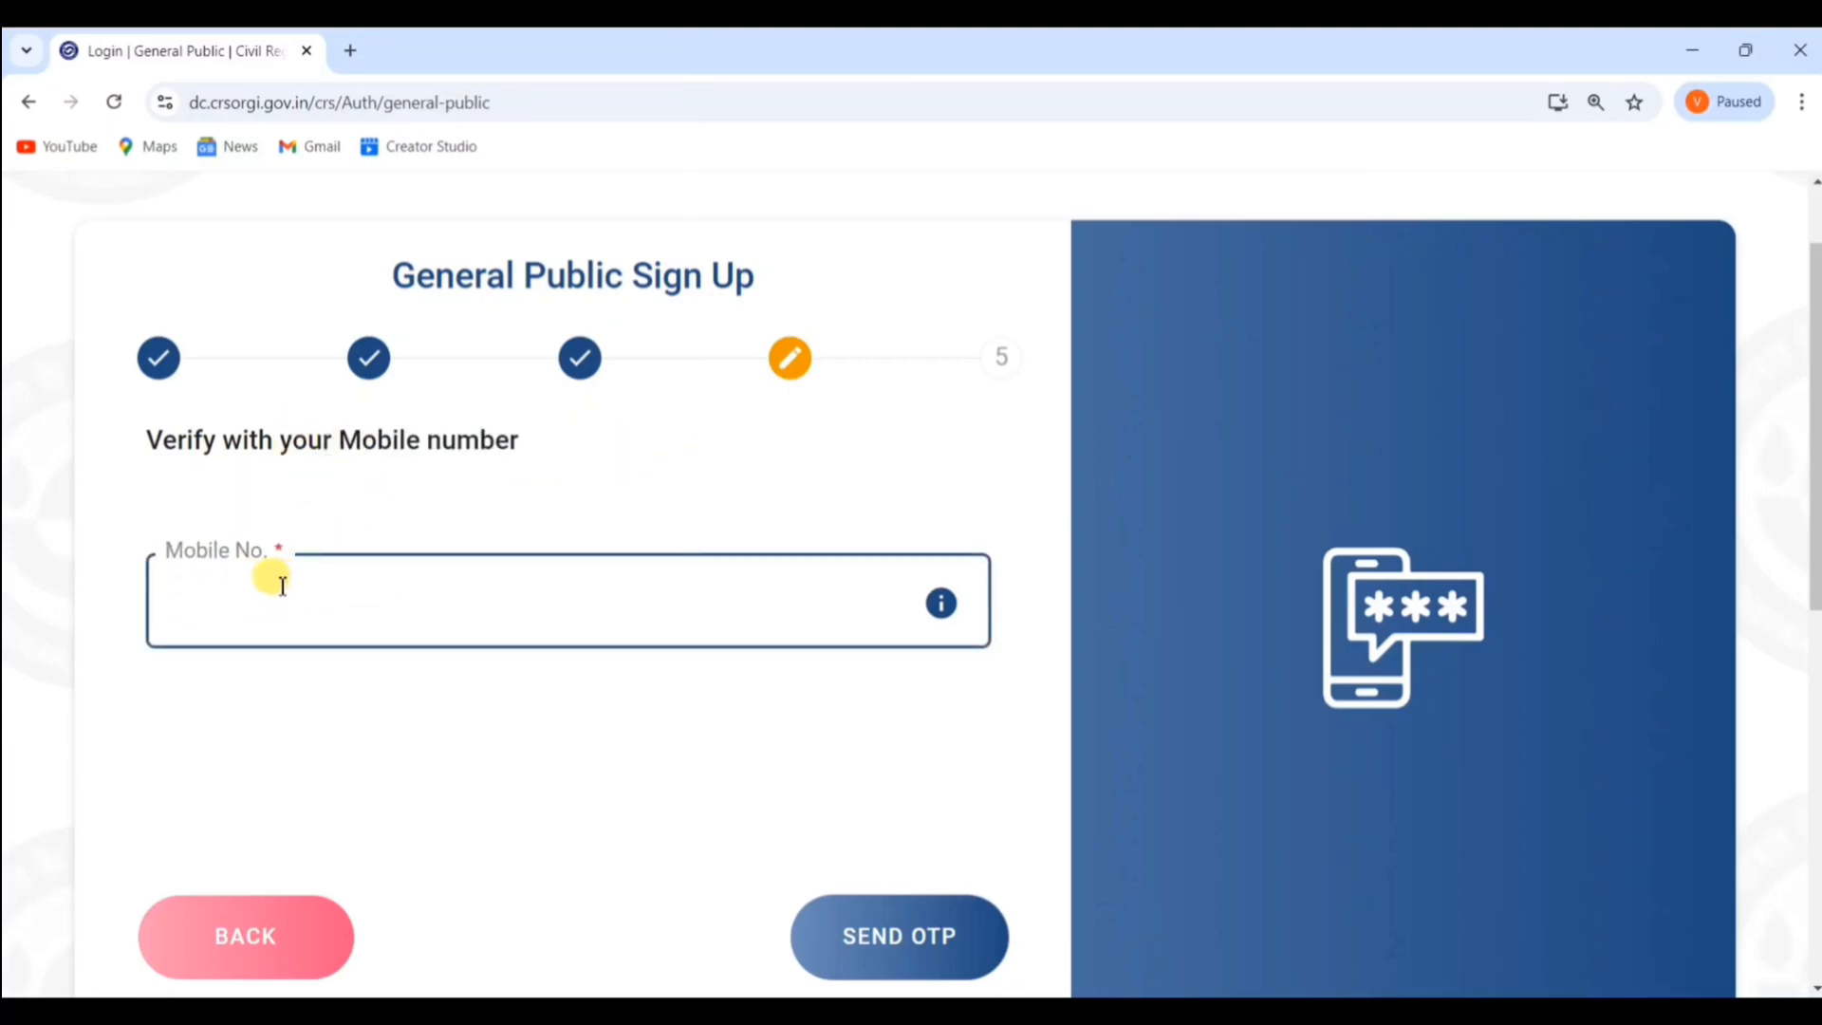
scroll(283, 585, "down", 1)
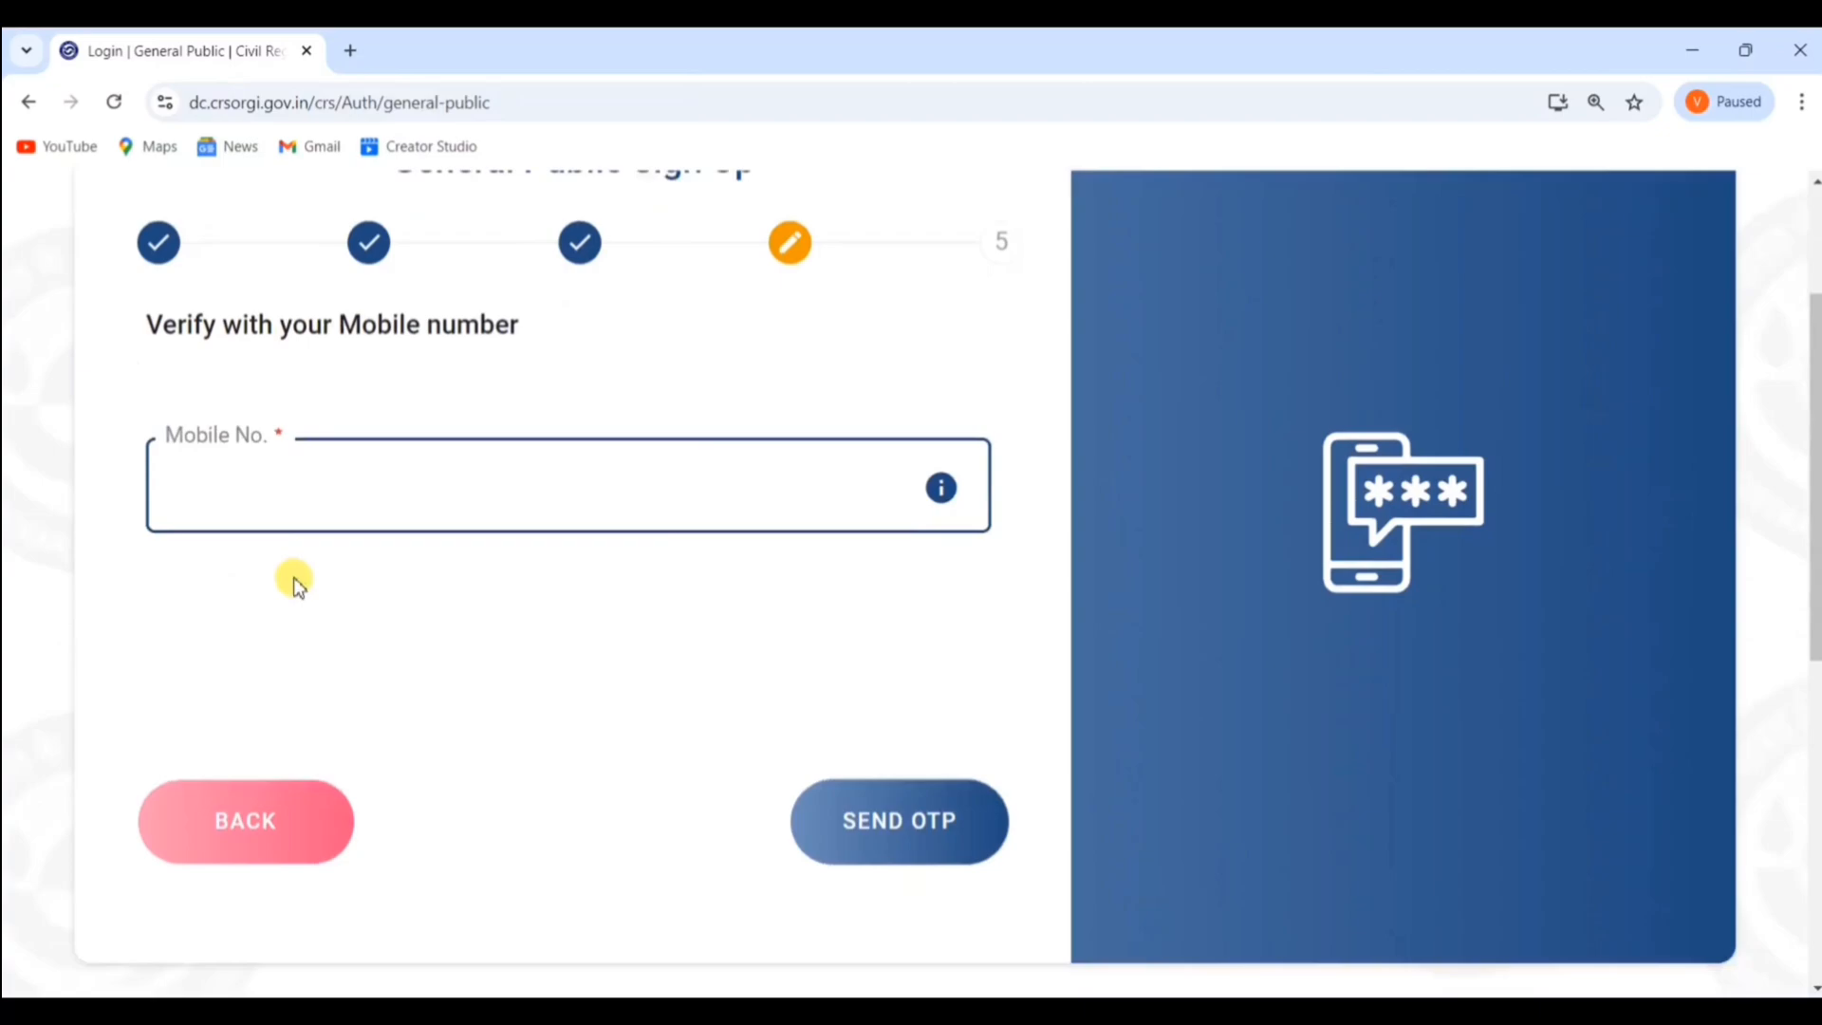
left_click(892, 836)
scroll(612, 521, "up", 1)
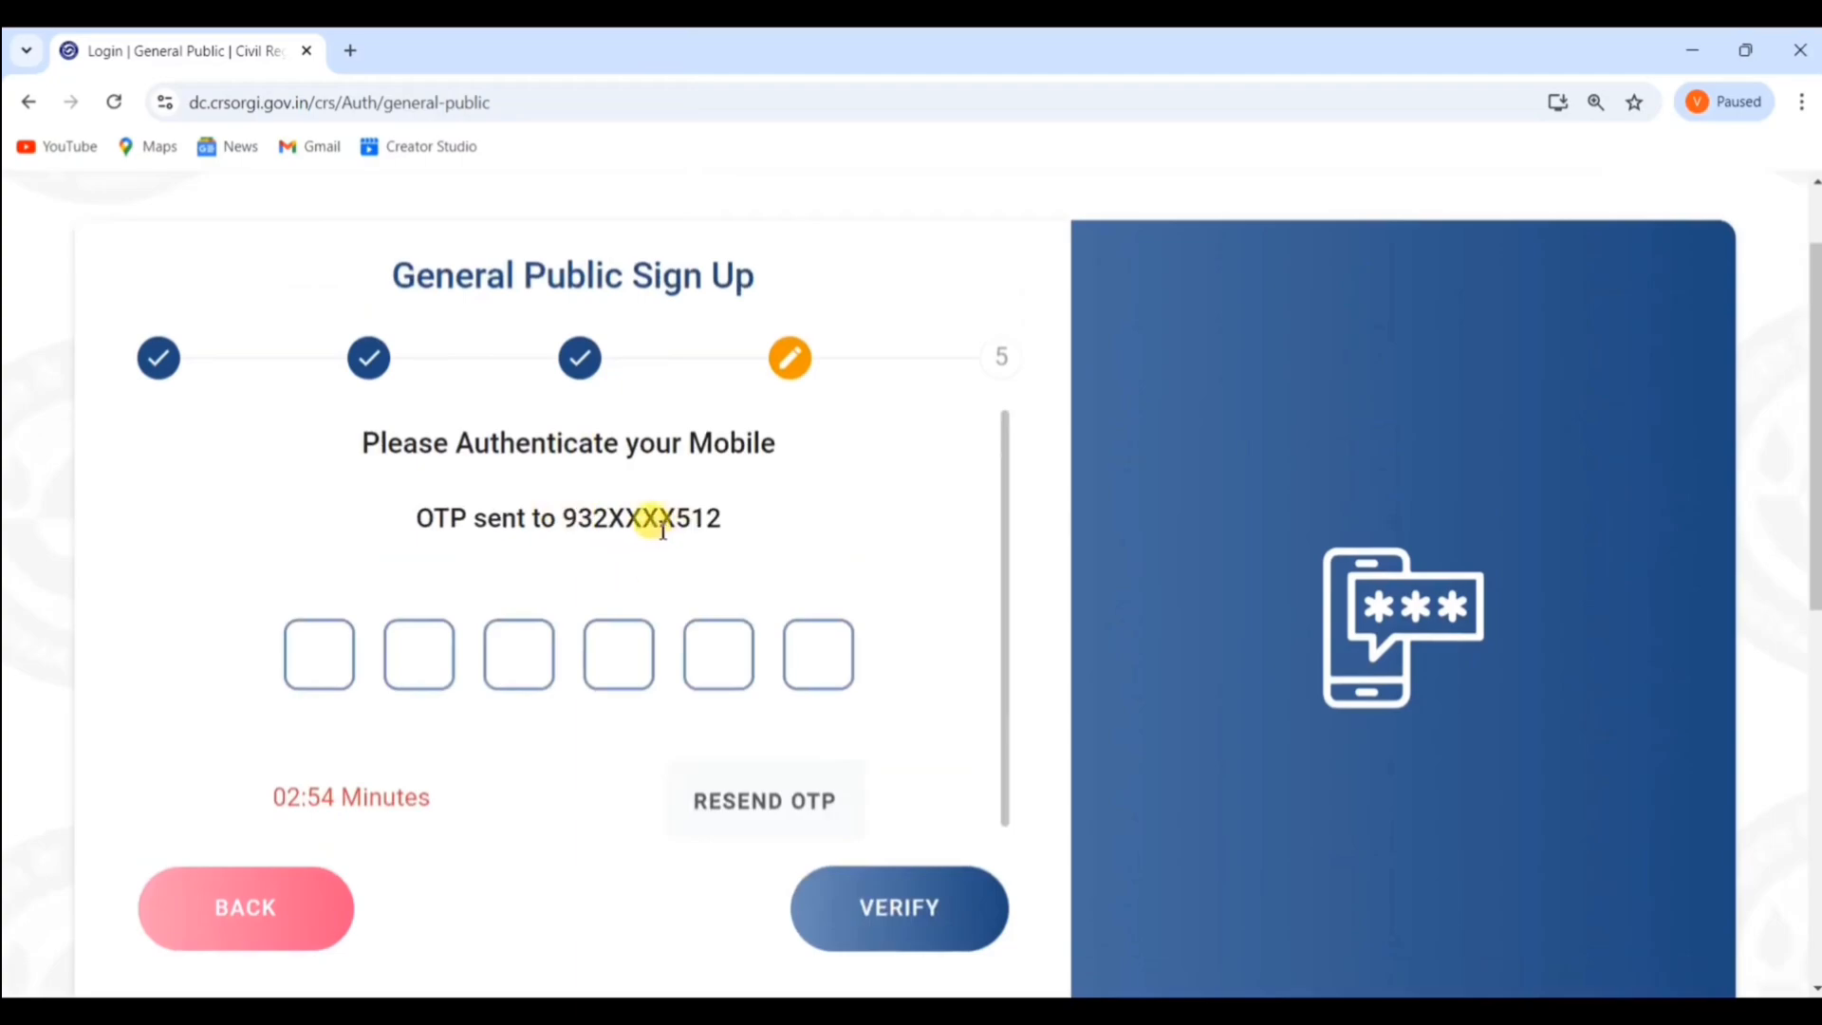
Enter the OTP sent to the mobile number, verify it, and continue to the email authentication stage
left_click(306, 653)
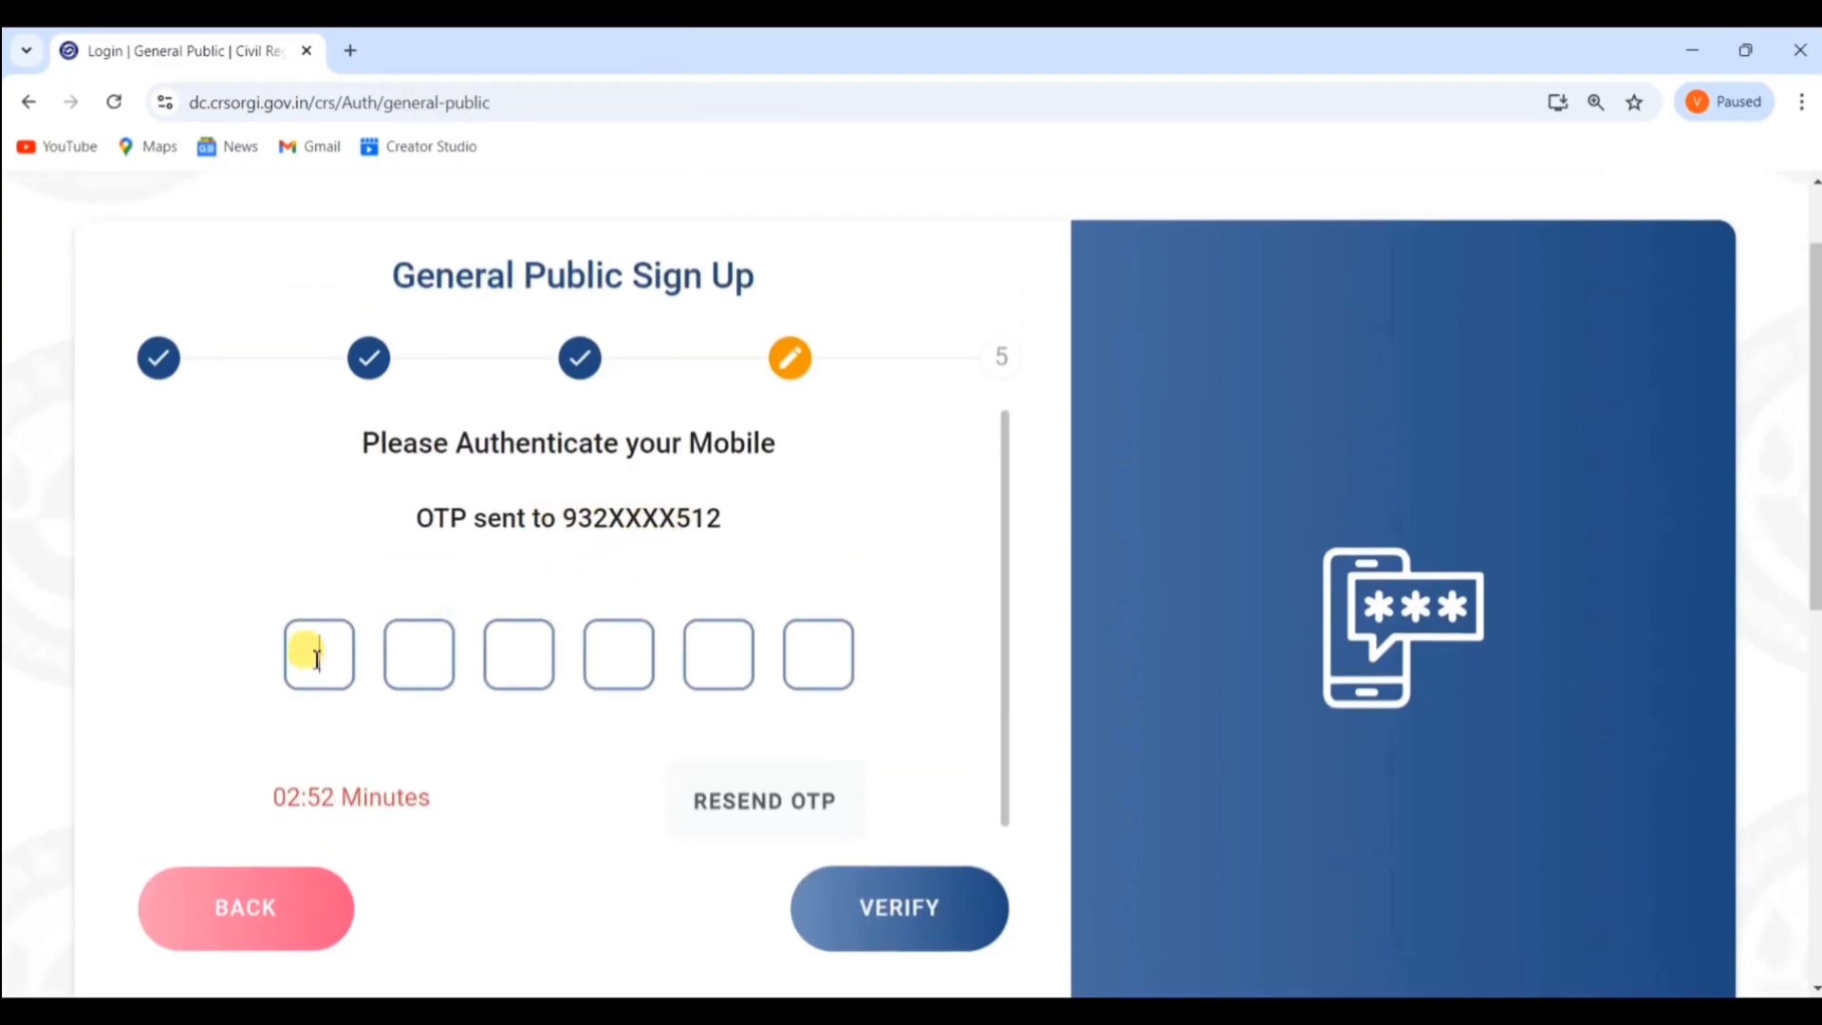
left_click(407, 655)
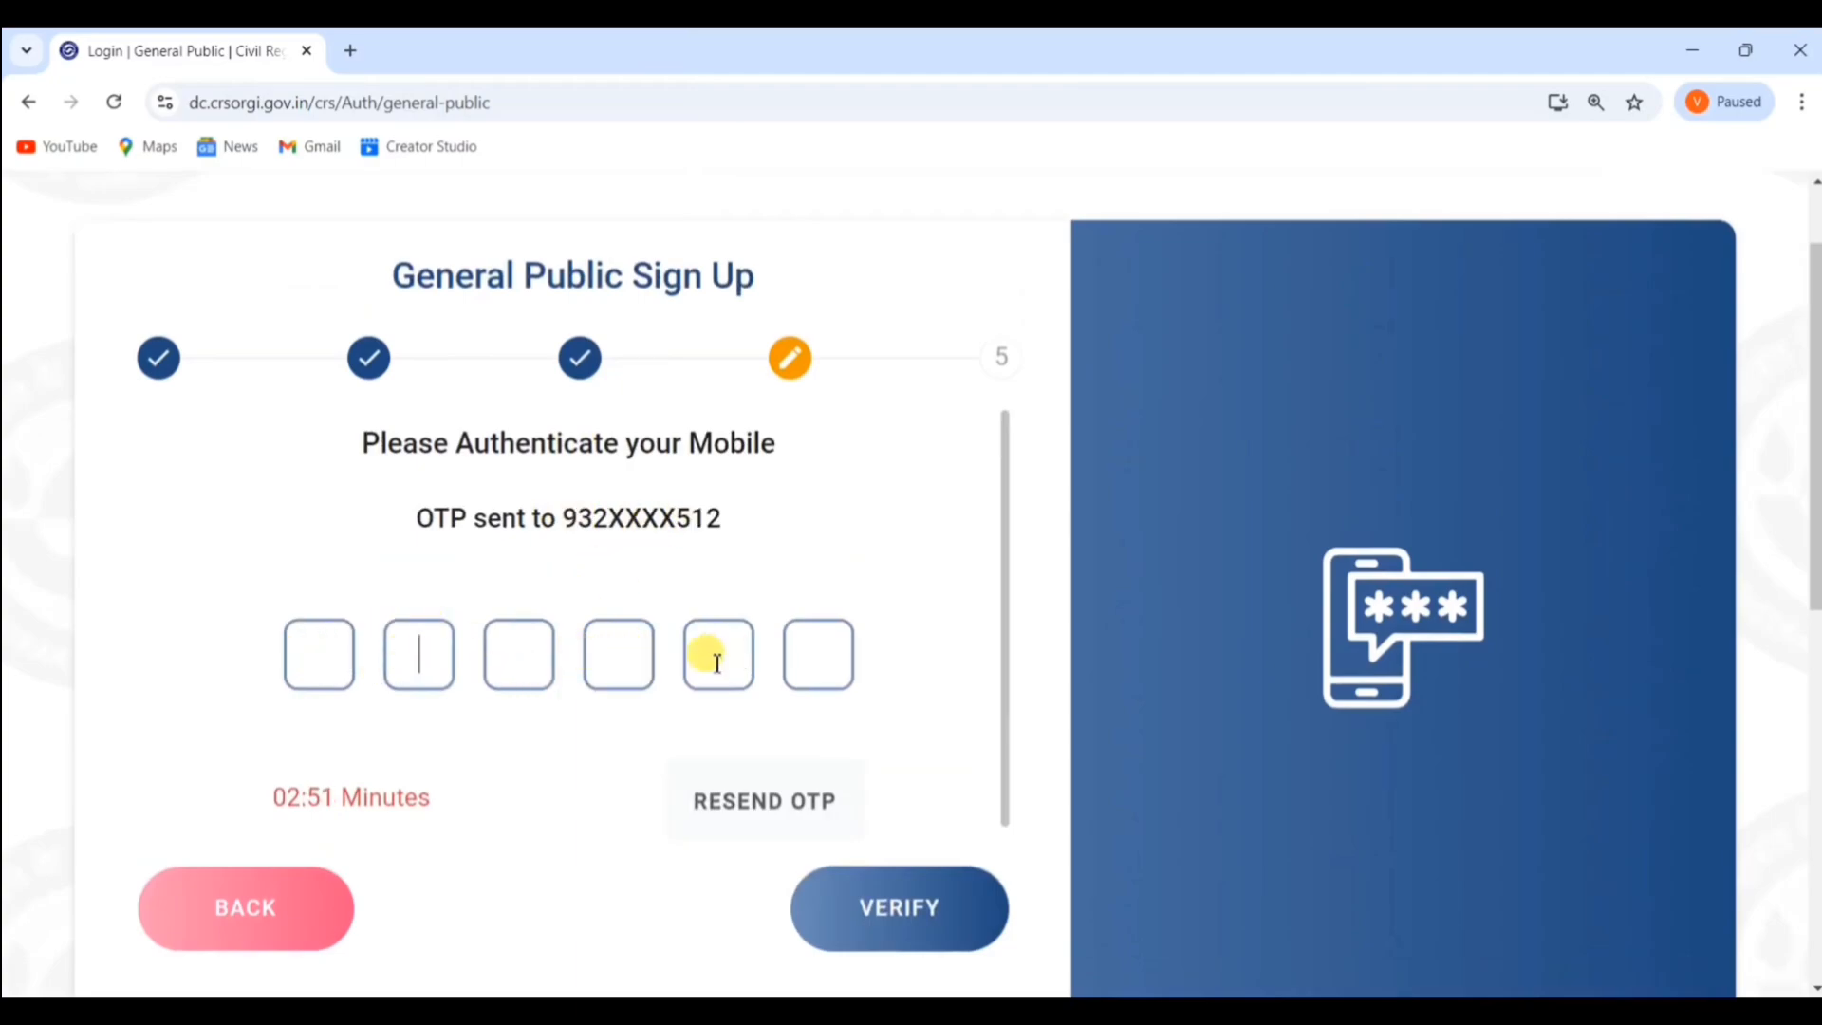
left_click(890, 920)
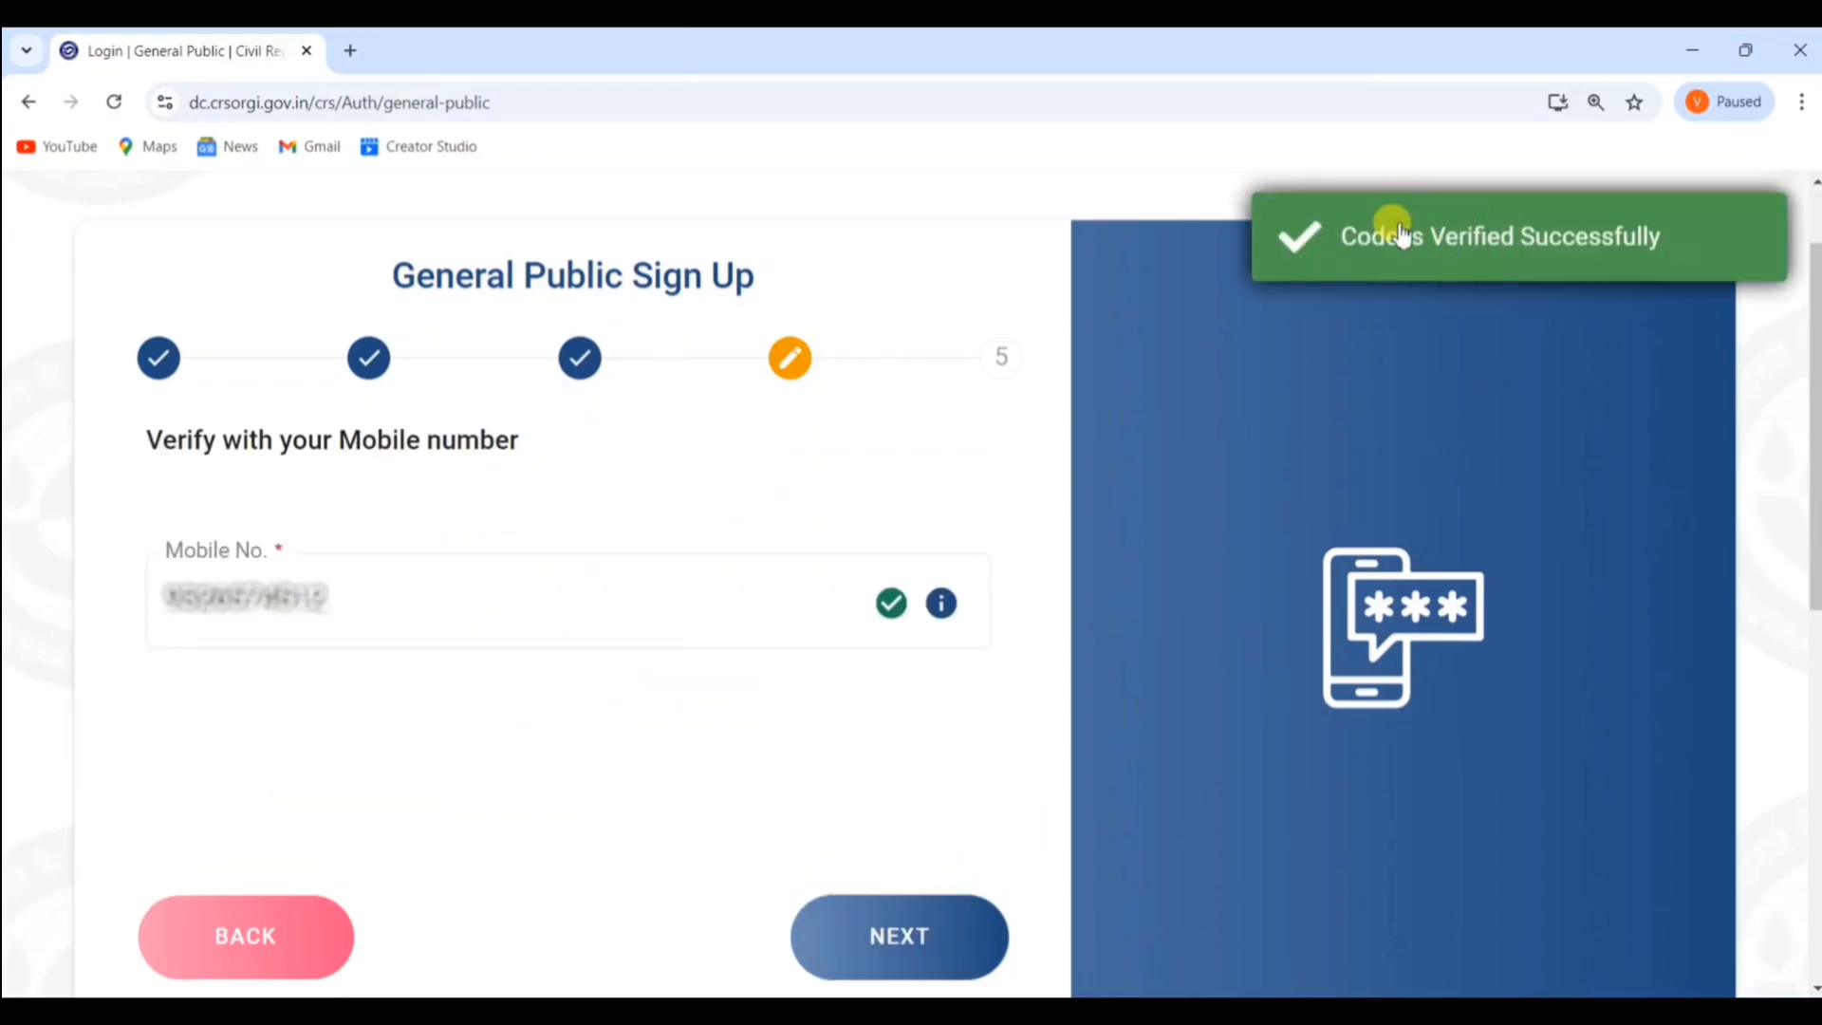
left_click(902, 944)
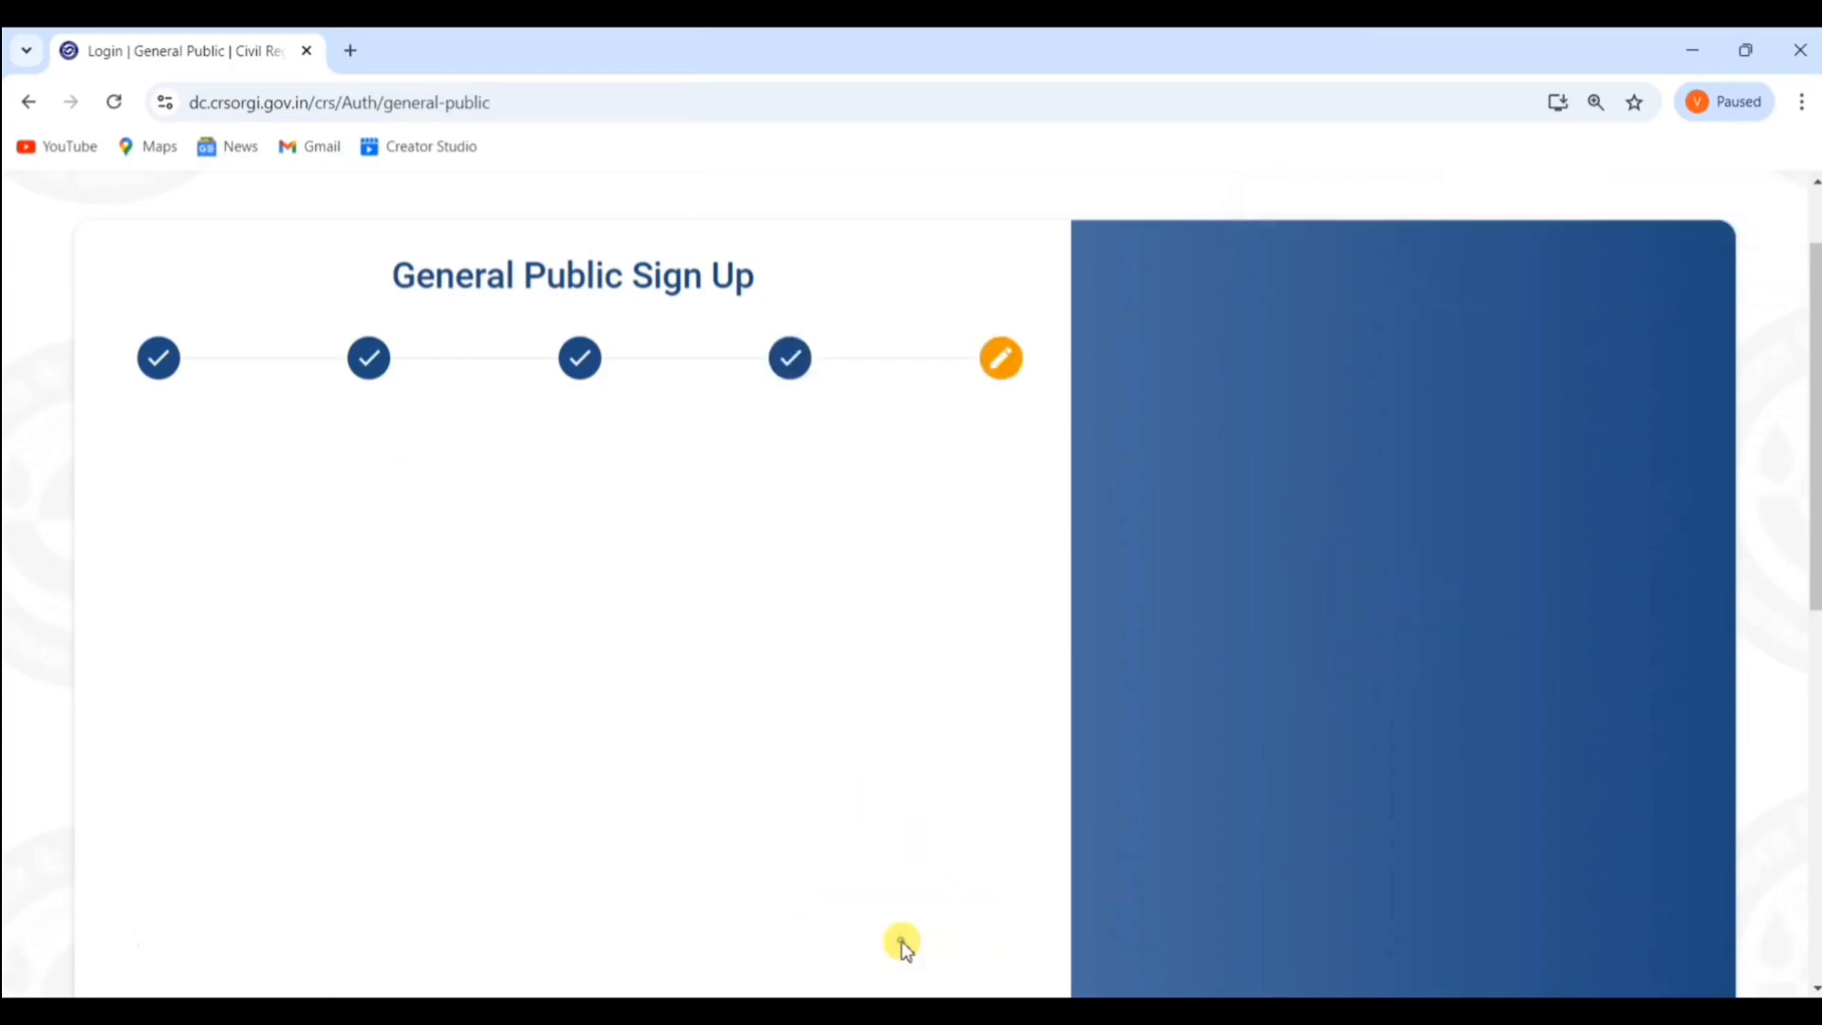
Skip the email authentication and register the General Public account
left_click(323, 572)
left_click(281, 476)
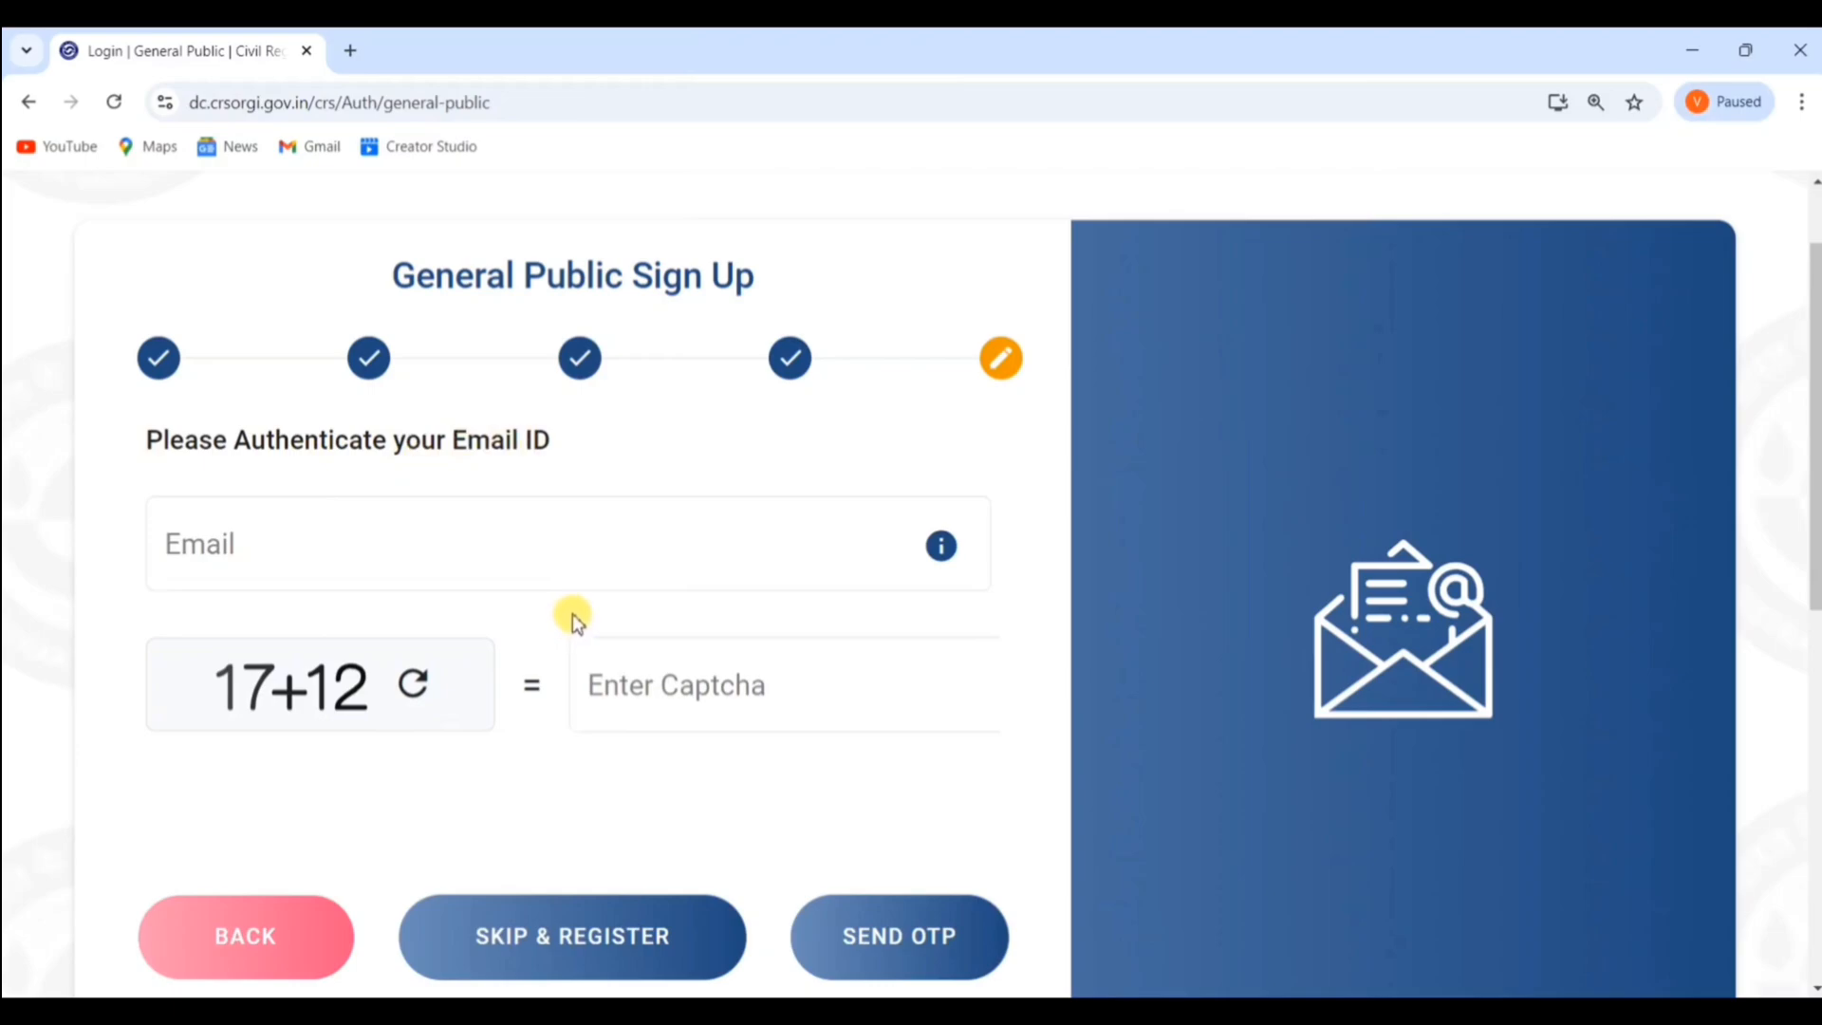
left_click(556, 954)
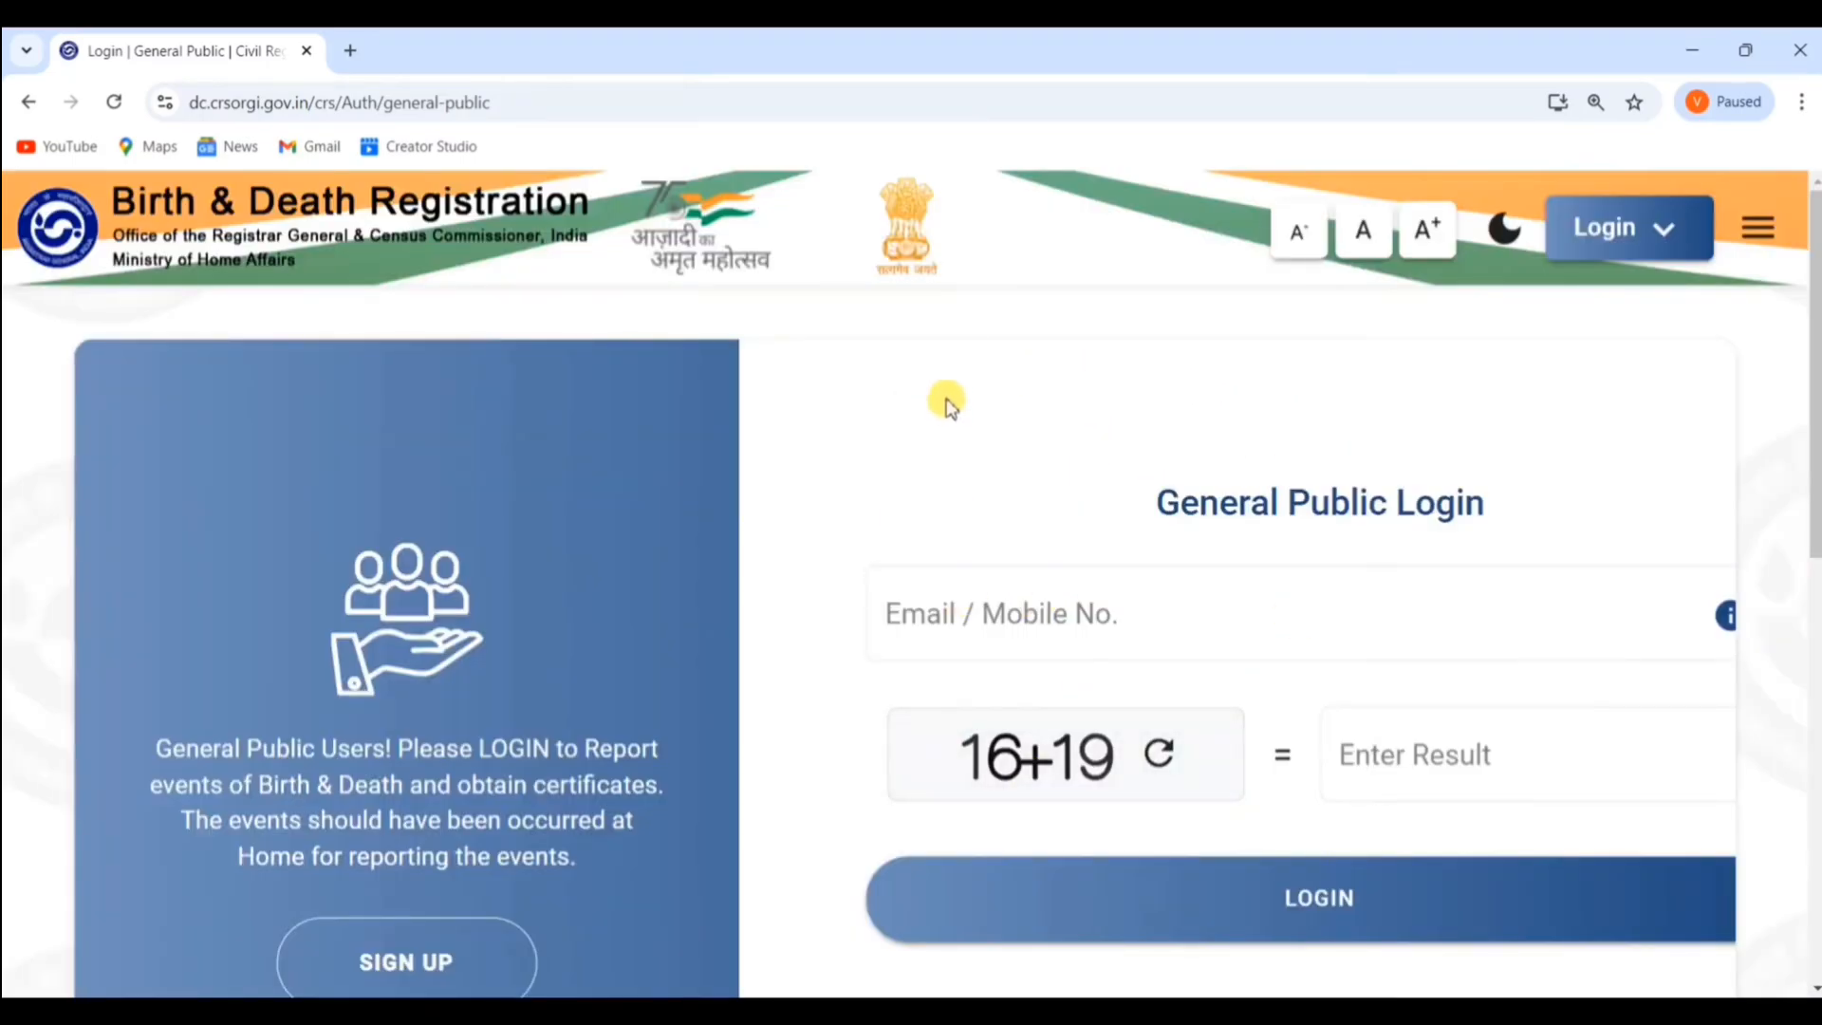
Log in as General Public with the registered mobile number, the captcha result and the OTP sent to the phone
scroll(1058, 421, "down", 1)
left_click(982, 493)
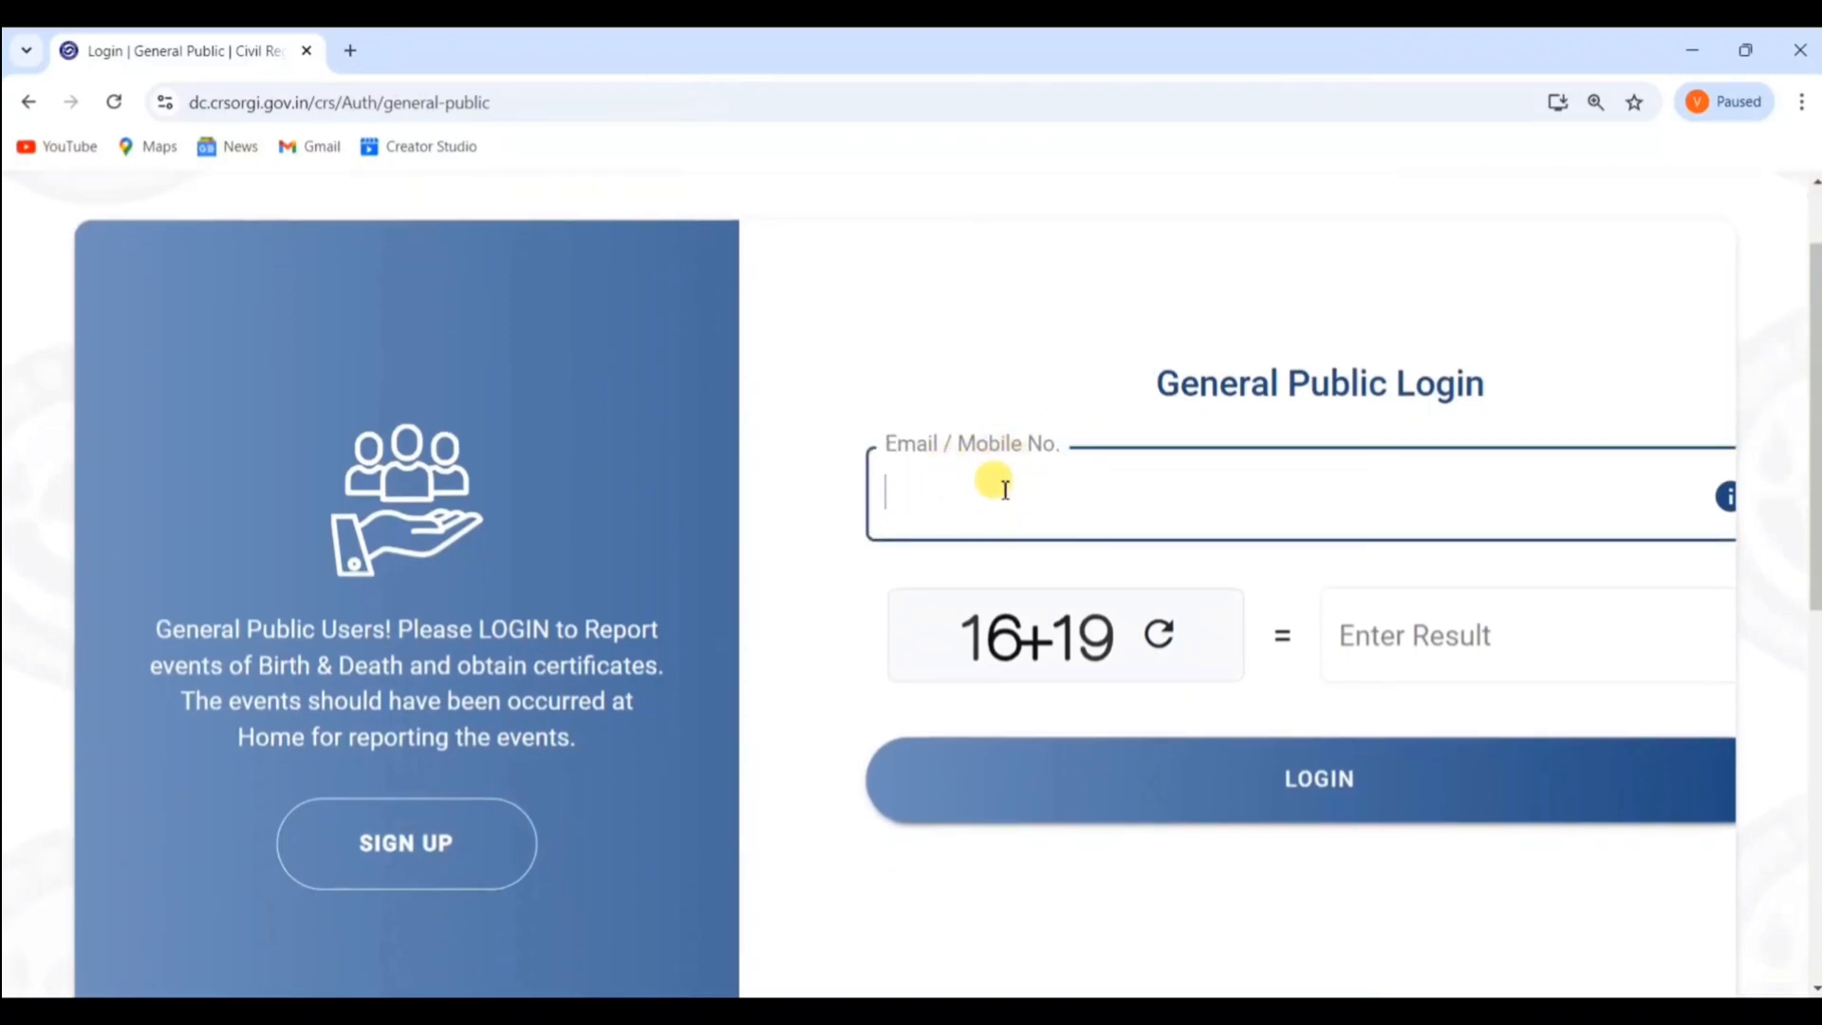
left_click(1402, 622)
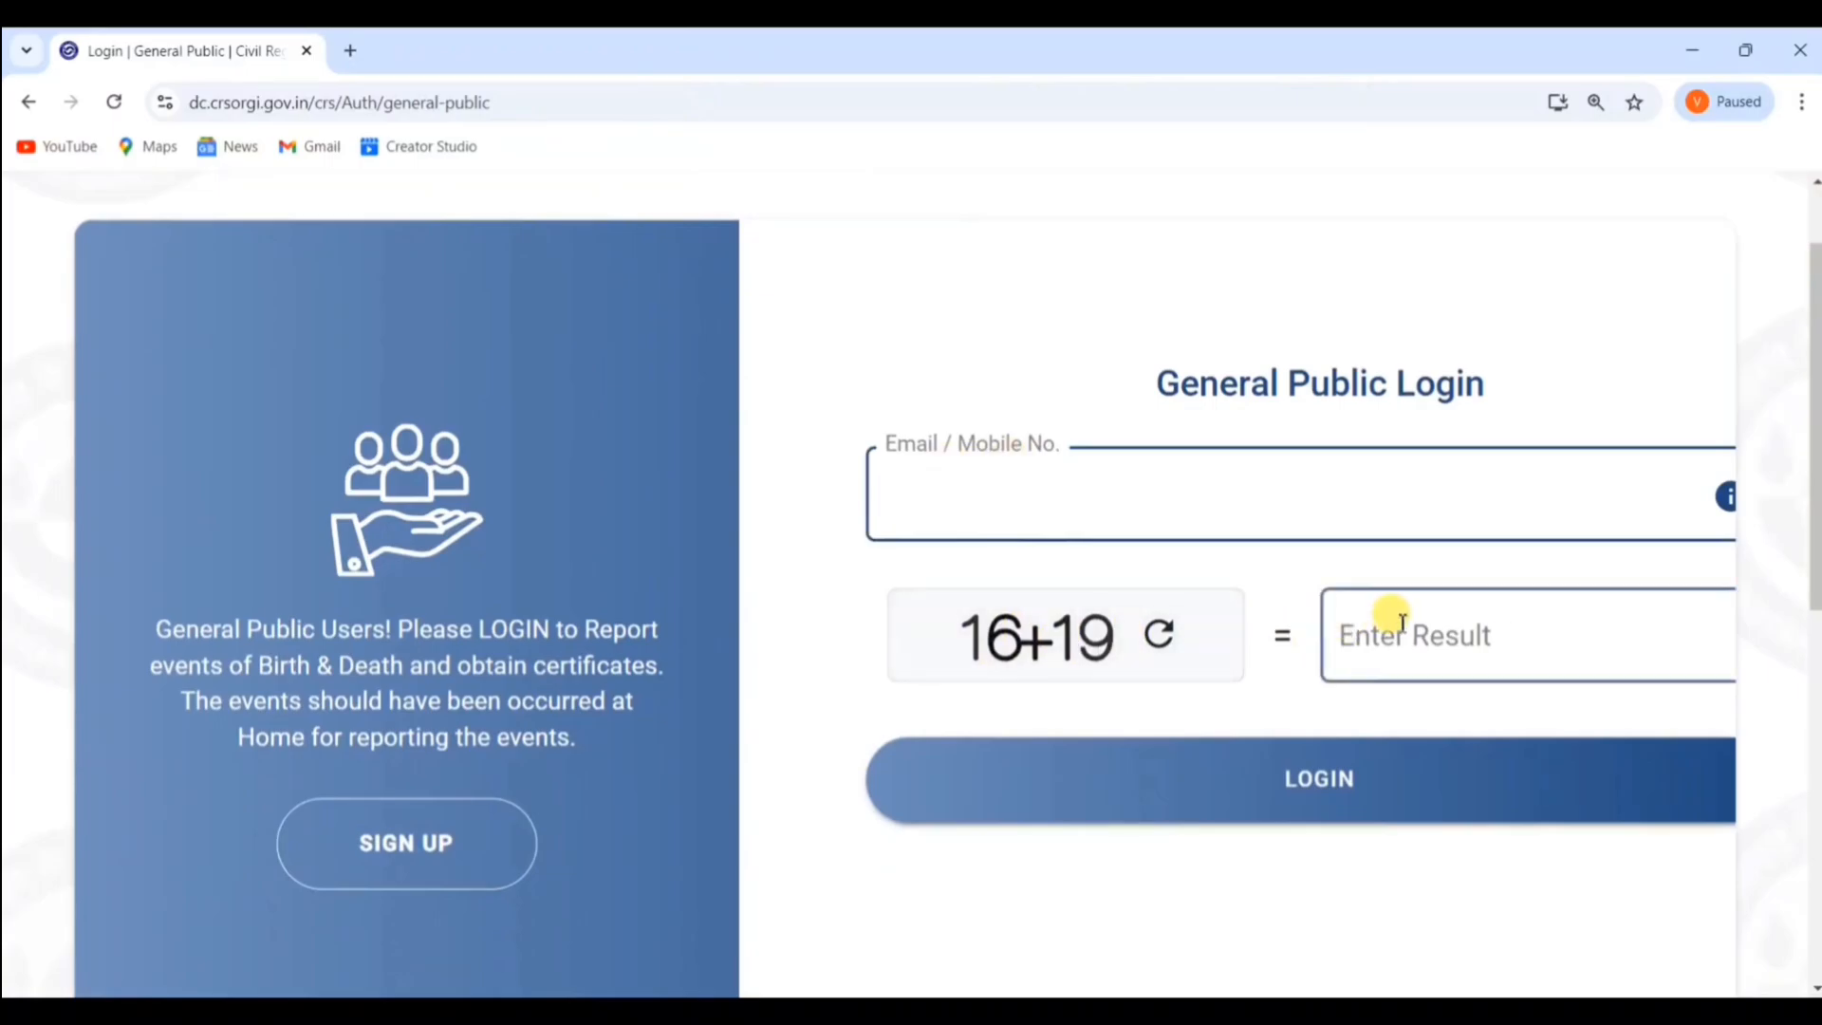
left_click(1306, 807)
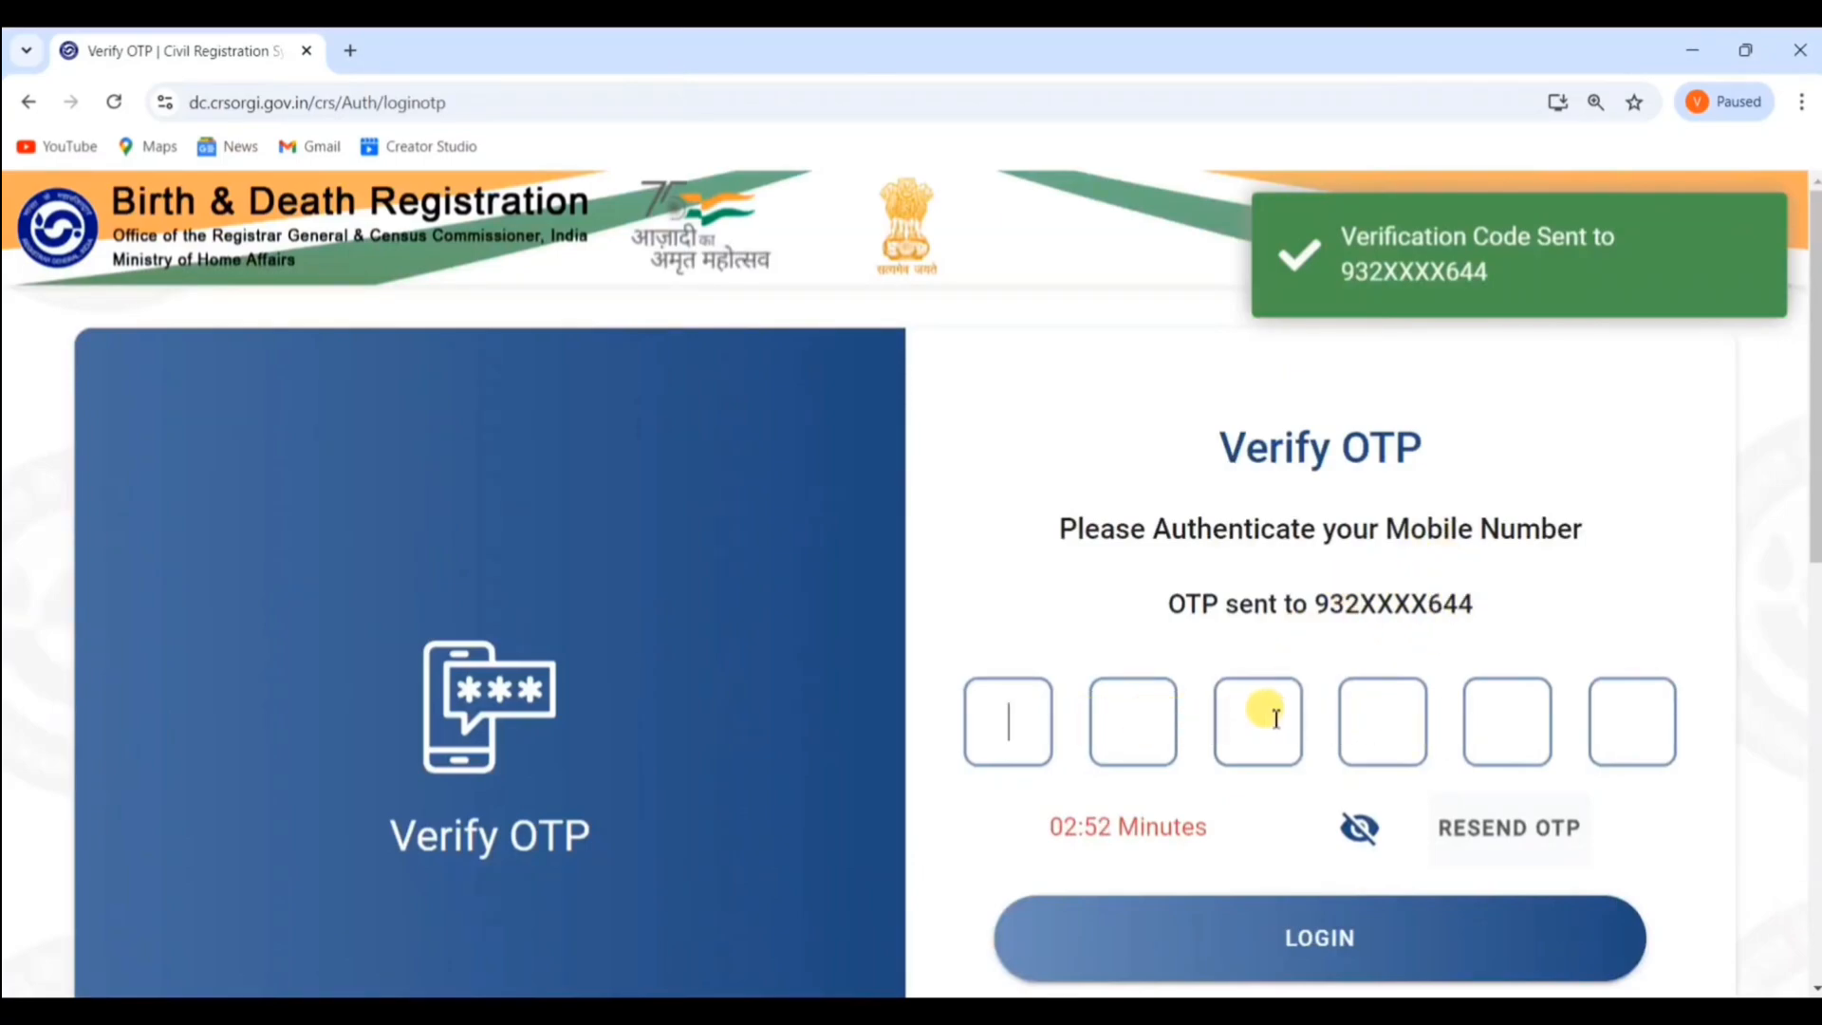
left_click(1321, 940)
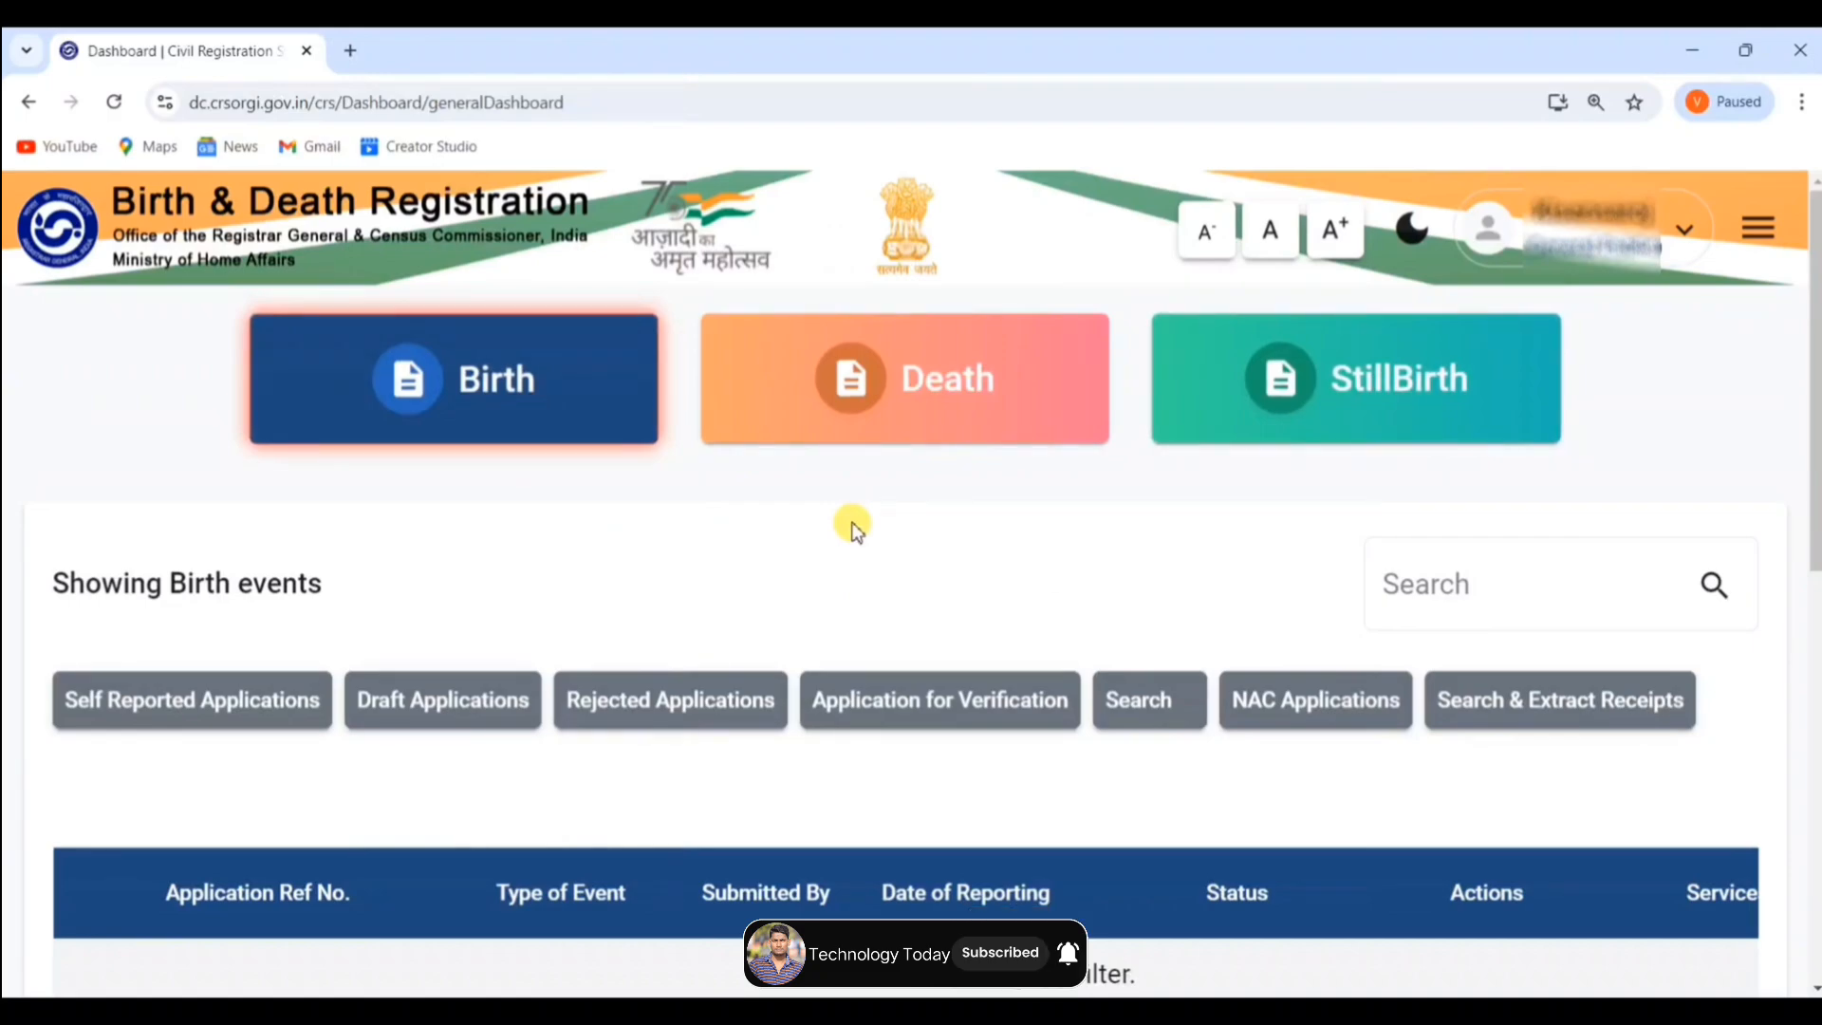
Open the Report Birth form from the dashboard
left_click(1759, 232)
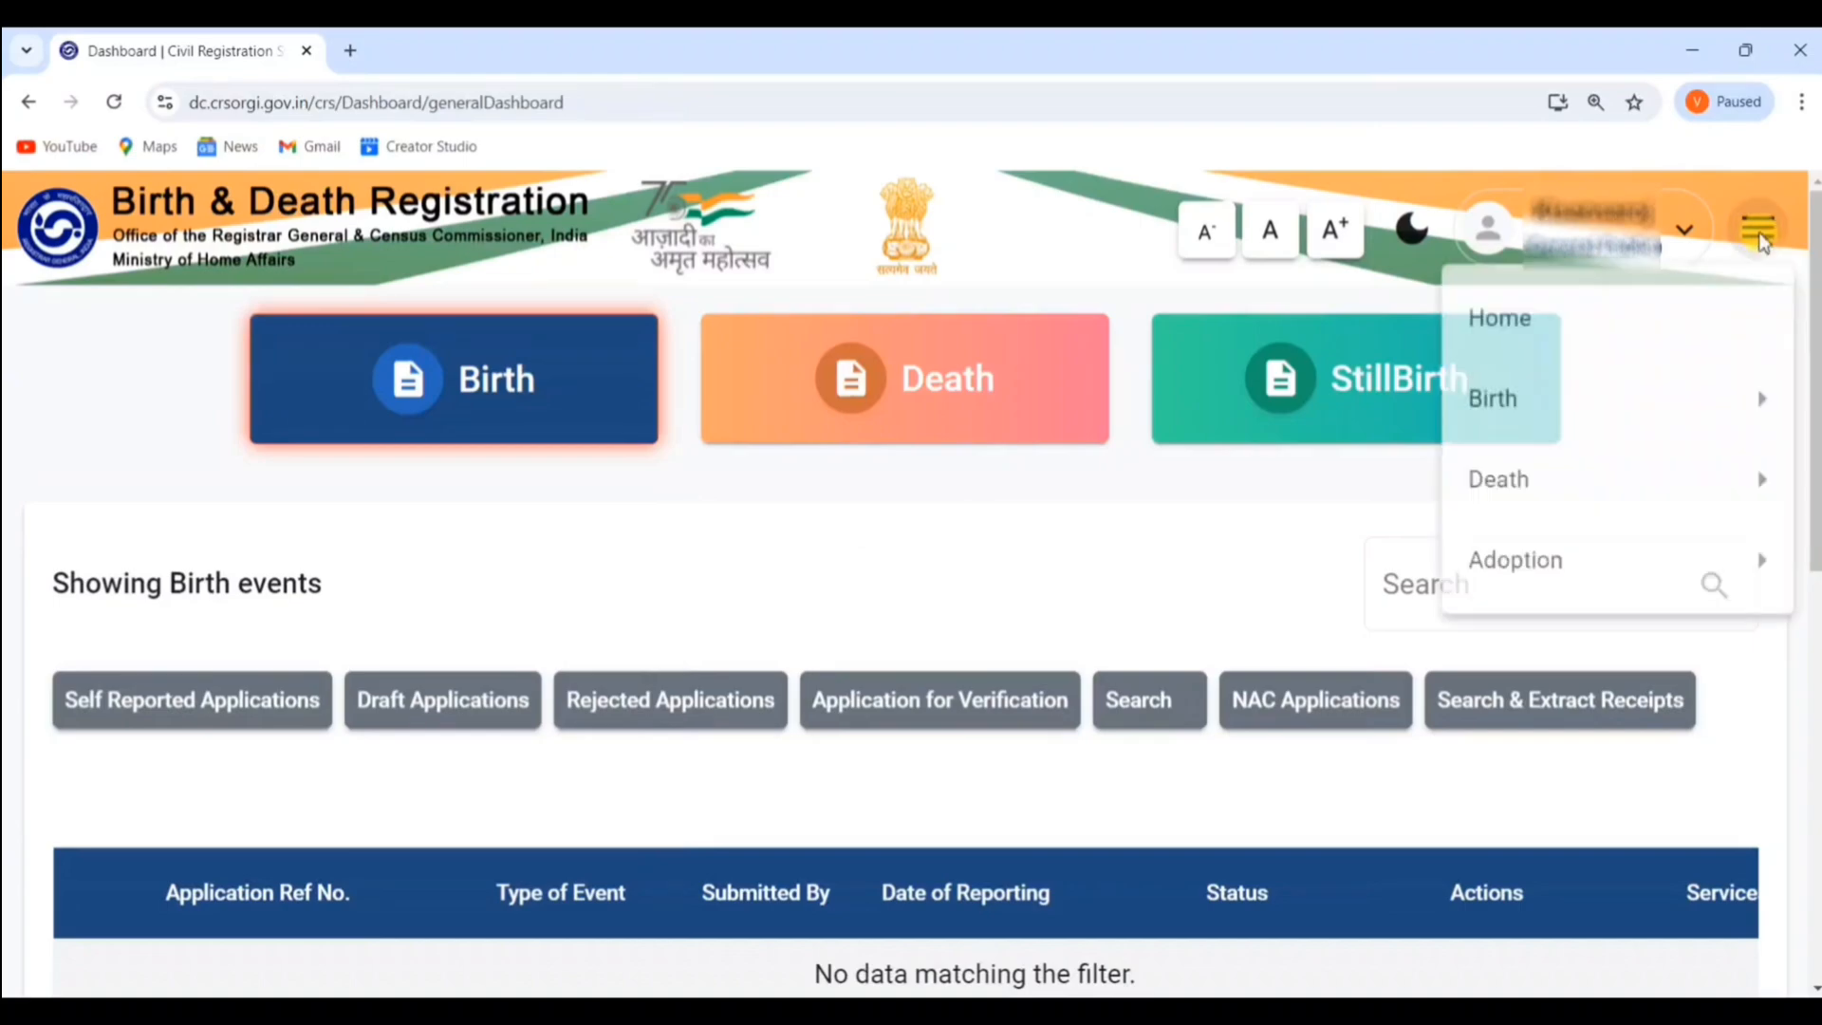
mouse_move(1471, 432)
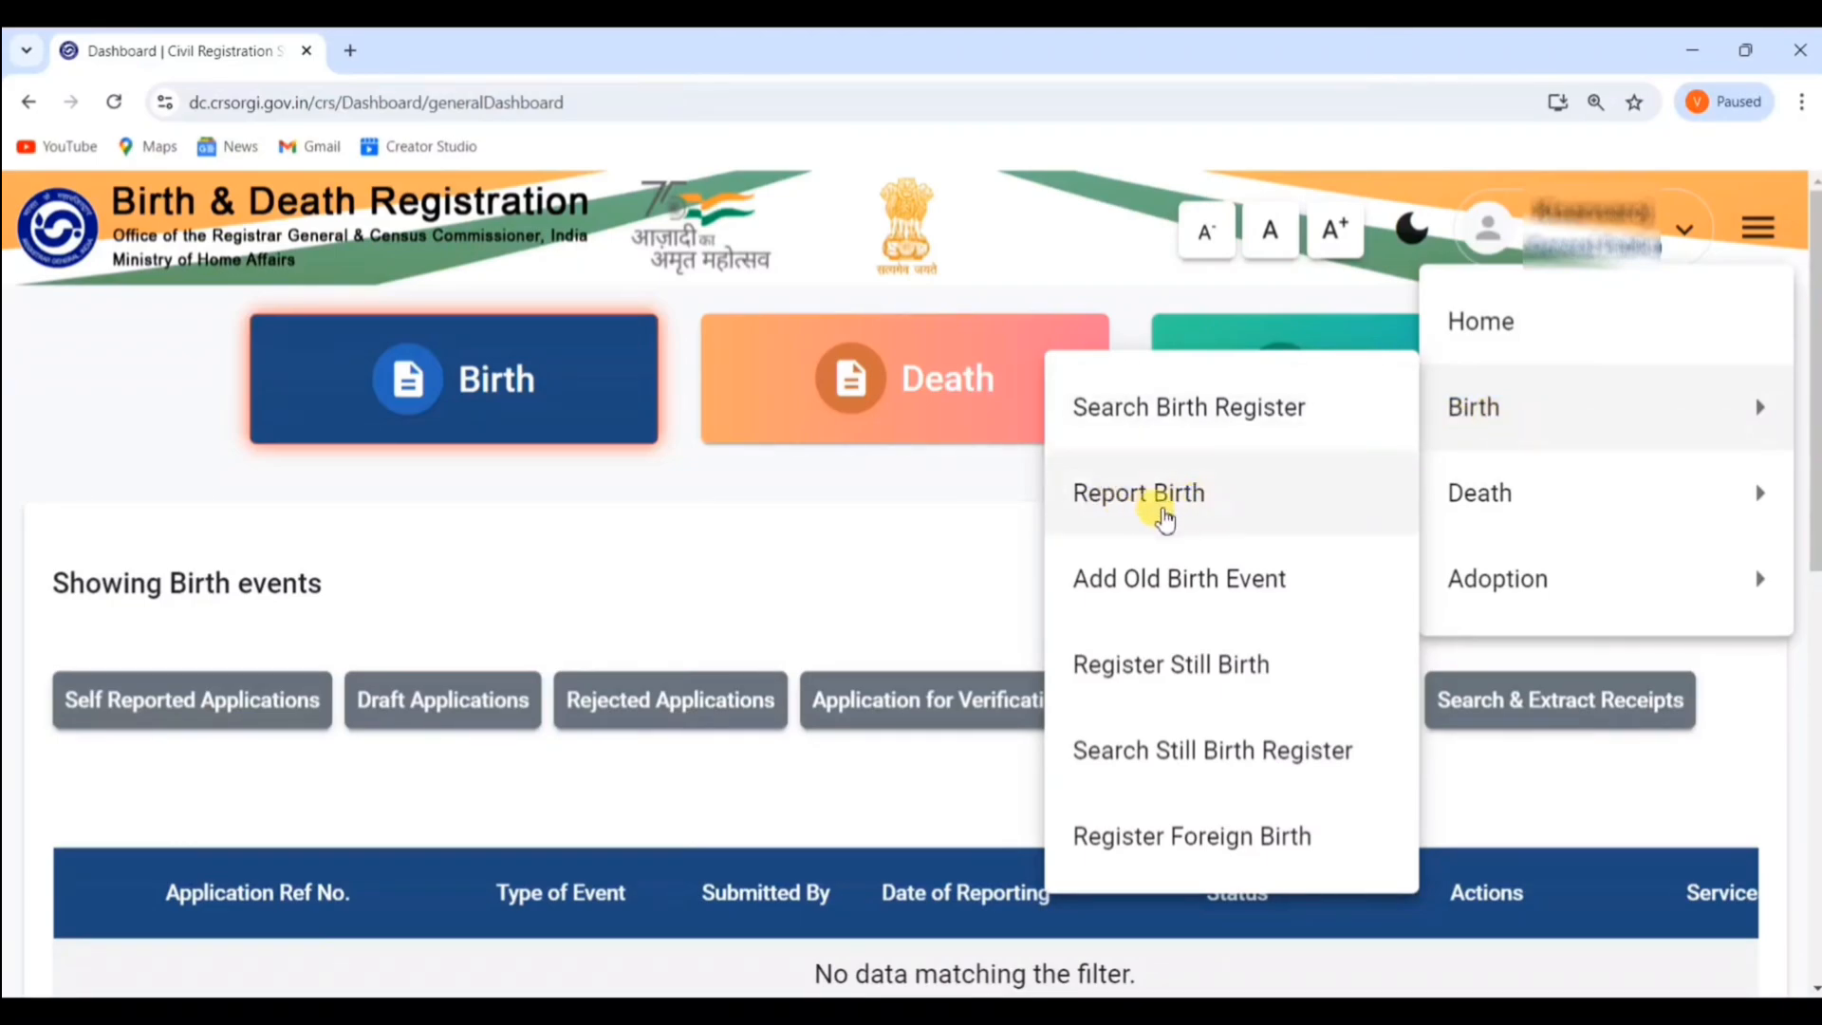
left_click(1177, 514)
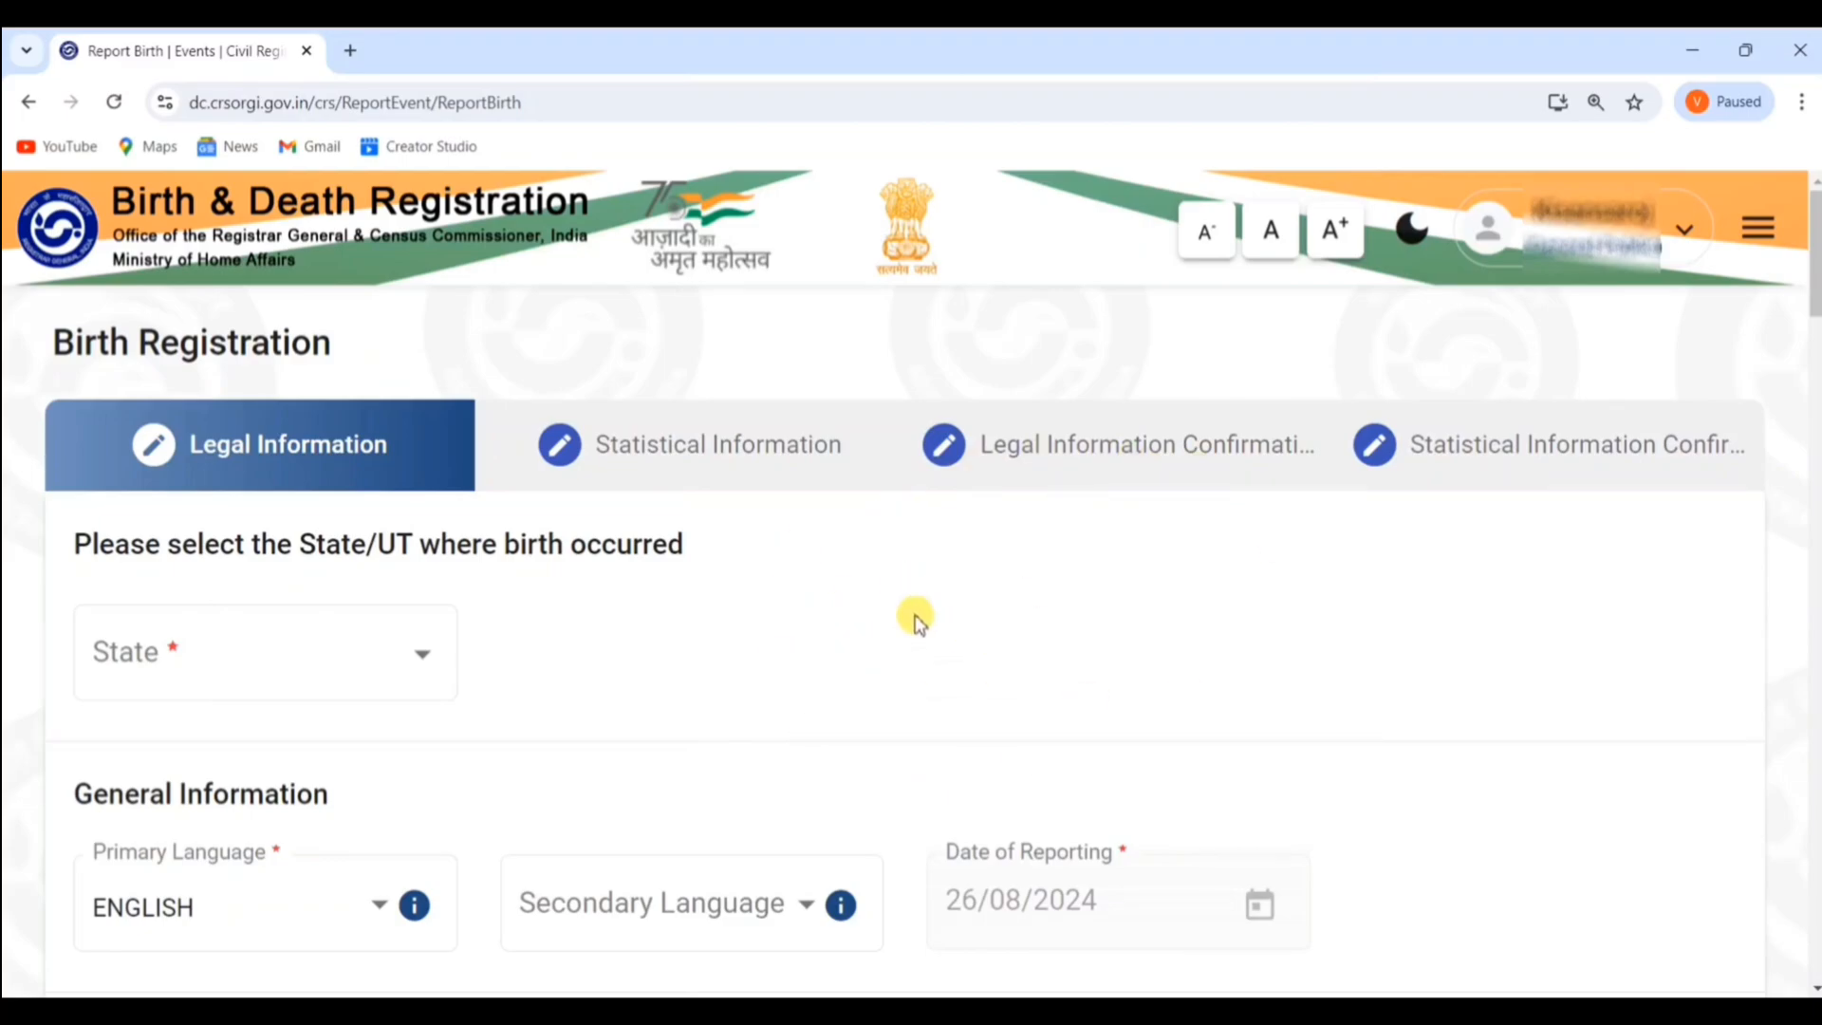
Set the state where the birth occurred to Uttar Pradesh
scroll(915, 569, "down", 3)
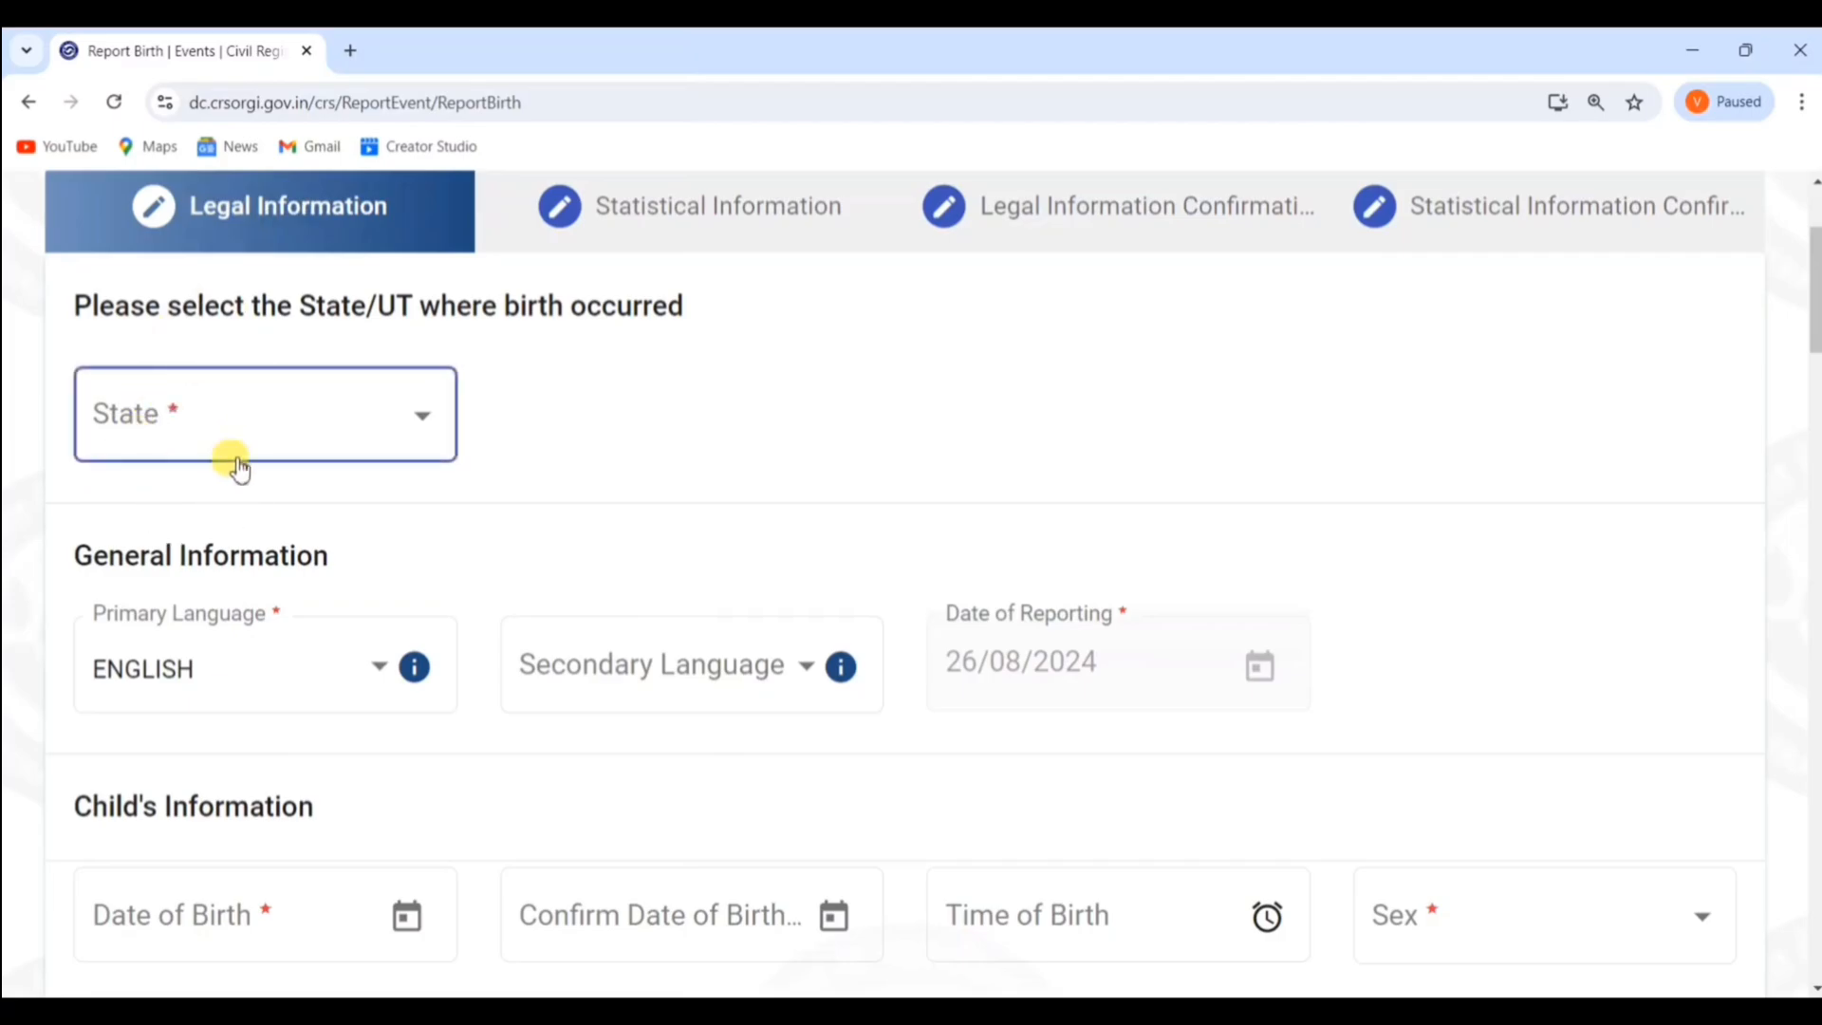
left_click(196, 418)
scroll(288, 653, "down", 3)
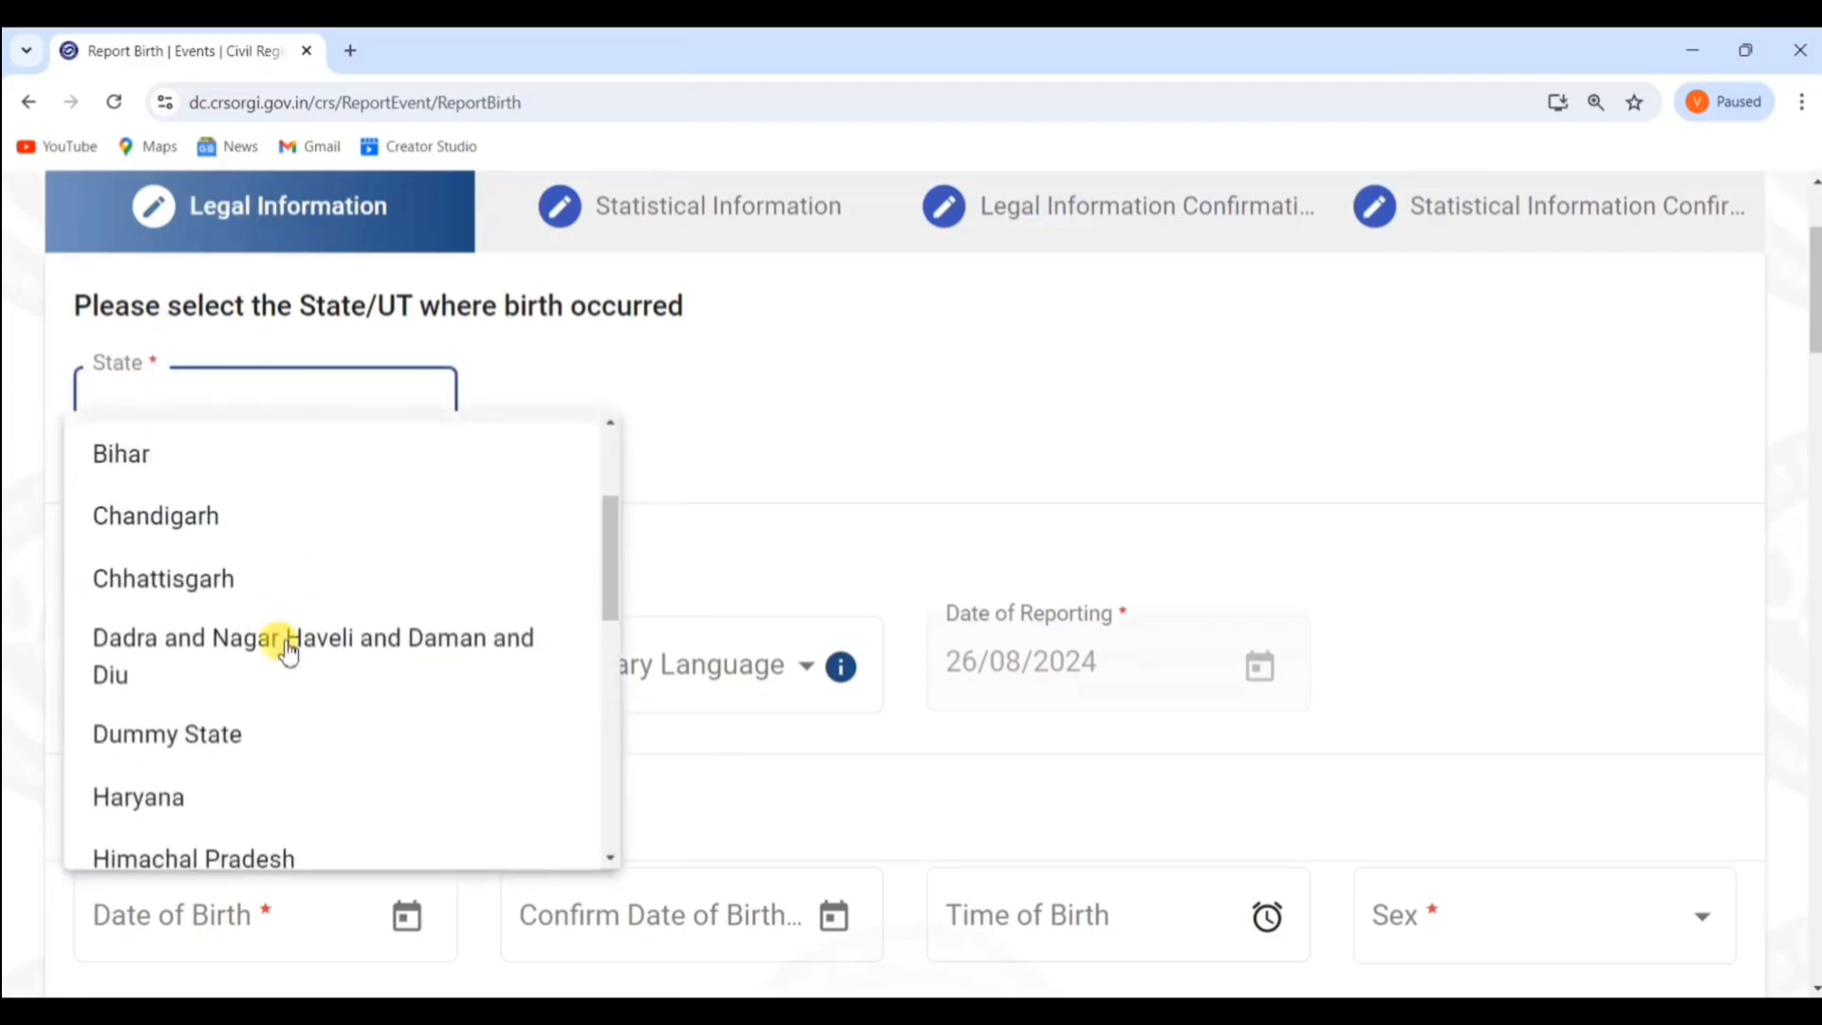
scroll(275, 655, "down", 10)
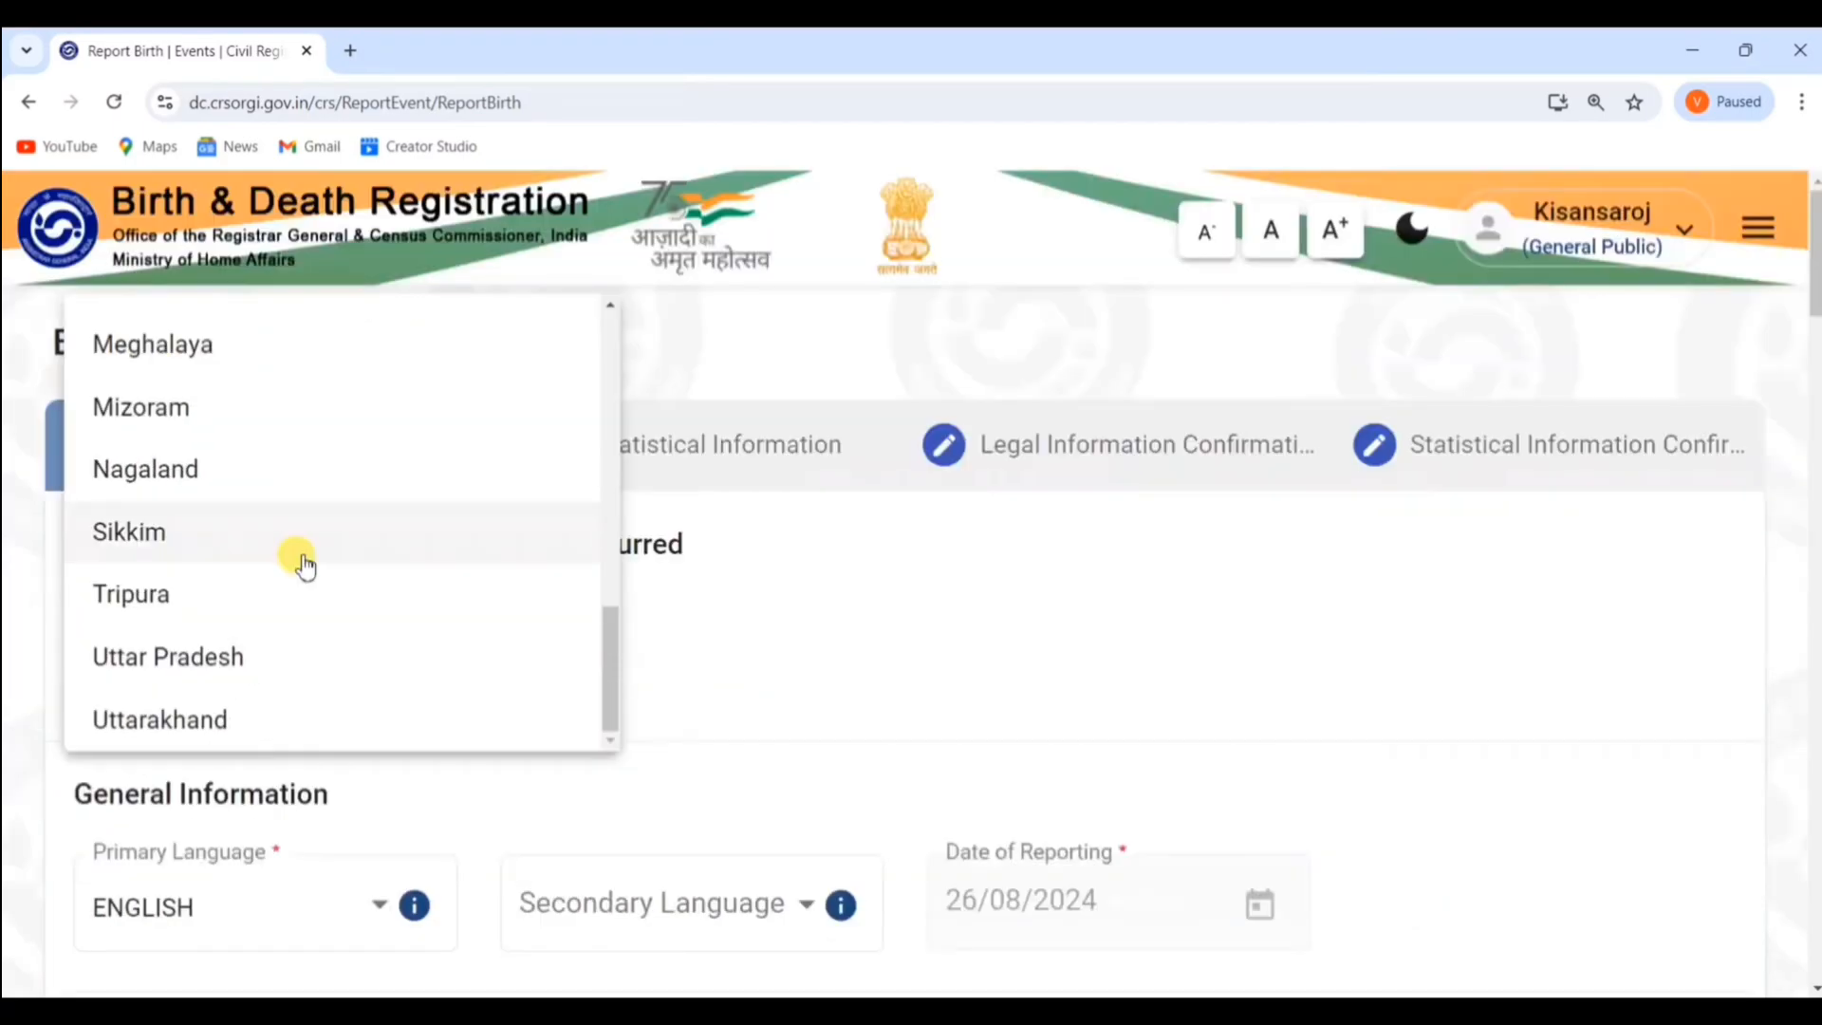
left_click(226, 655)
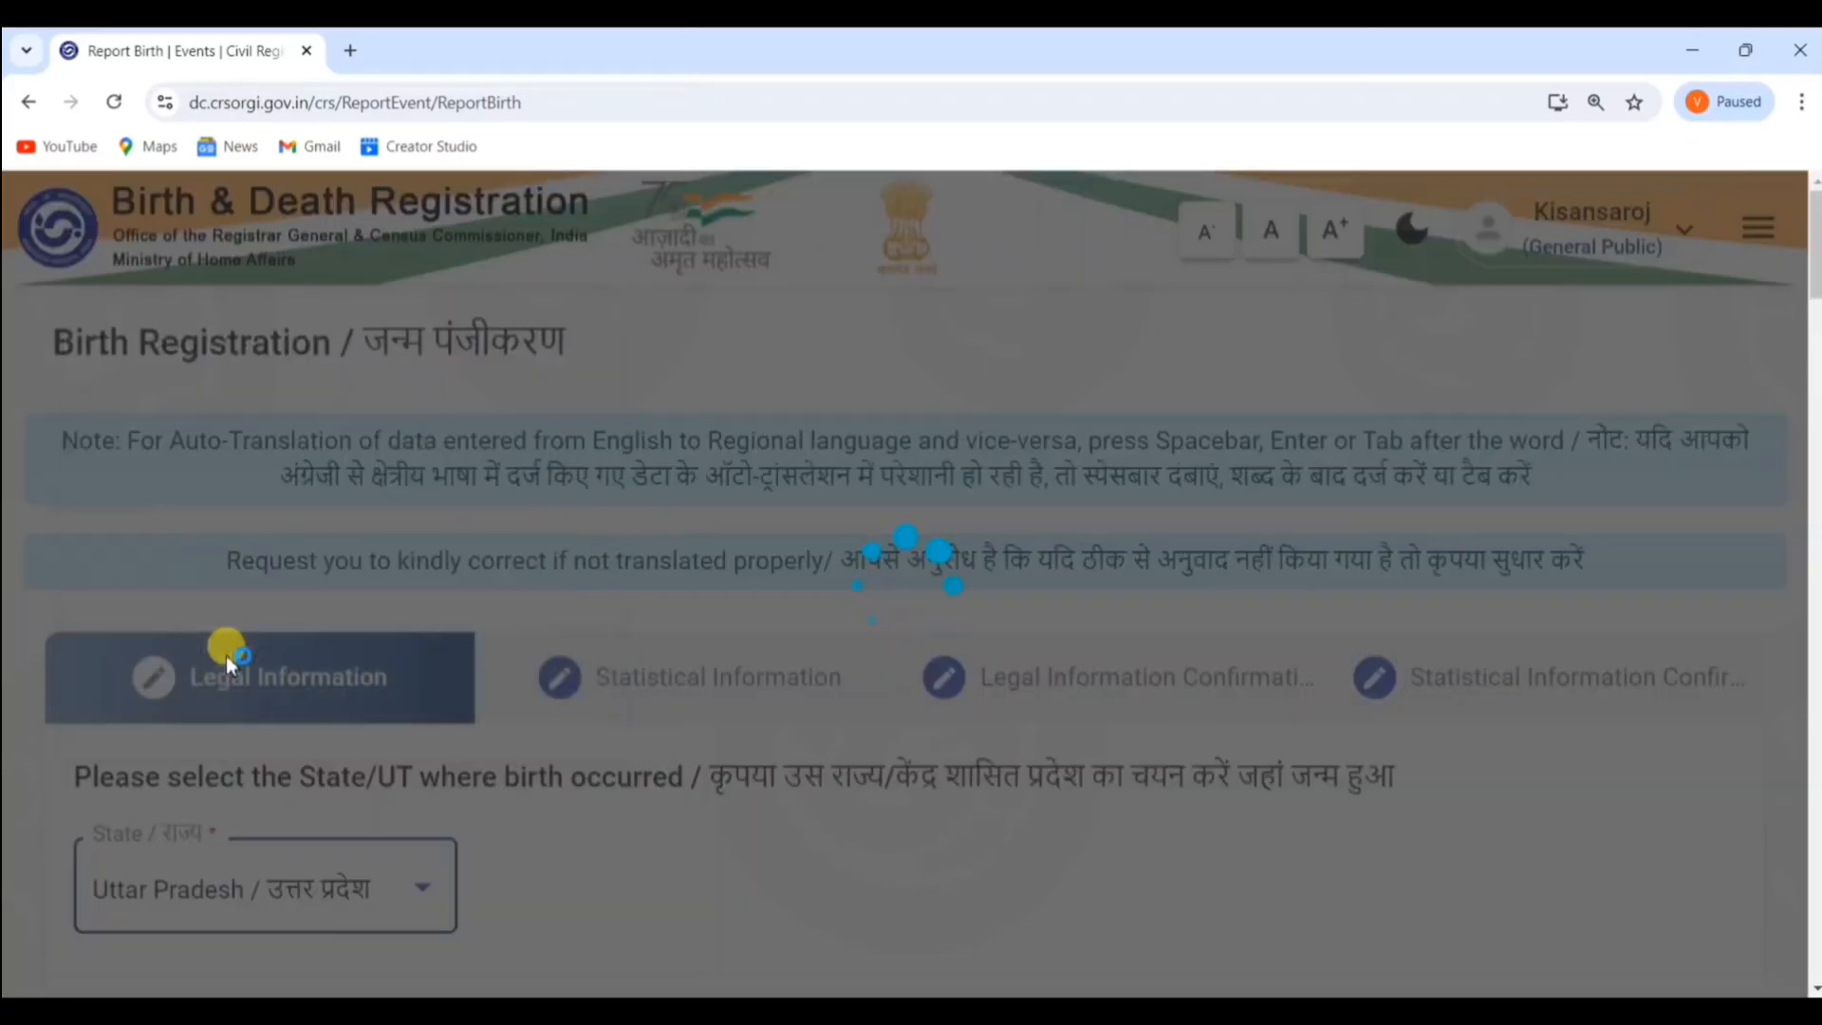
Look over the Child's Information section and browse the selectable years in the date of birth calendar
scroll(660, 721, "down", 3)
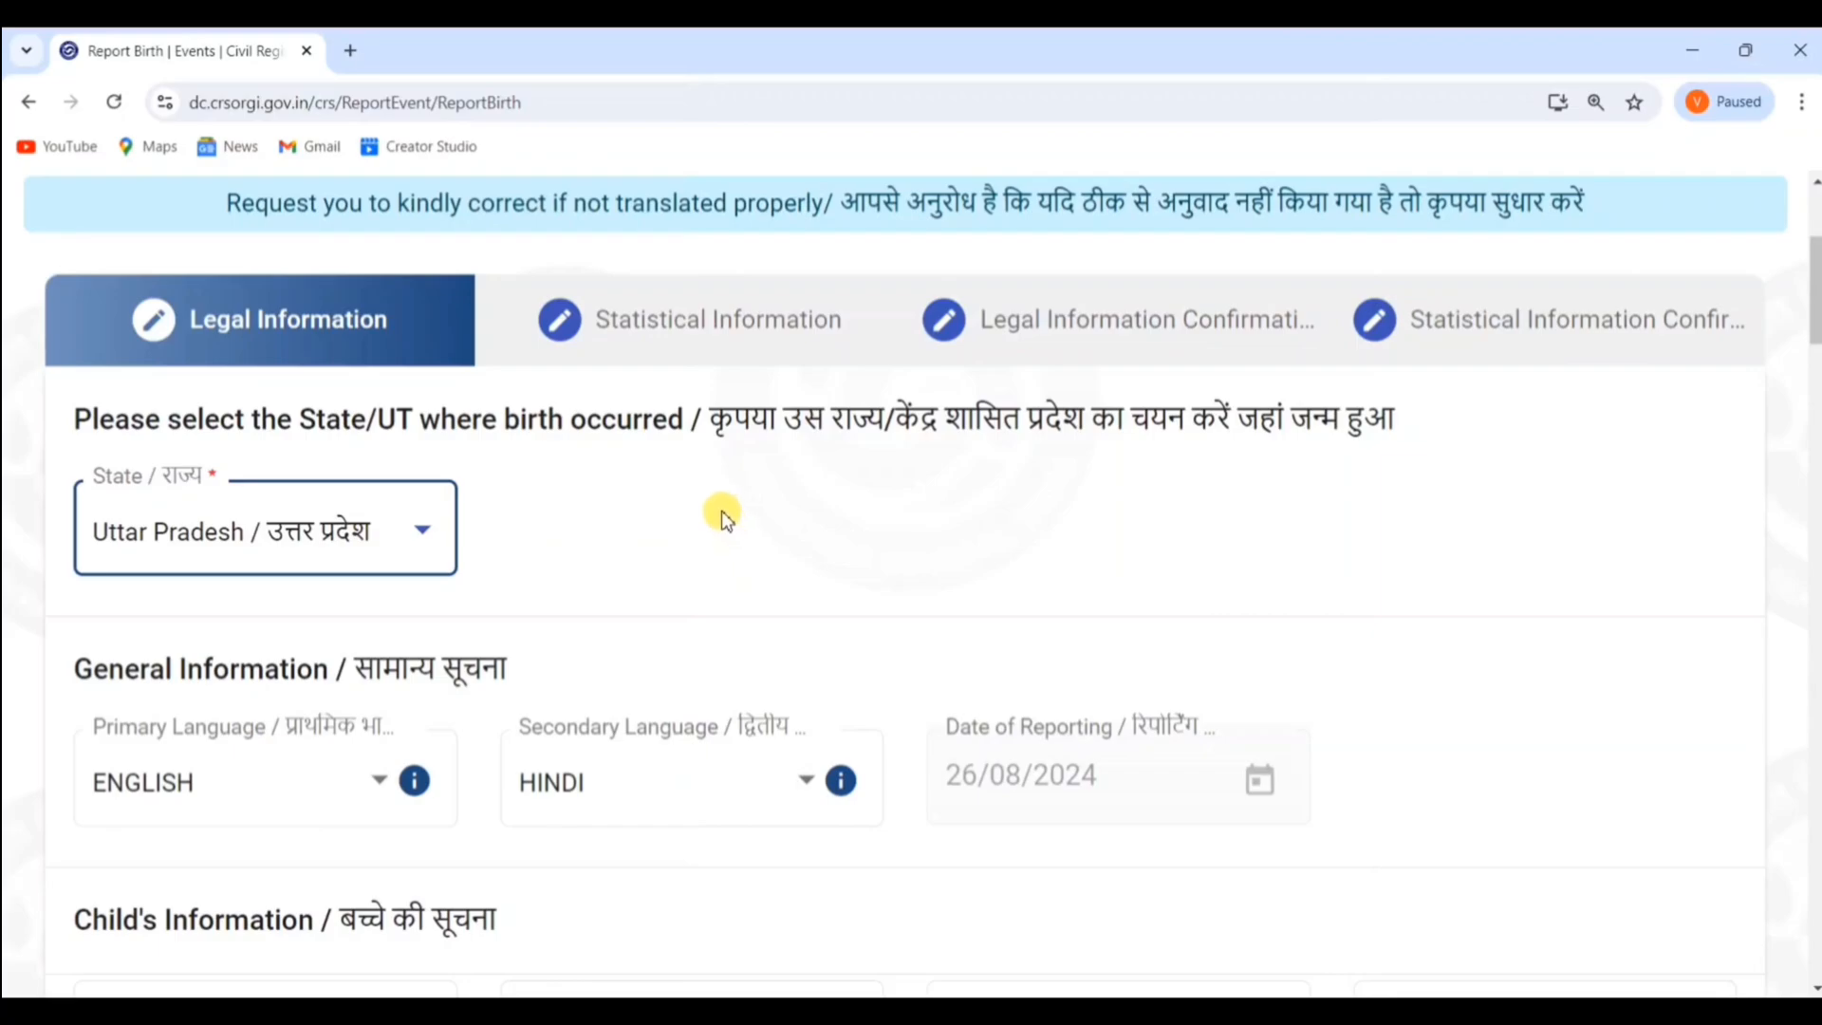
scroll(721, 512, "down", 5)
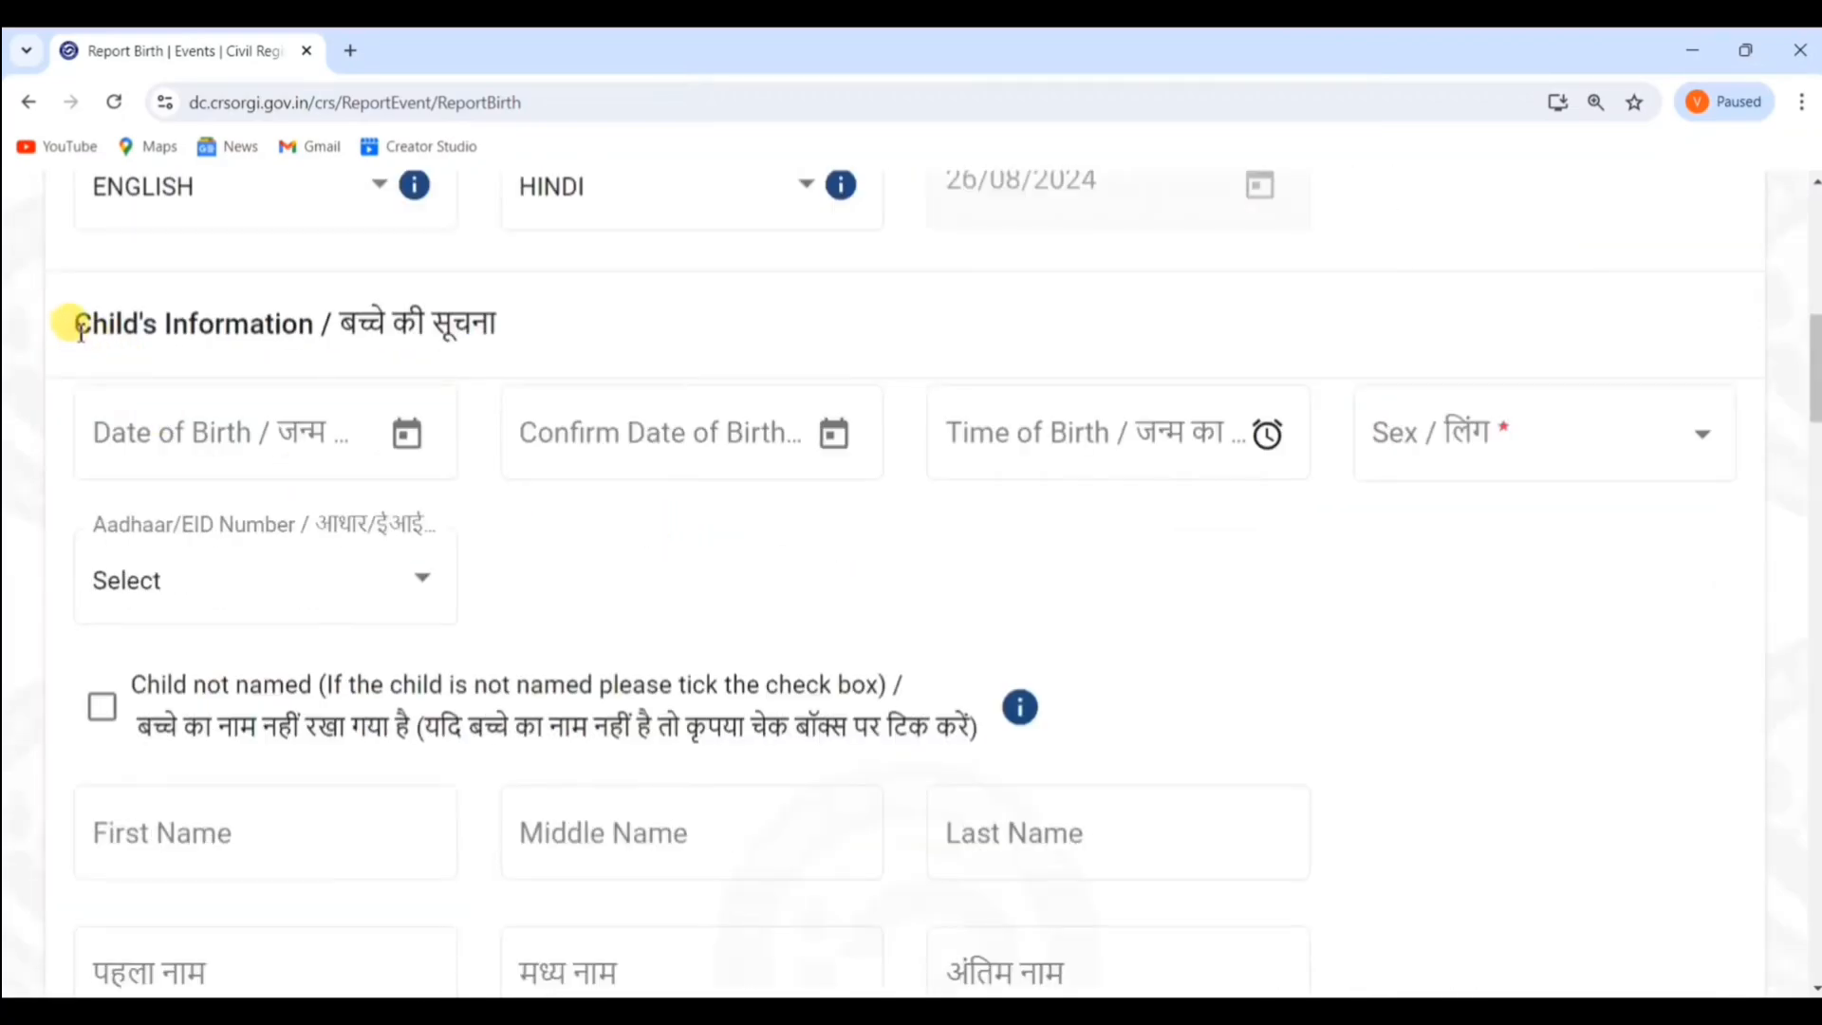
left_click_drag(80, 326, 418, 334)
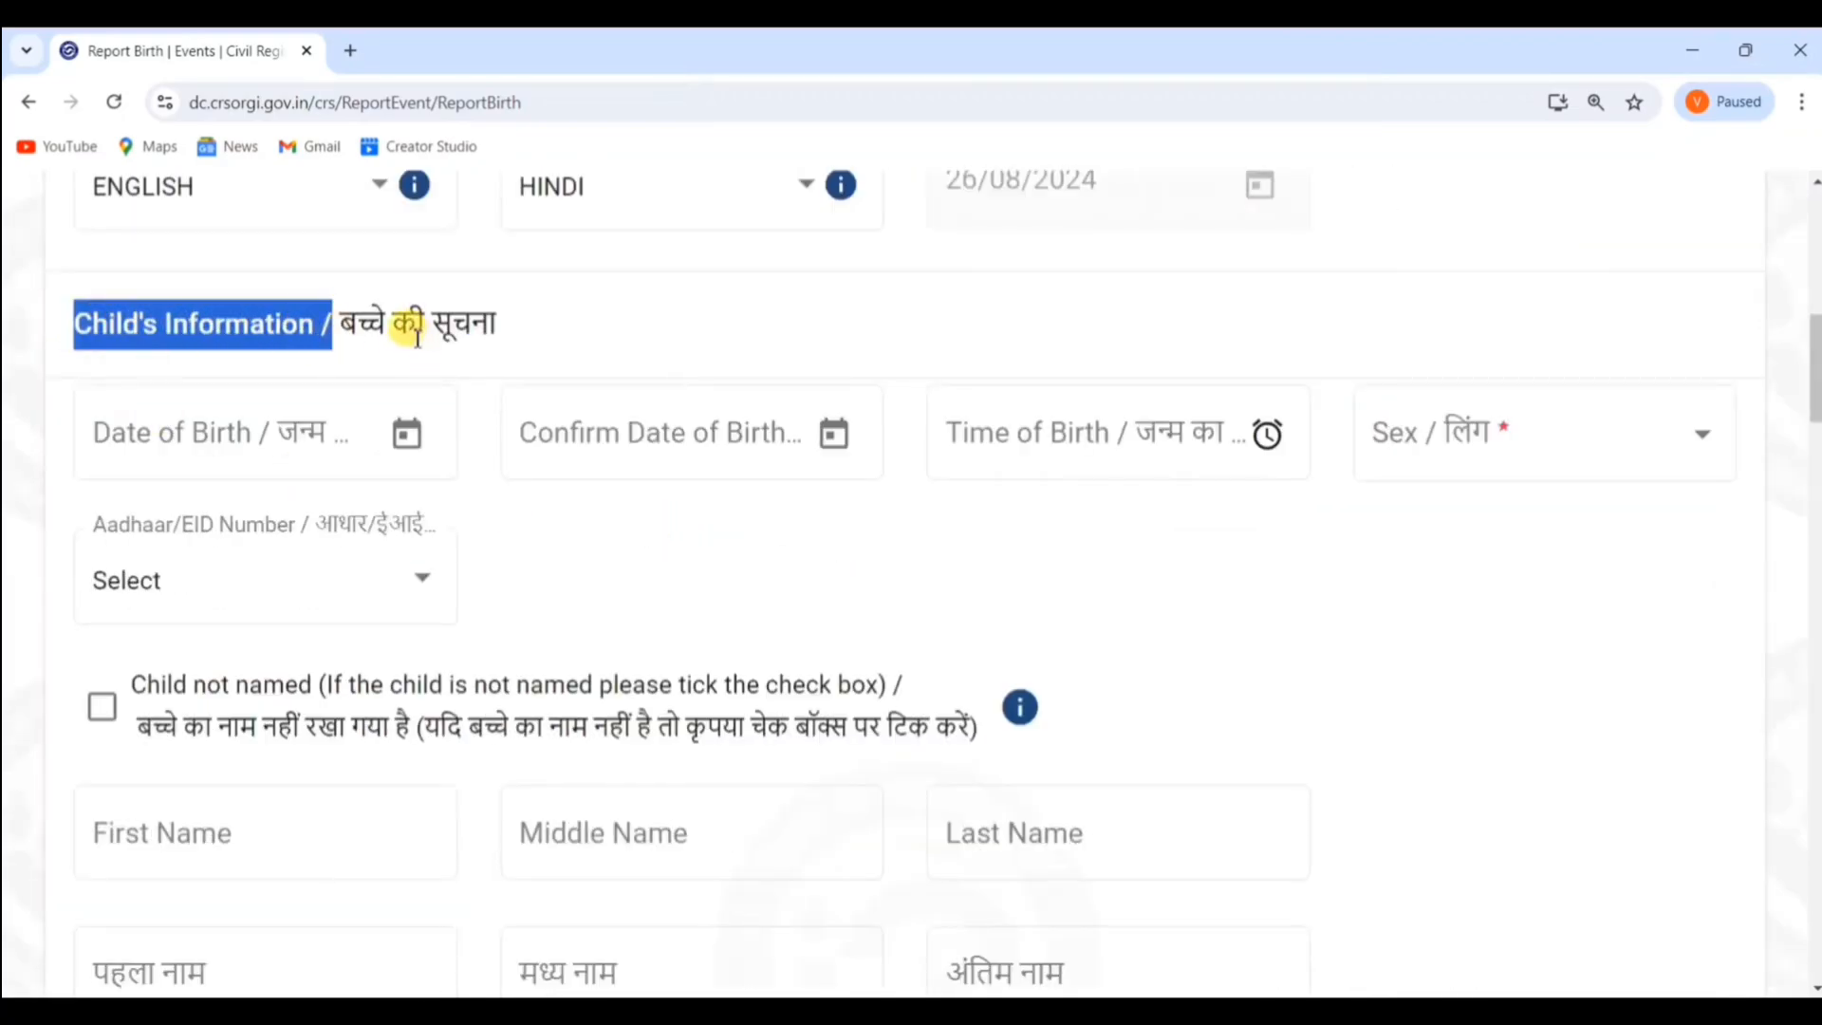
left_click(377, 357)
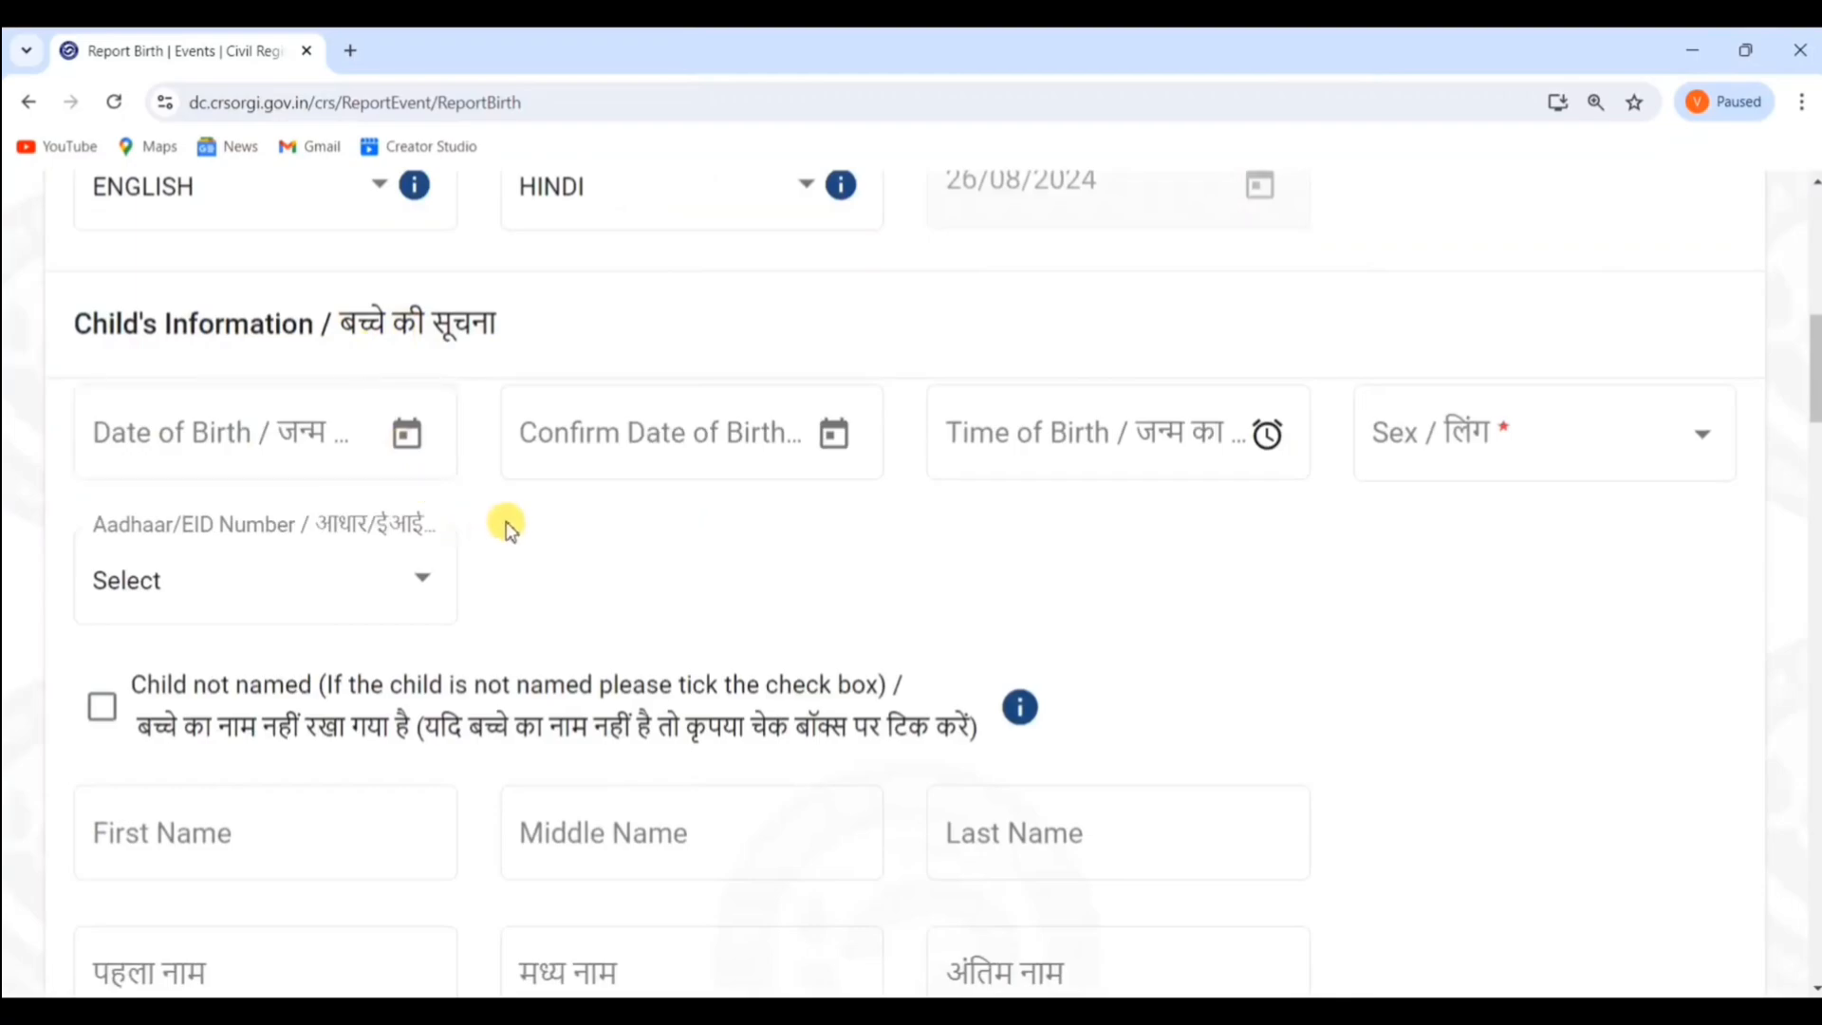
left_click(164, 437)
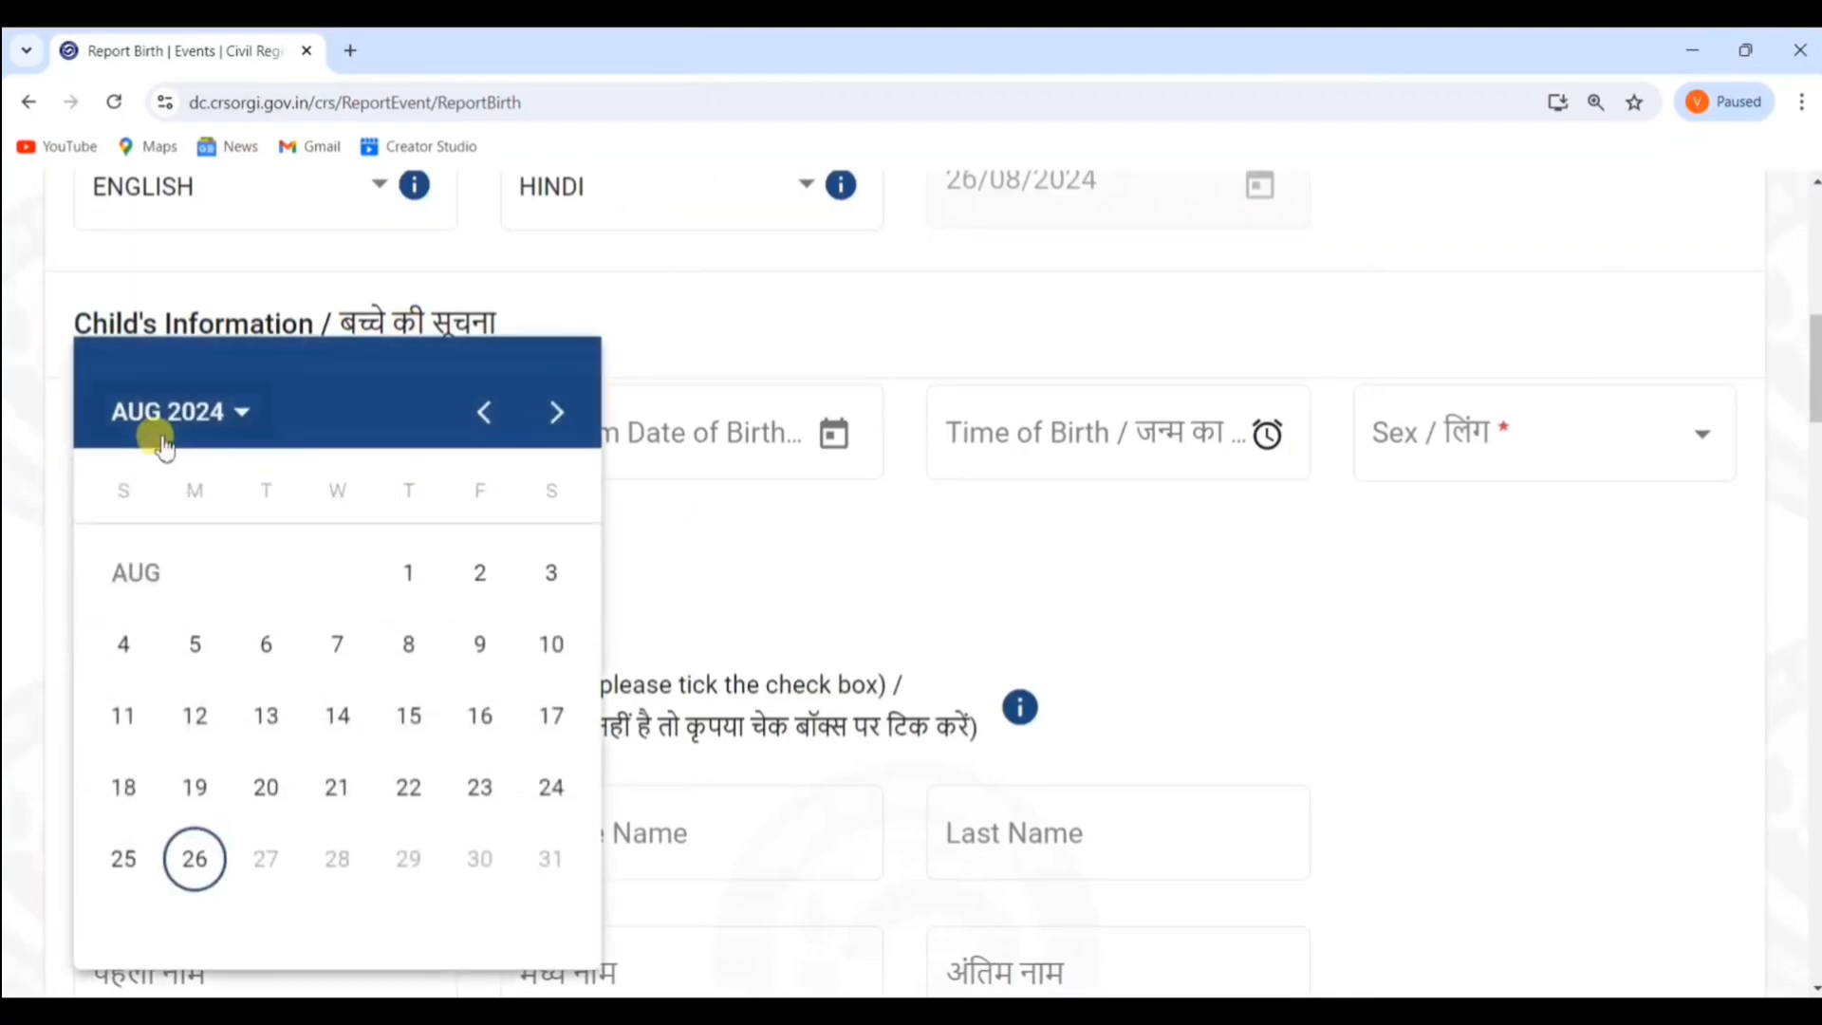
left_click(232, 413)
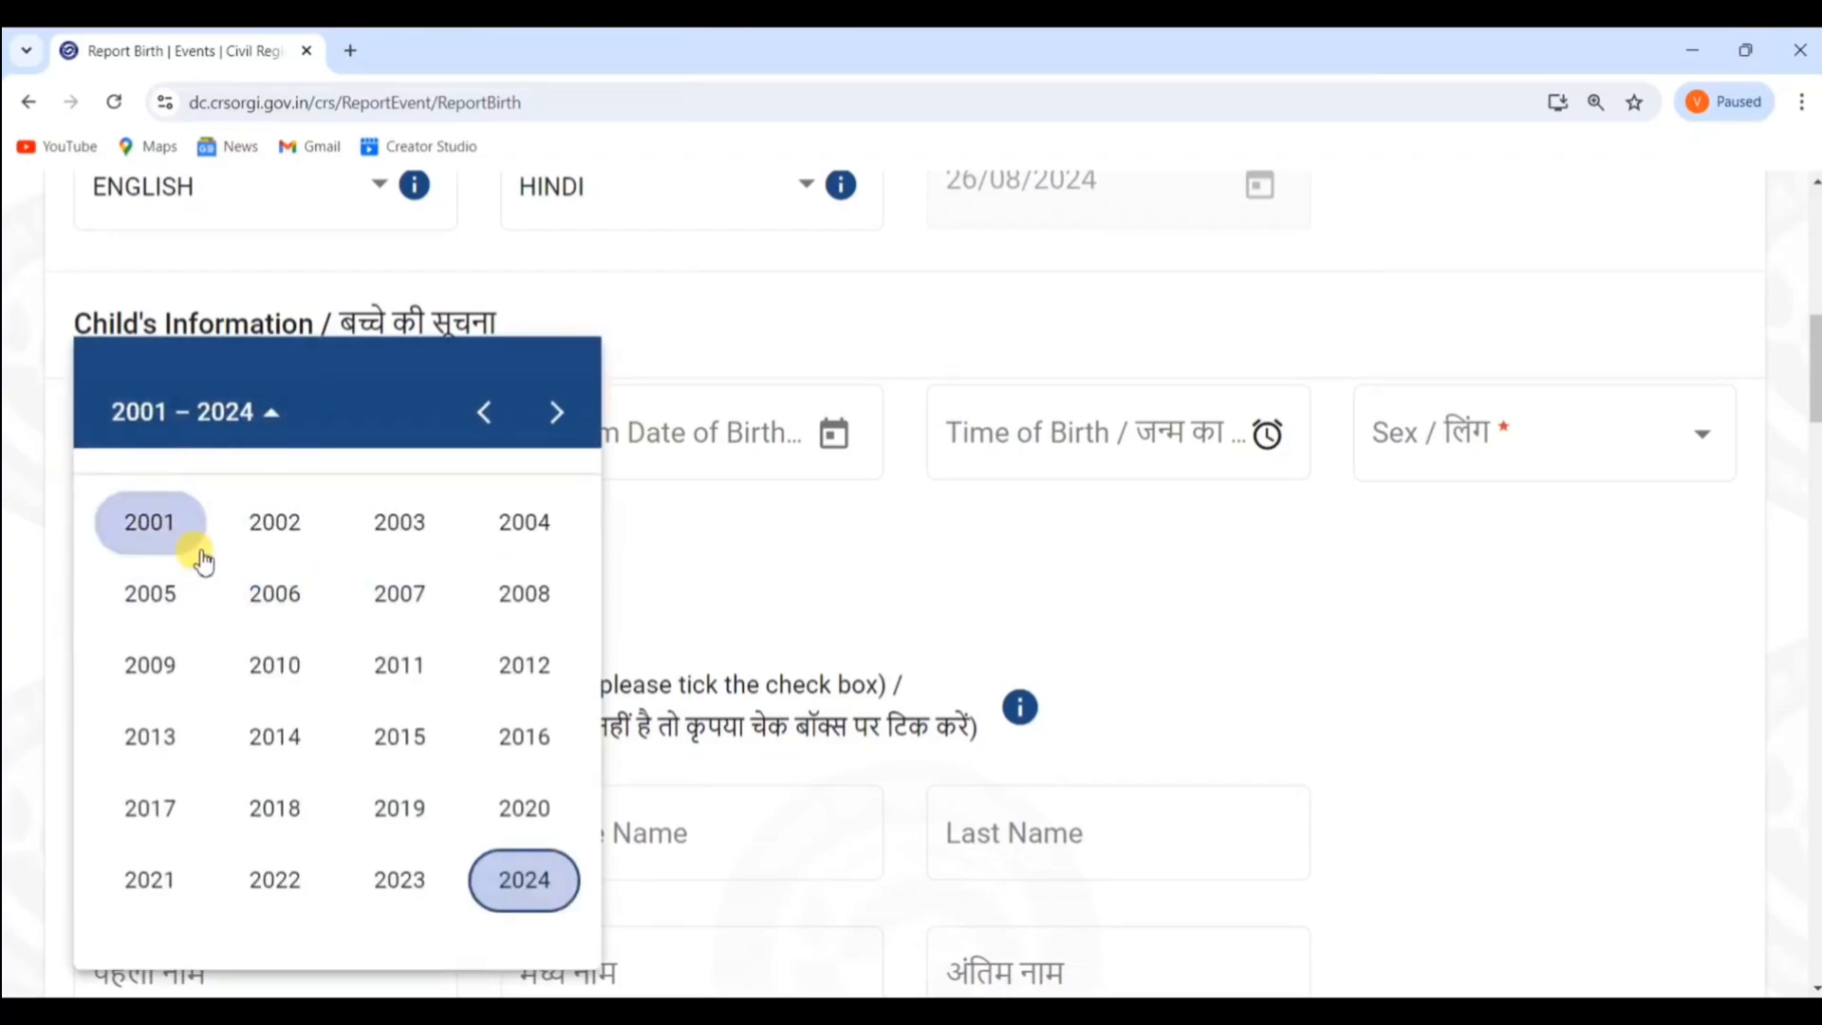
left_click(489, 410)
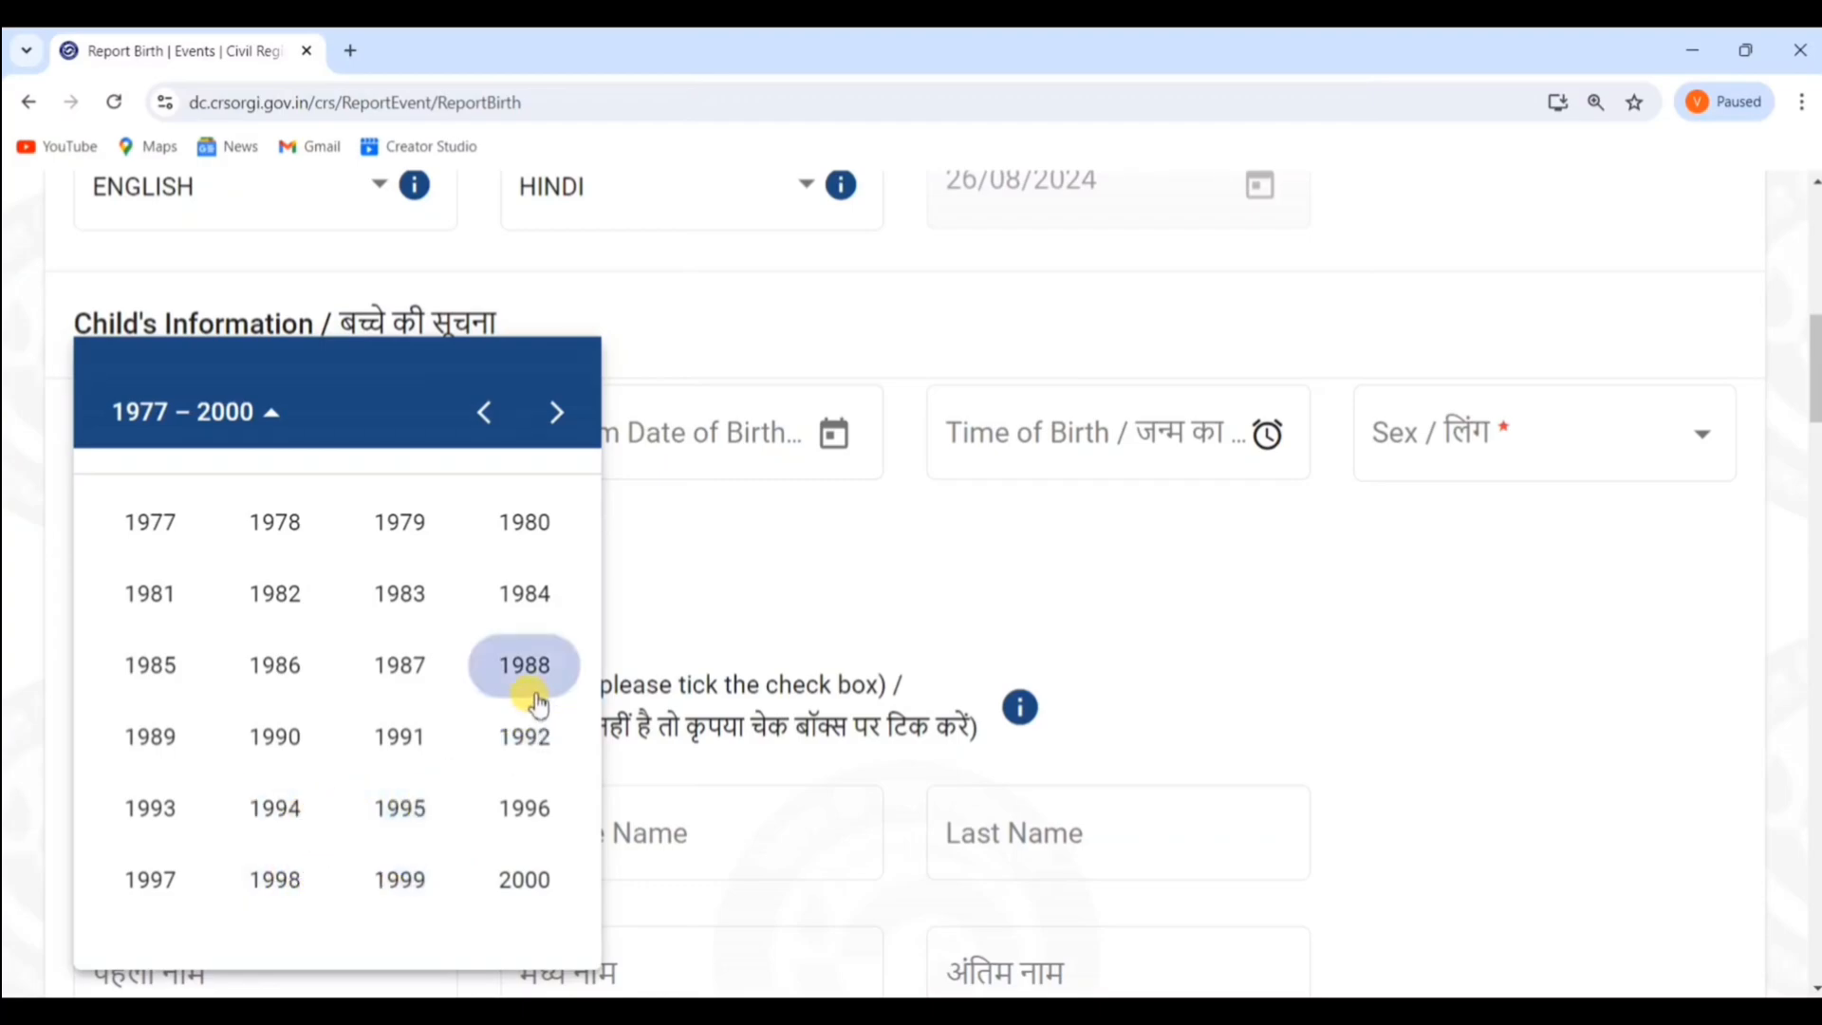
left_click(668, 566)
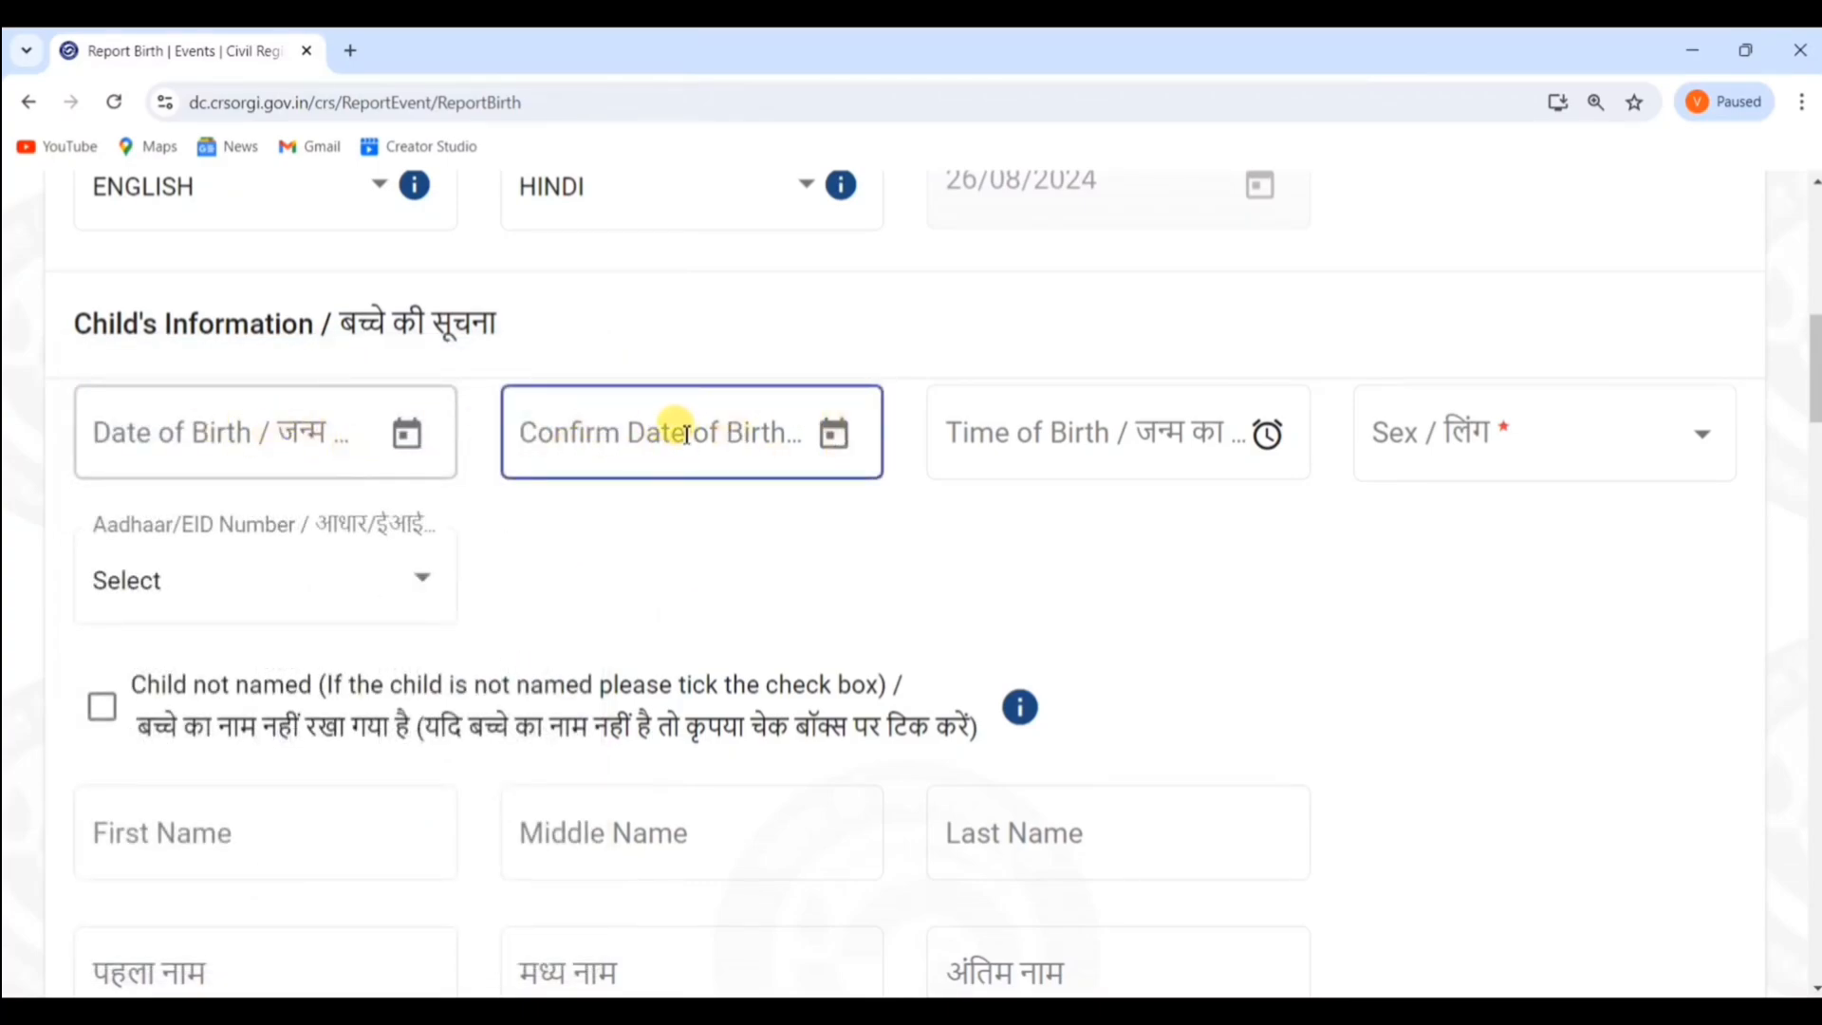
Set the child's time of birth to 1:00 AM and the sex to Male
left_click(1163, 434)
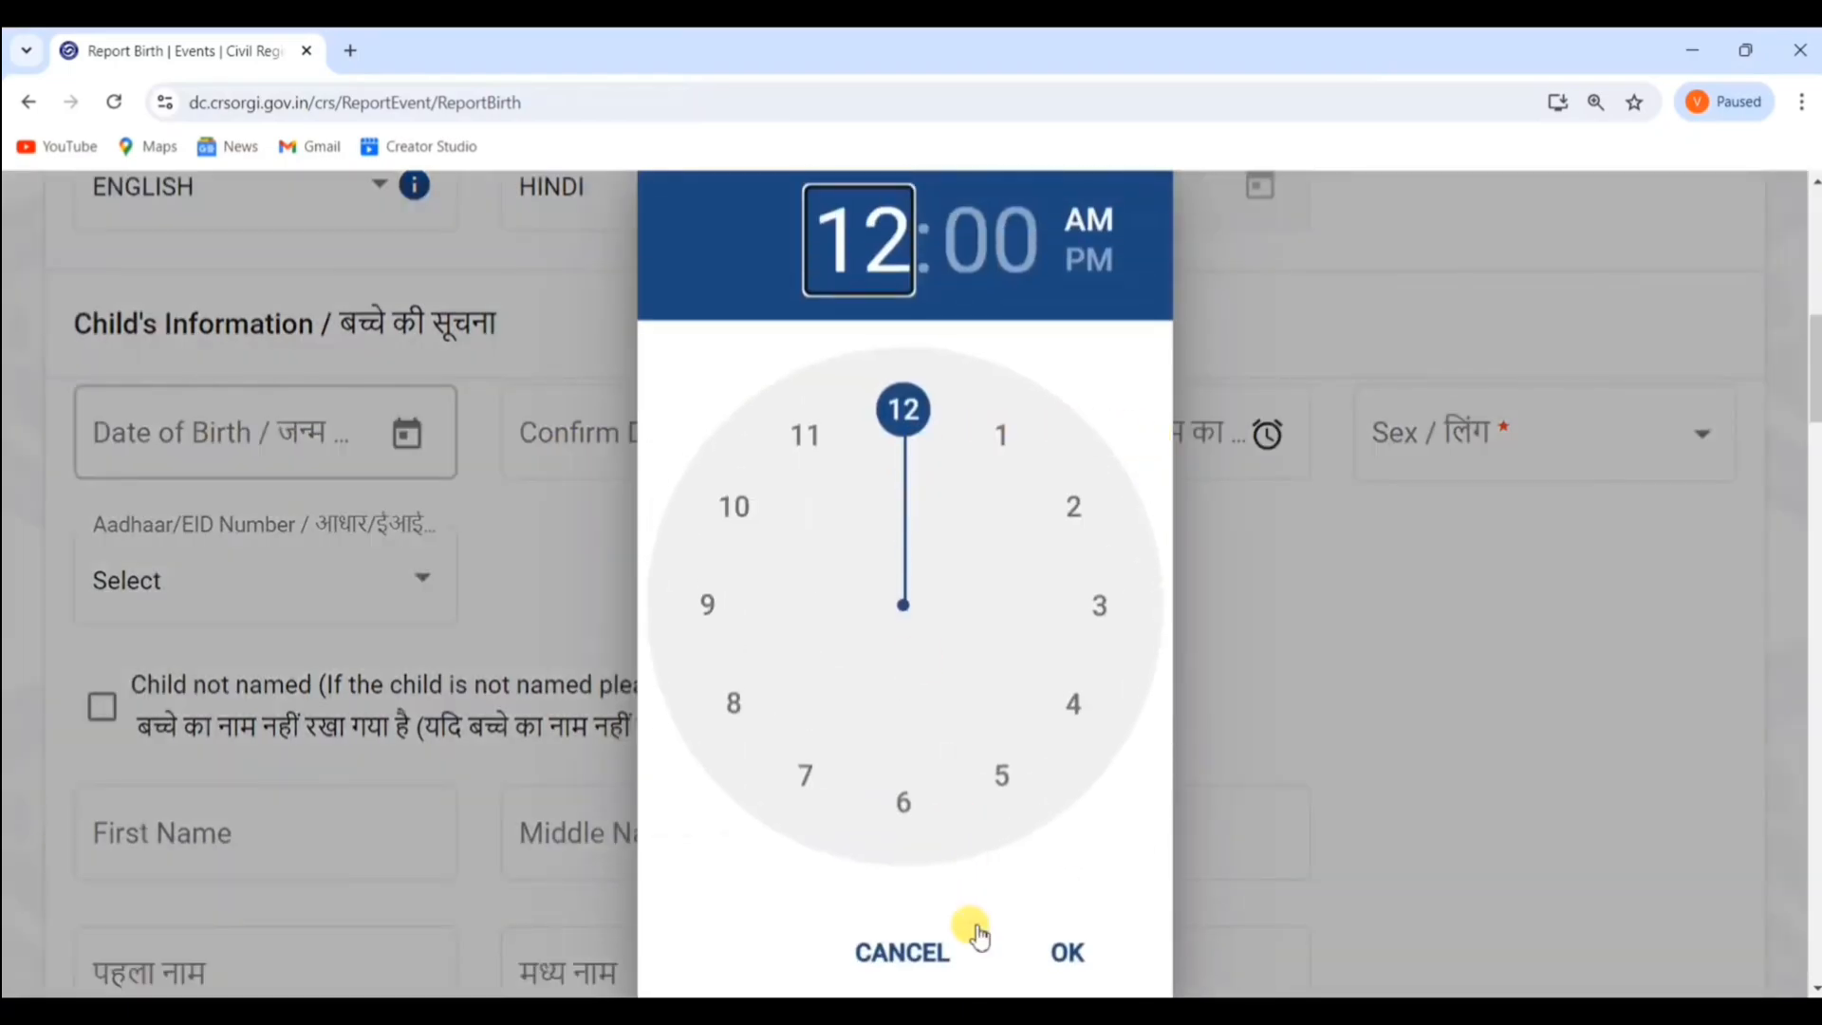
left_click(998, 435)
left_click(1068, 954)
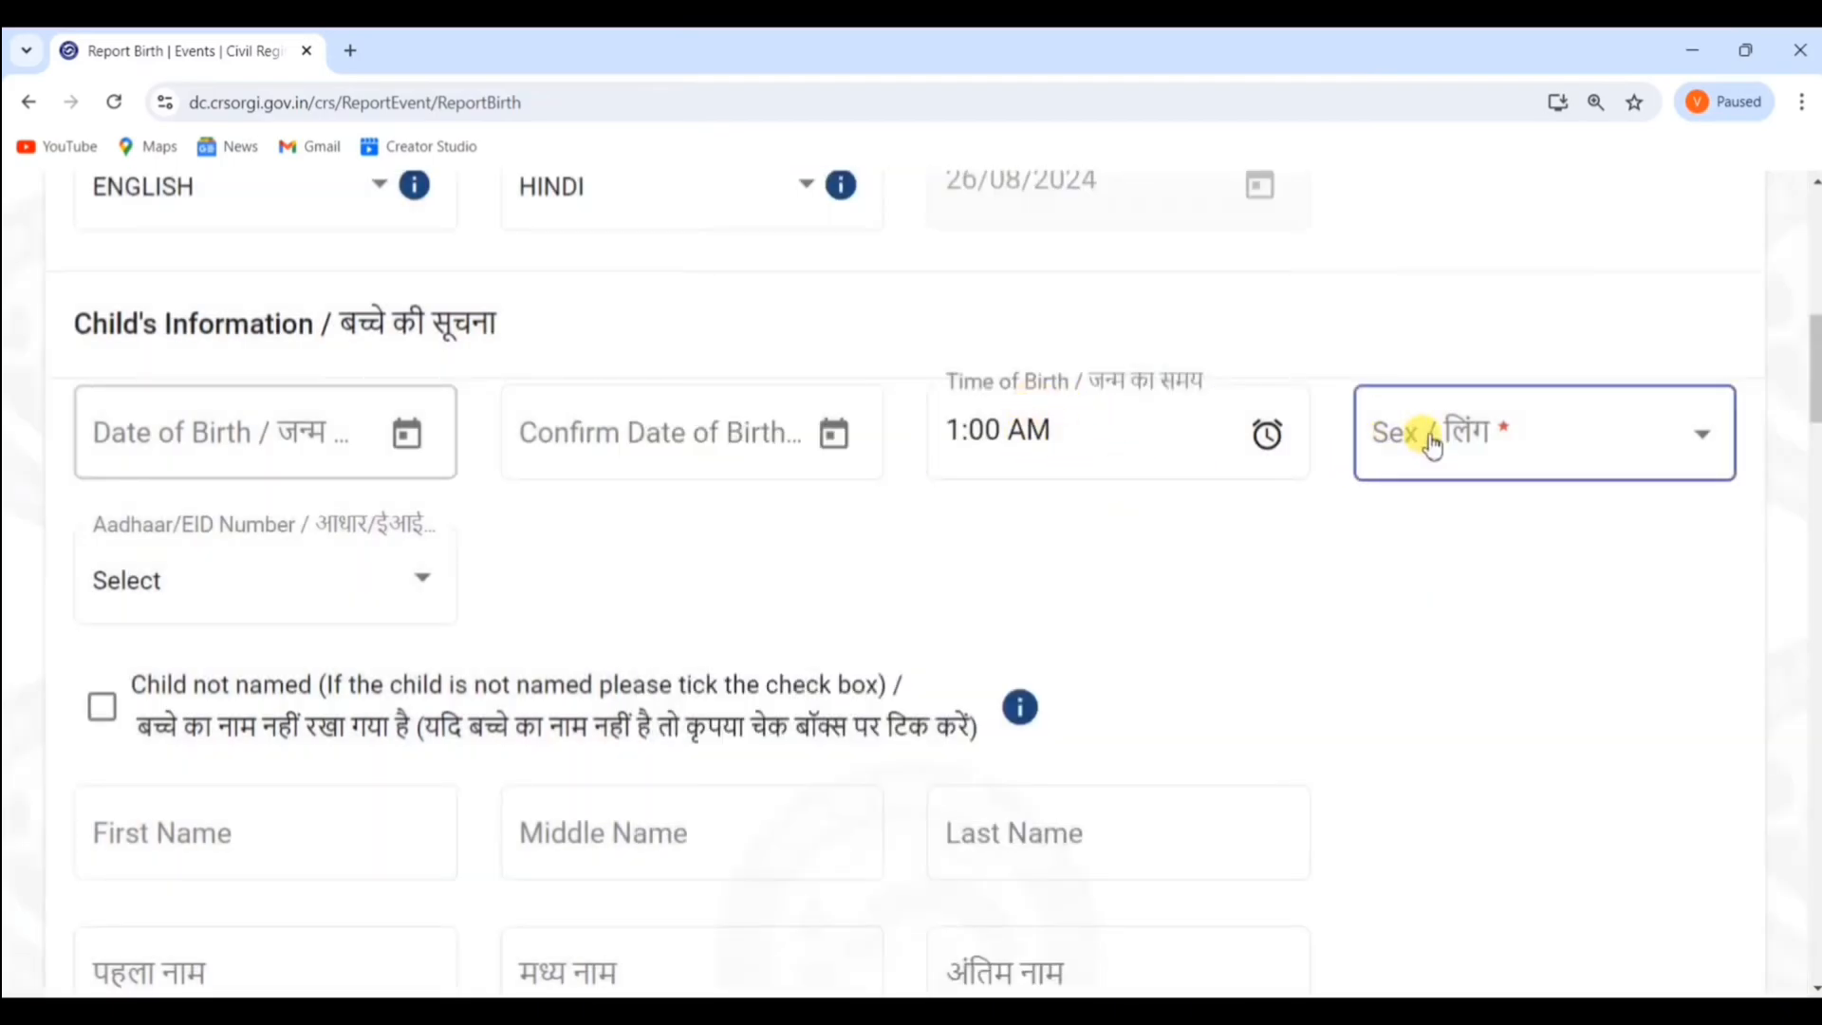
left_click(1423, 435)
left_click(1439, 515)
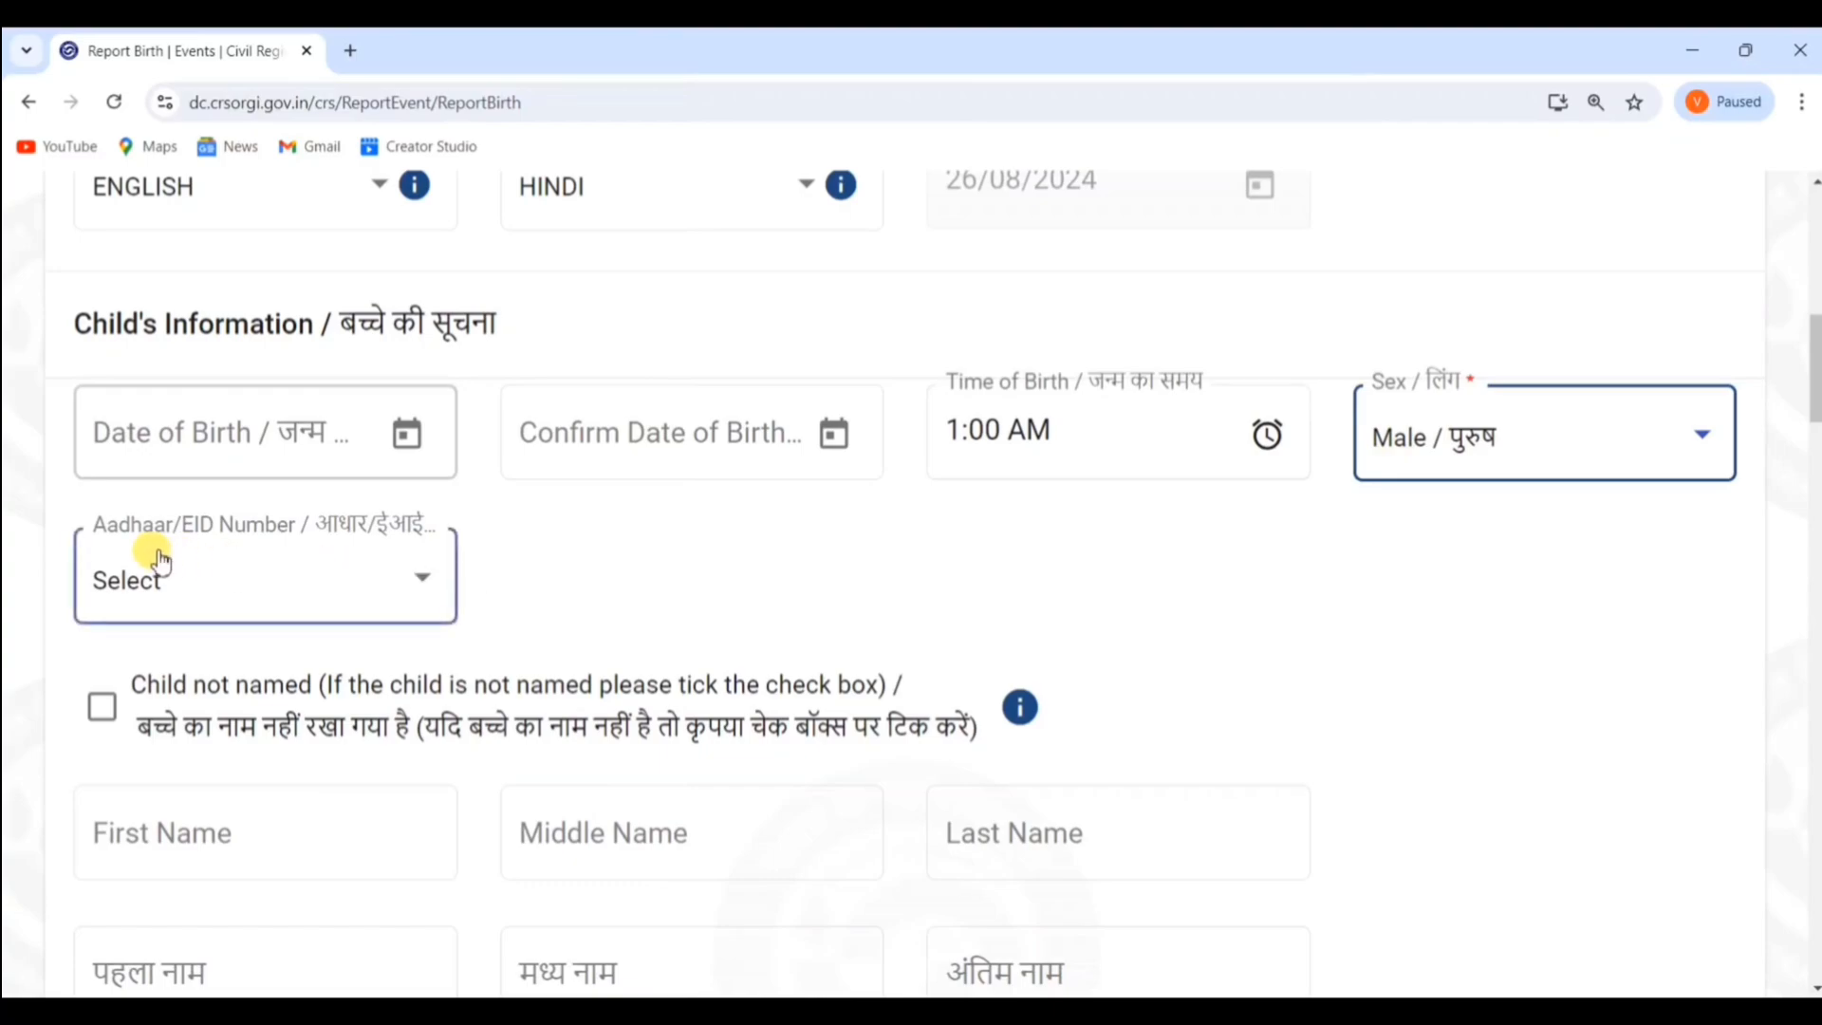
Select Aadhaar as the child's identity number type and activate the Aadhaar number field
left_click(169, 595)
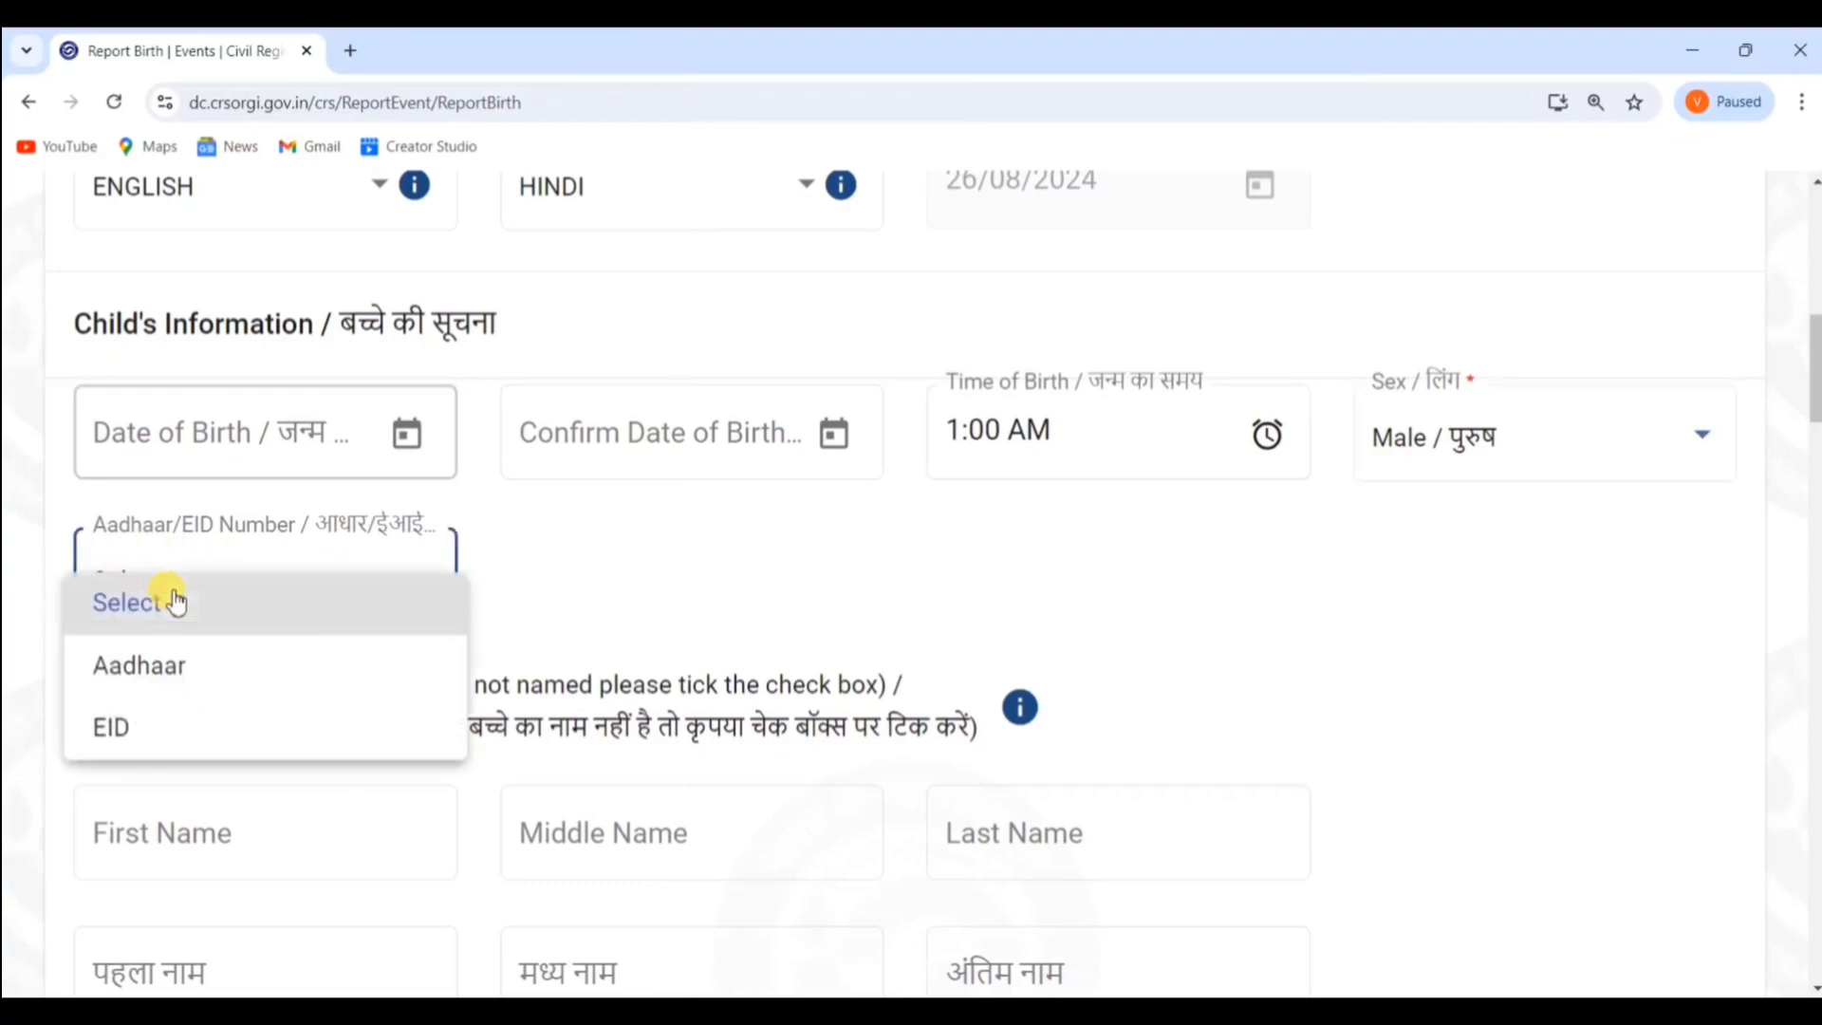
left_click(151, 669)
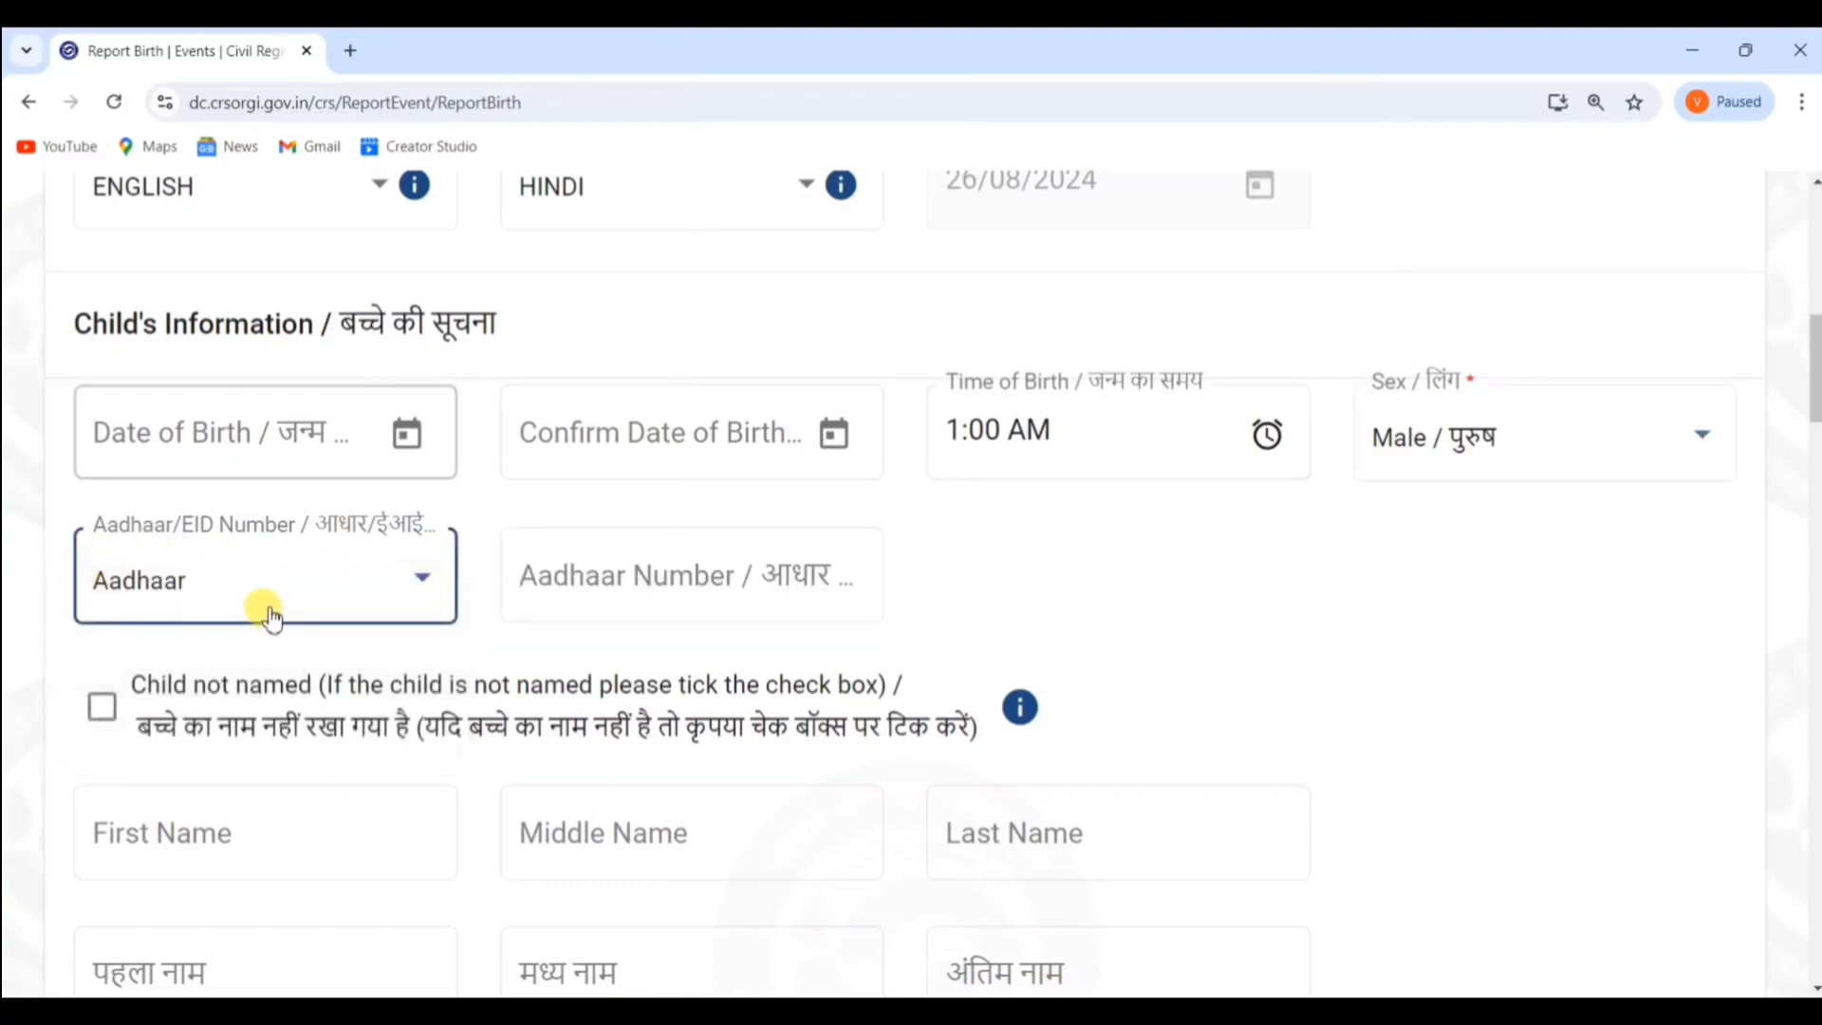
left_click(636, 573)
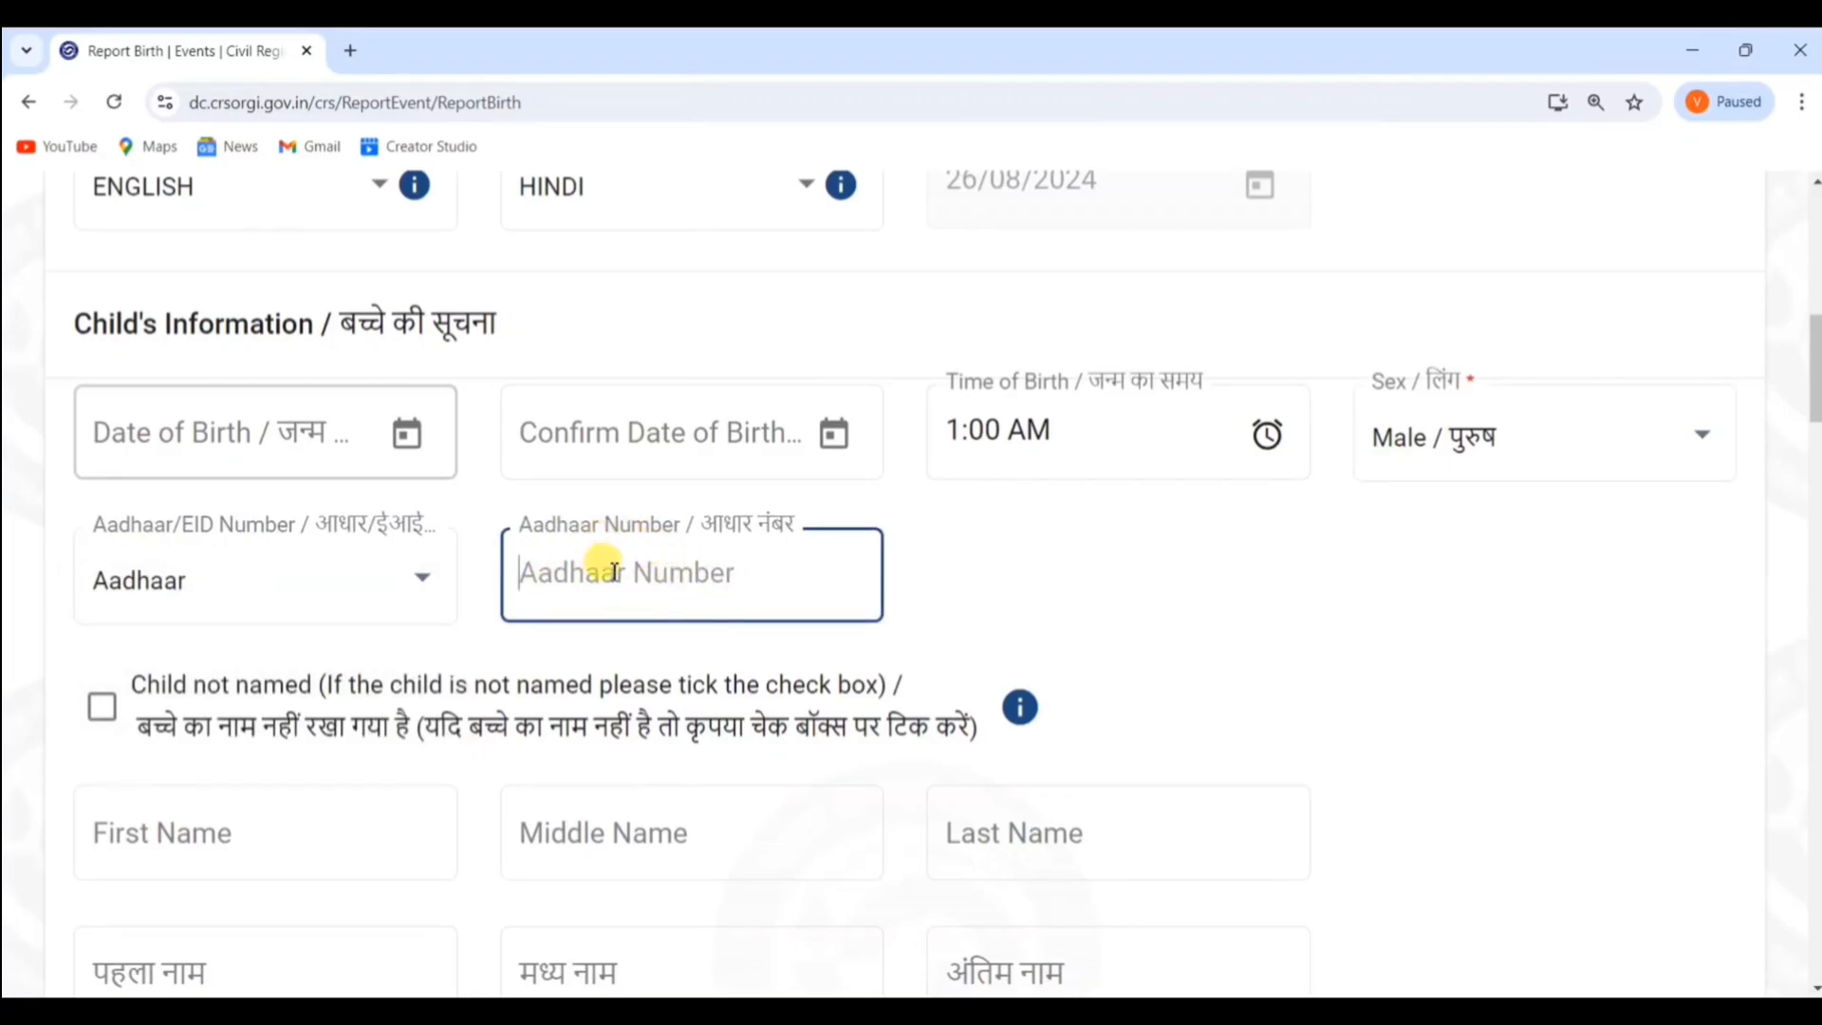
Go through the child's first, middle and last name fields without filling them in
scroll(607, 567, "down", 3)
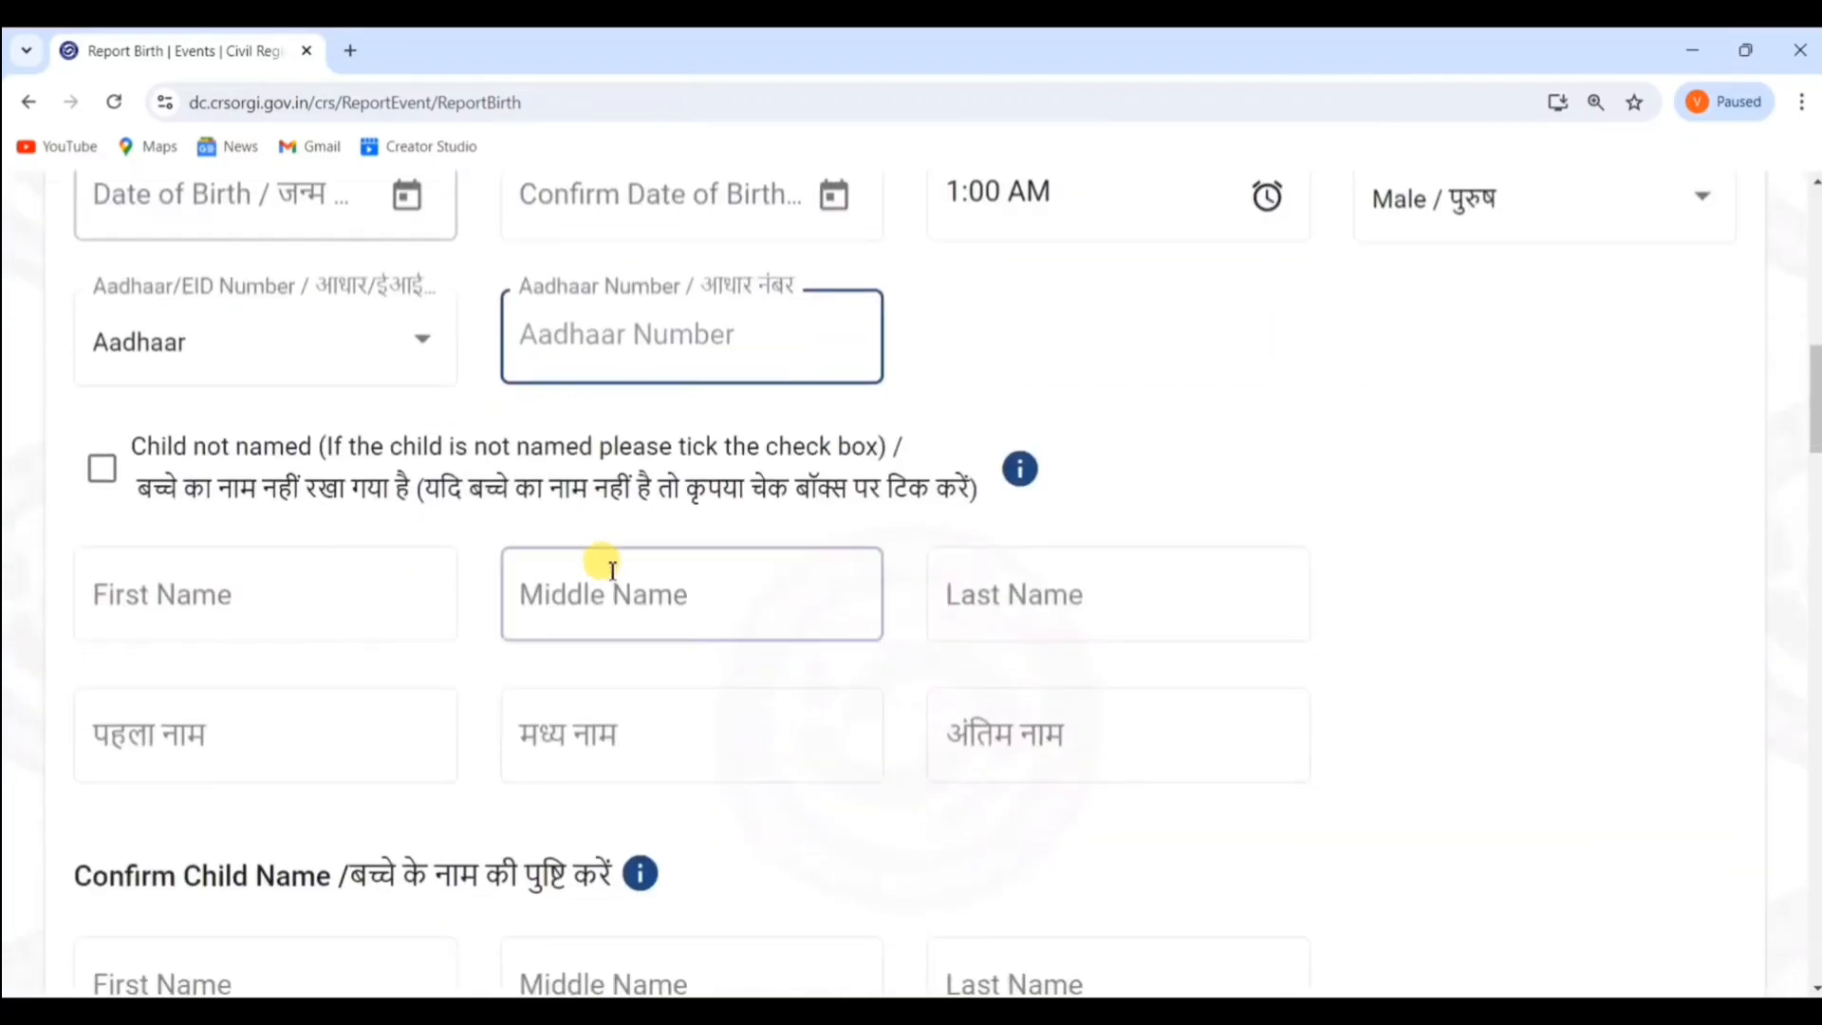
scroll(573, 509, "down", 3)
left_click(176, 356)
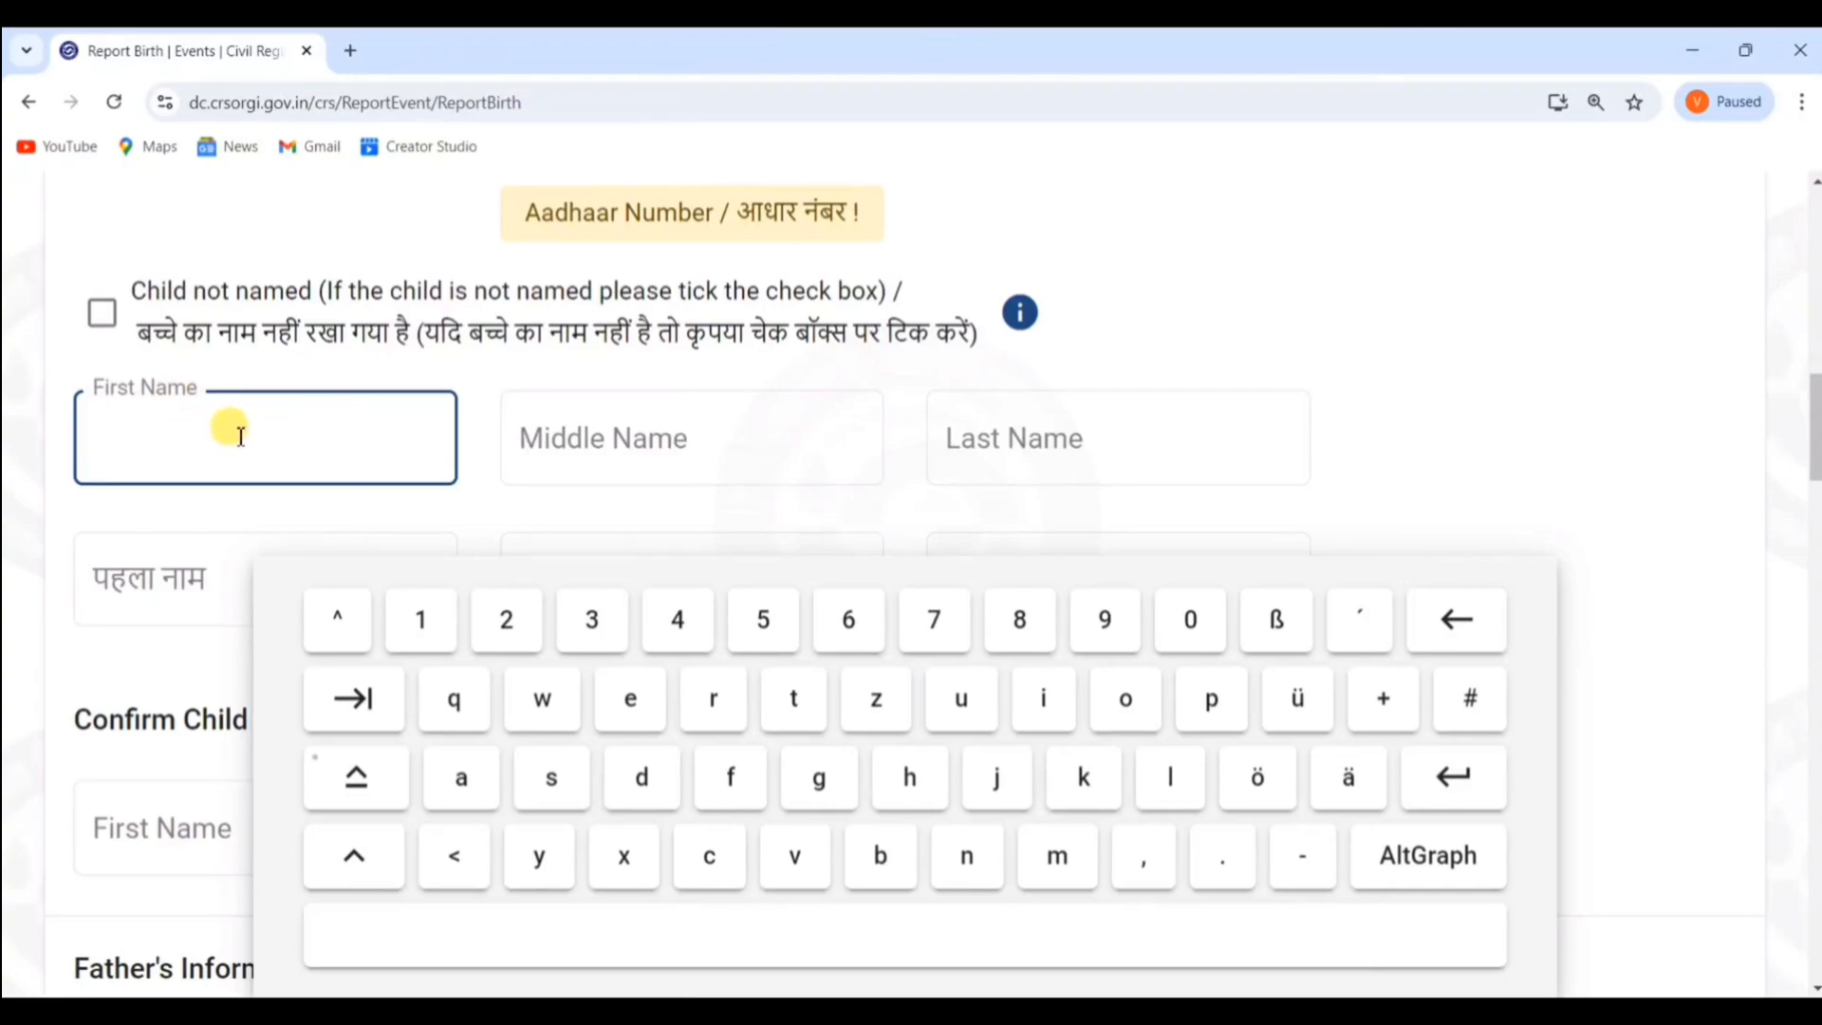
left_click(636, 452)
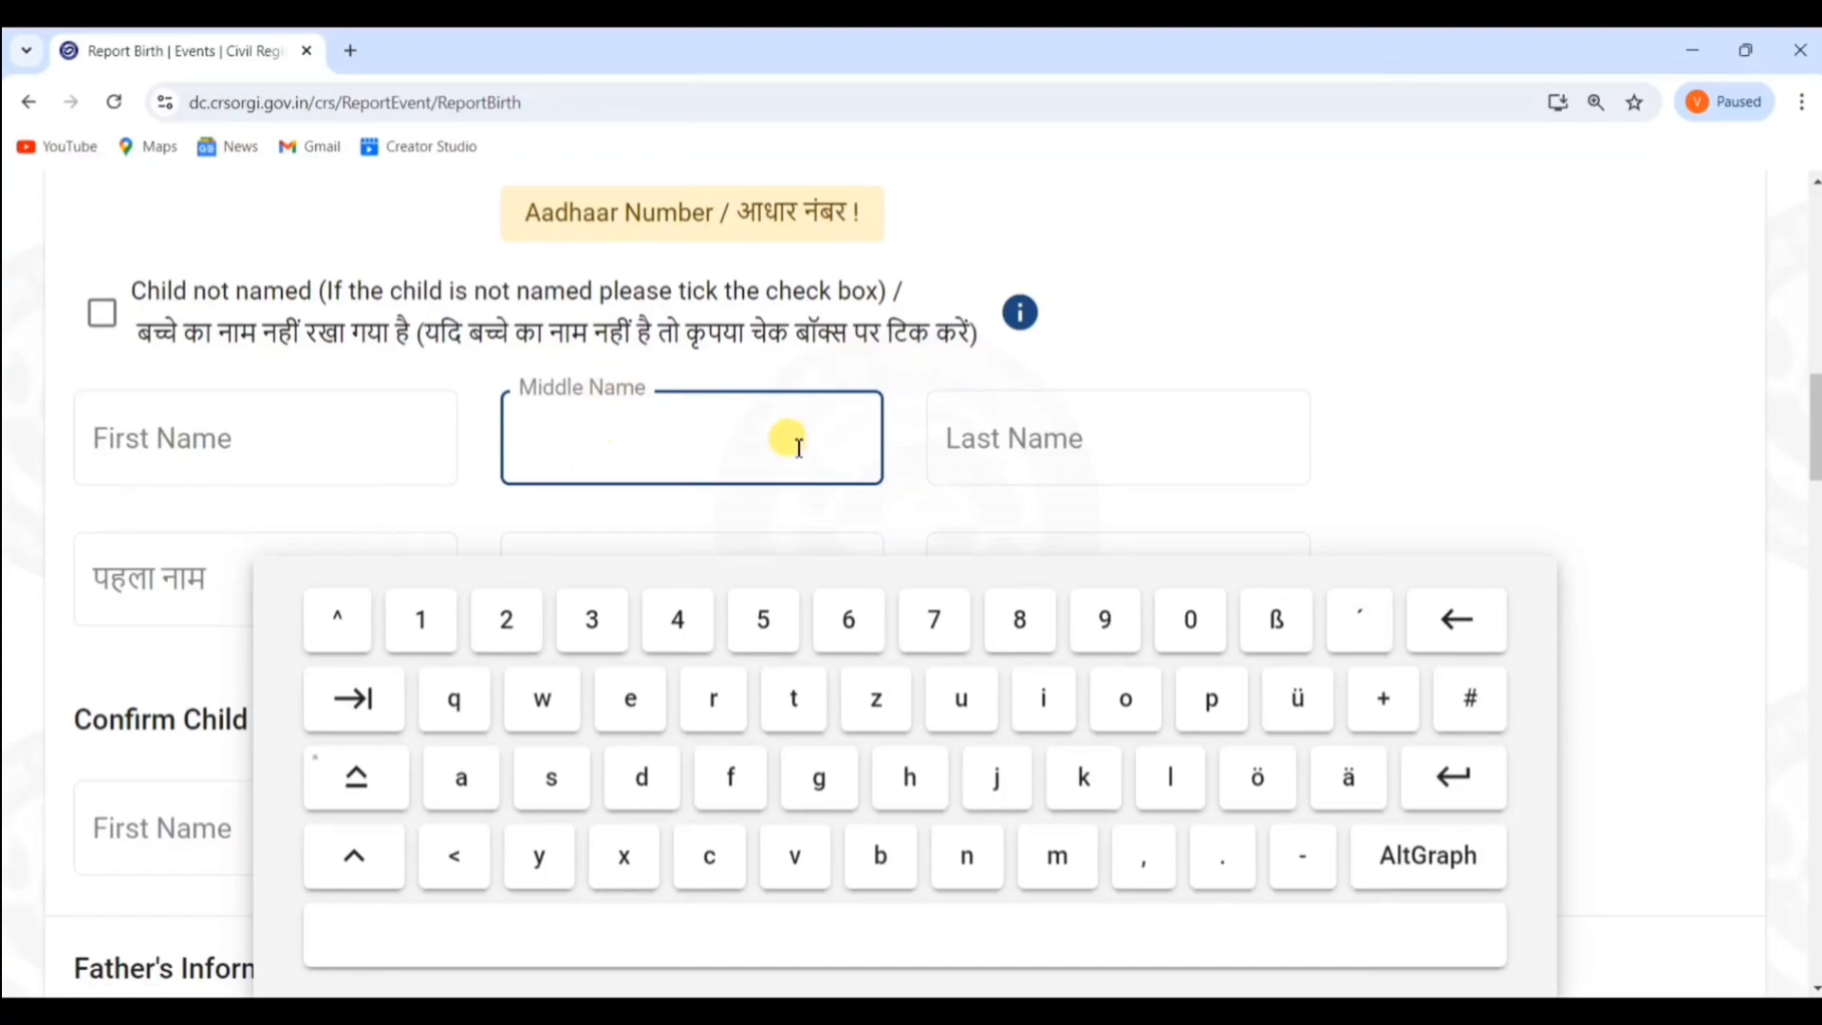
left_click(1040, 436)
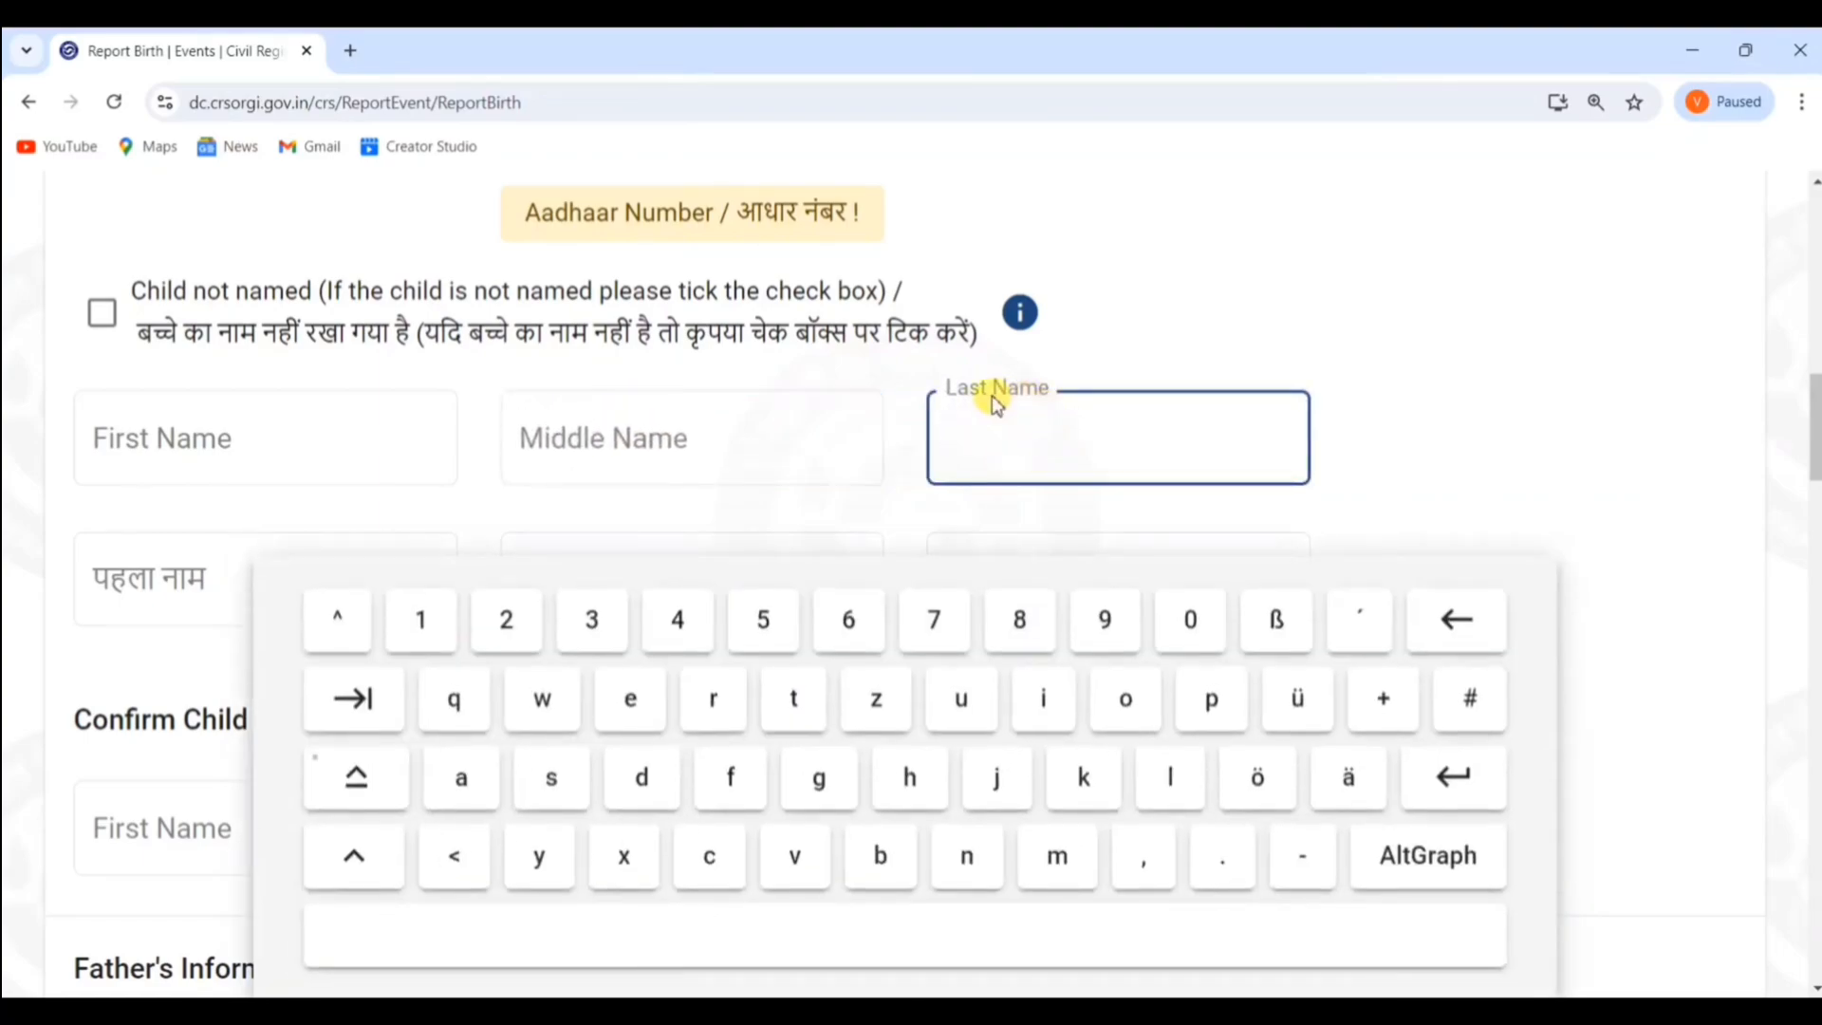
Look over the child's Hindi name fields and the first, middle and last name fields under Confirm Child Name
left_click(915, 431)
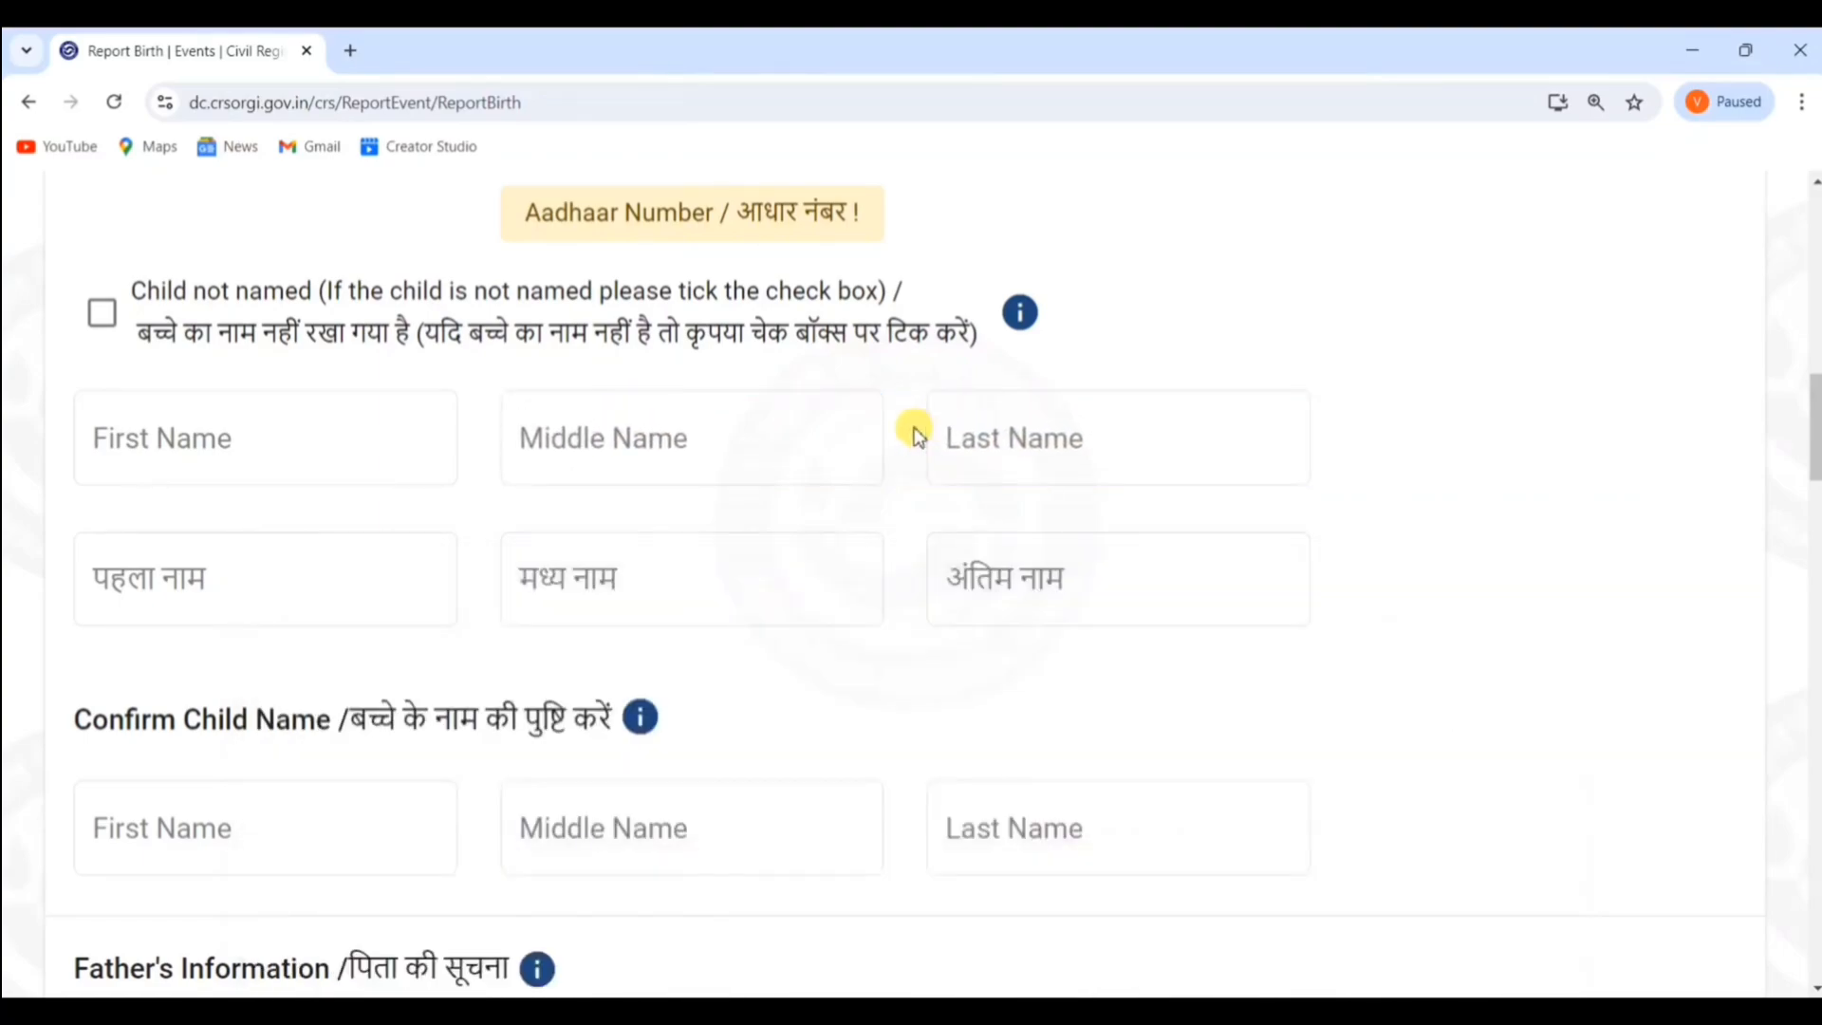
scroll(915, 428, "down", 3)
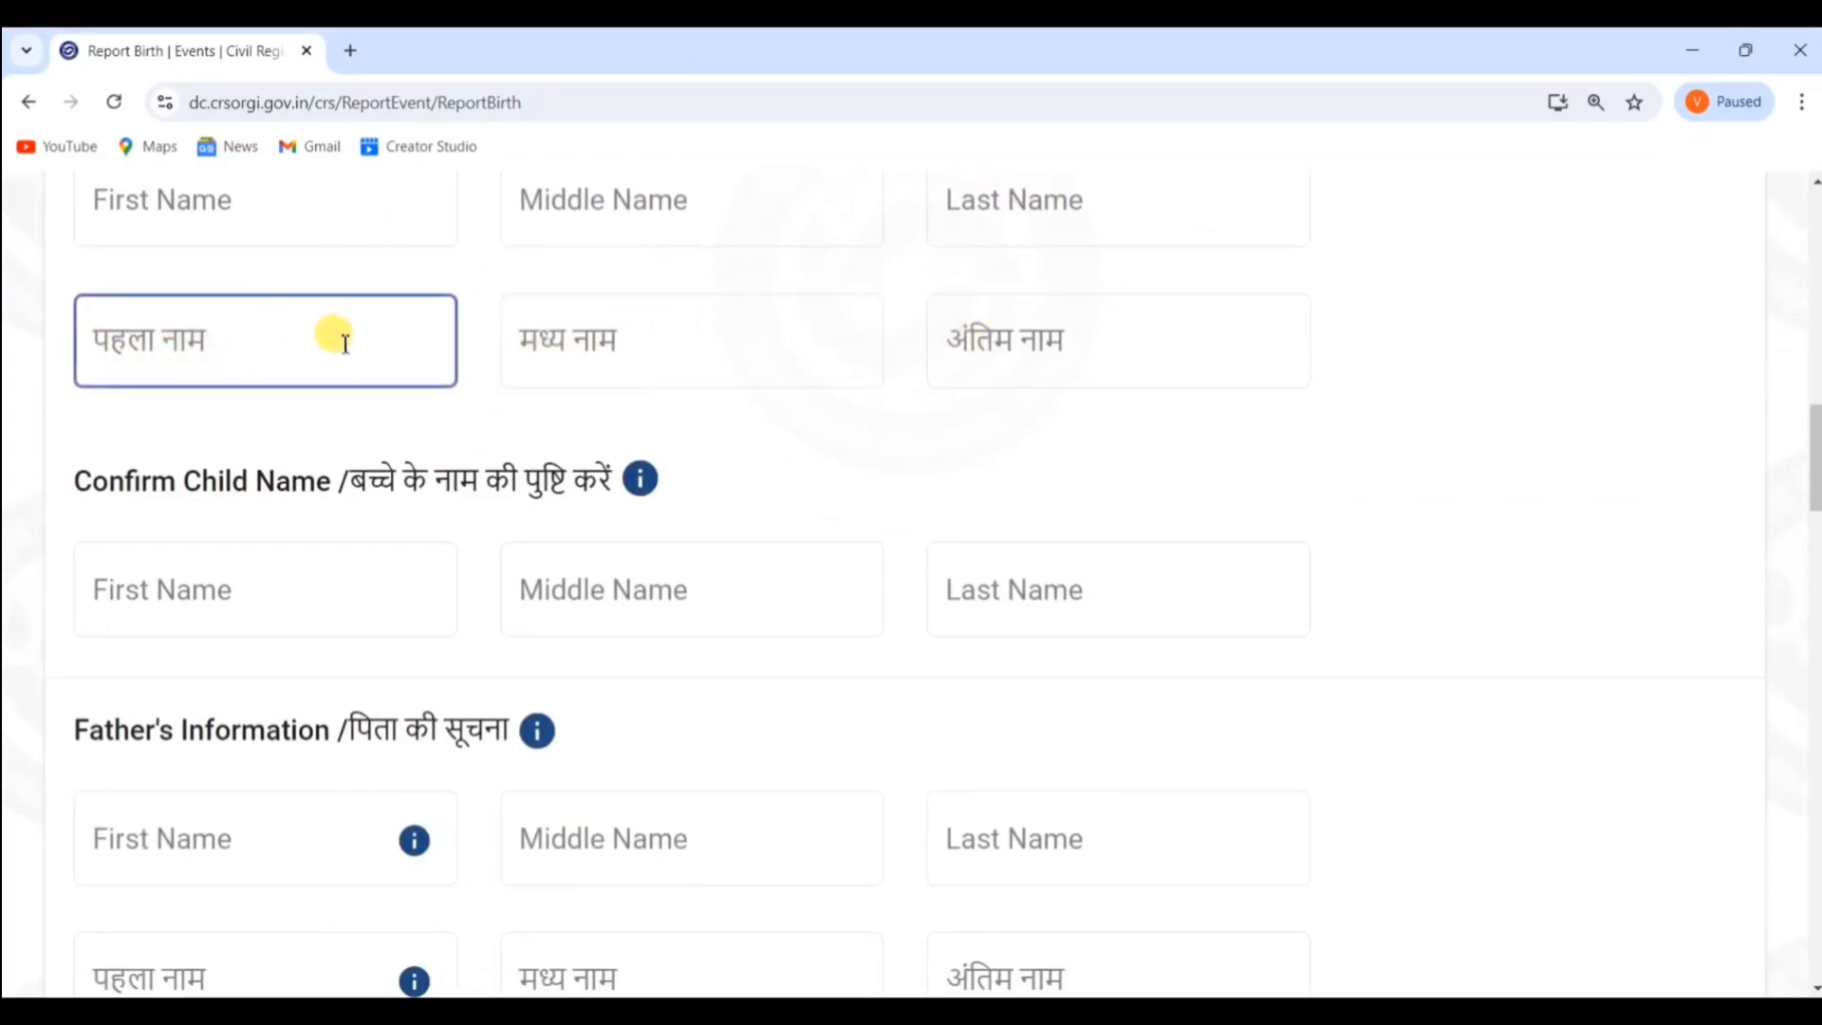
scroll(369, 344, "down", 1)
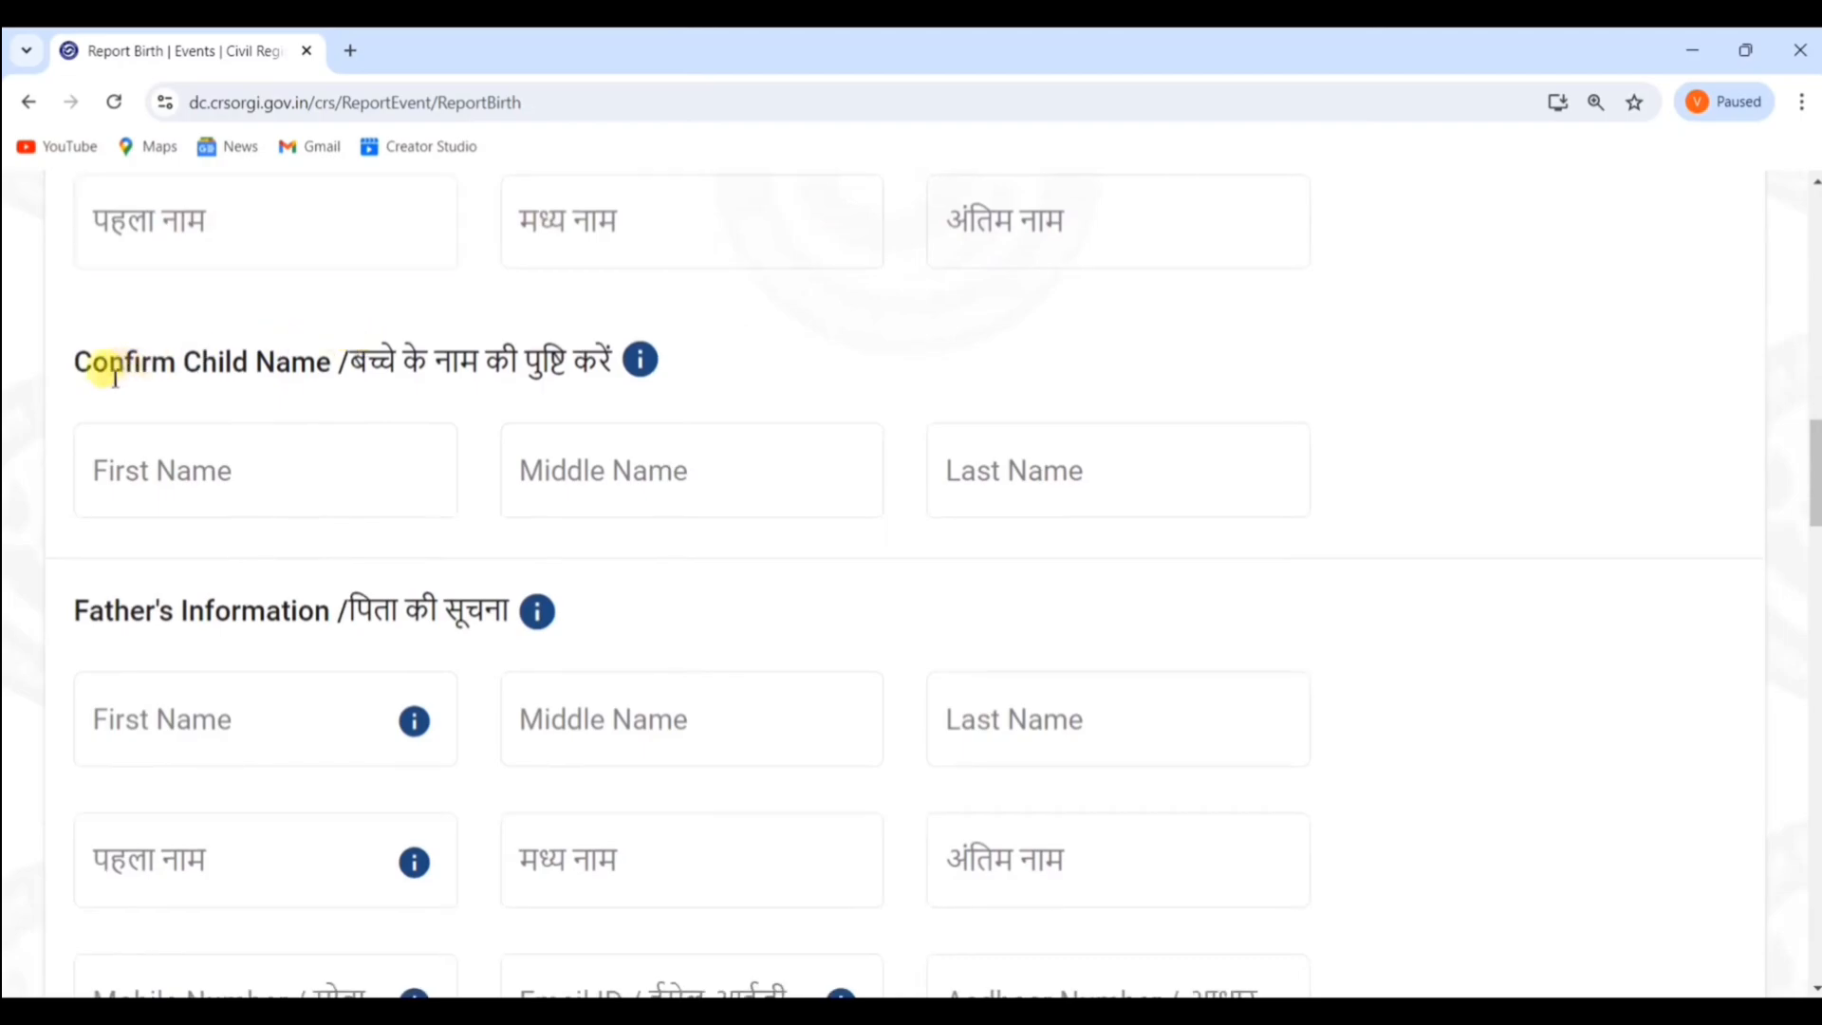
left_click_drag(83, 364, 331, 362)
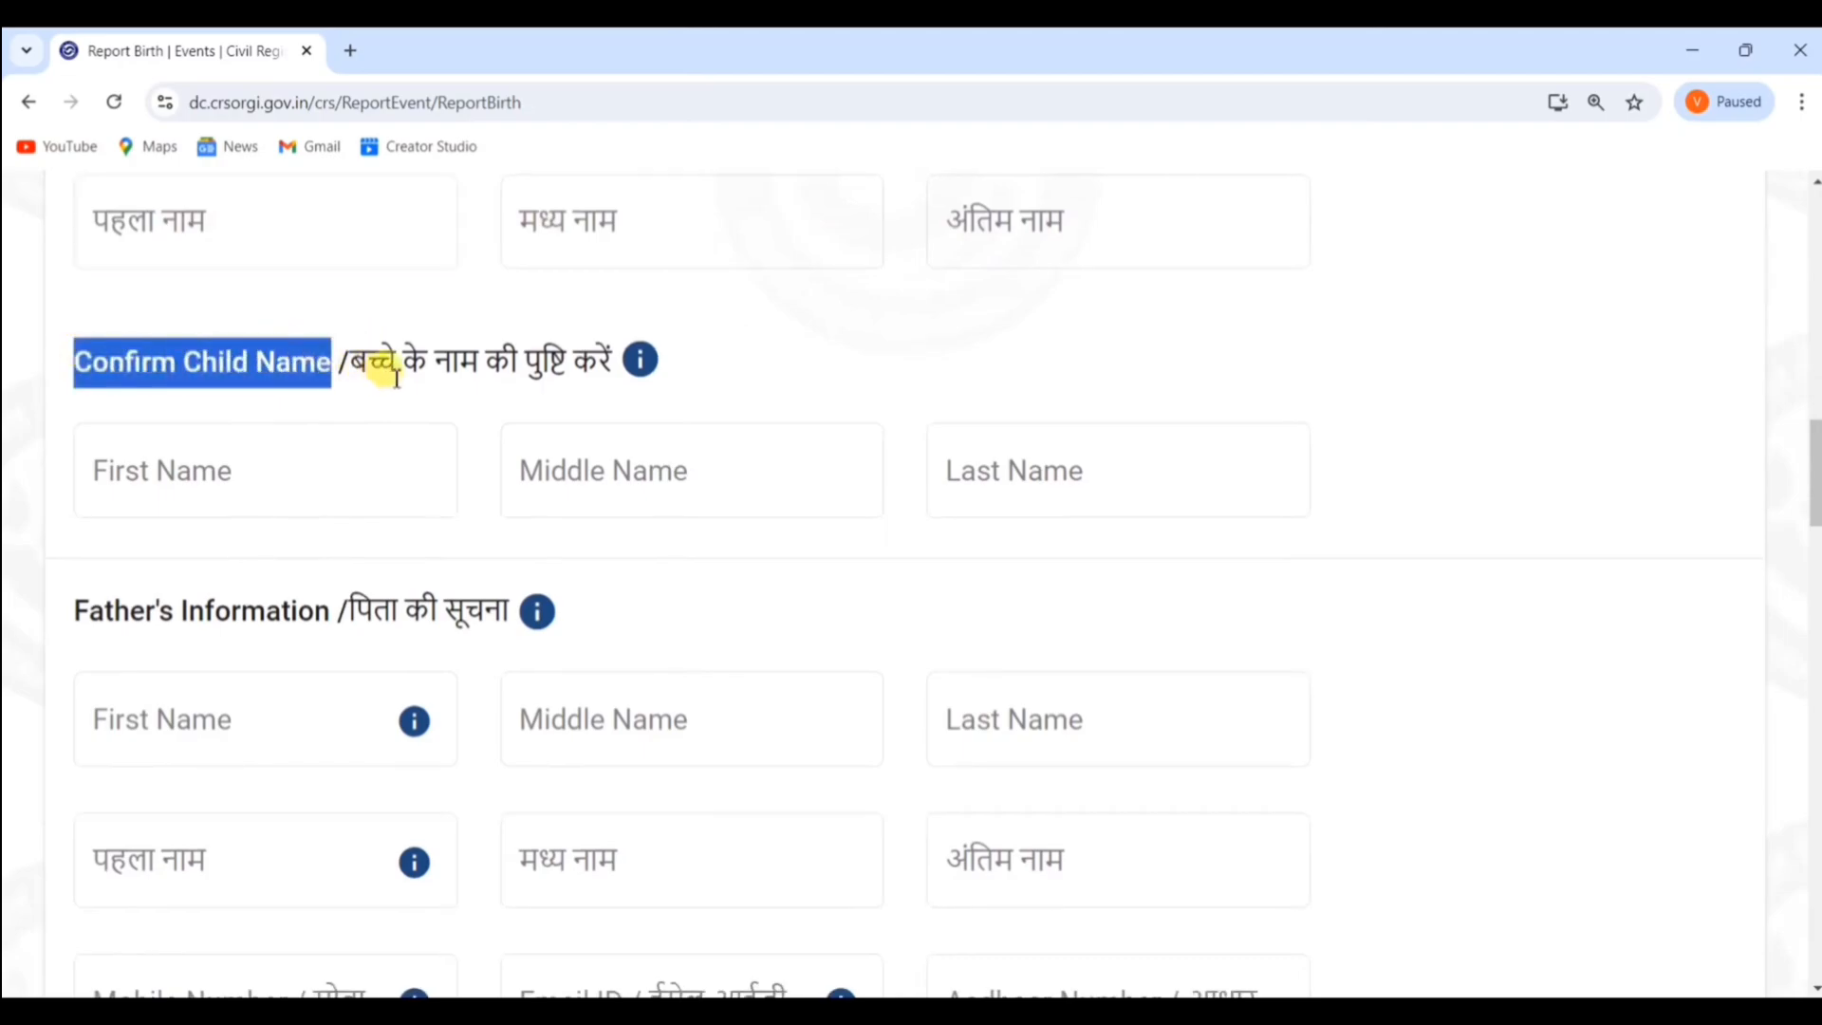
scroll(385, 365, "down", 1)
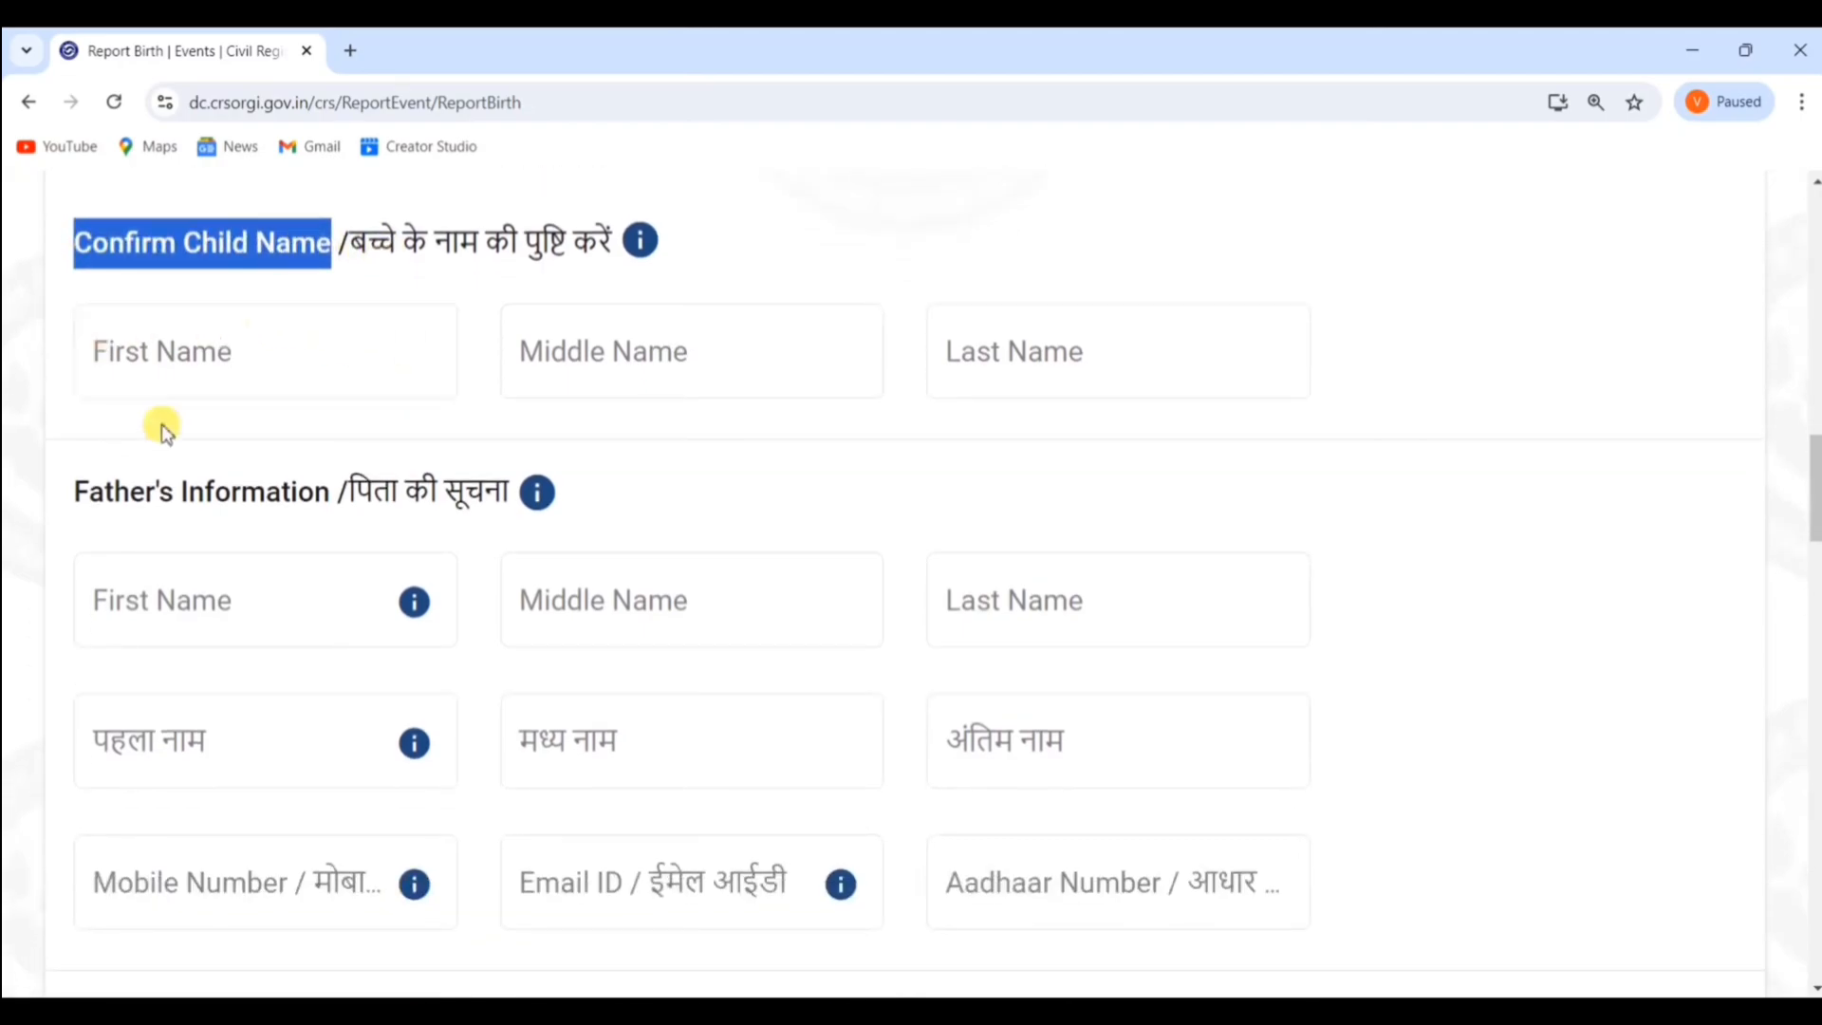
left_click(143, 351)
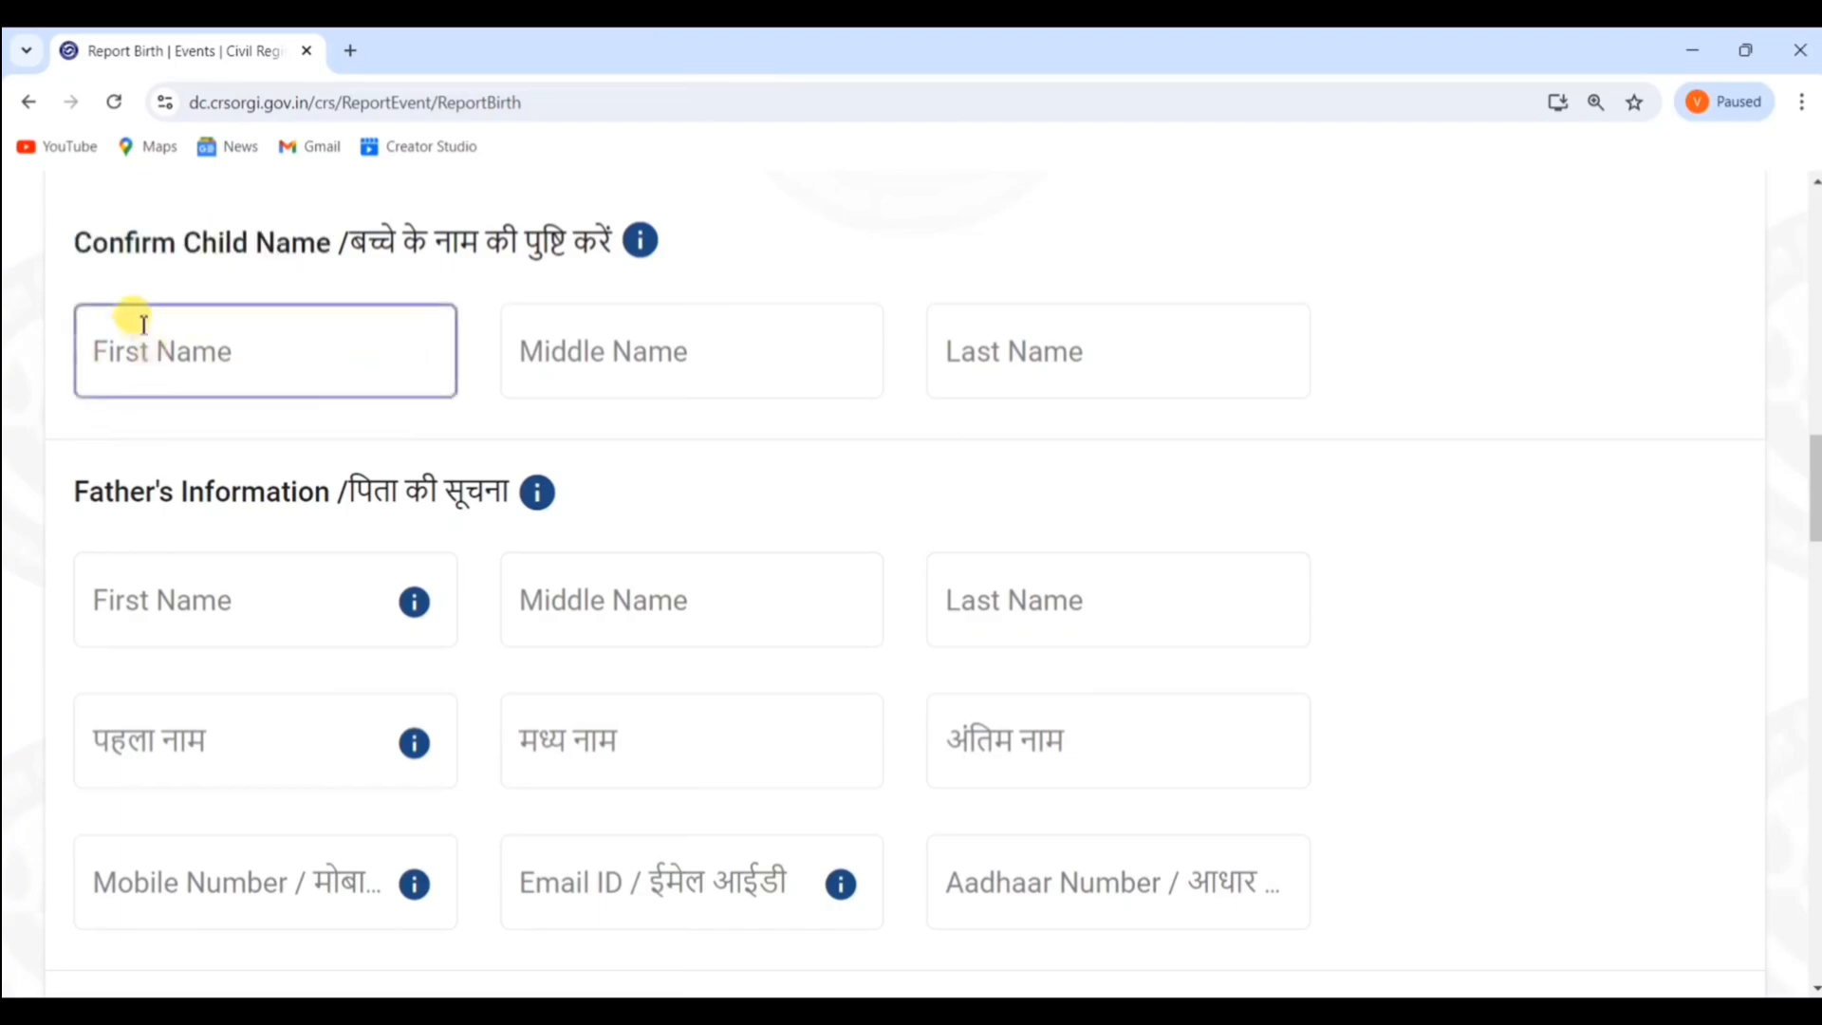
left_click(643, 353)
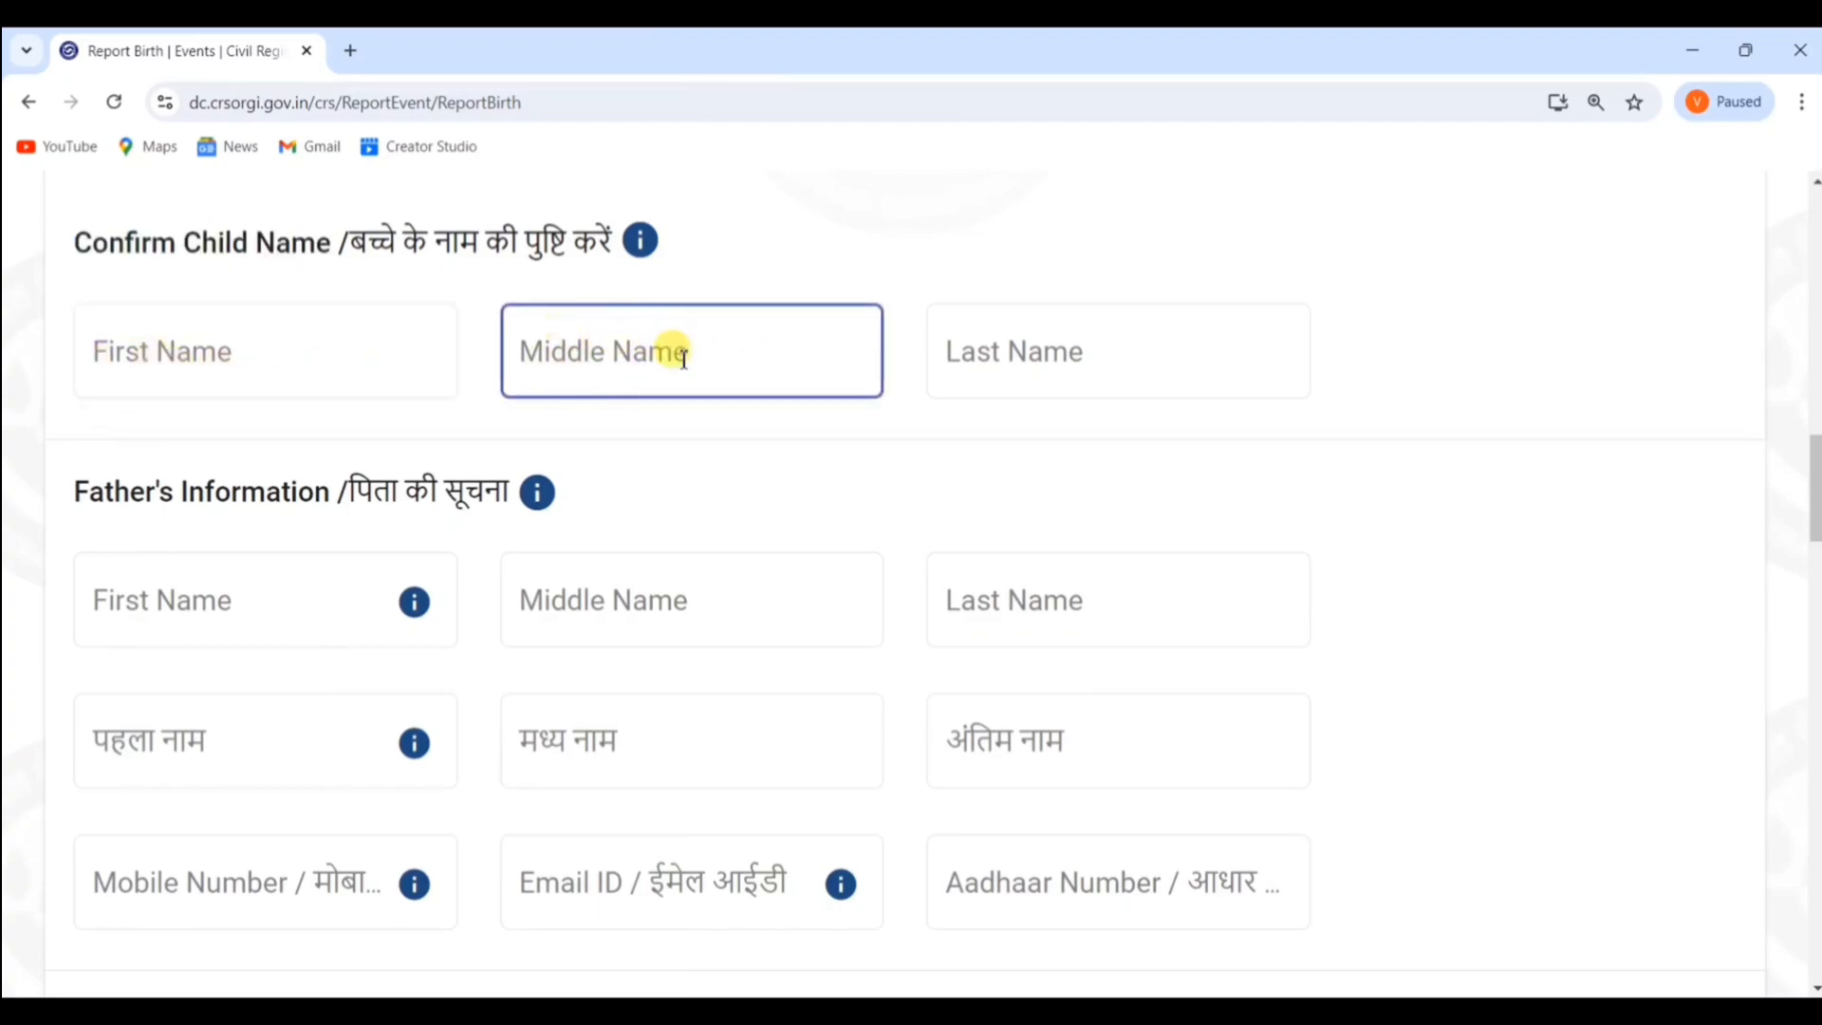
left_click(1091, 322)
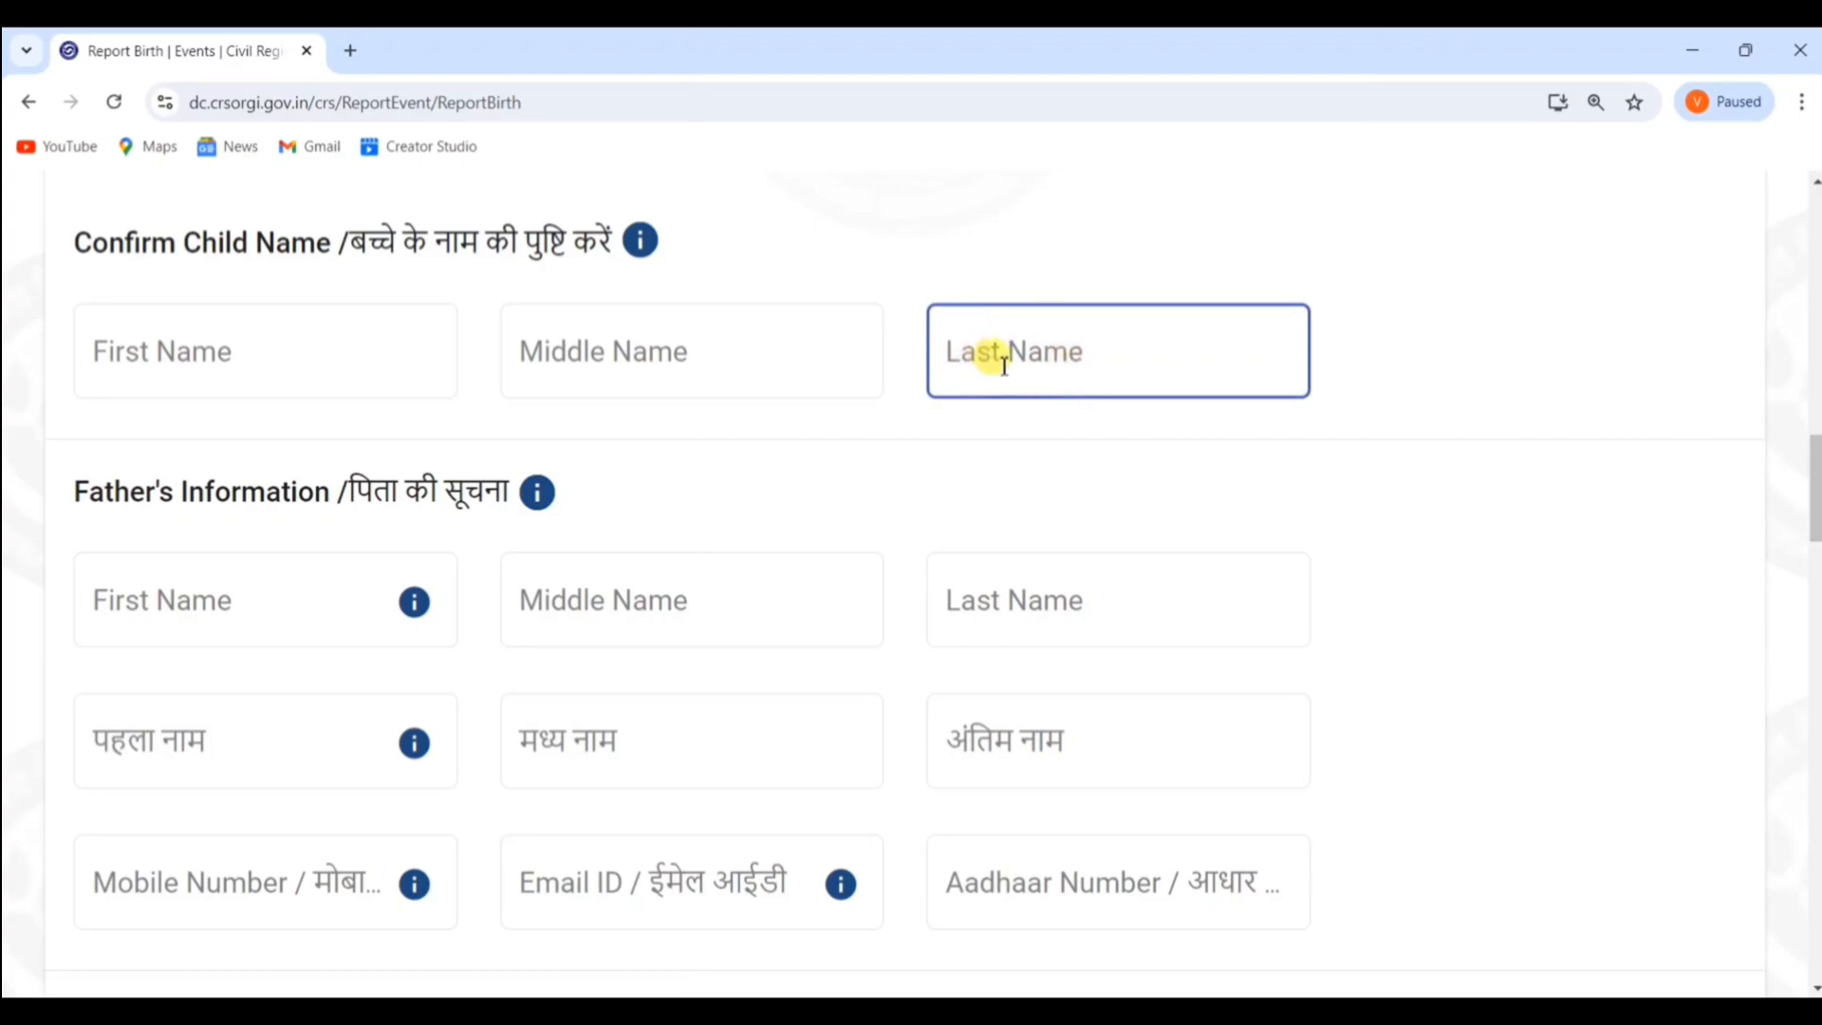
left_click(679, 441)
Review the Father's Information section, covering the name, mobile number, email ID and Aadhaar number fields, without filling them in
scroll(252, 345, "down", 2)
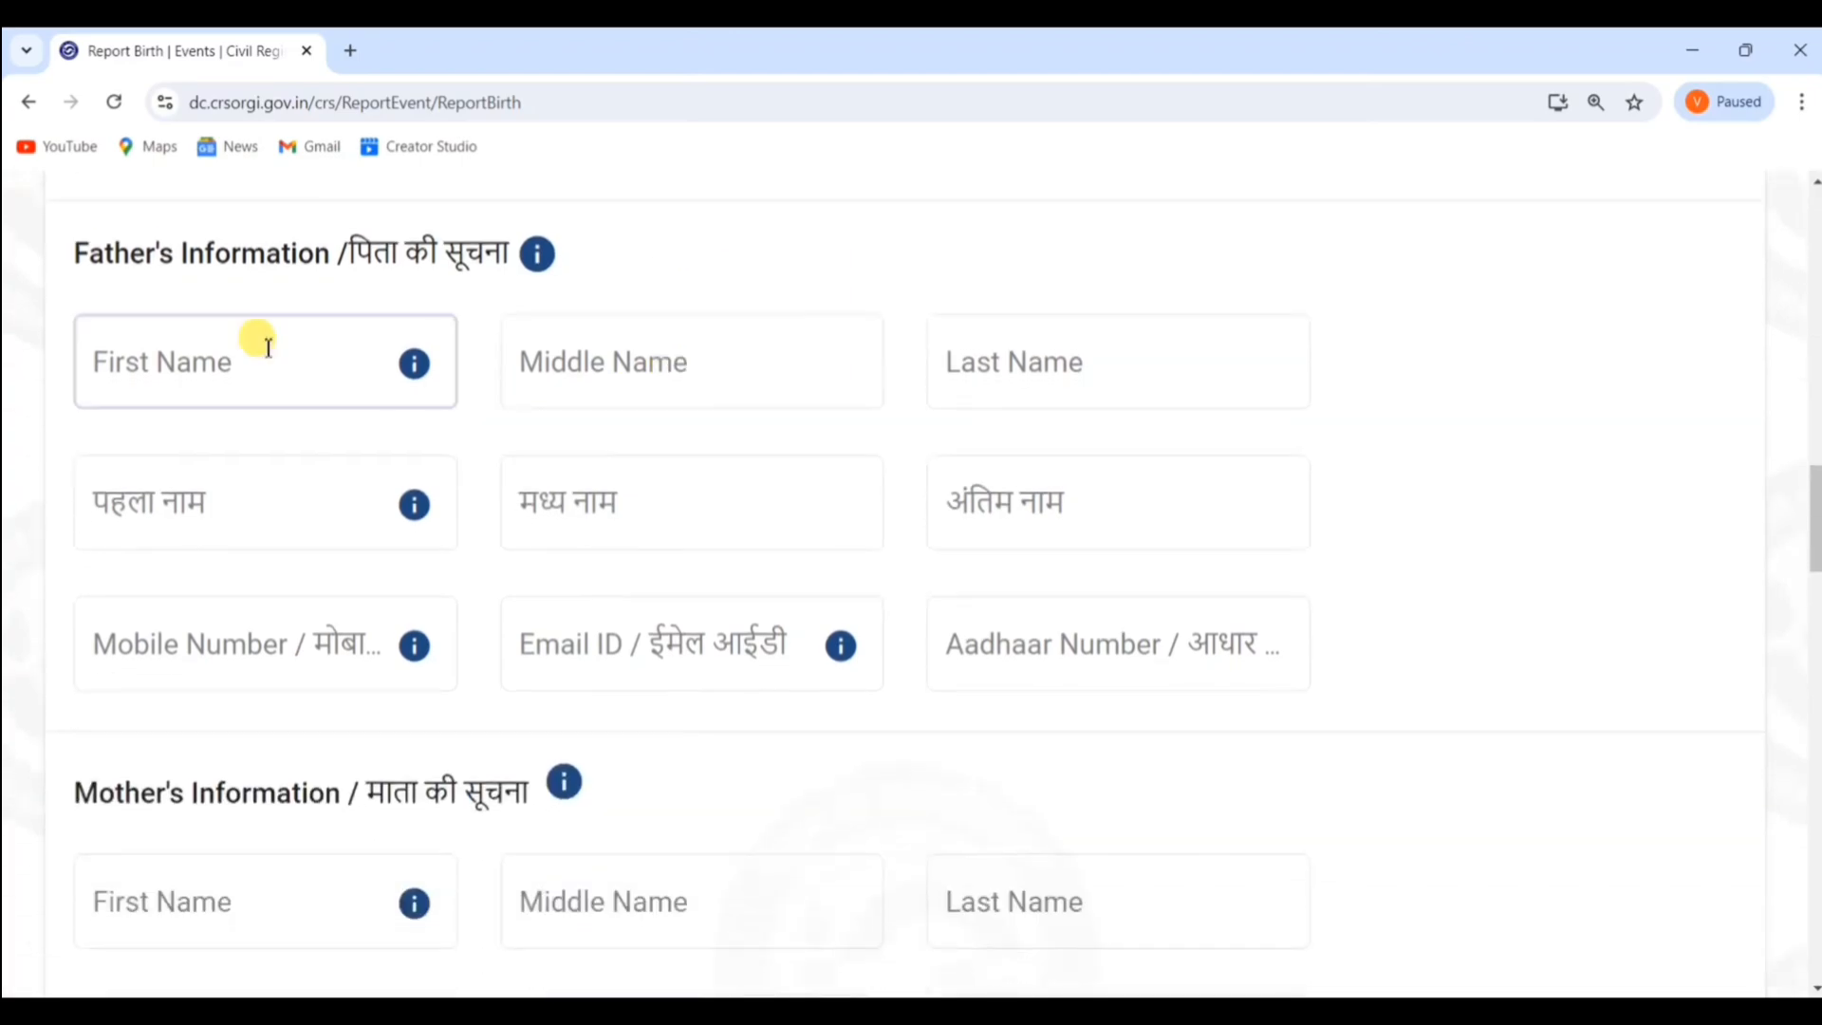
left_click_drag(71, 252, 321, 247)
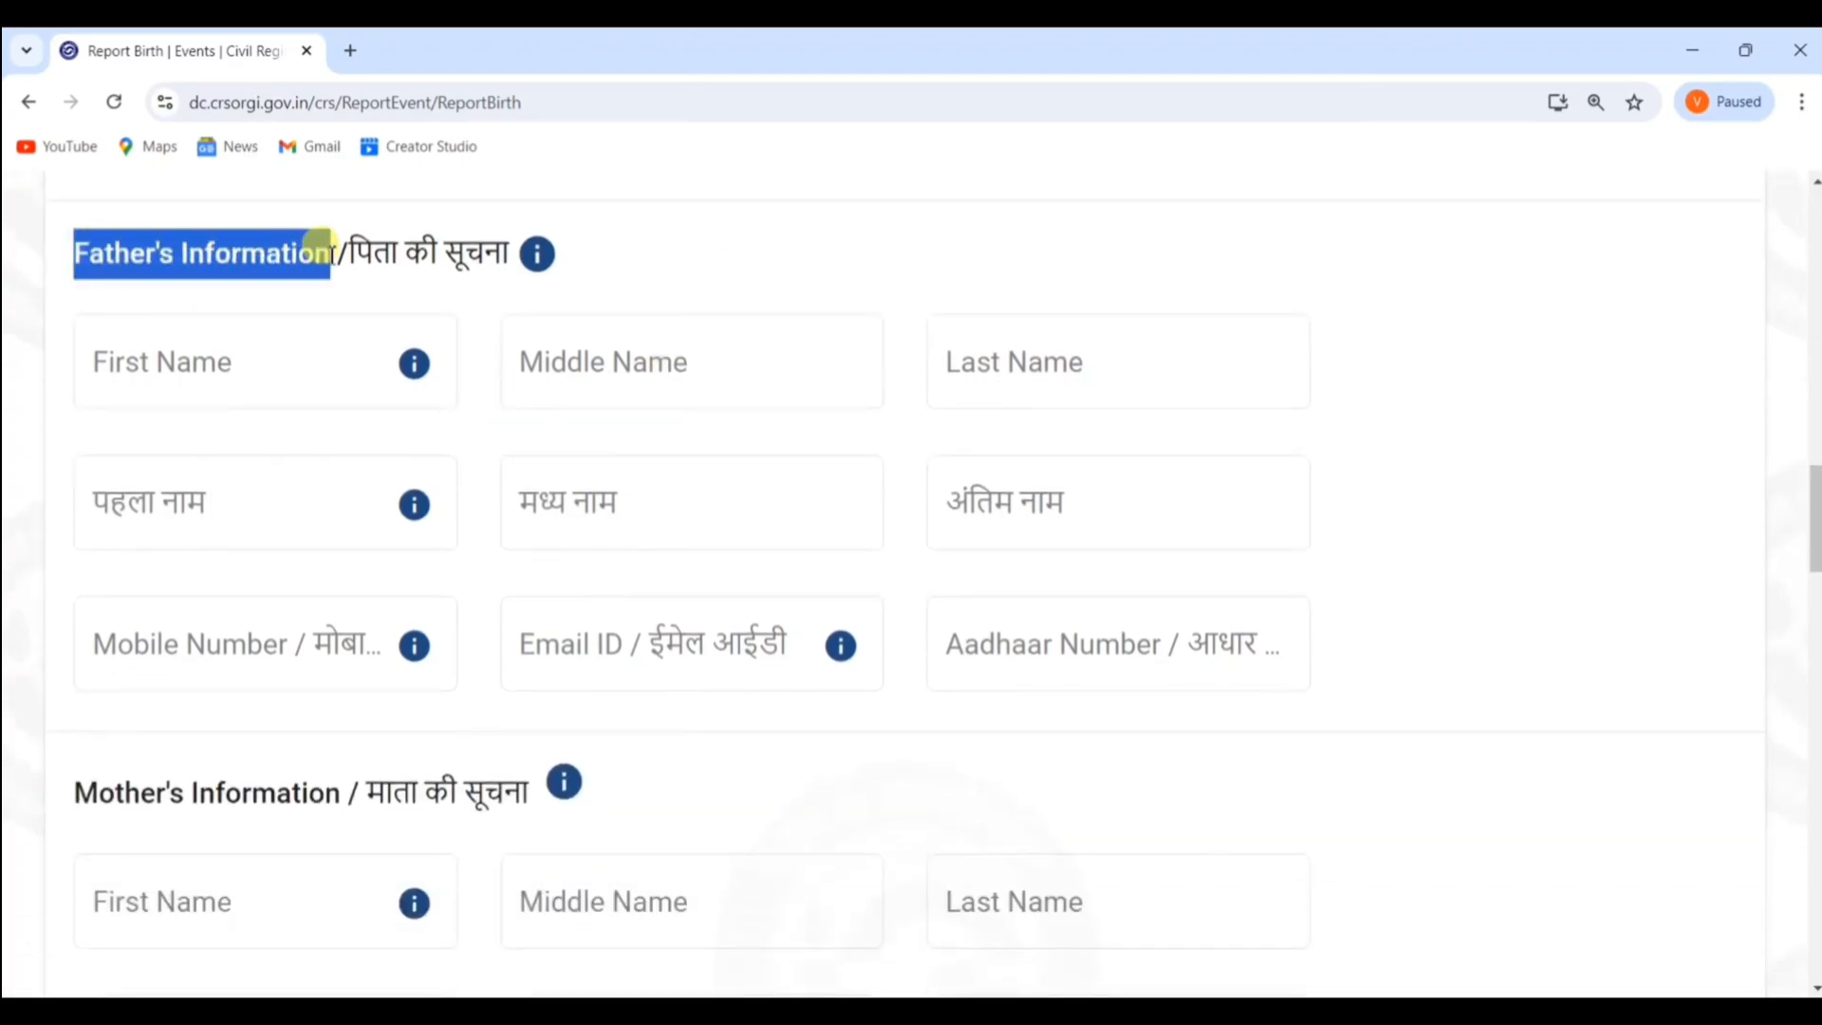
left_click(459, 283)
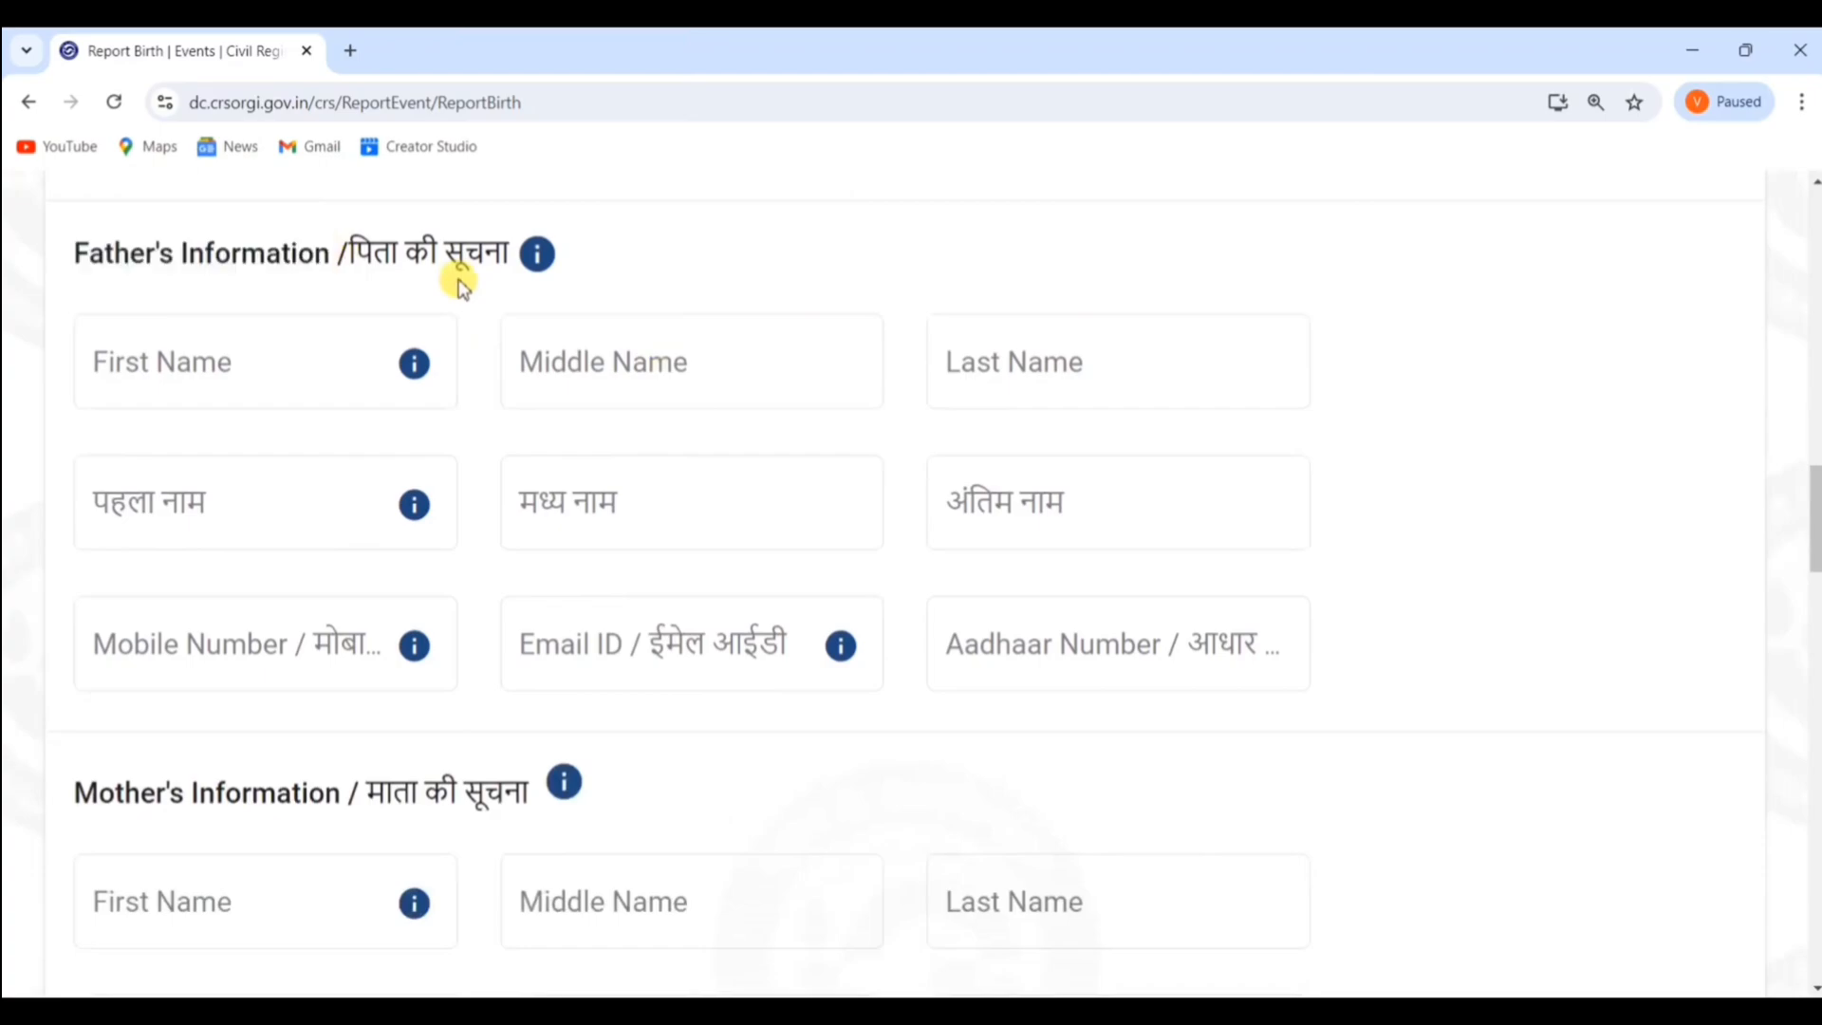
left_click(244, 357)
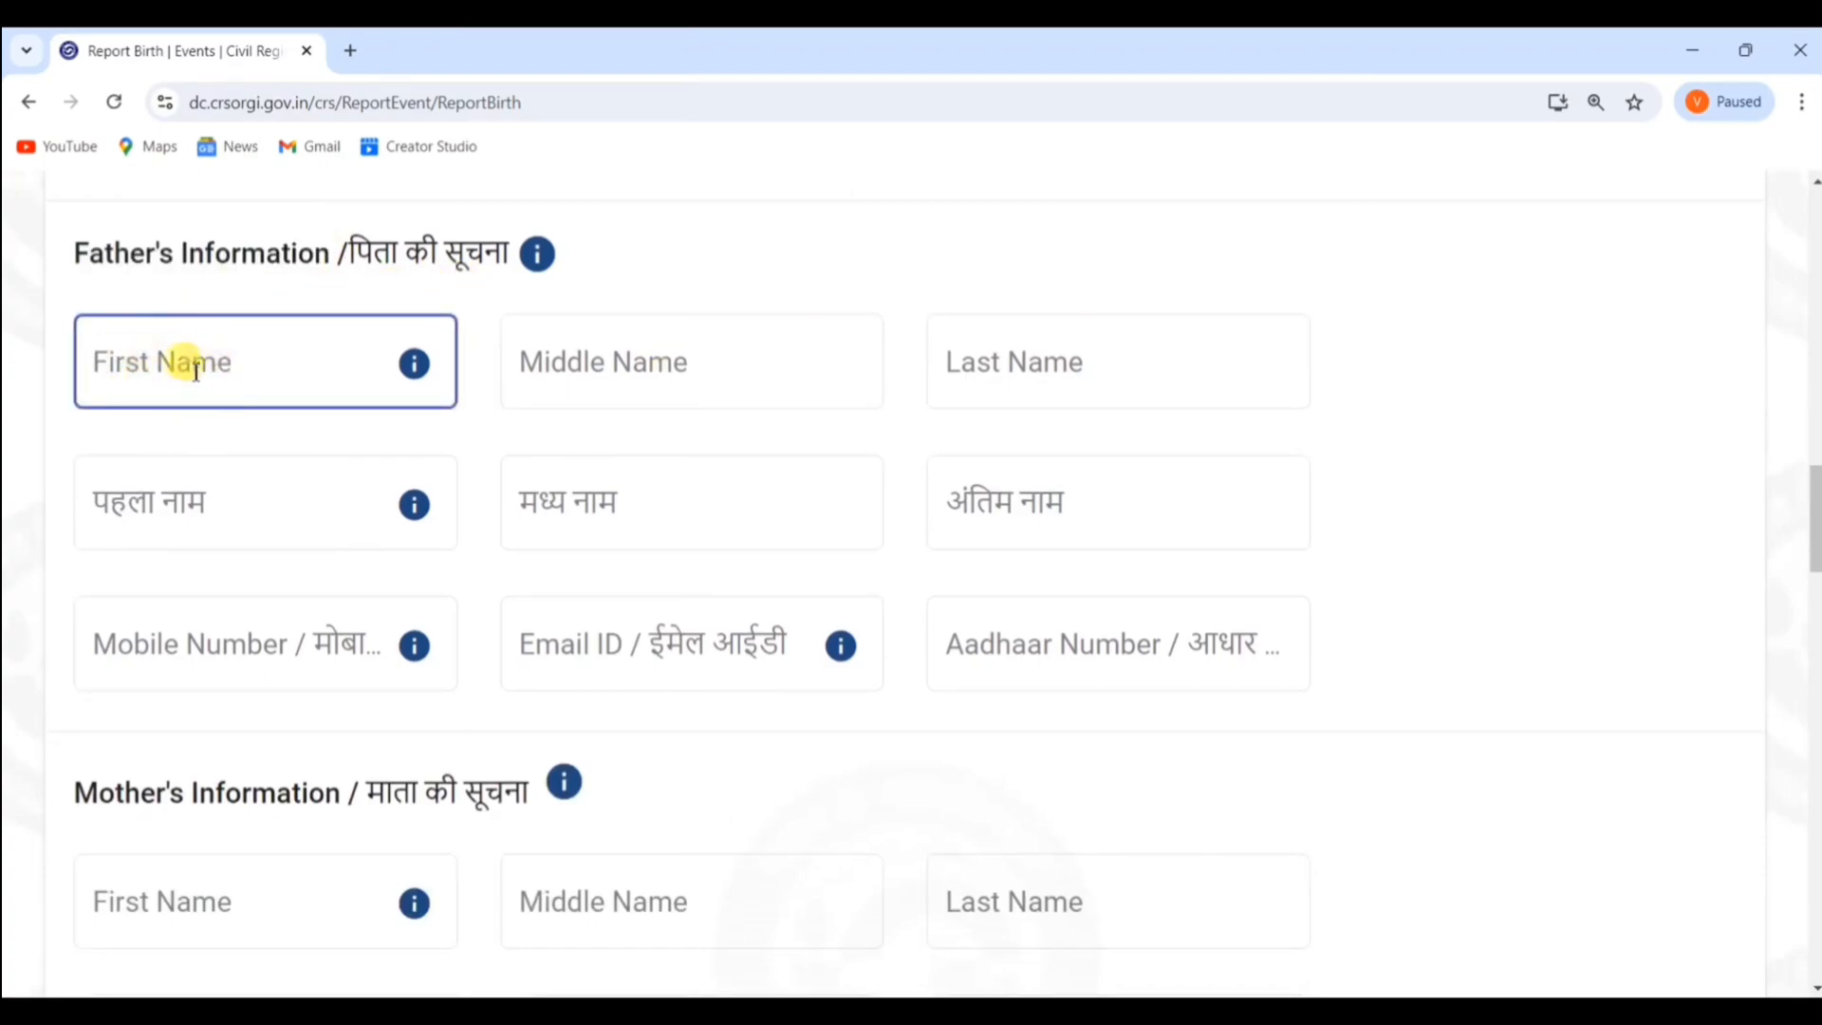
left_click(545, 366)
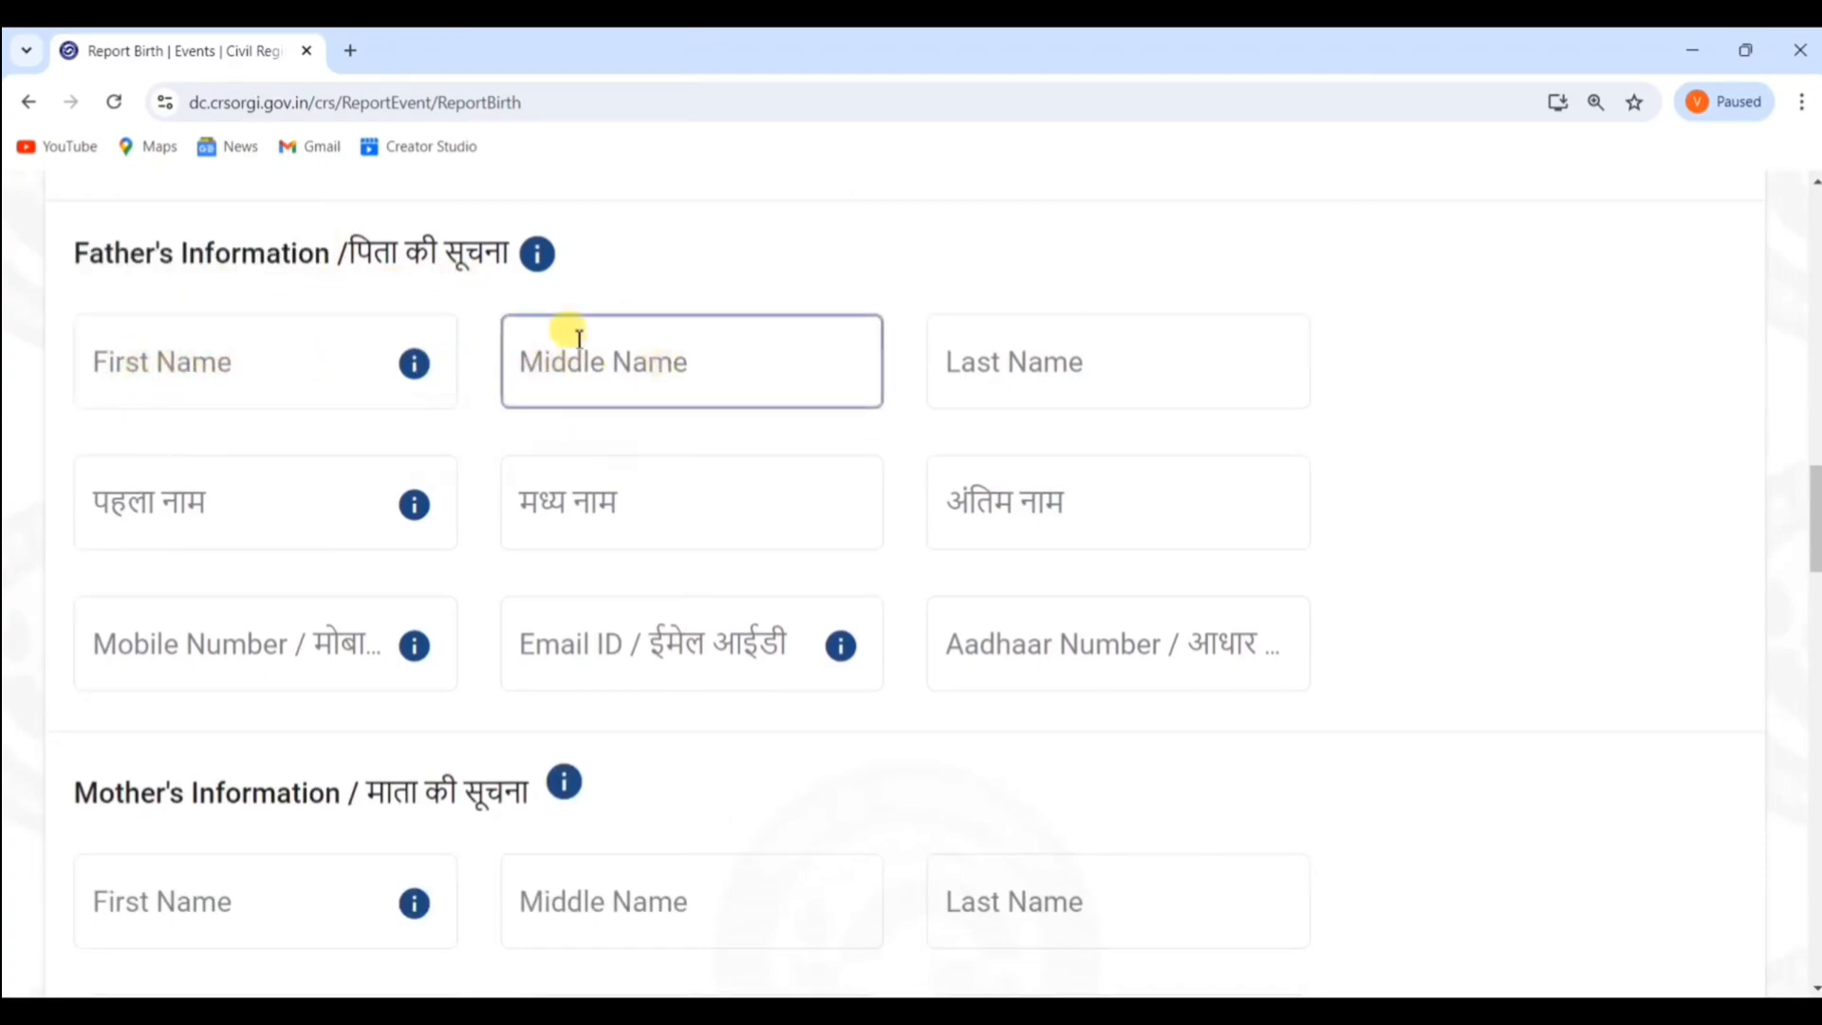
left_click(947, 363)
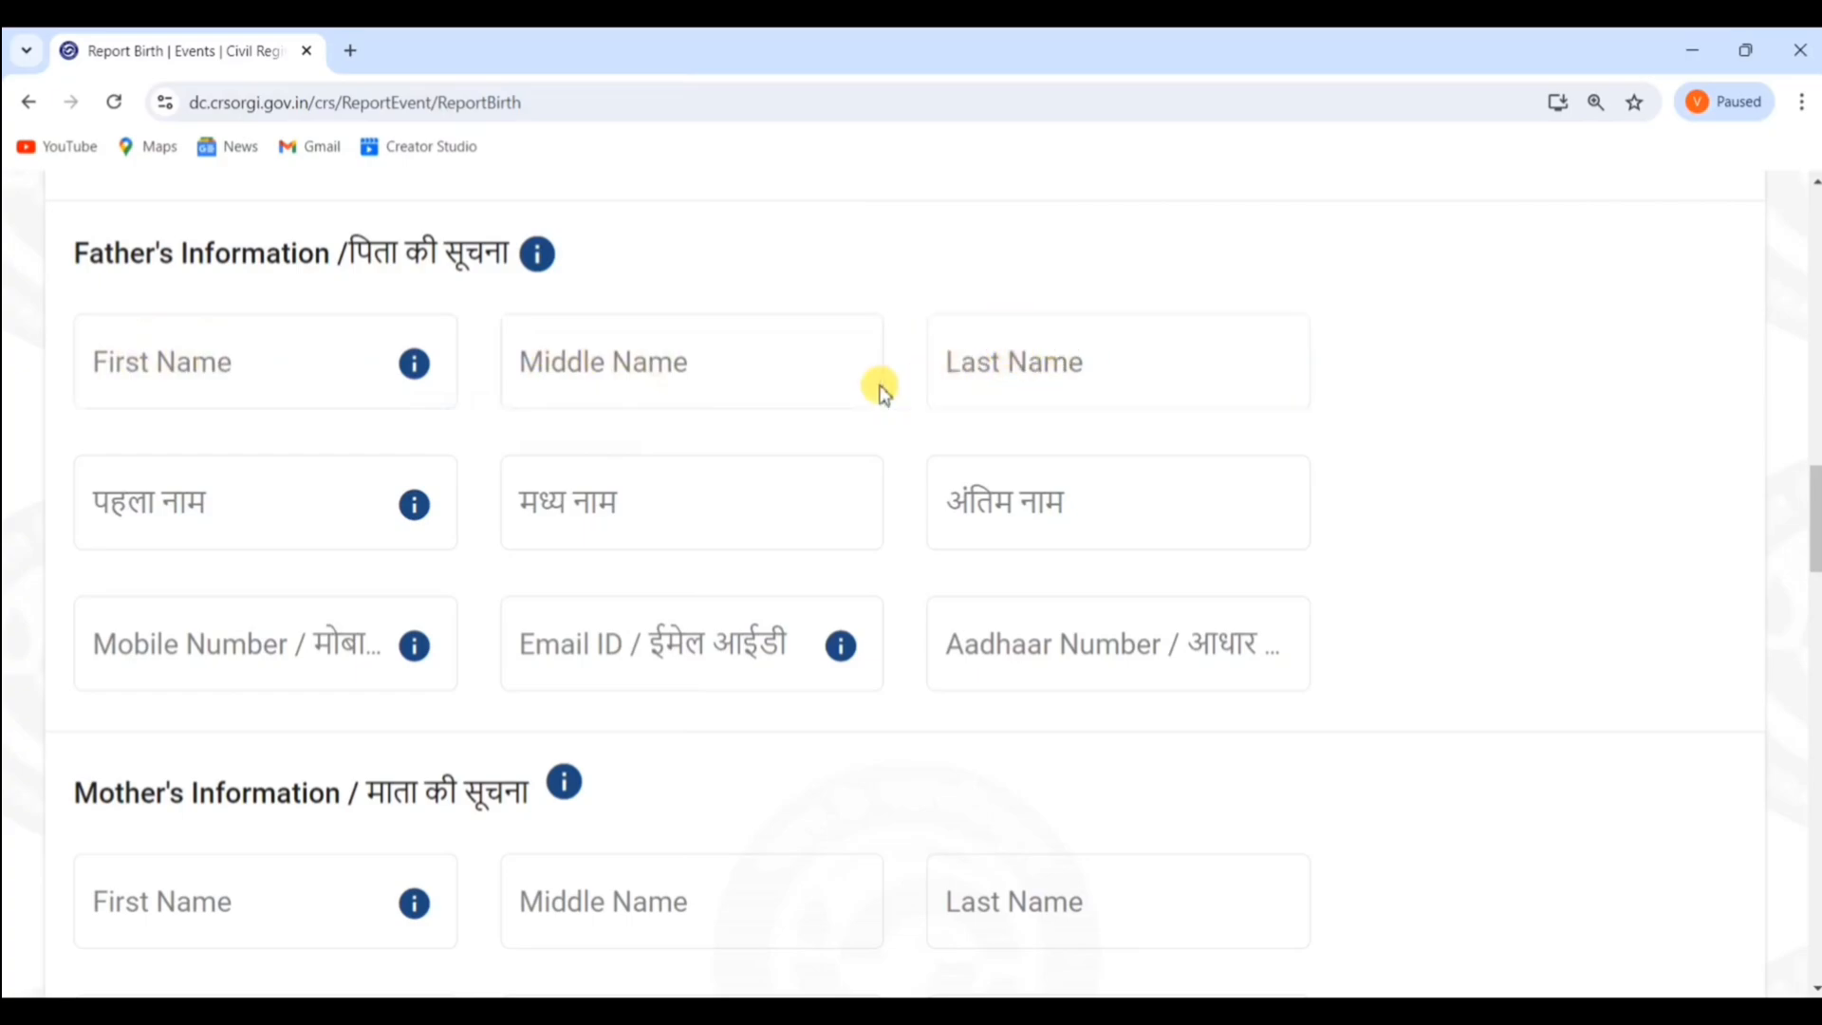
left_click(630, 408)
scroll(629, 408, "down", 3)
left_click(224, 429)
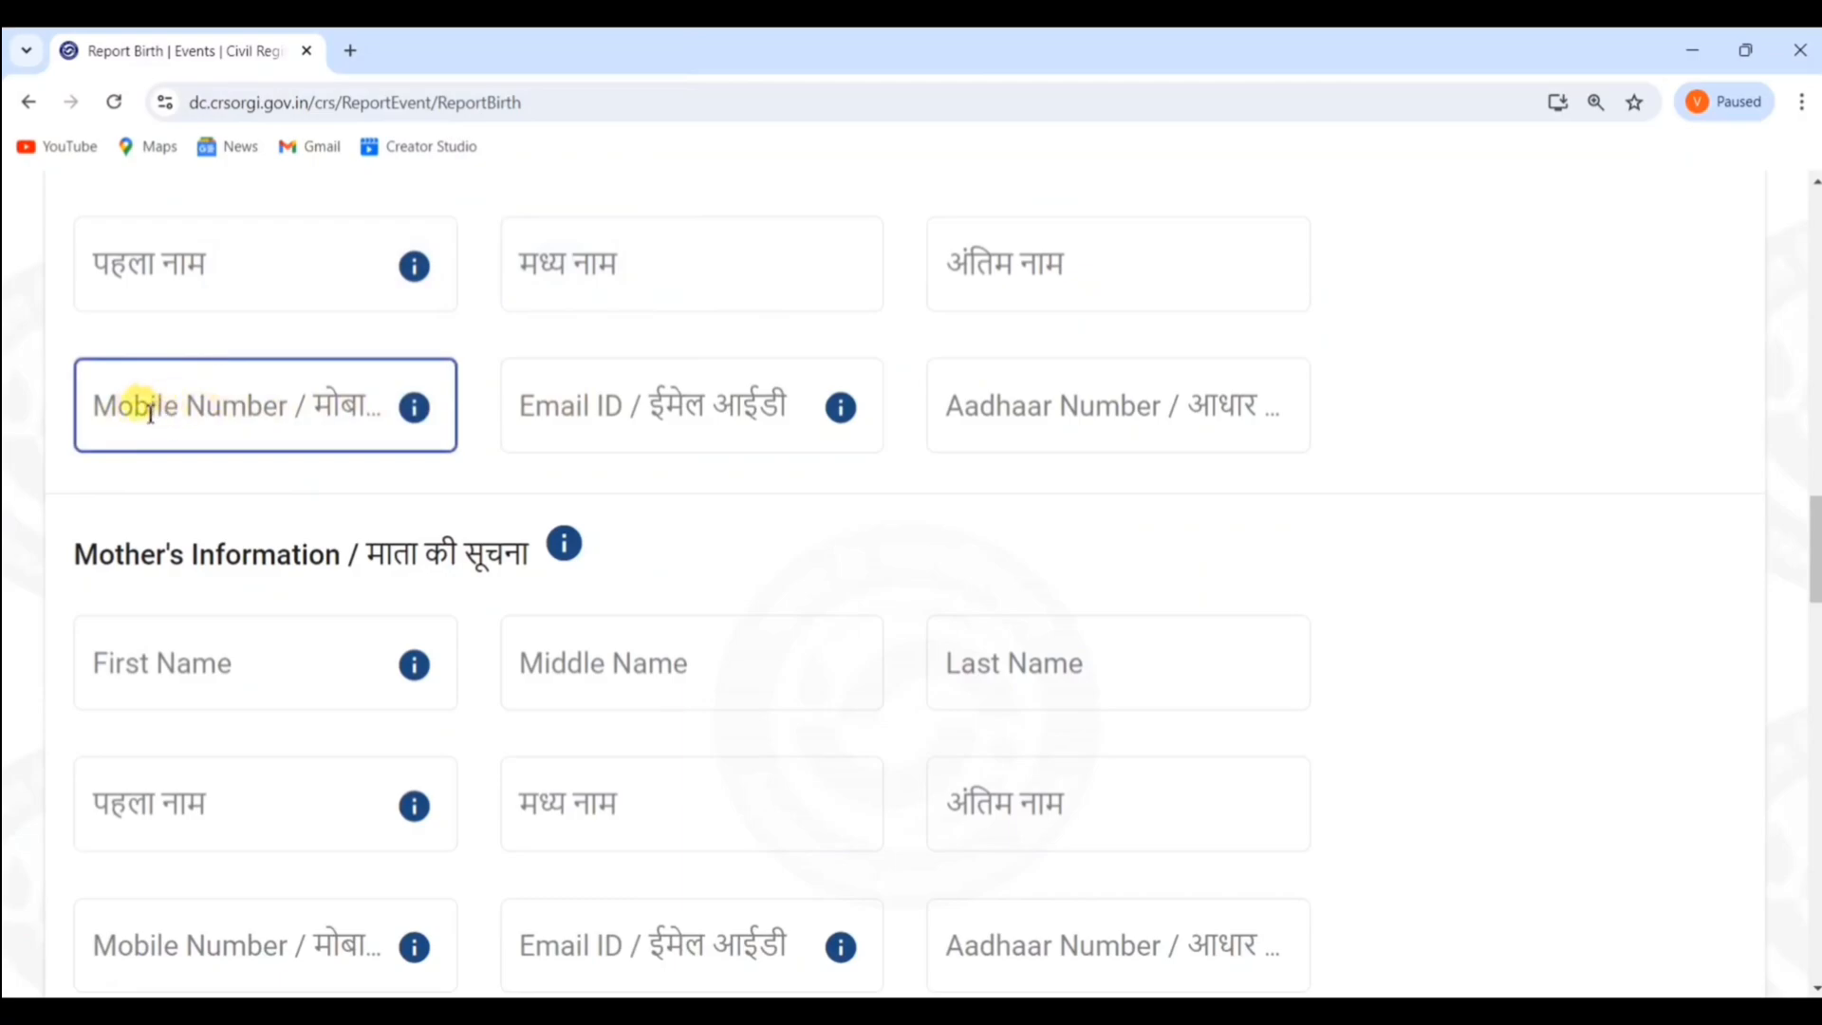
left_click(642, 408)
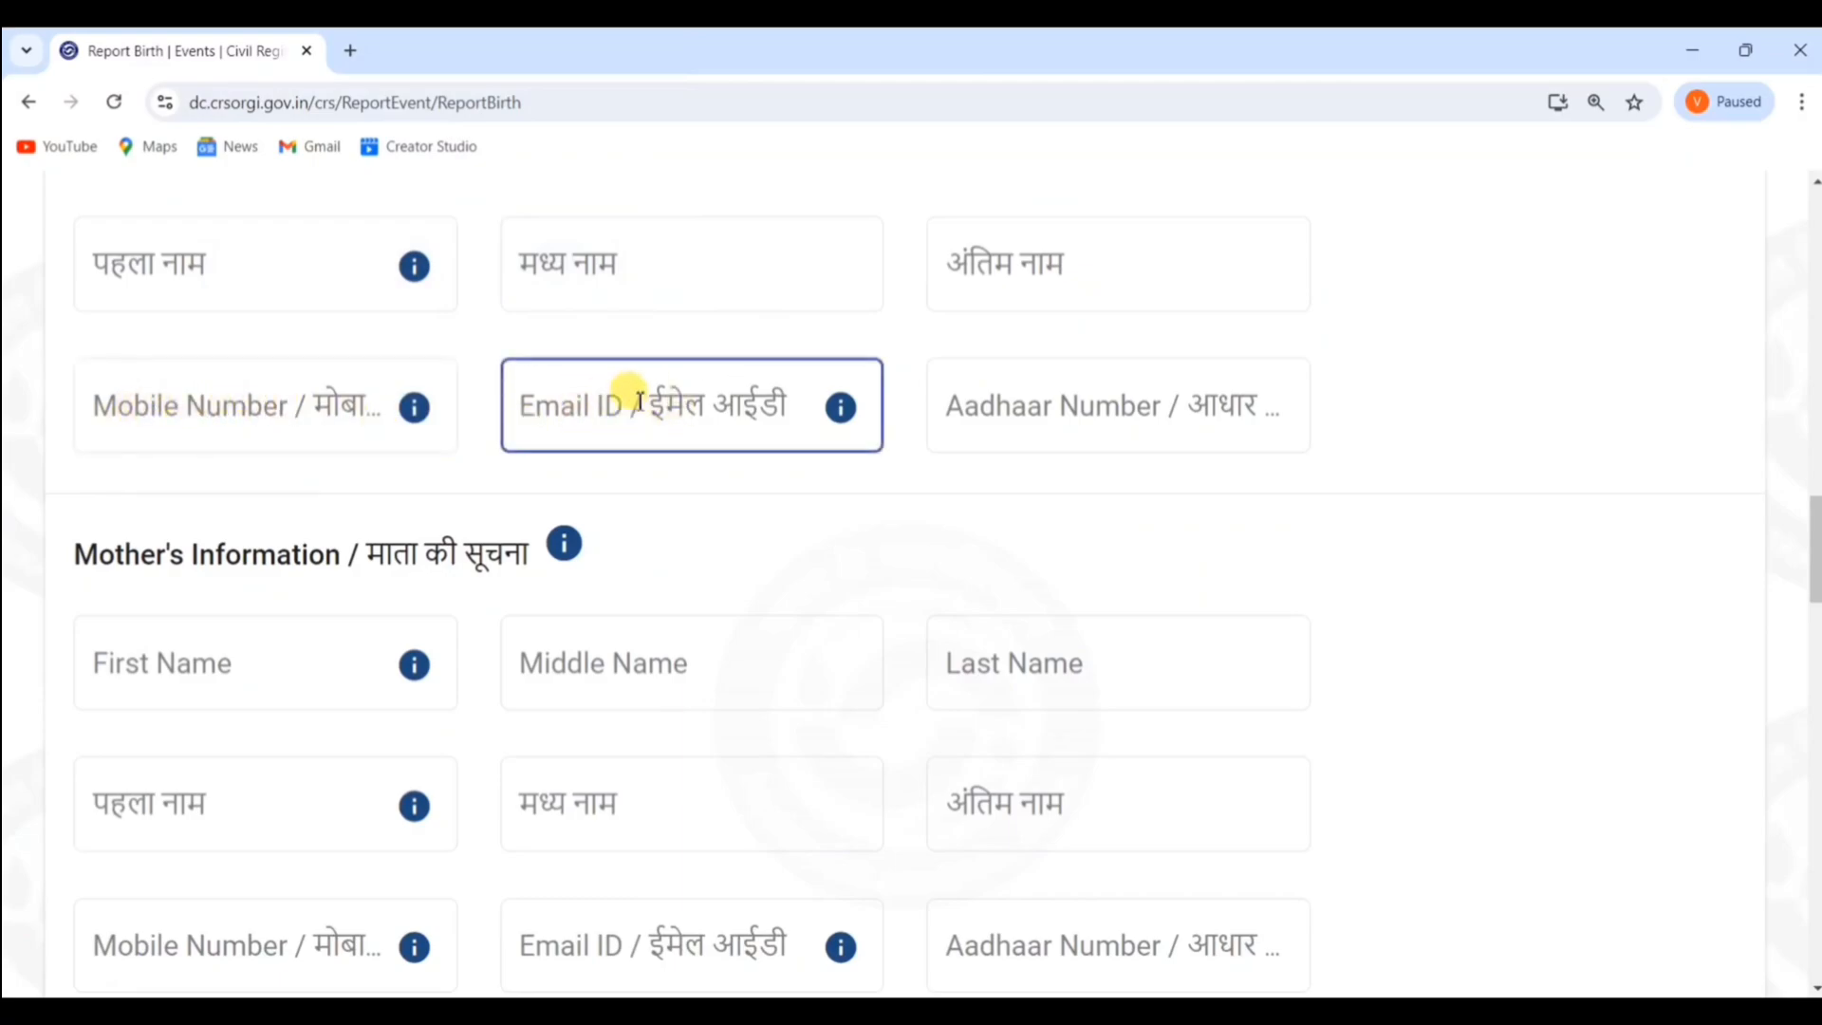
left_click(1150, 394)
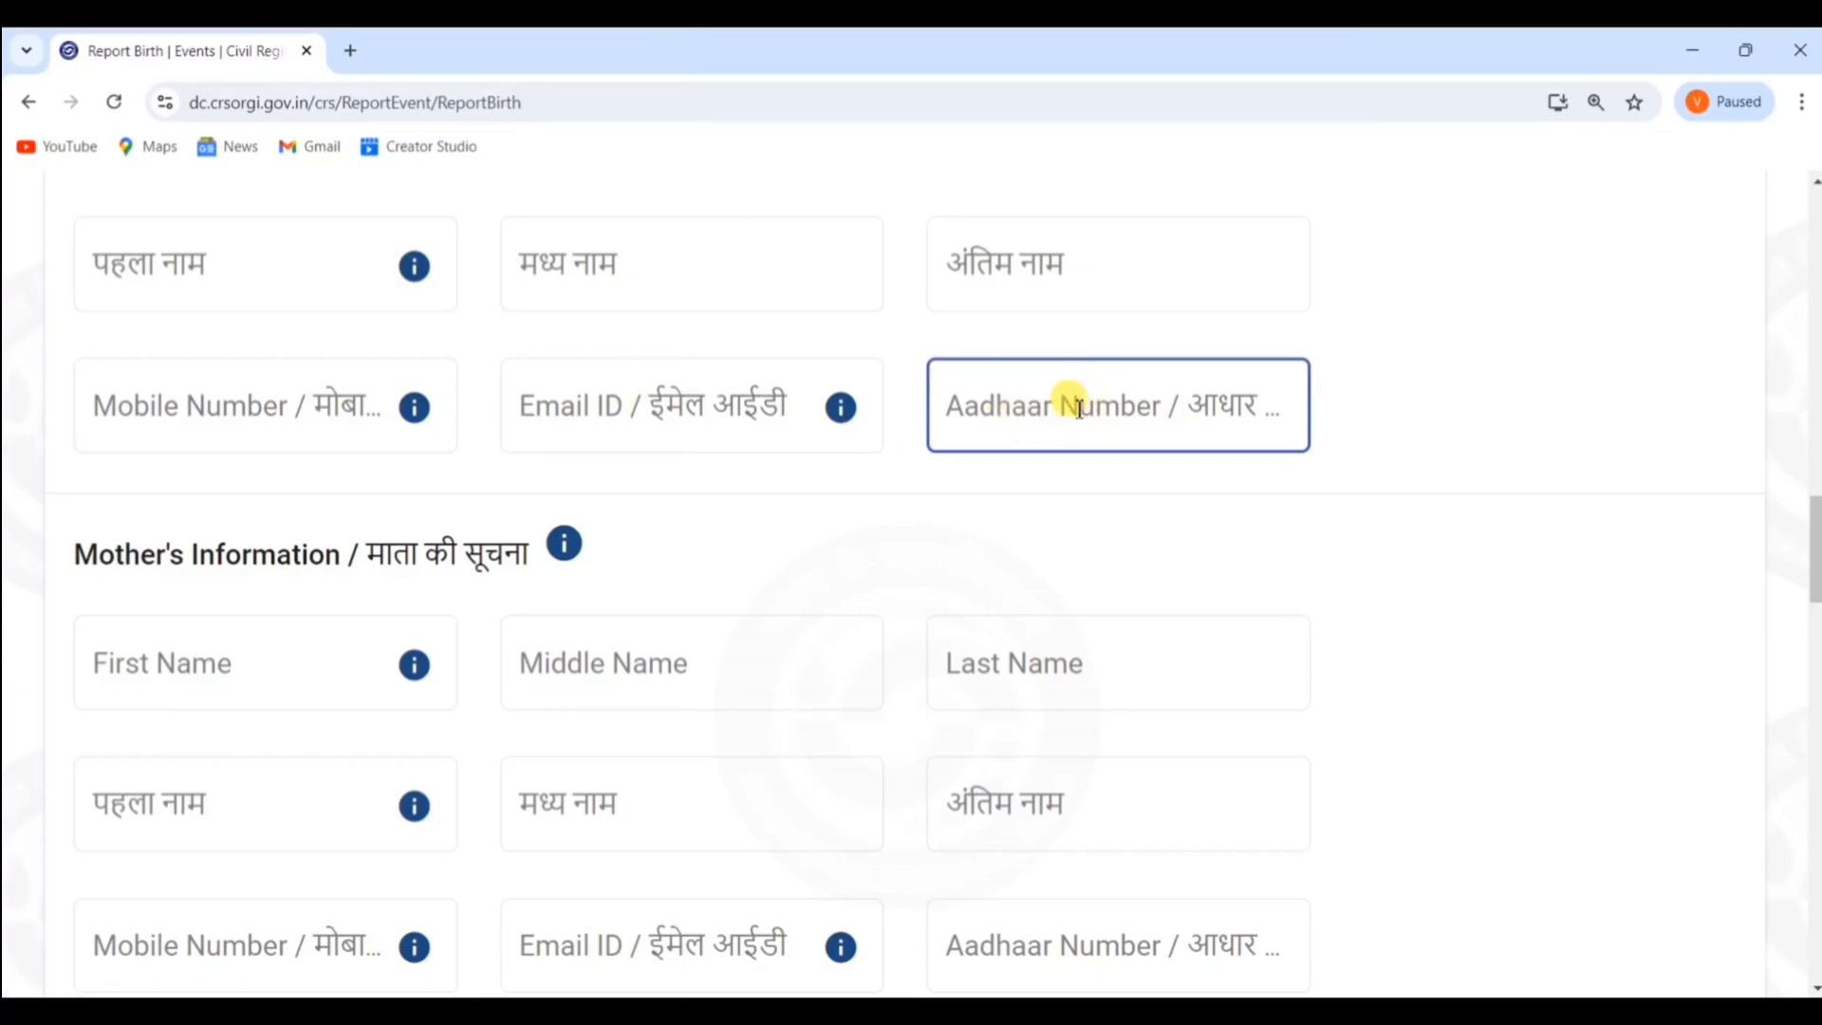
left_click(855, 450)
Review the Mother's Information section, covering the name, mobile number, email ID and Aadhaar number fields, without filling them in
scroll(548, 423, "down", 1)
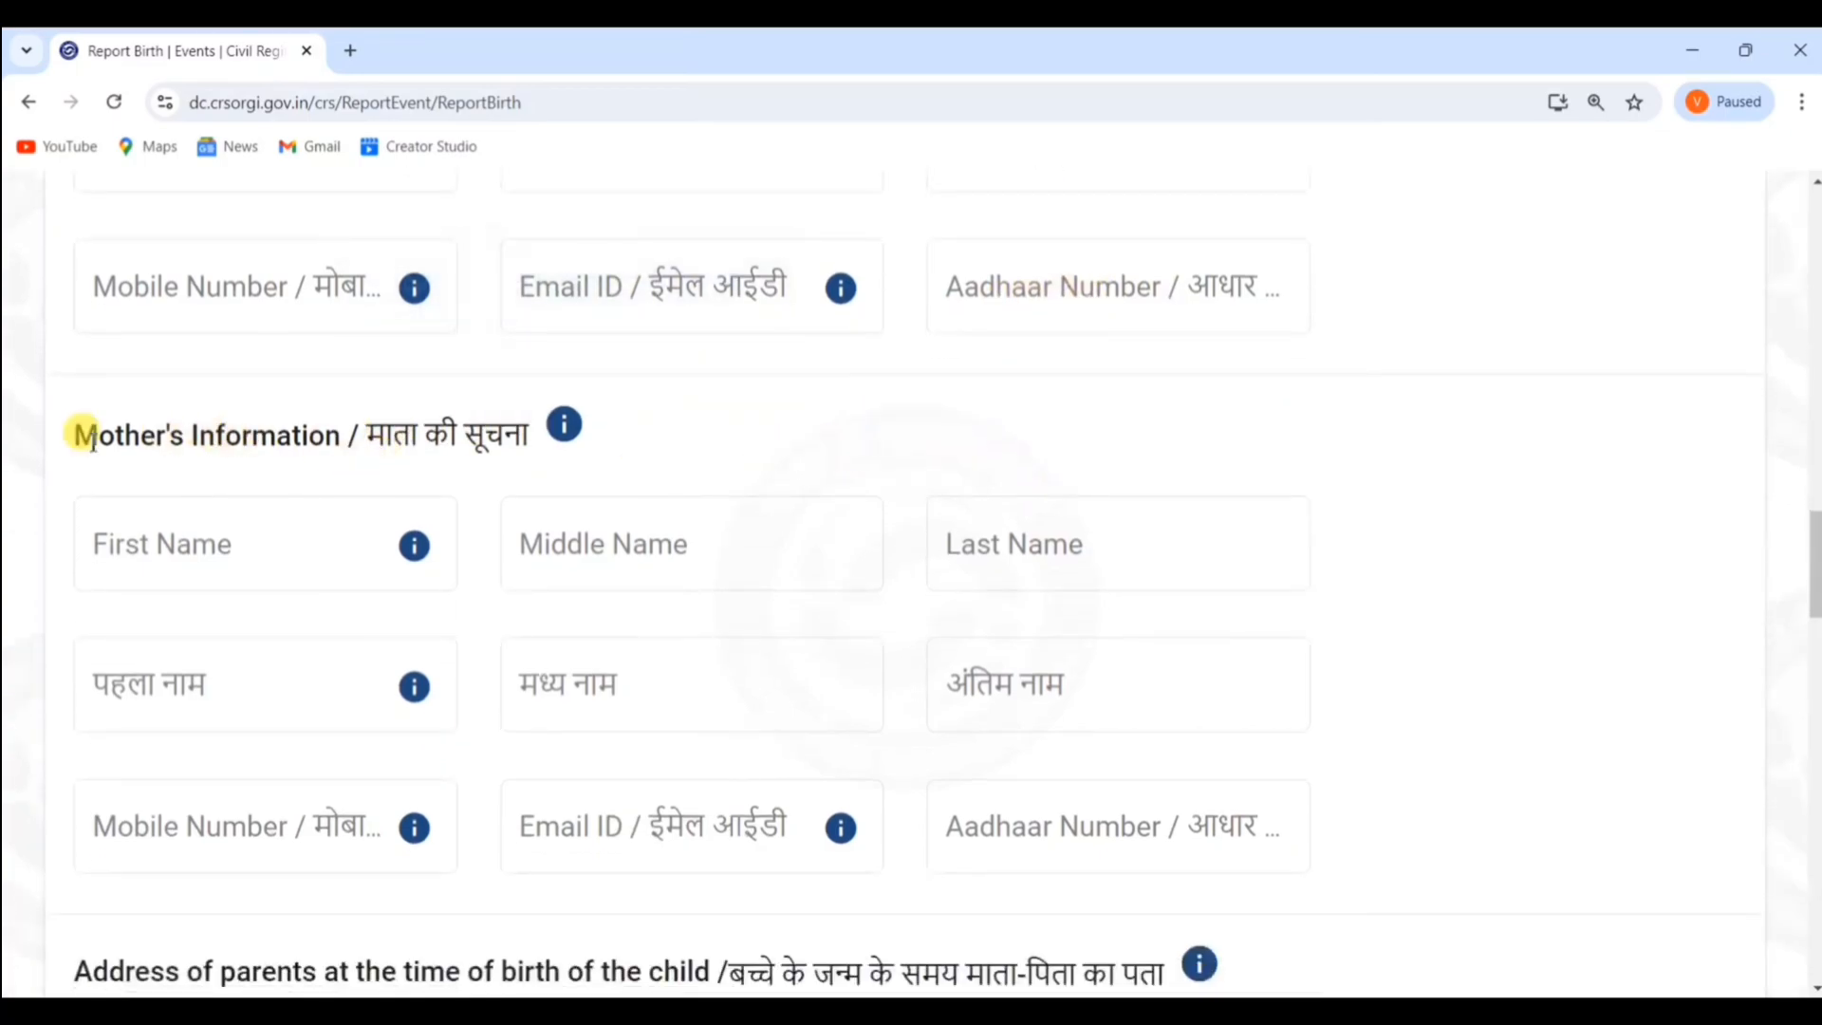
left_click_drag(76, 435, 313, 419)
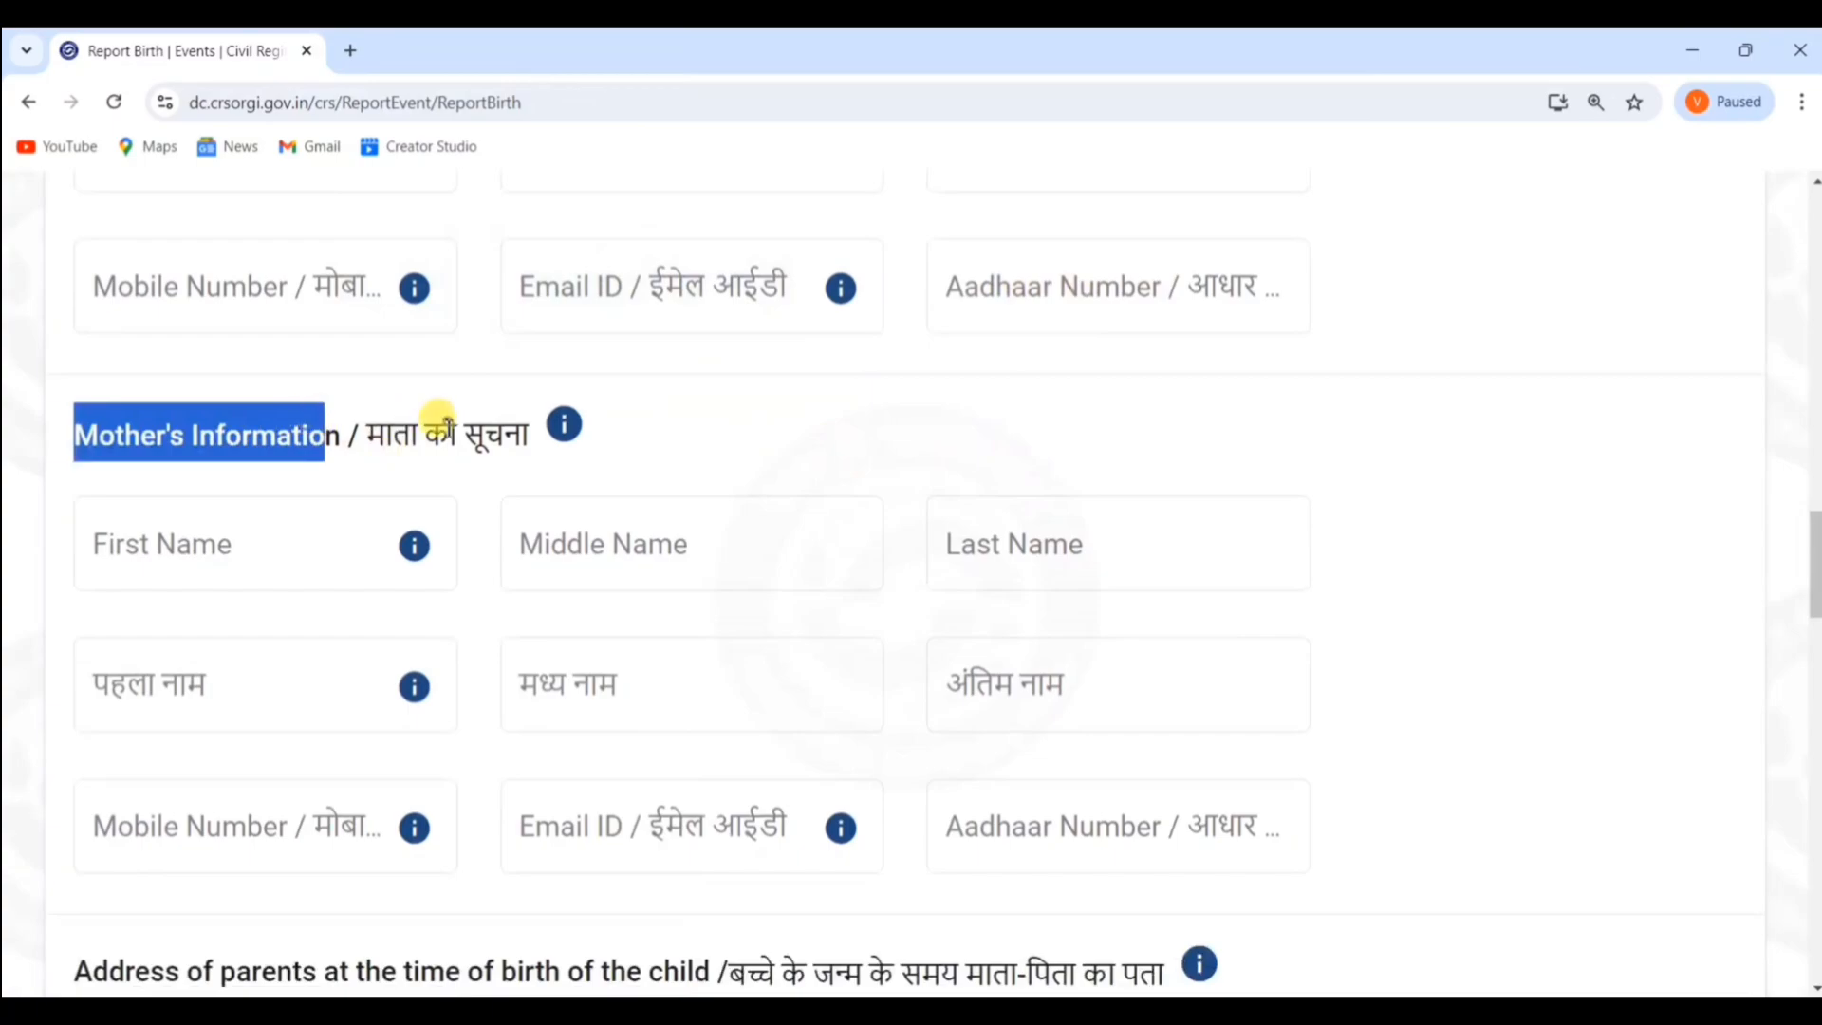
left_click(437, 418)
scroll(435, 418, "down", 1)
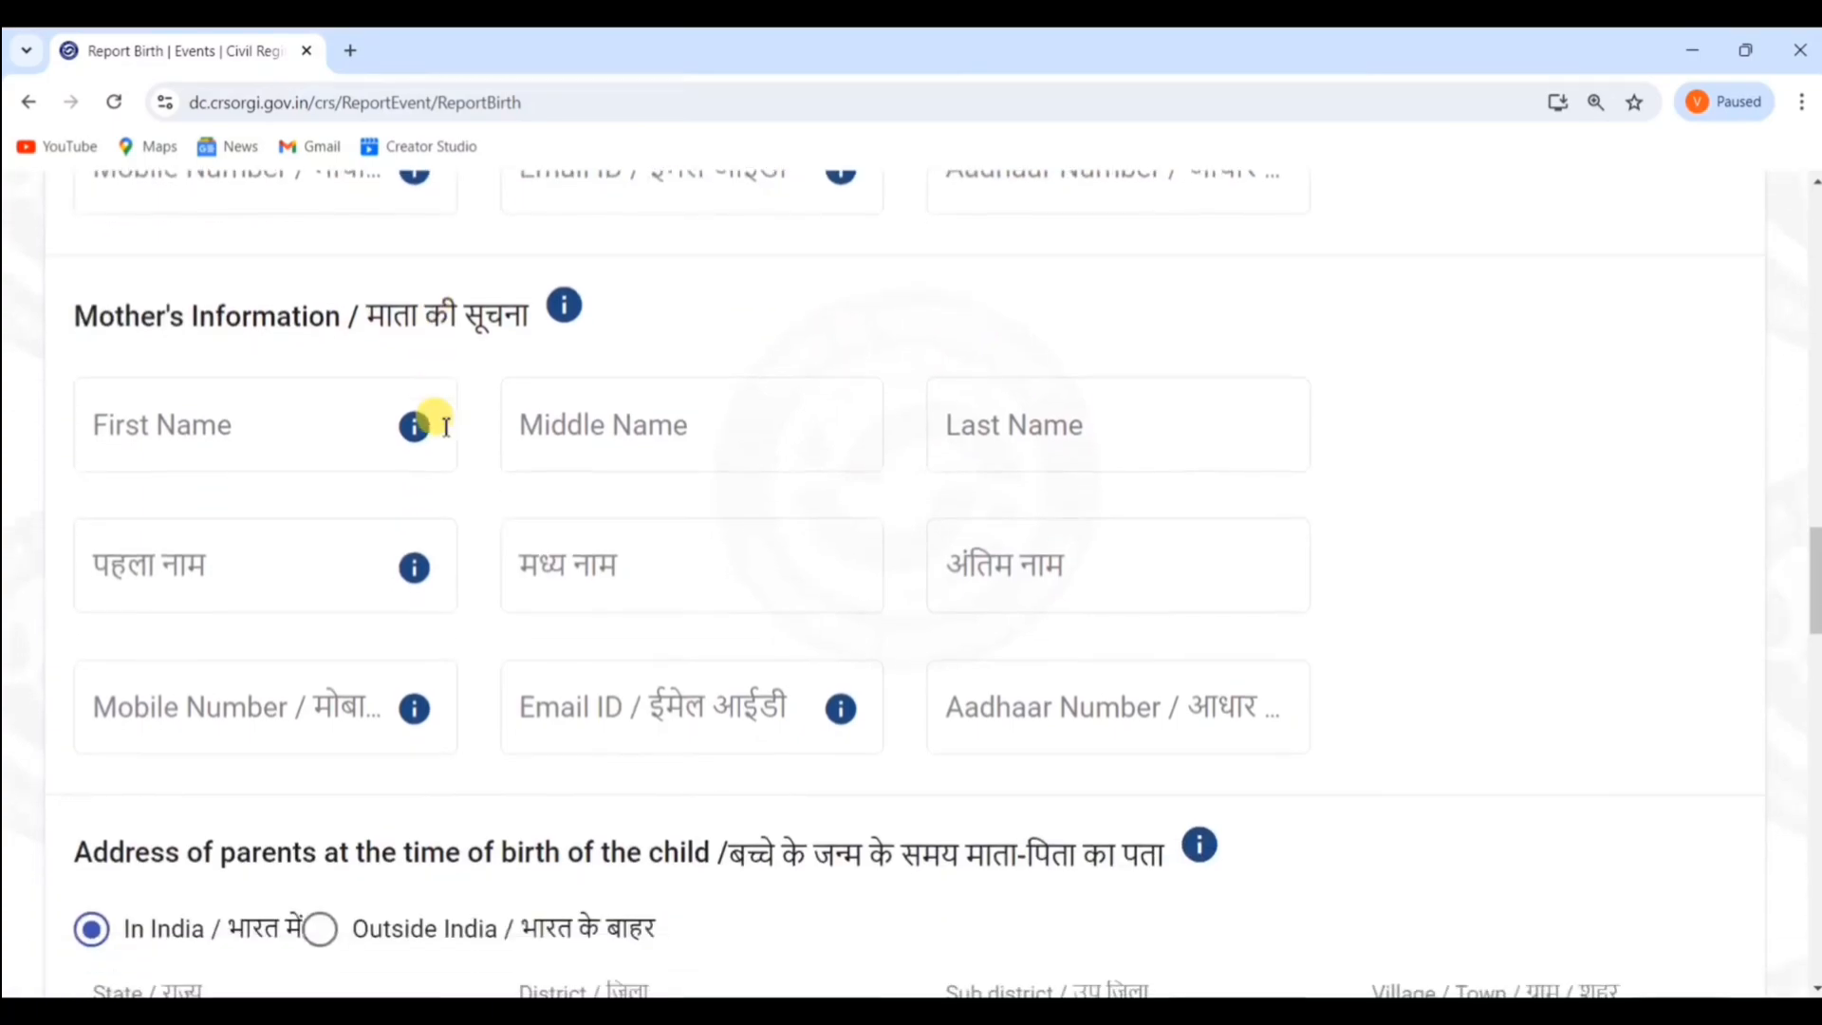
left_click(242, 410)
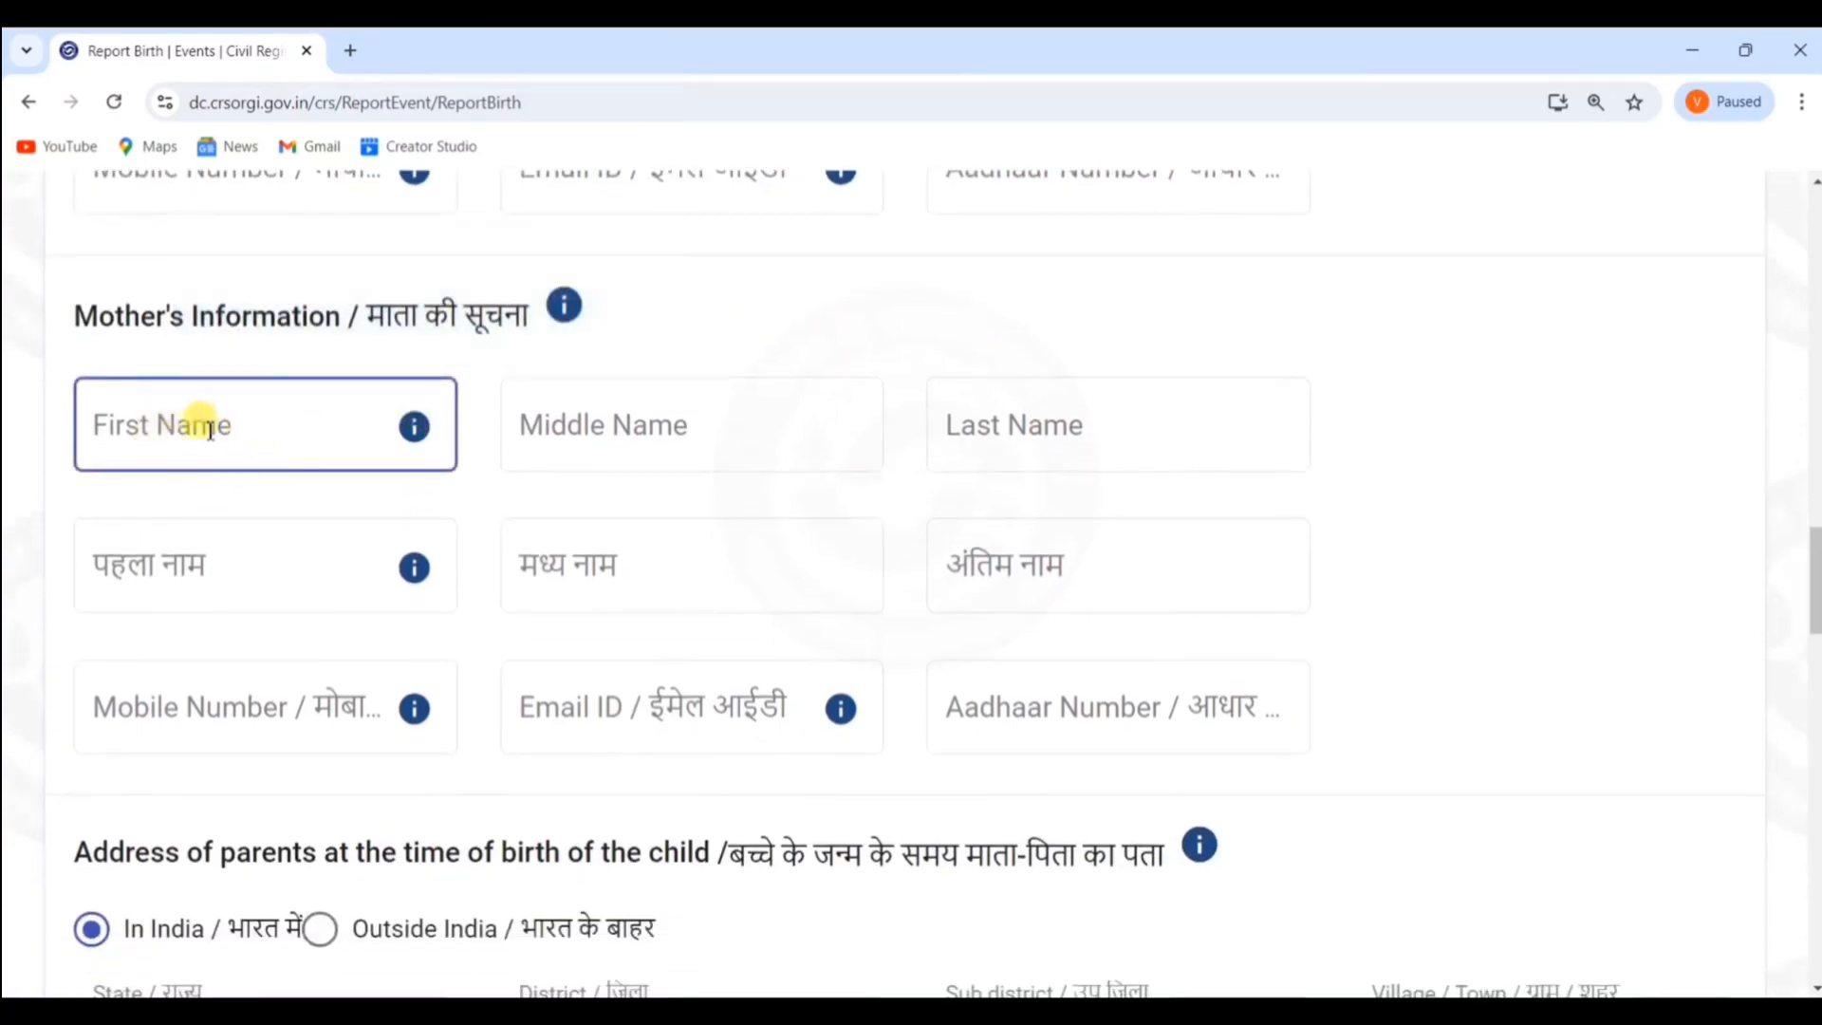
left_click(550, 463)
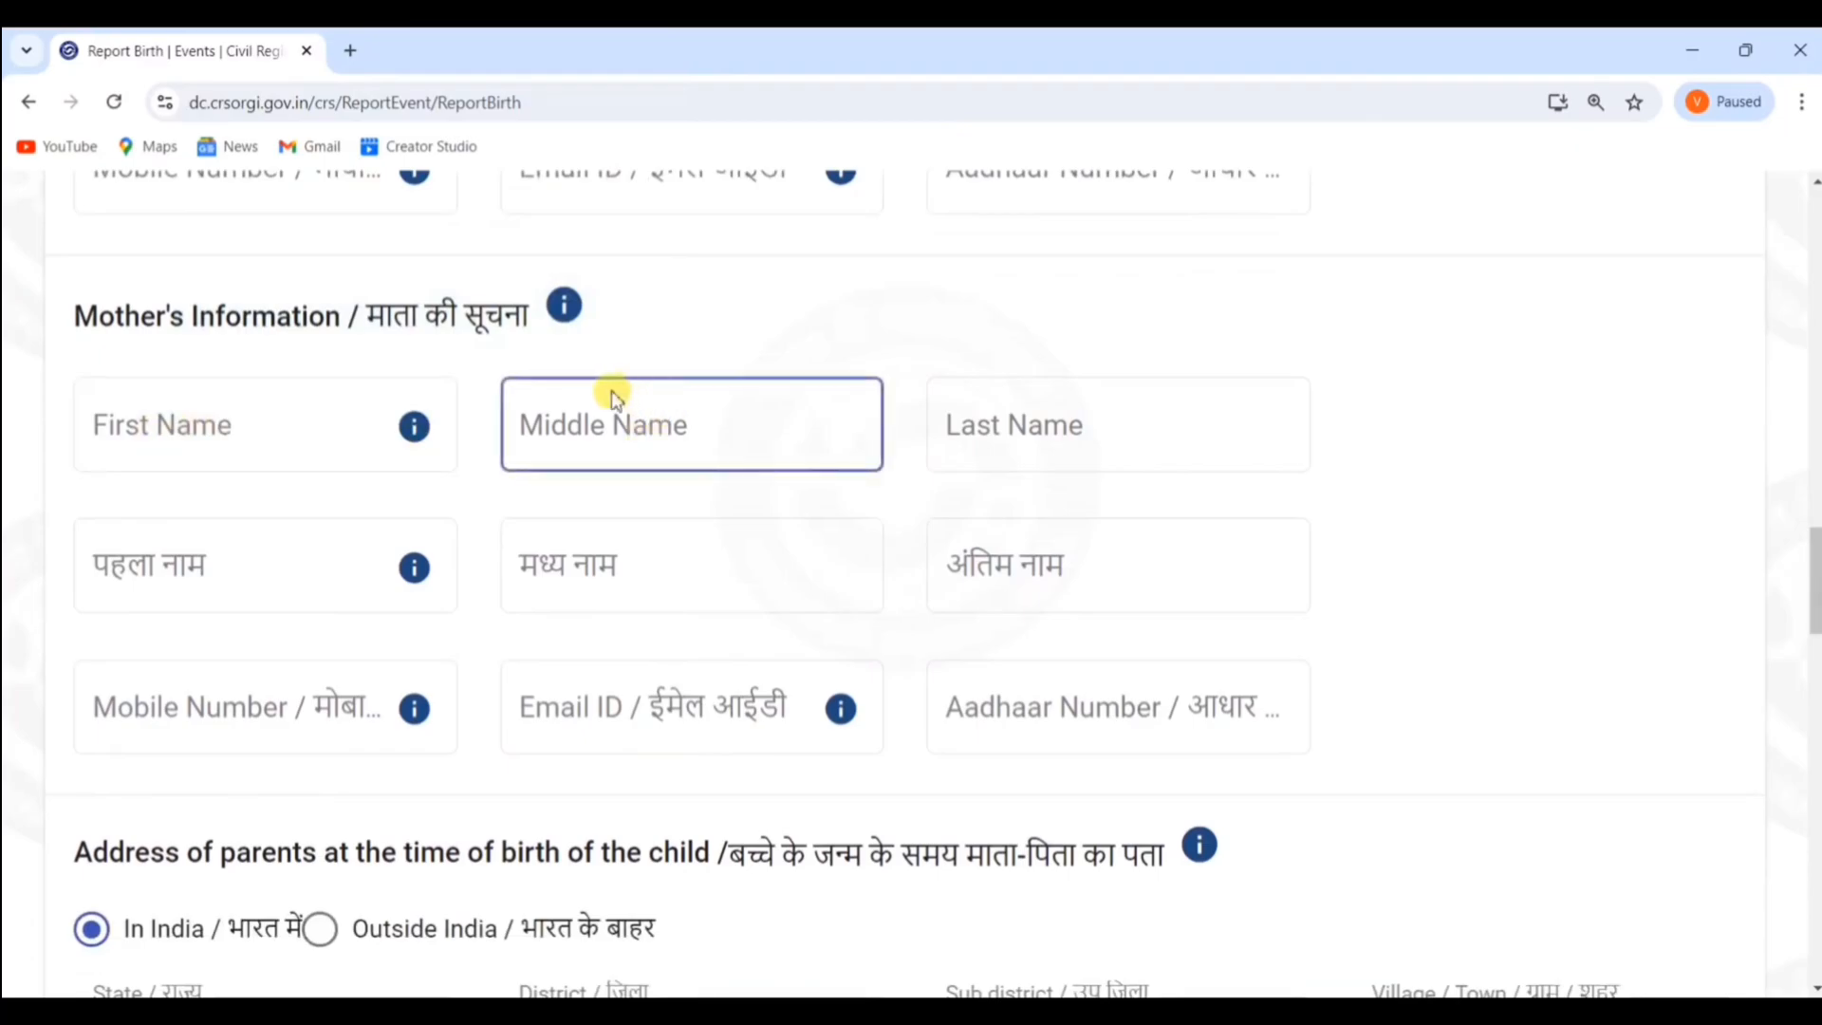
left_click(1066, 397)
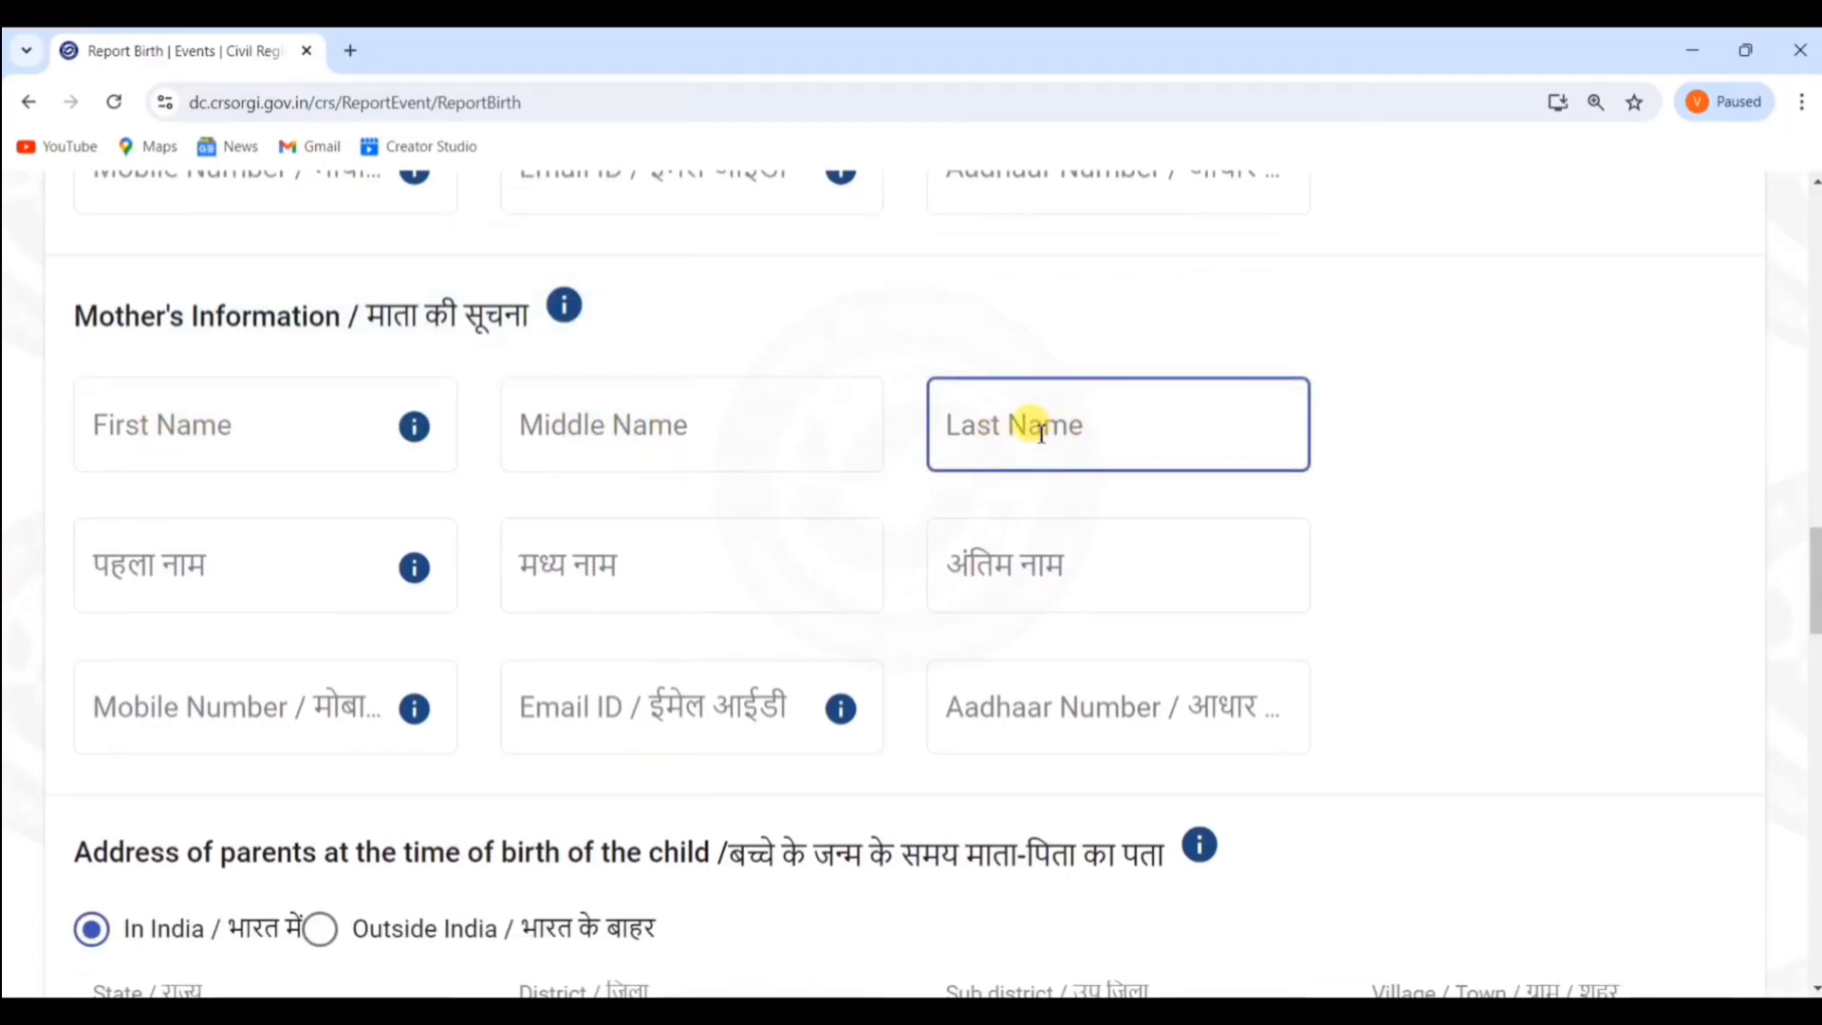
scroll(781, 452, "down", 3)
left_click(174, 345)
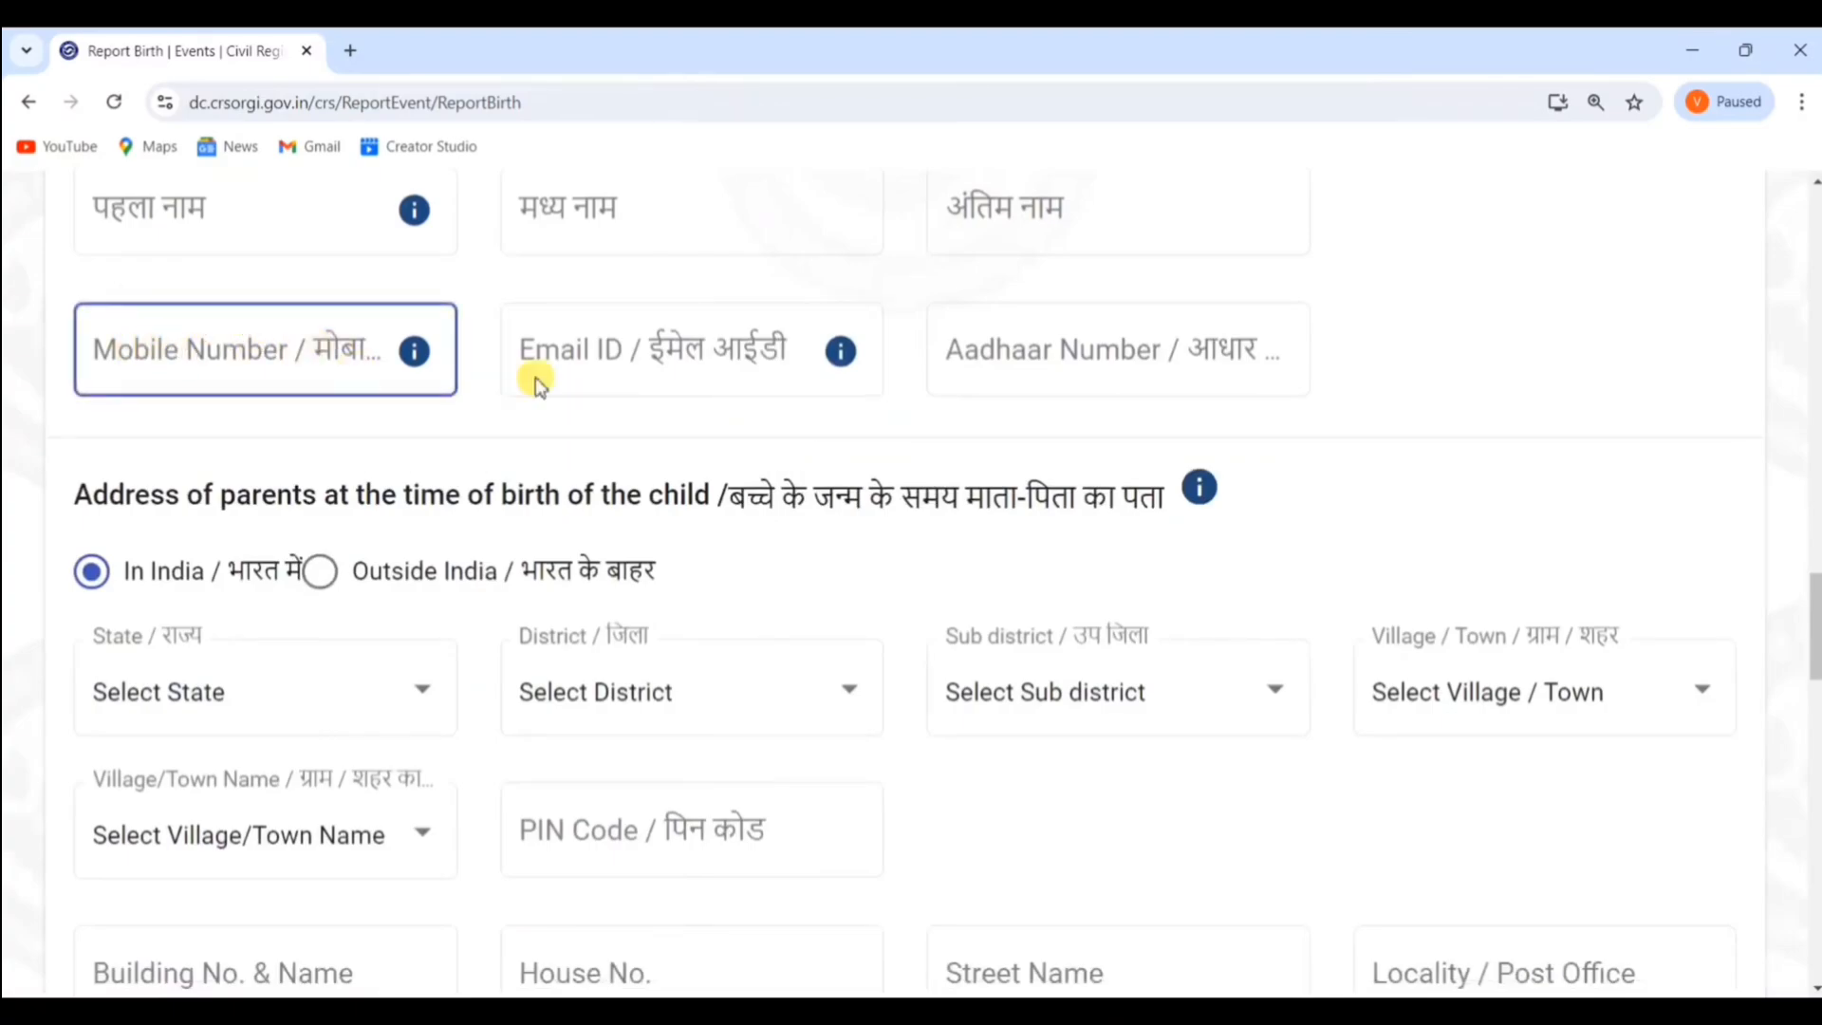
left_click(569, 351)
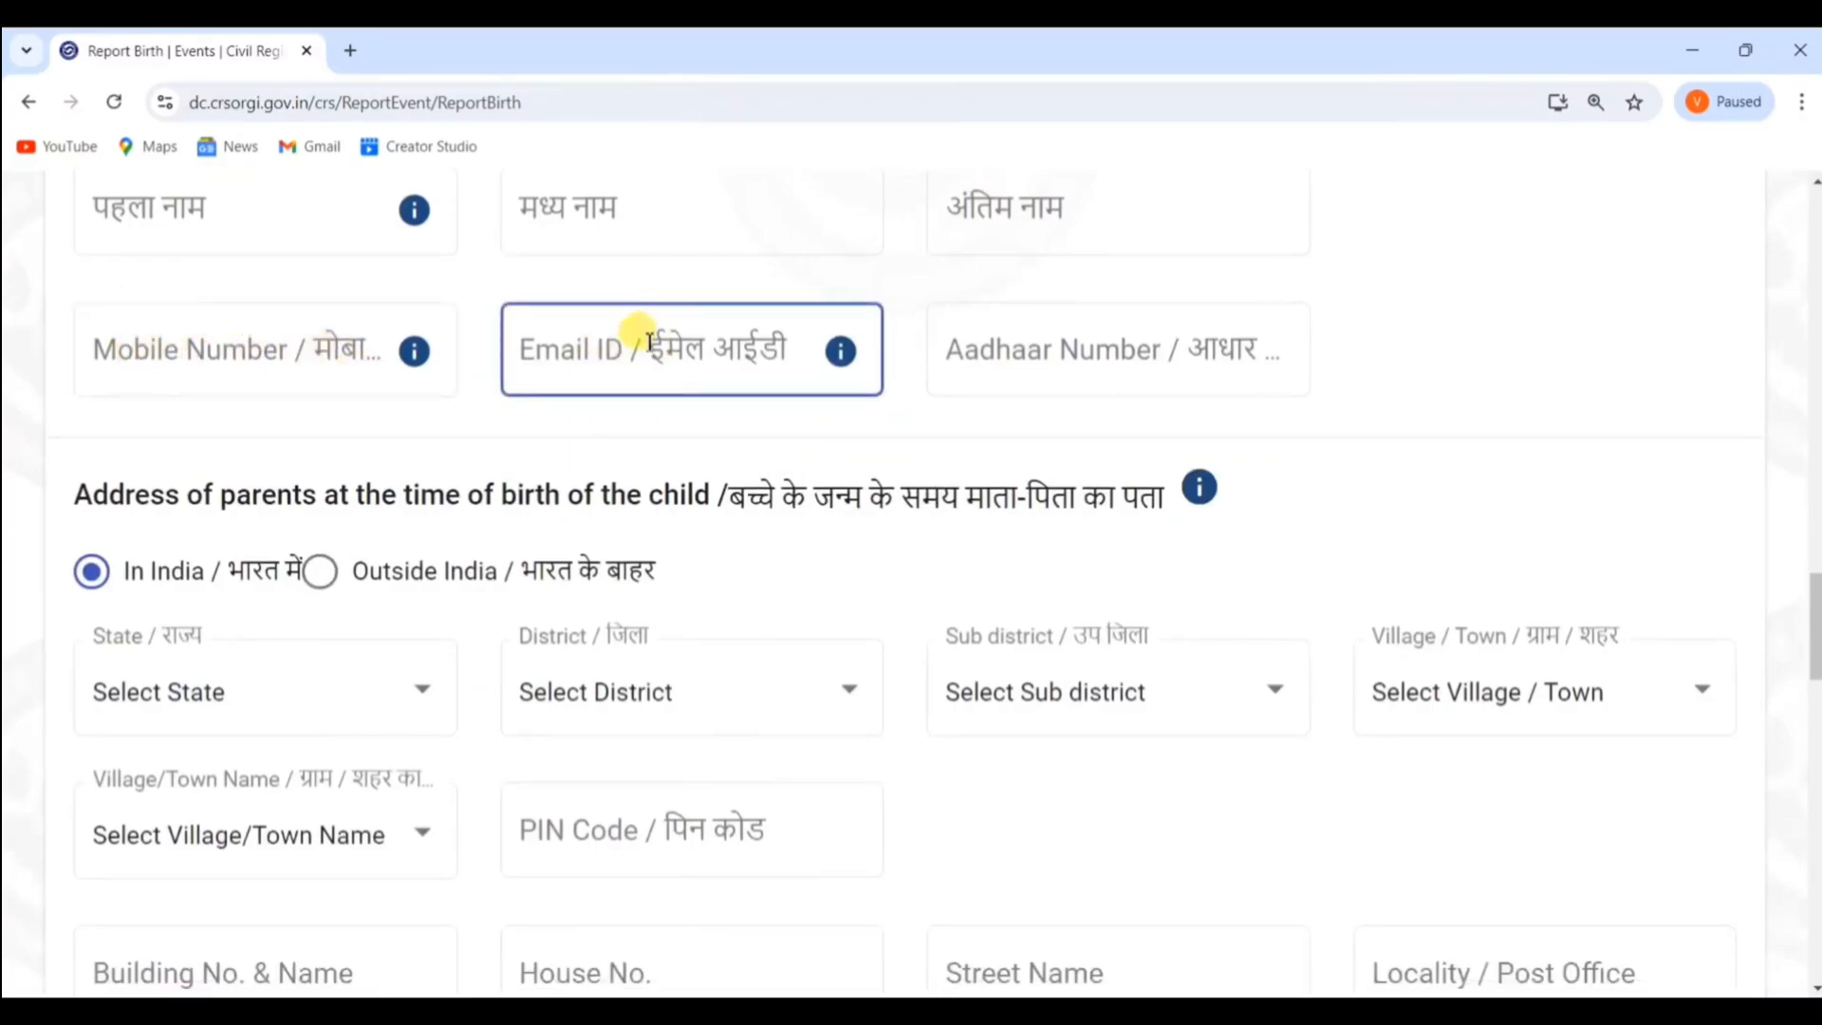
left_click(1078, 356)
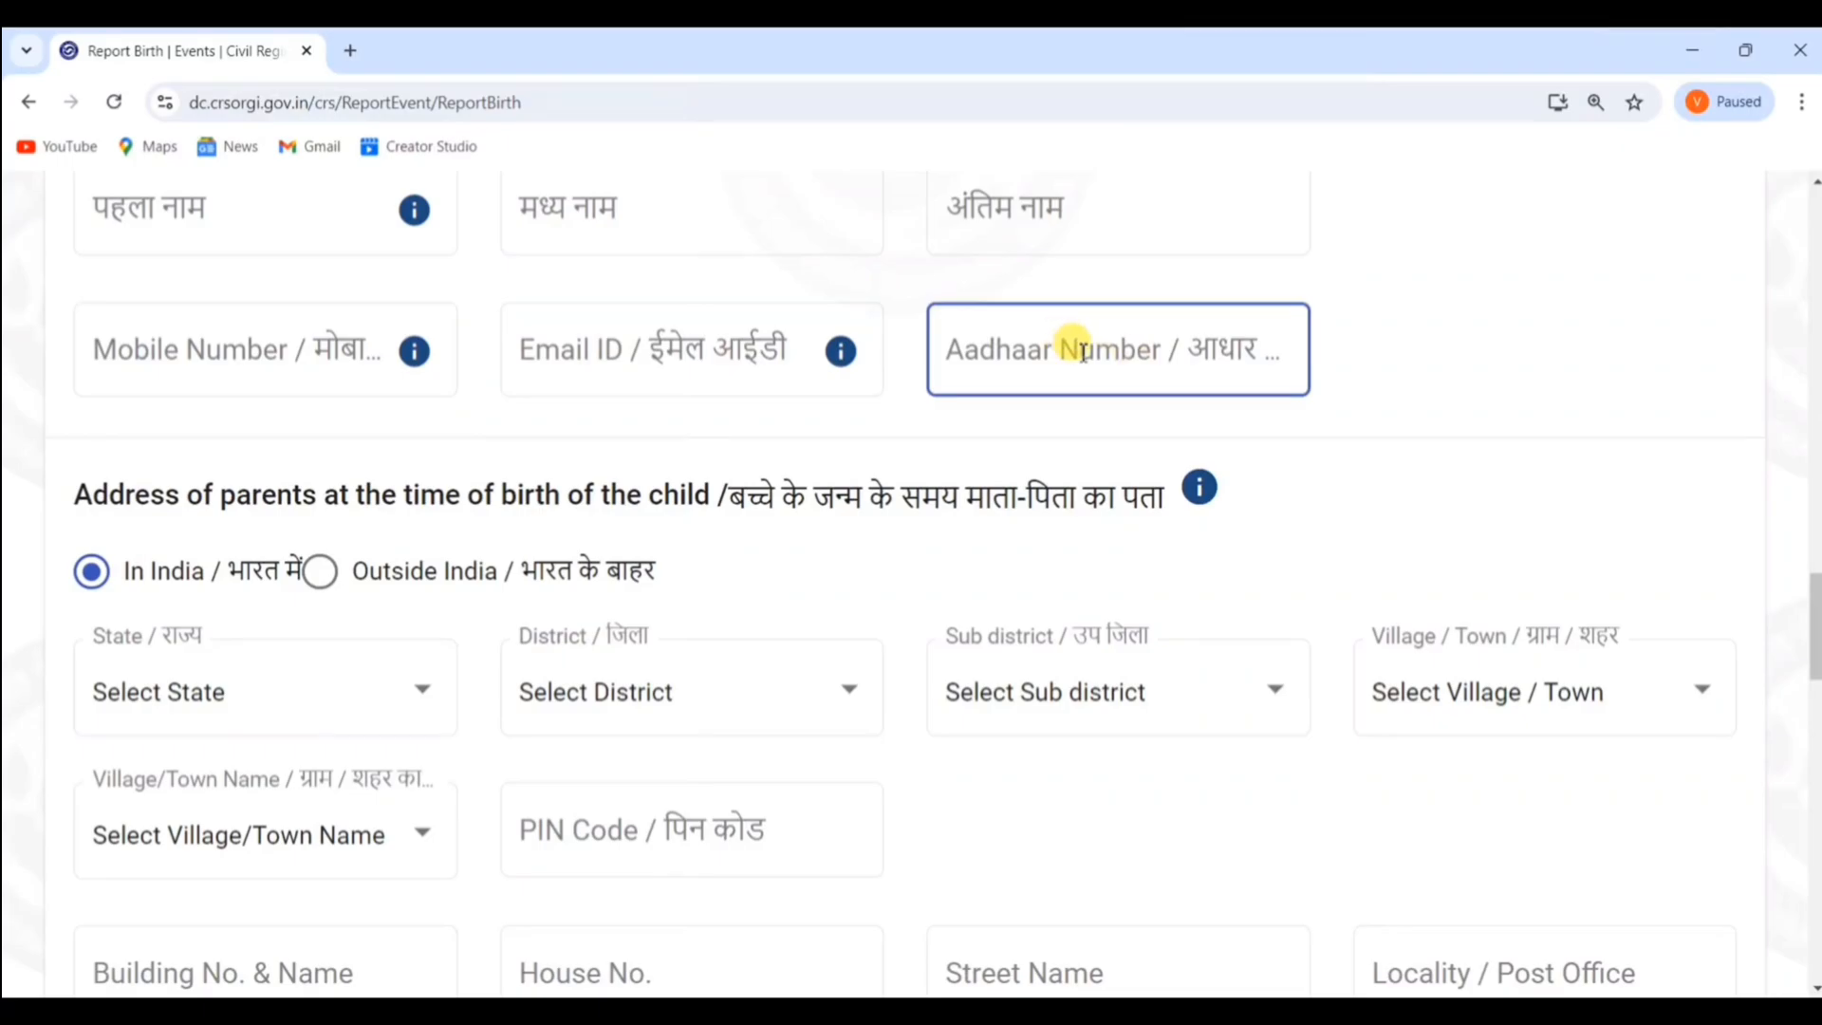
left_click(866, 426)
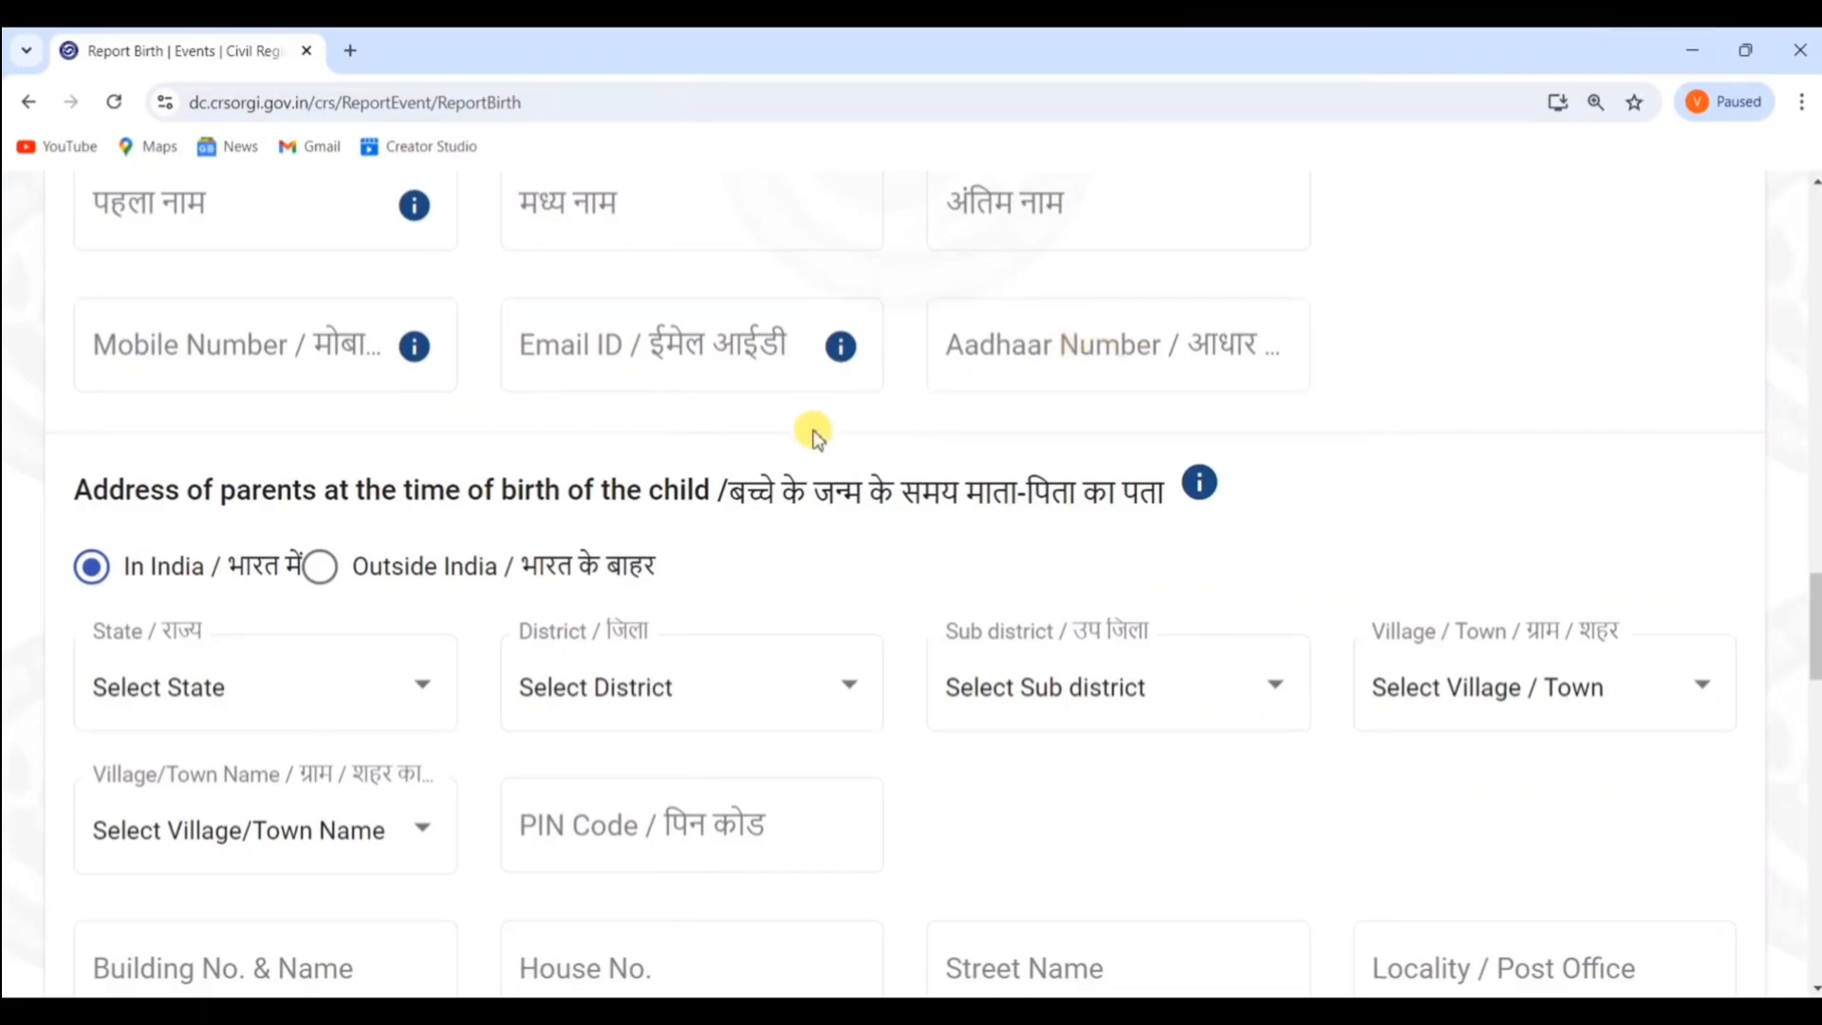
Review the parents' address at the time of birth, from state and district through village or town to PIN code, without filling it in
scroll(814, 427, "down", 2)
left_click_drag(84, 262, 616, 230)
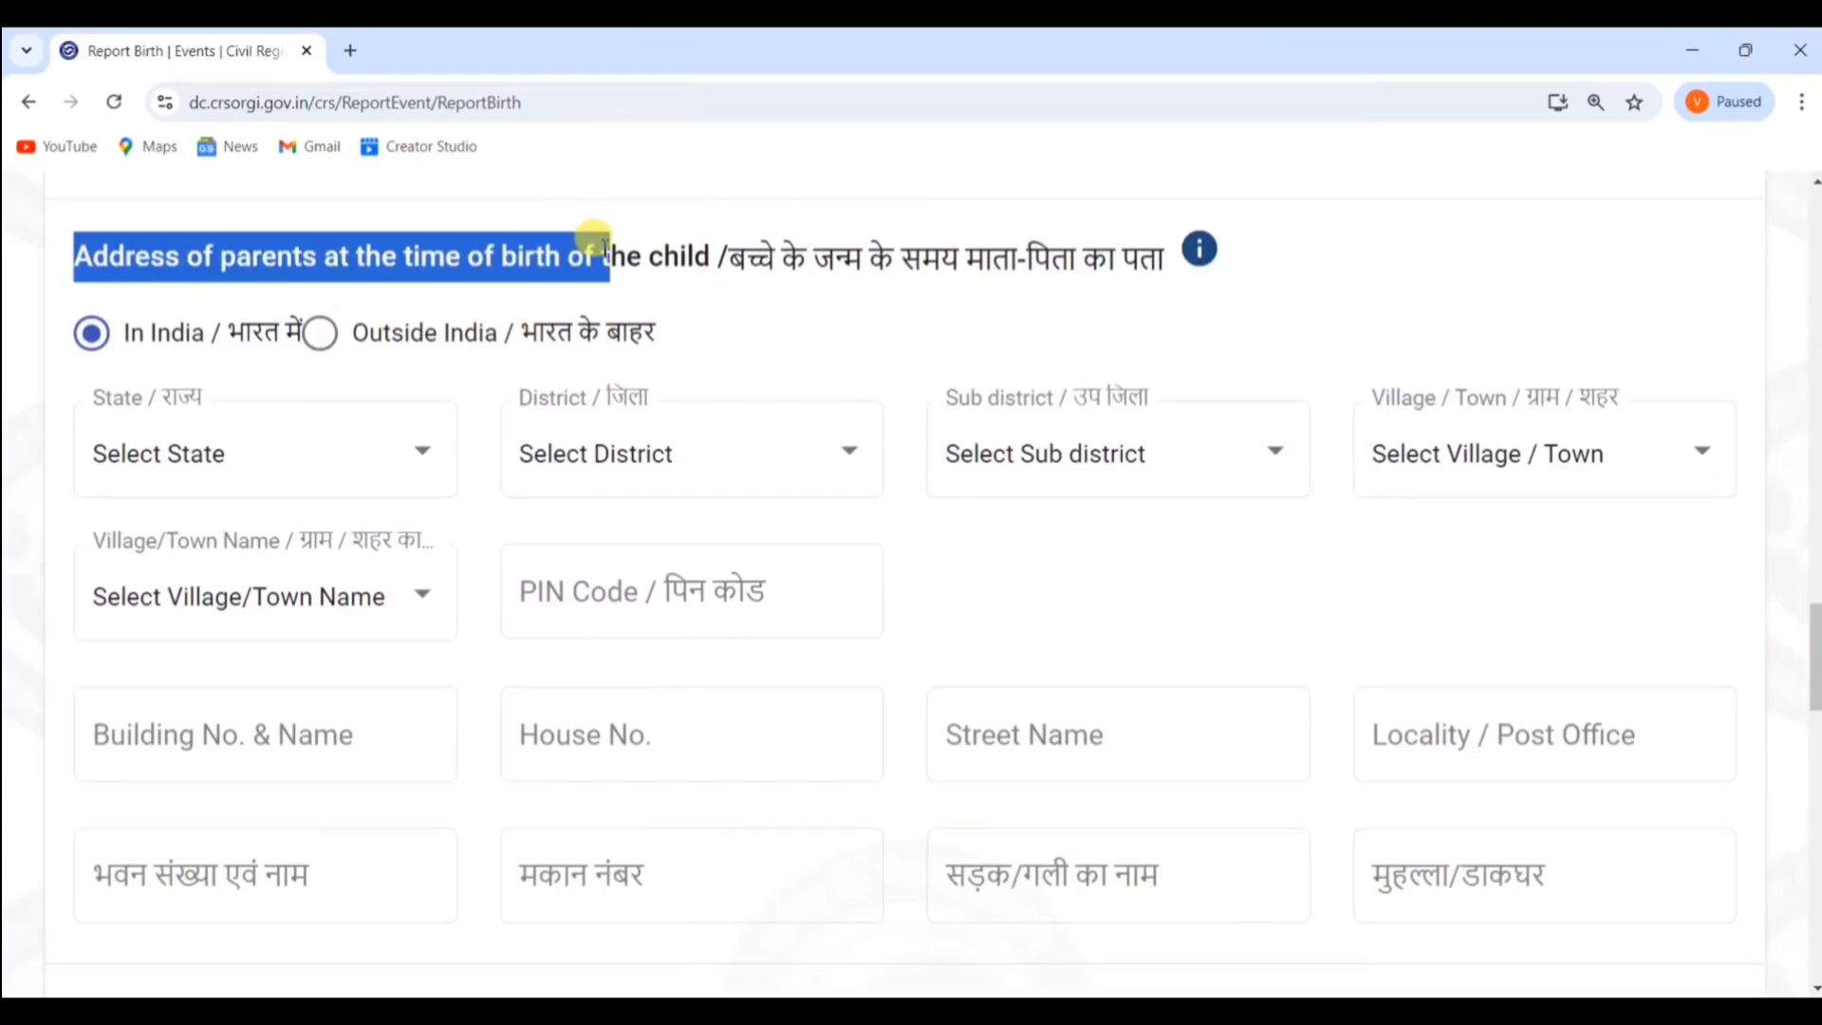
left_click(734, 263)
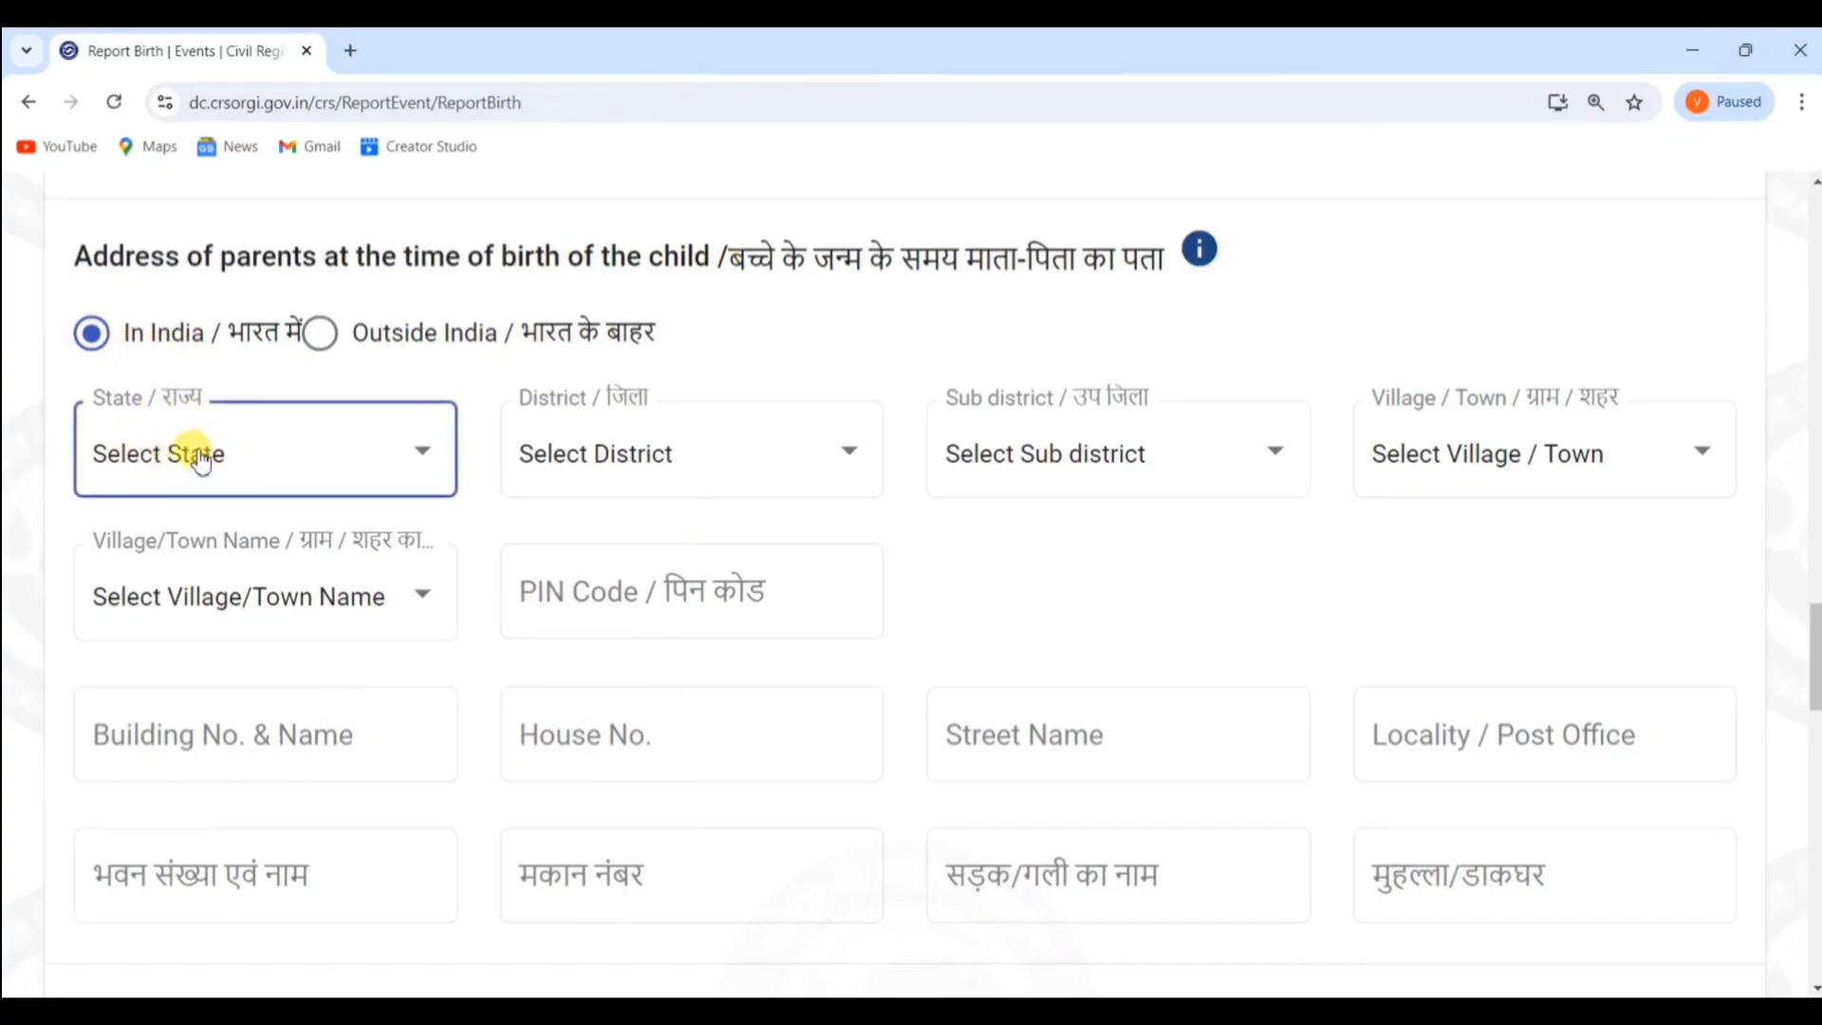
left_click(645, 484)
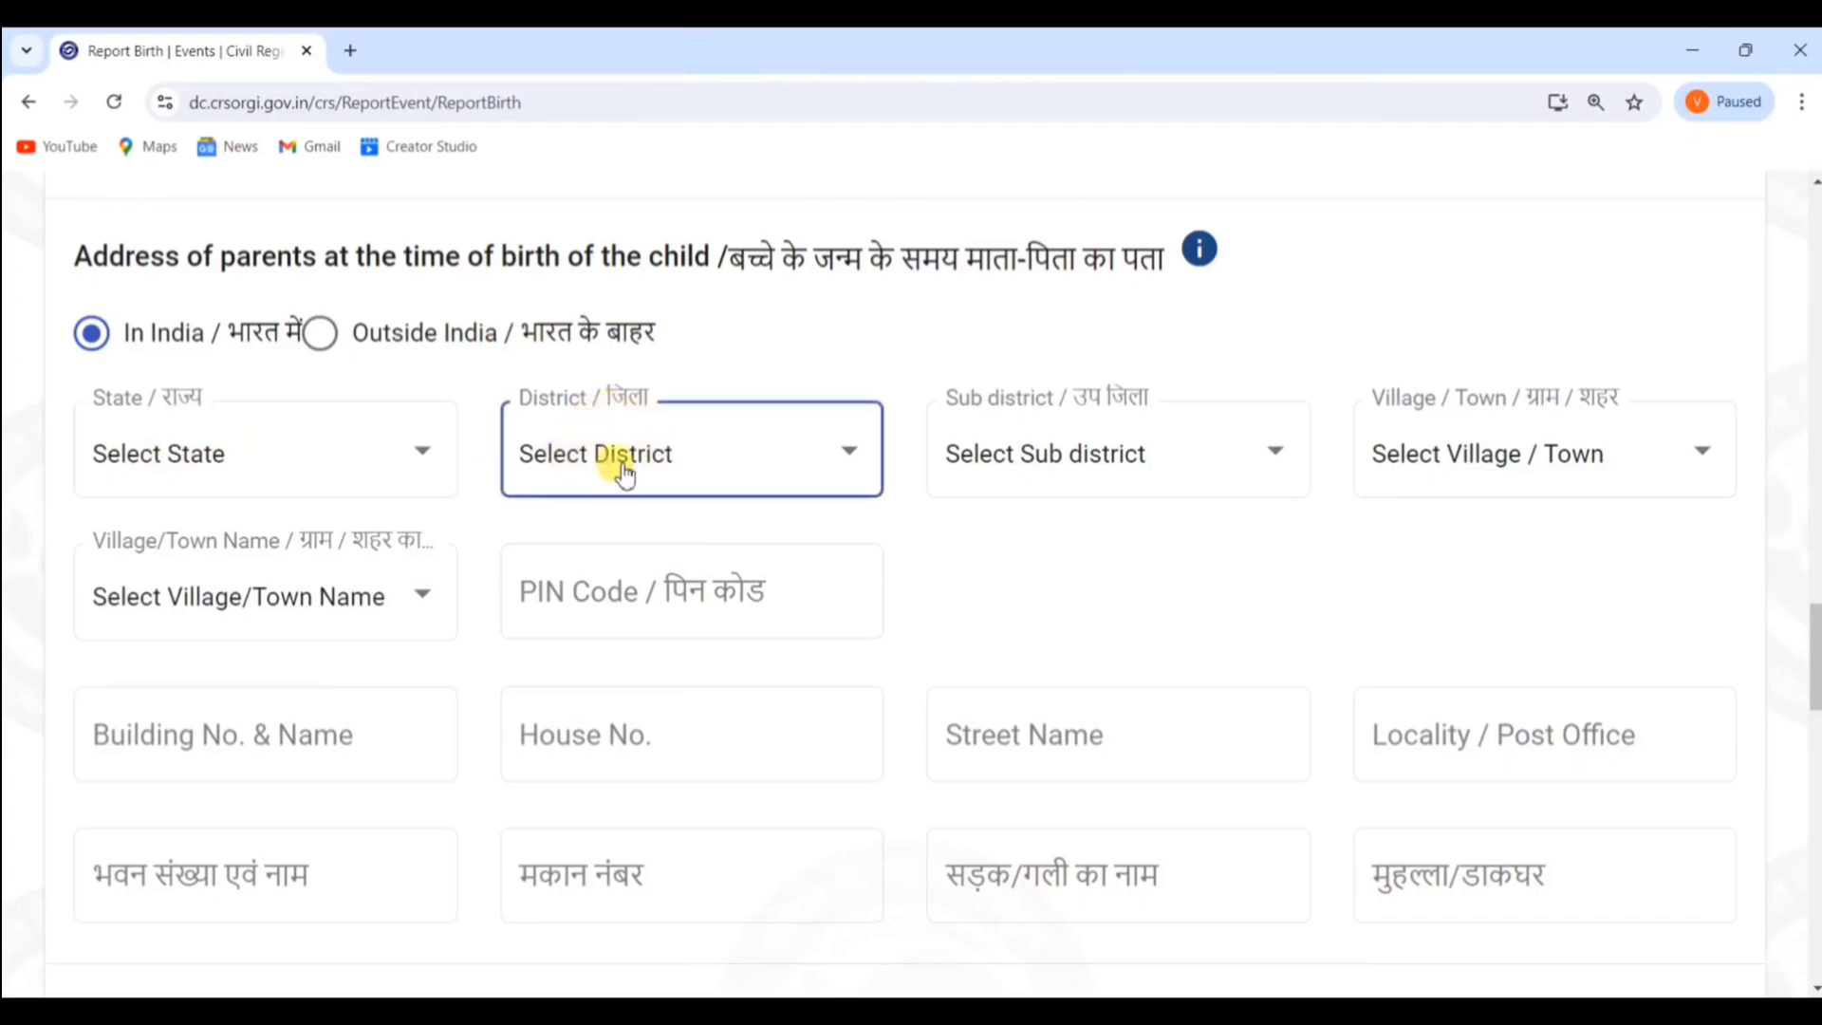
left_click(1148, 470)
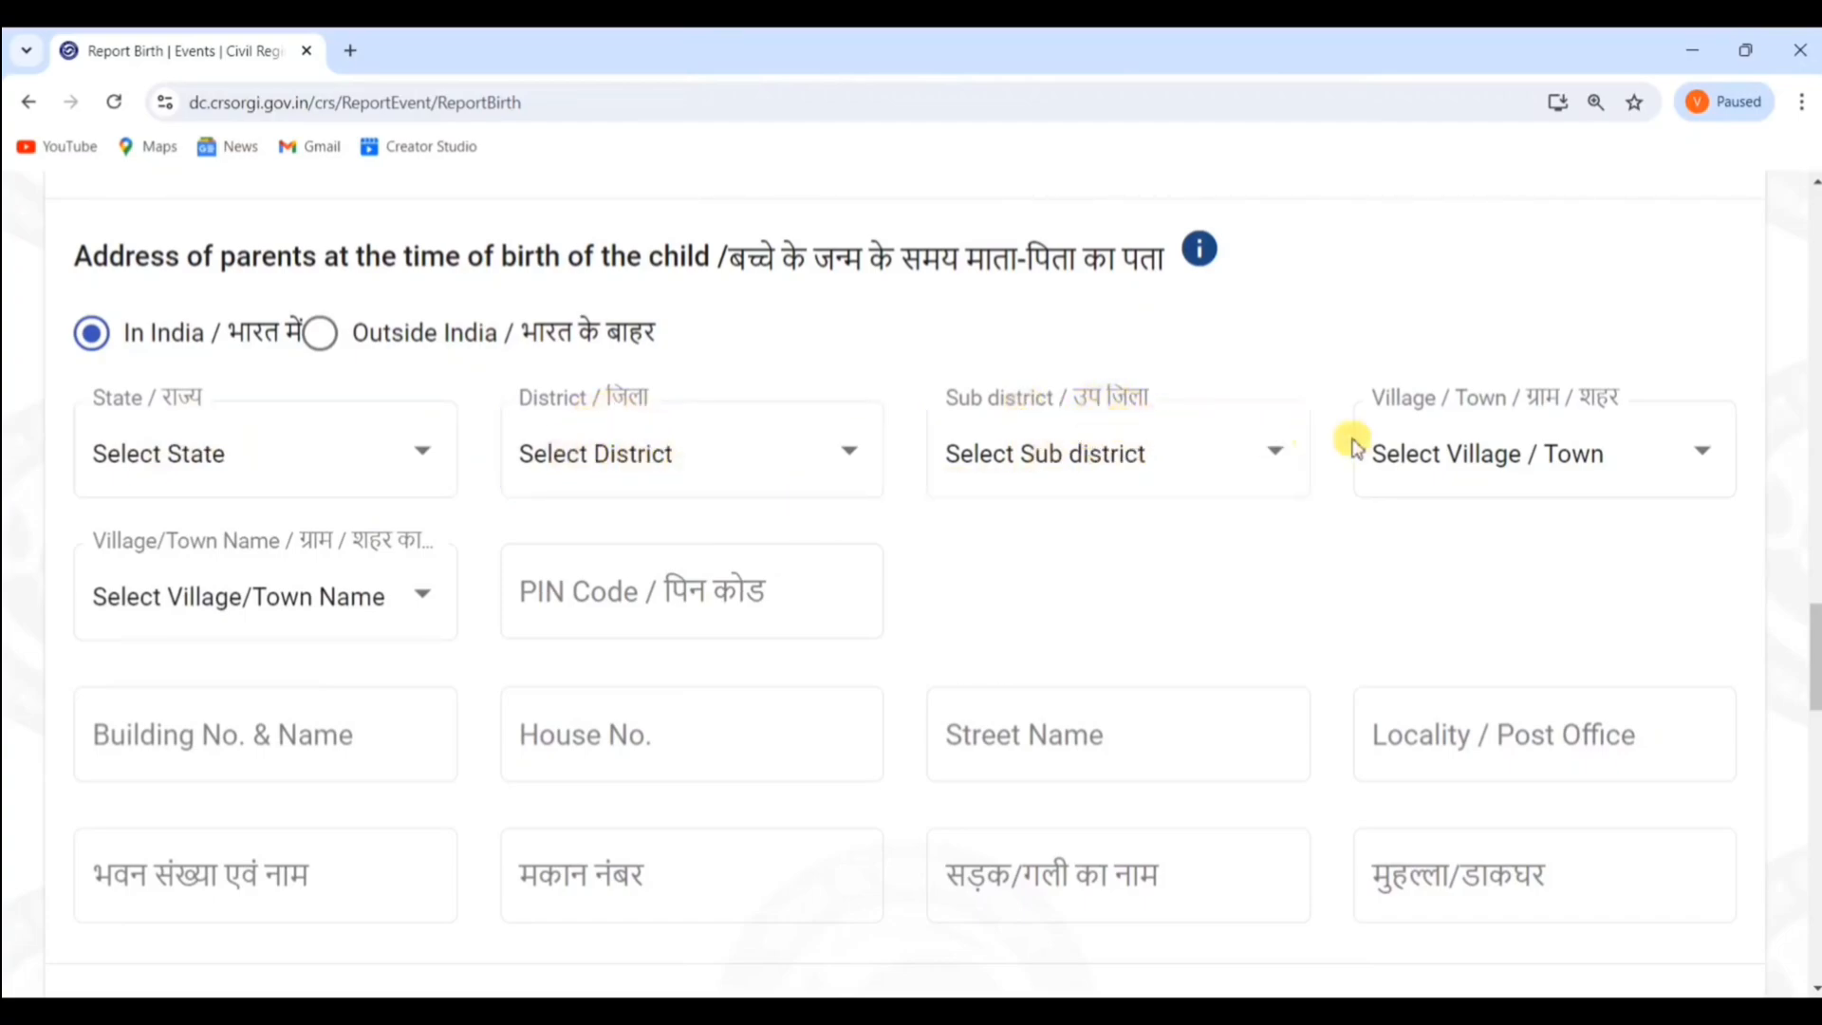
left_click(1497, 417)
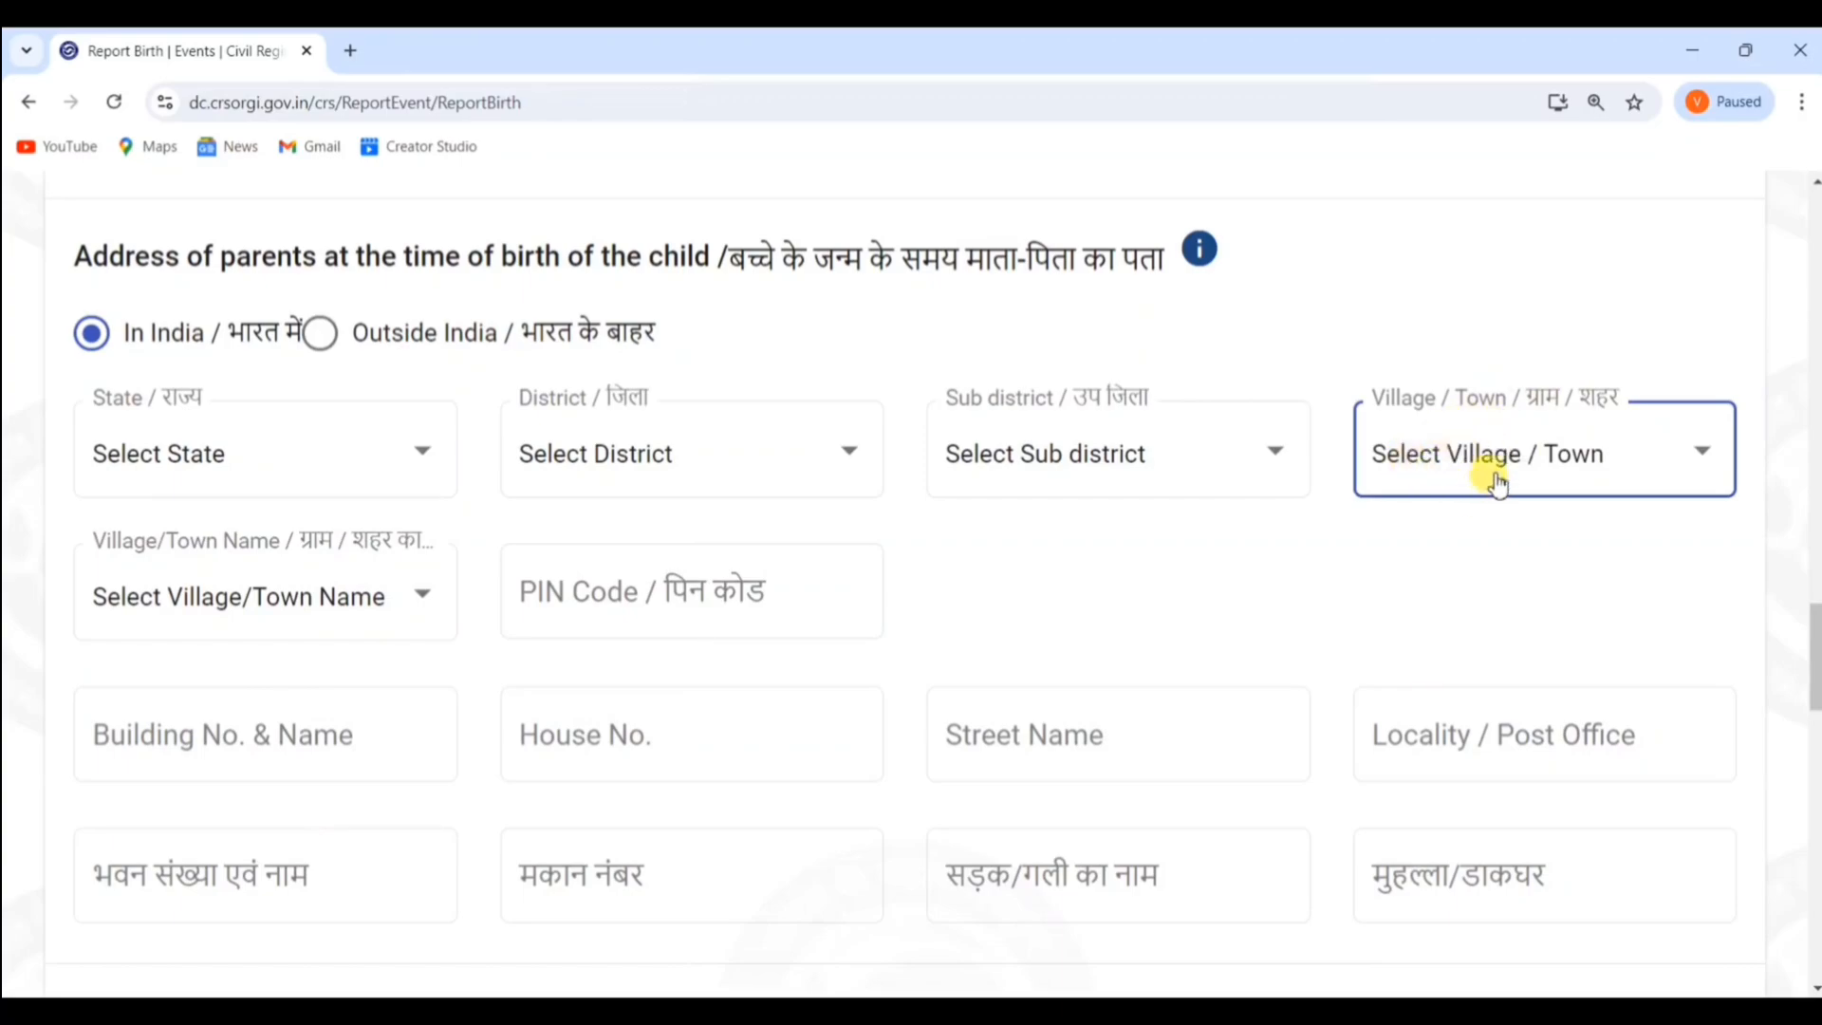
scroll(997, 517, "down", 1)
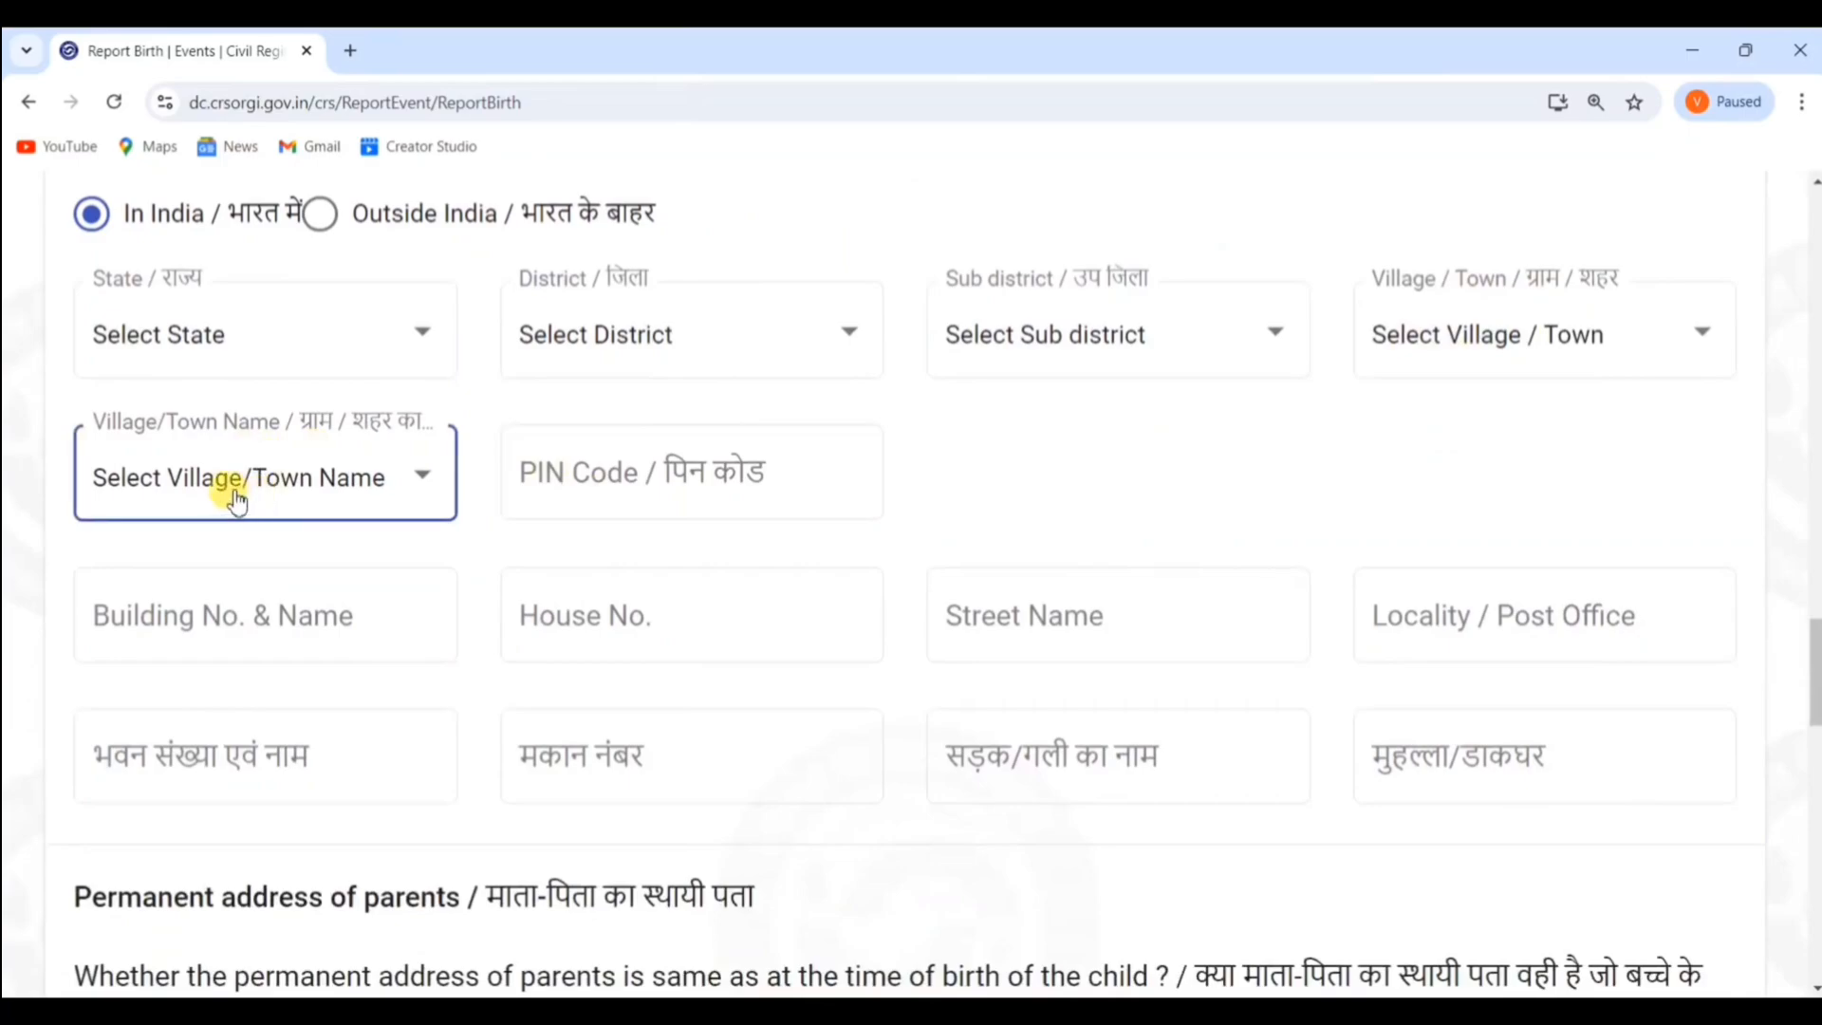
left_click(536, 465)
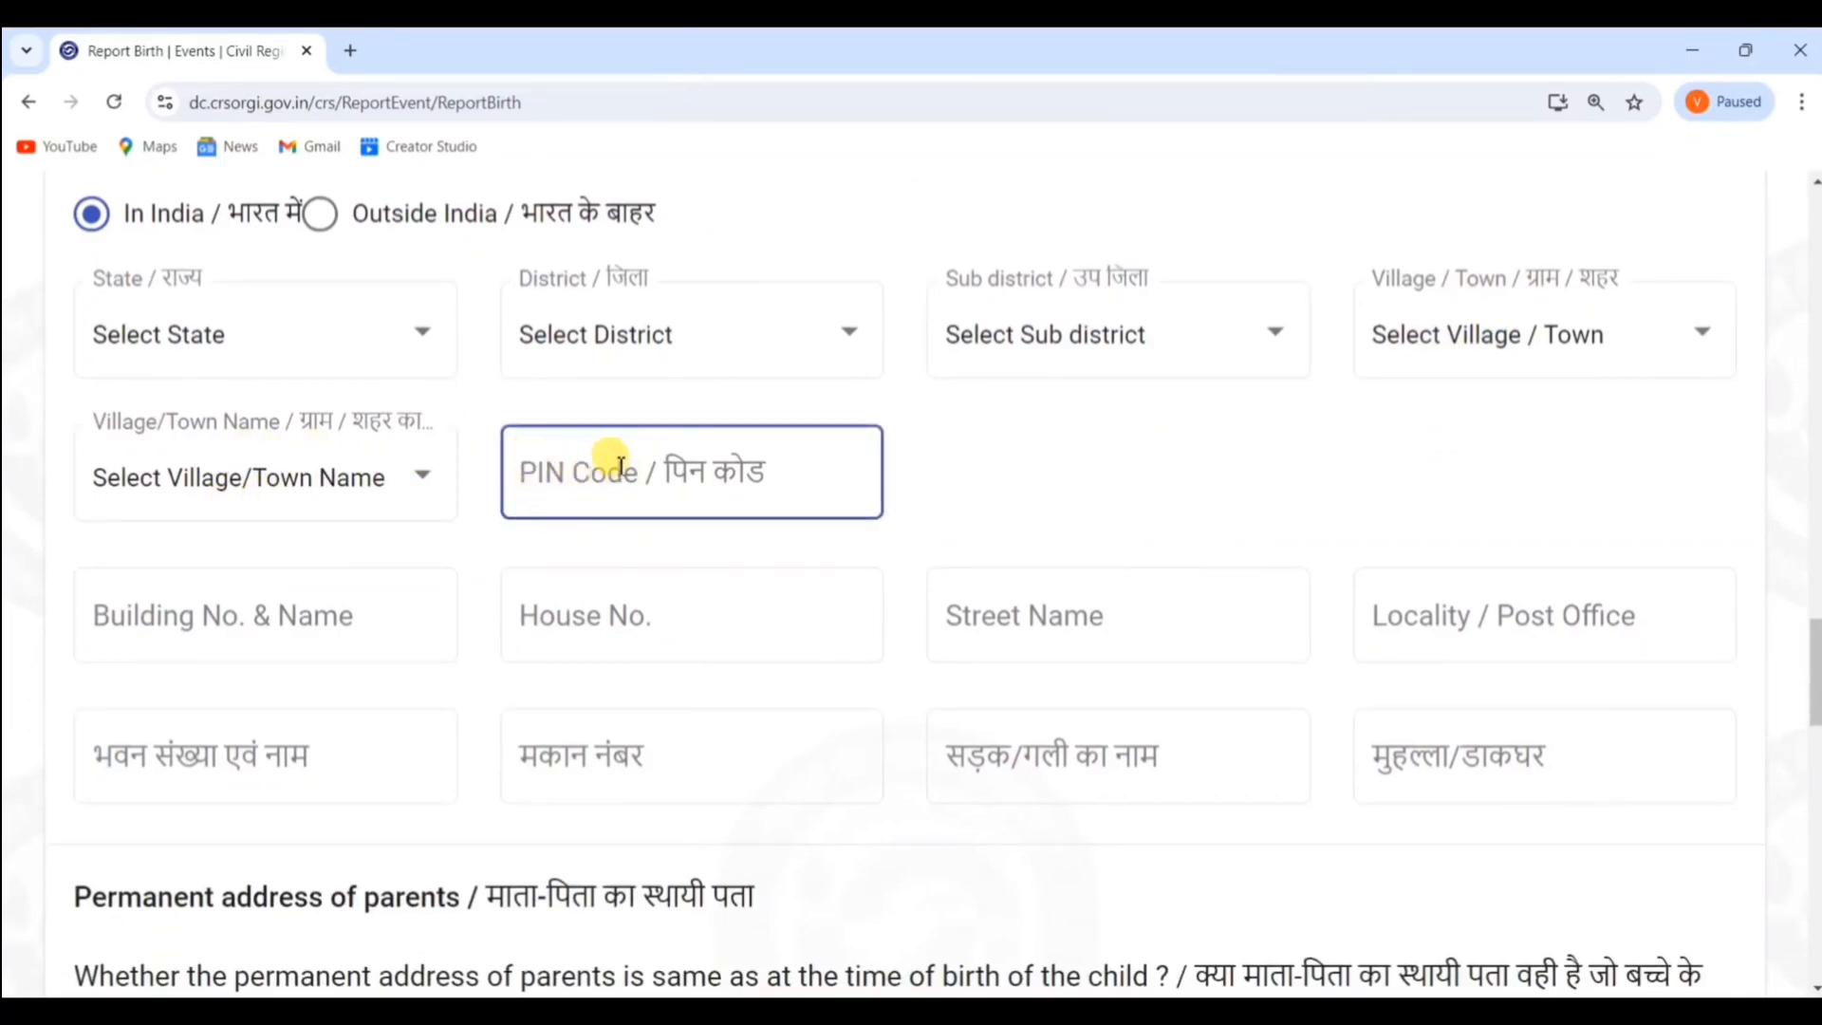
Review the building, house number, street and locality or post office fields of the parents' address without filling them in
scroll(612, 464, "down", 2)
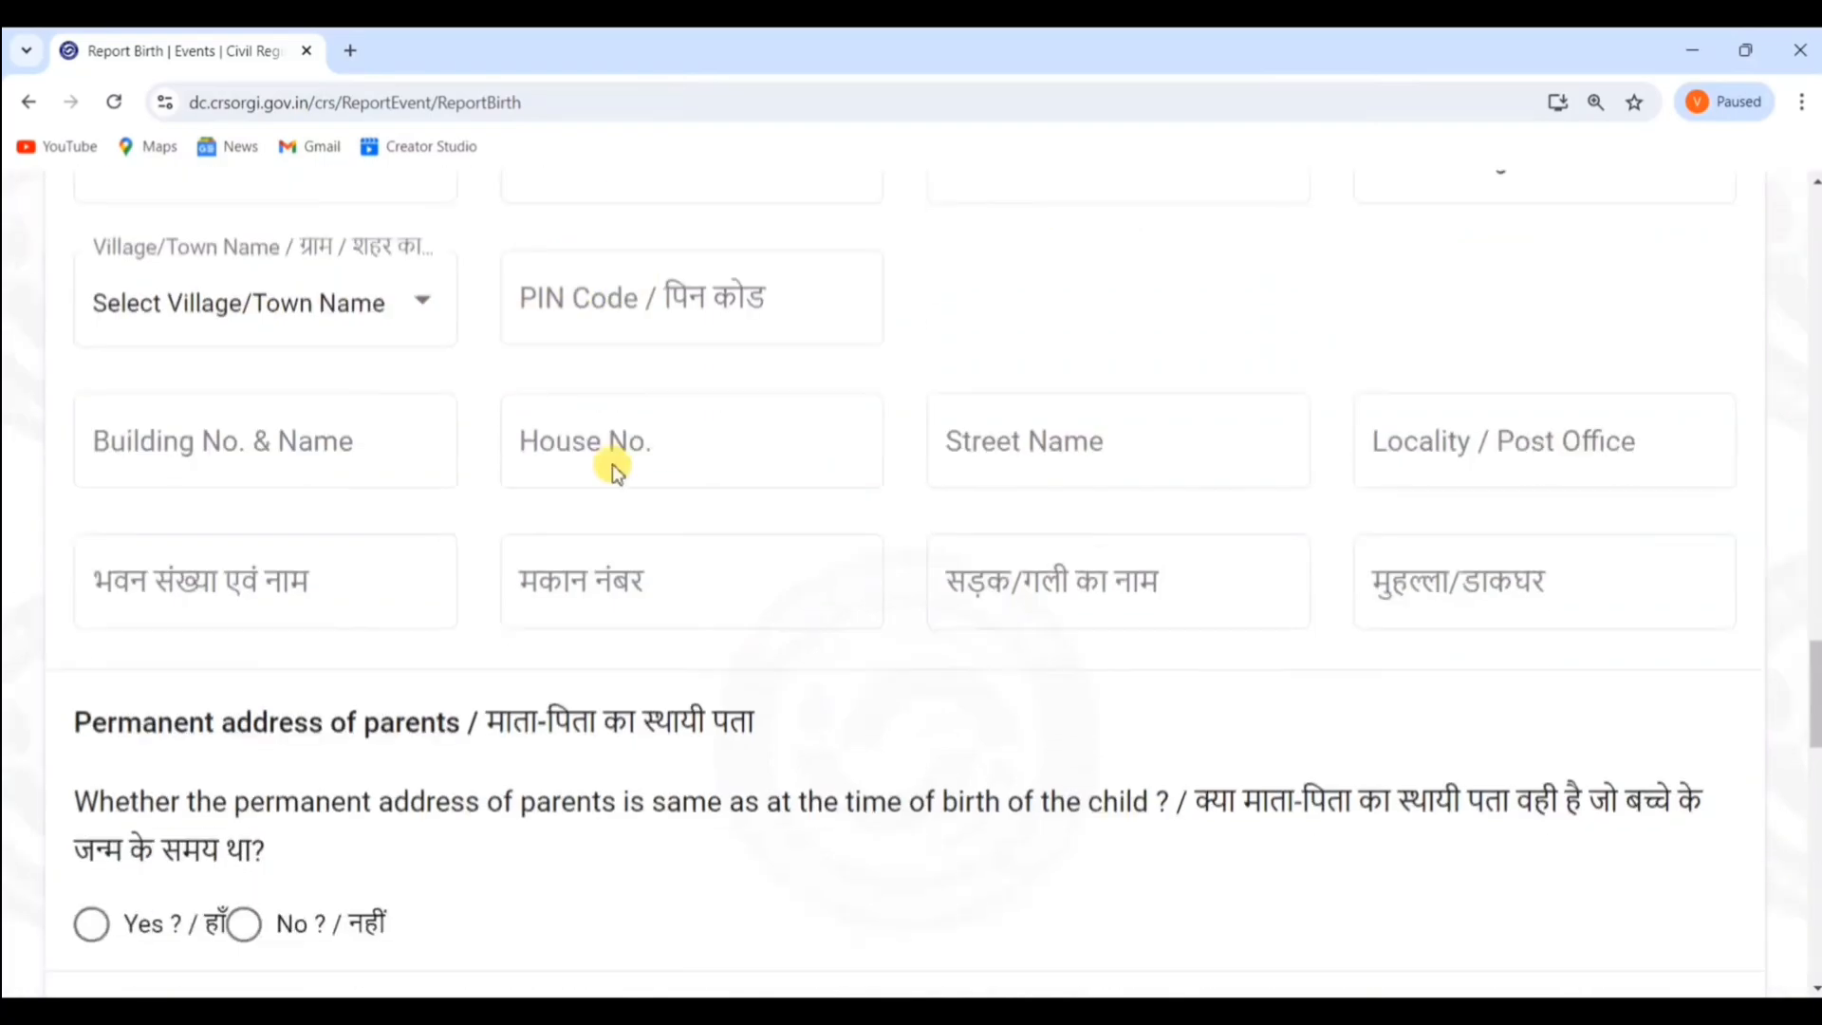
left_click(245, 414)
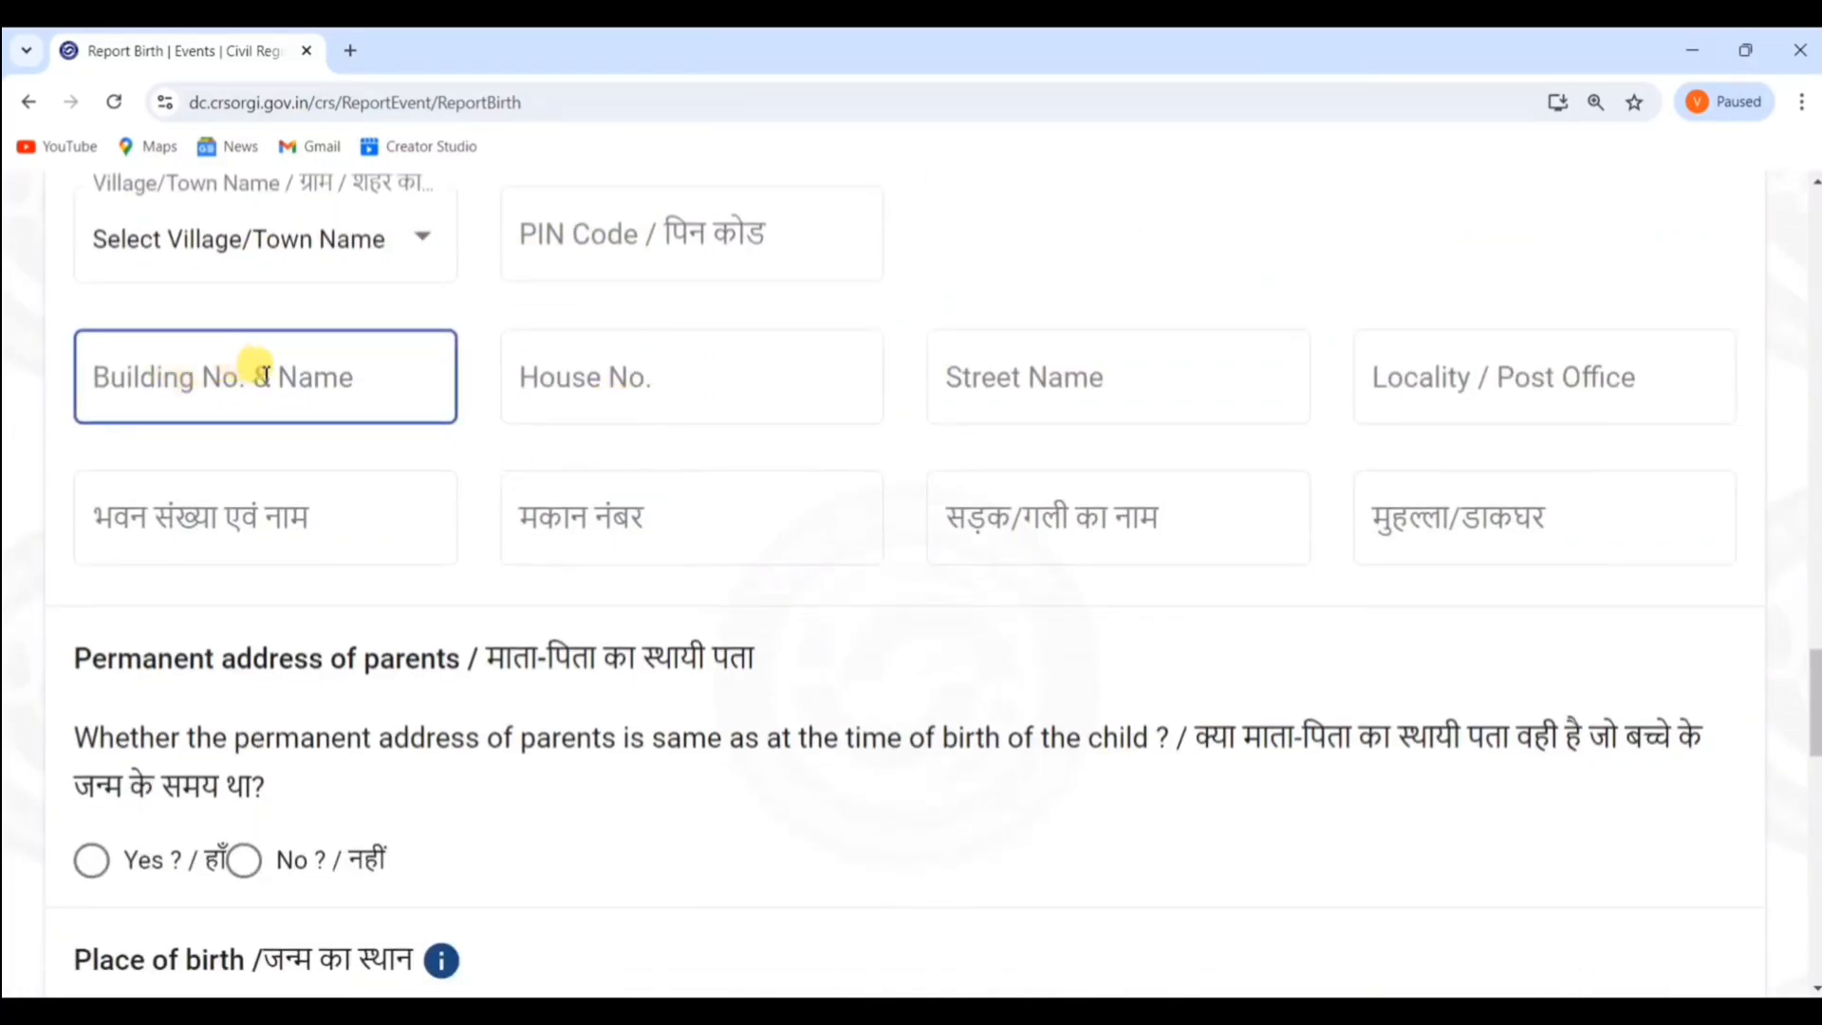
left_click(594, 360)
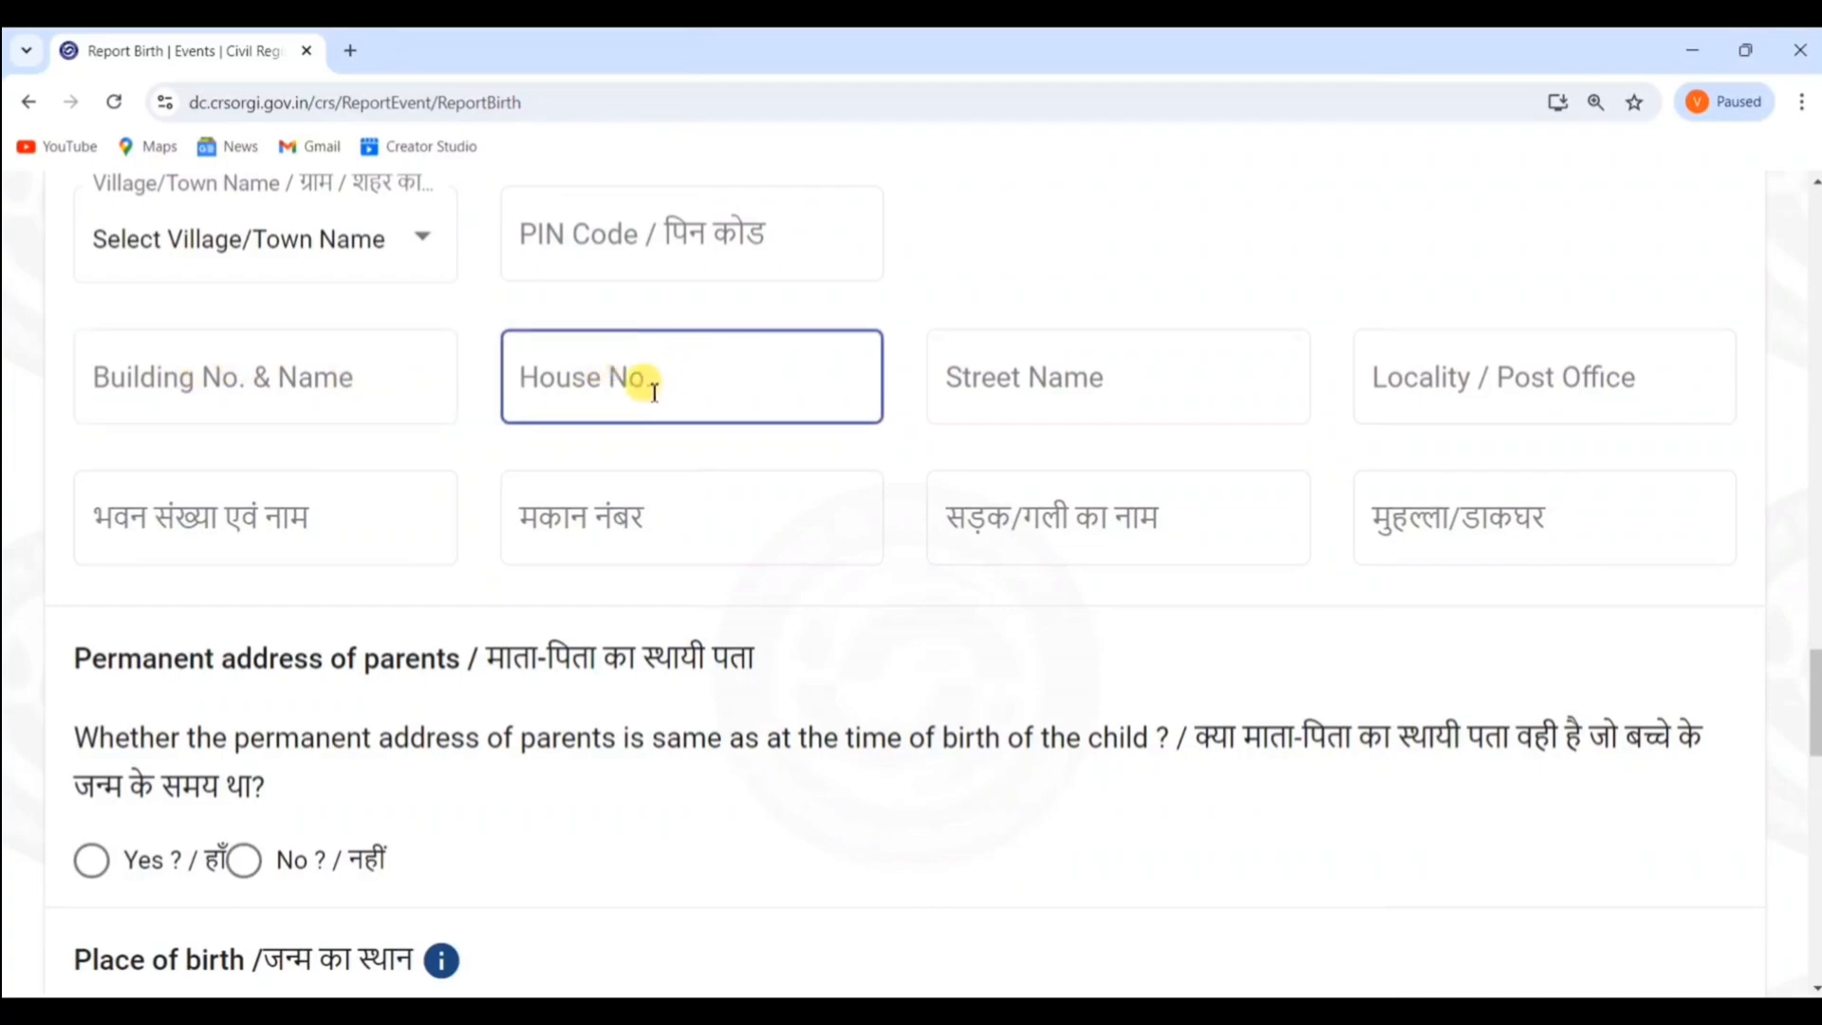
left_click(977, 377)
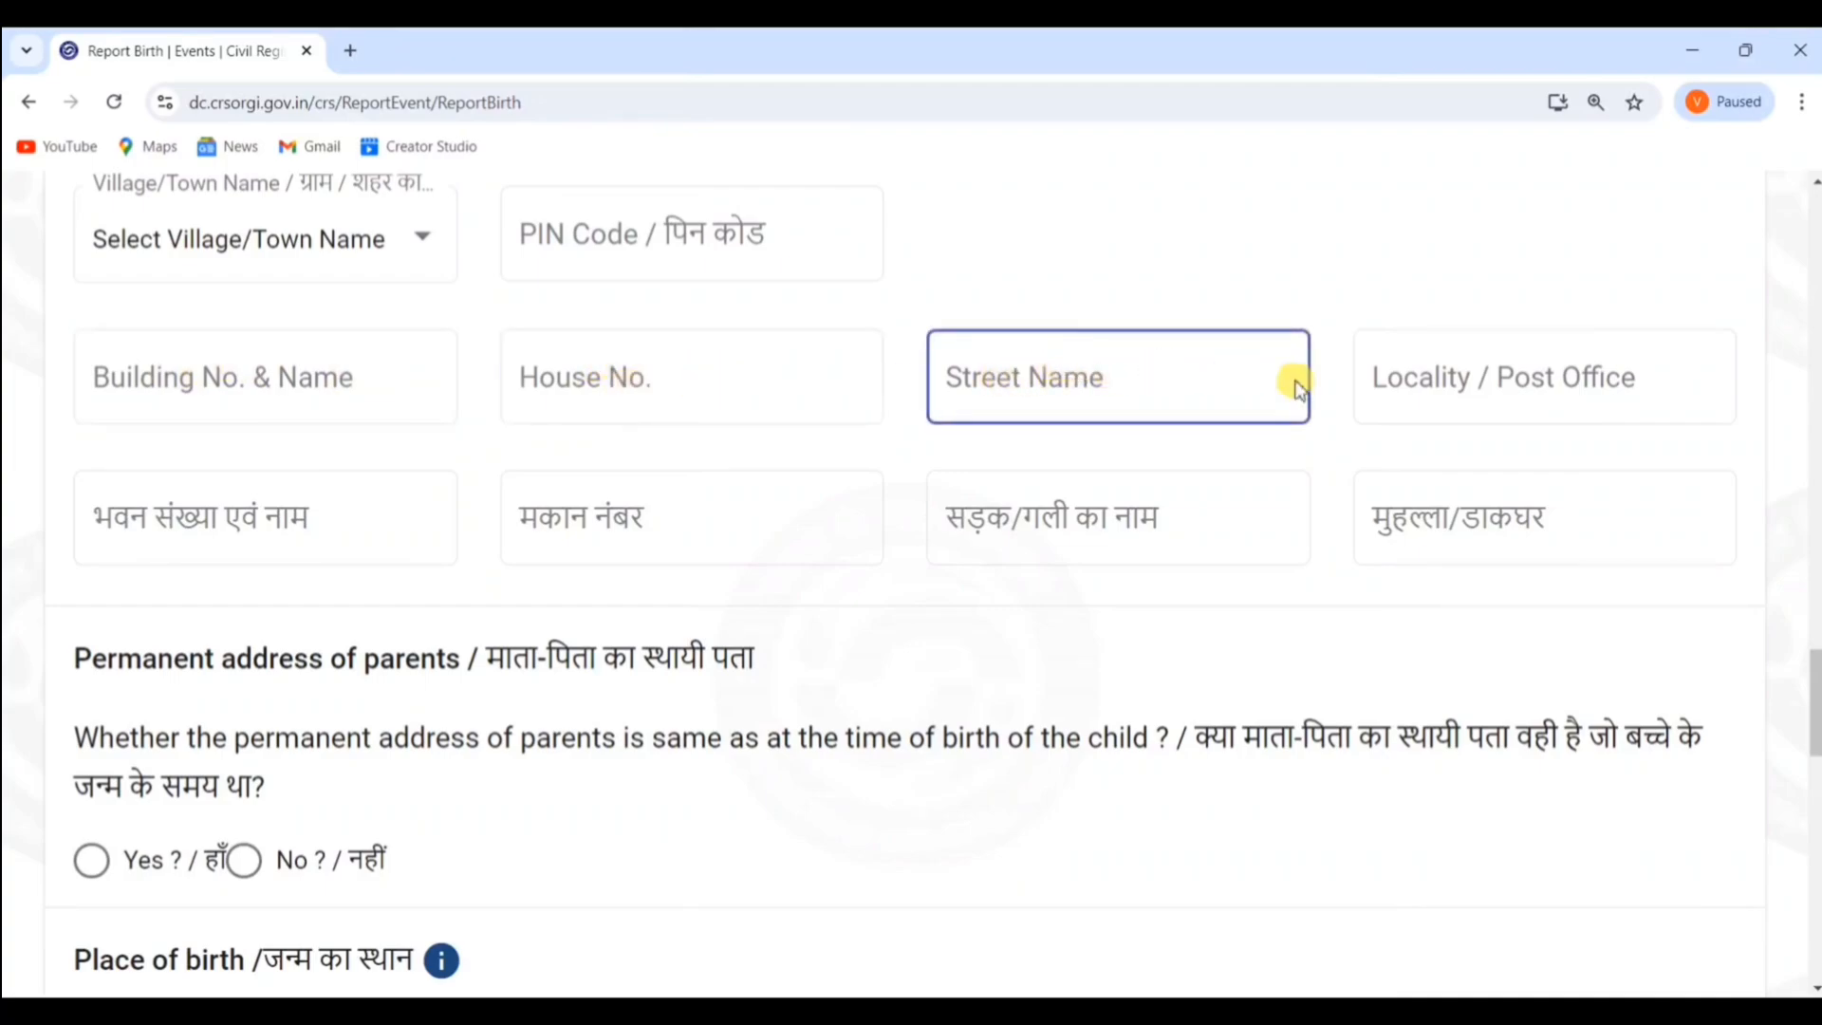
left_click(1500, 377)
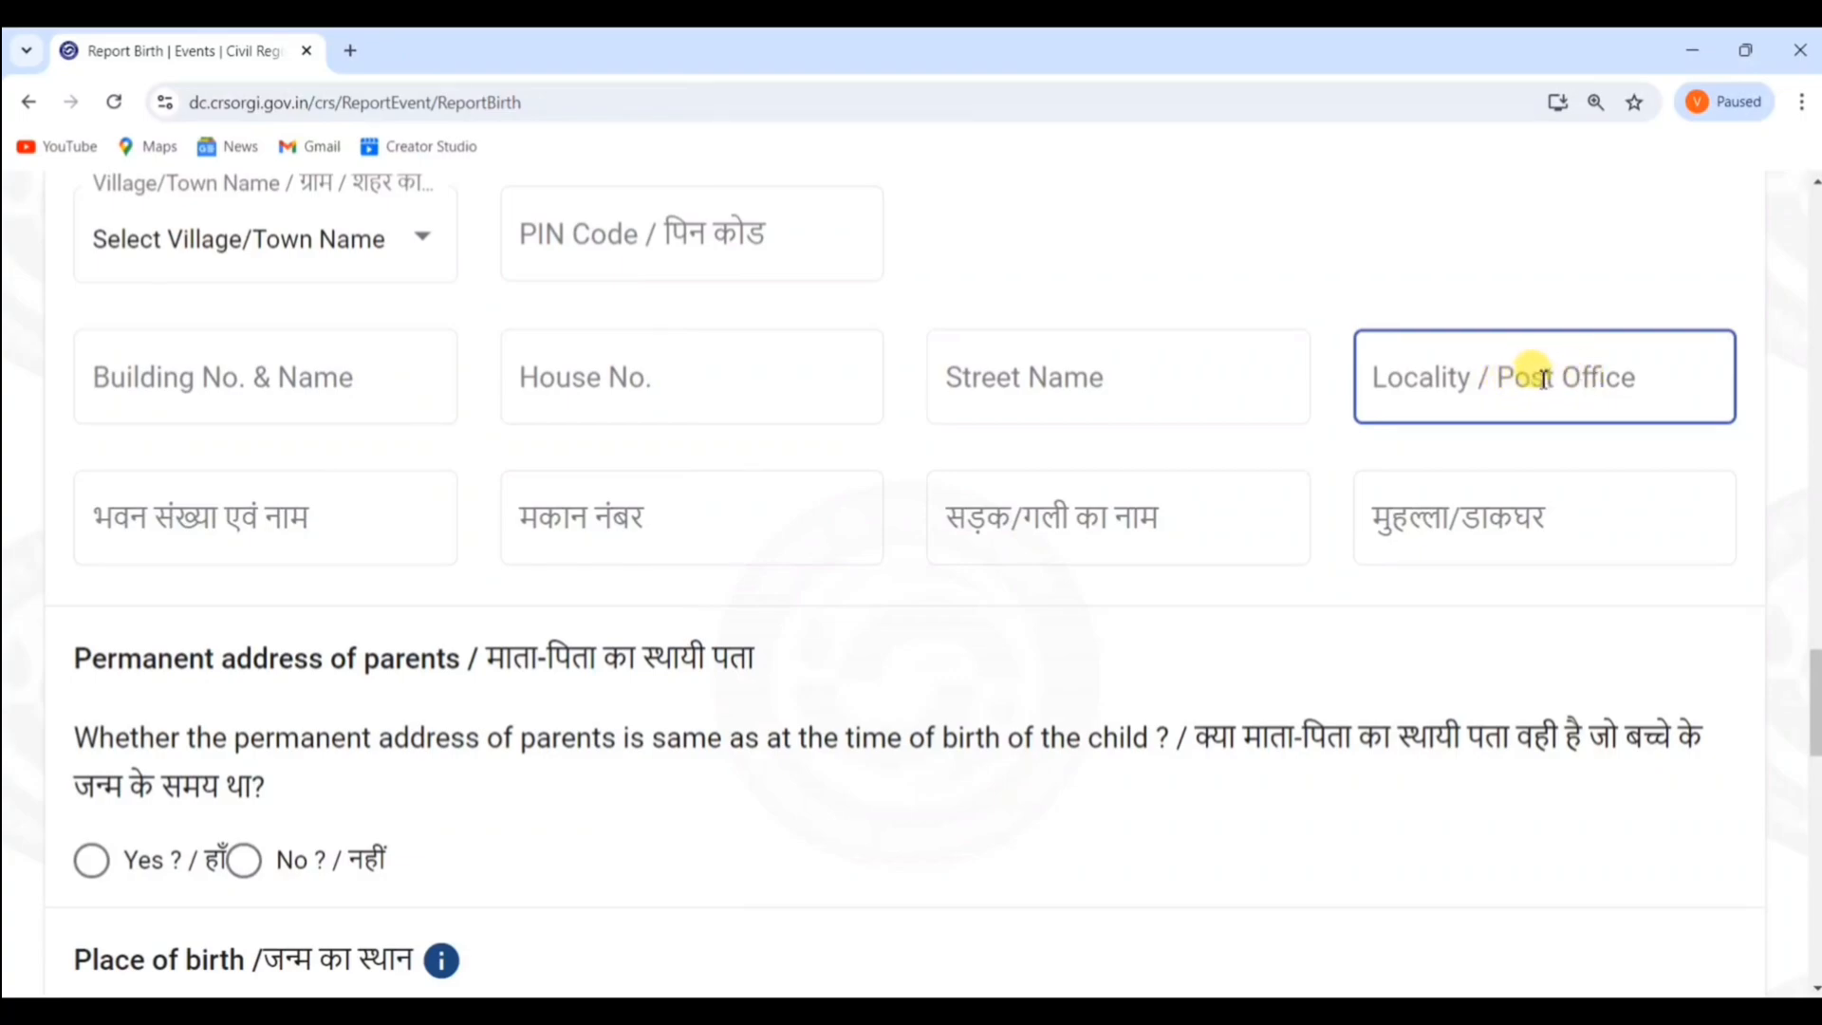
Answer Yes to the question whether the parents' permanent address is the same as at the time of the child's birth
scroll(1375, 418, "down", 2)
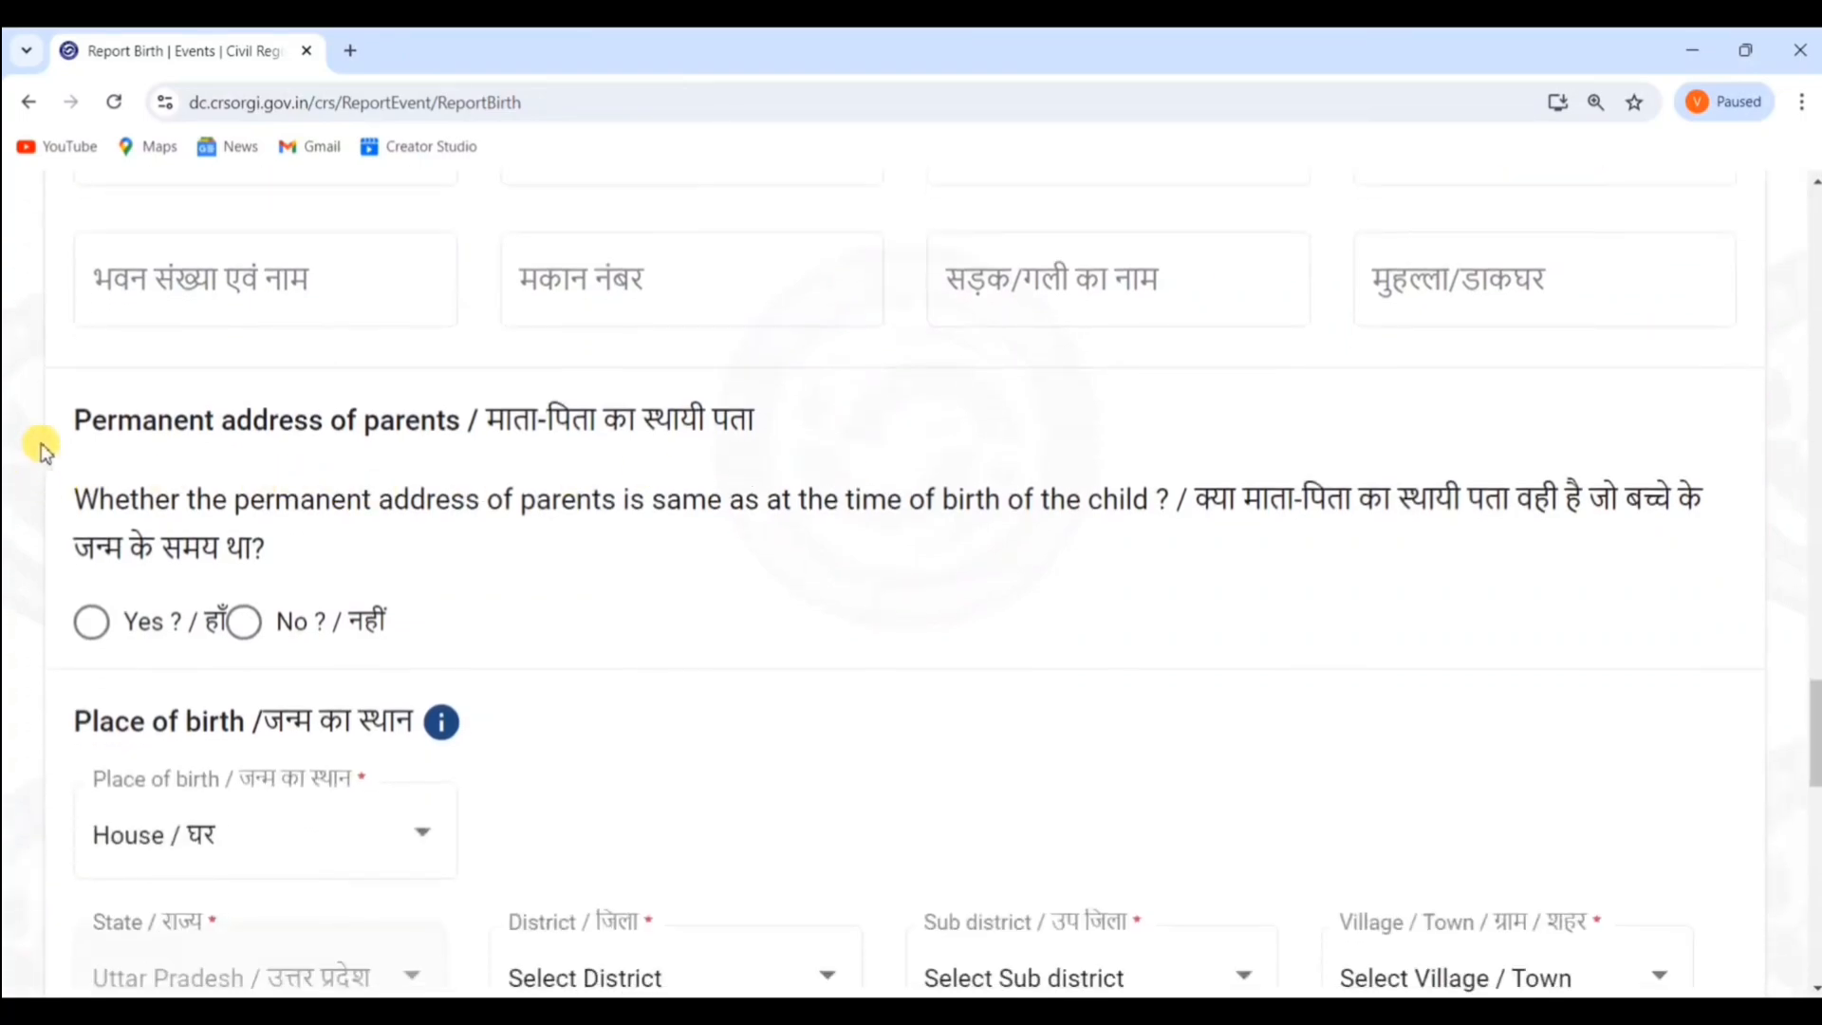
left_click_drag(79, 414, 456, 405)
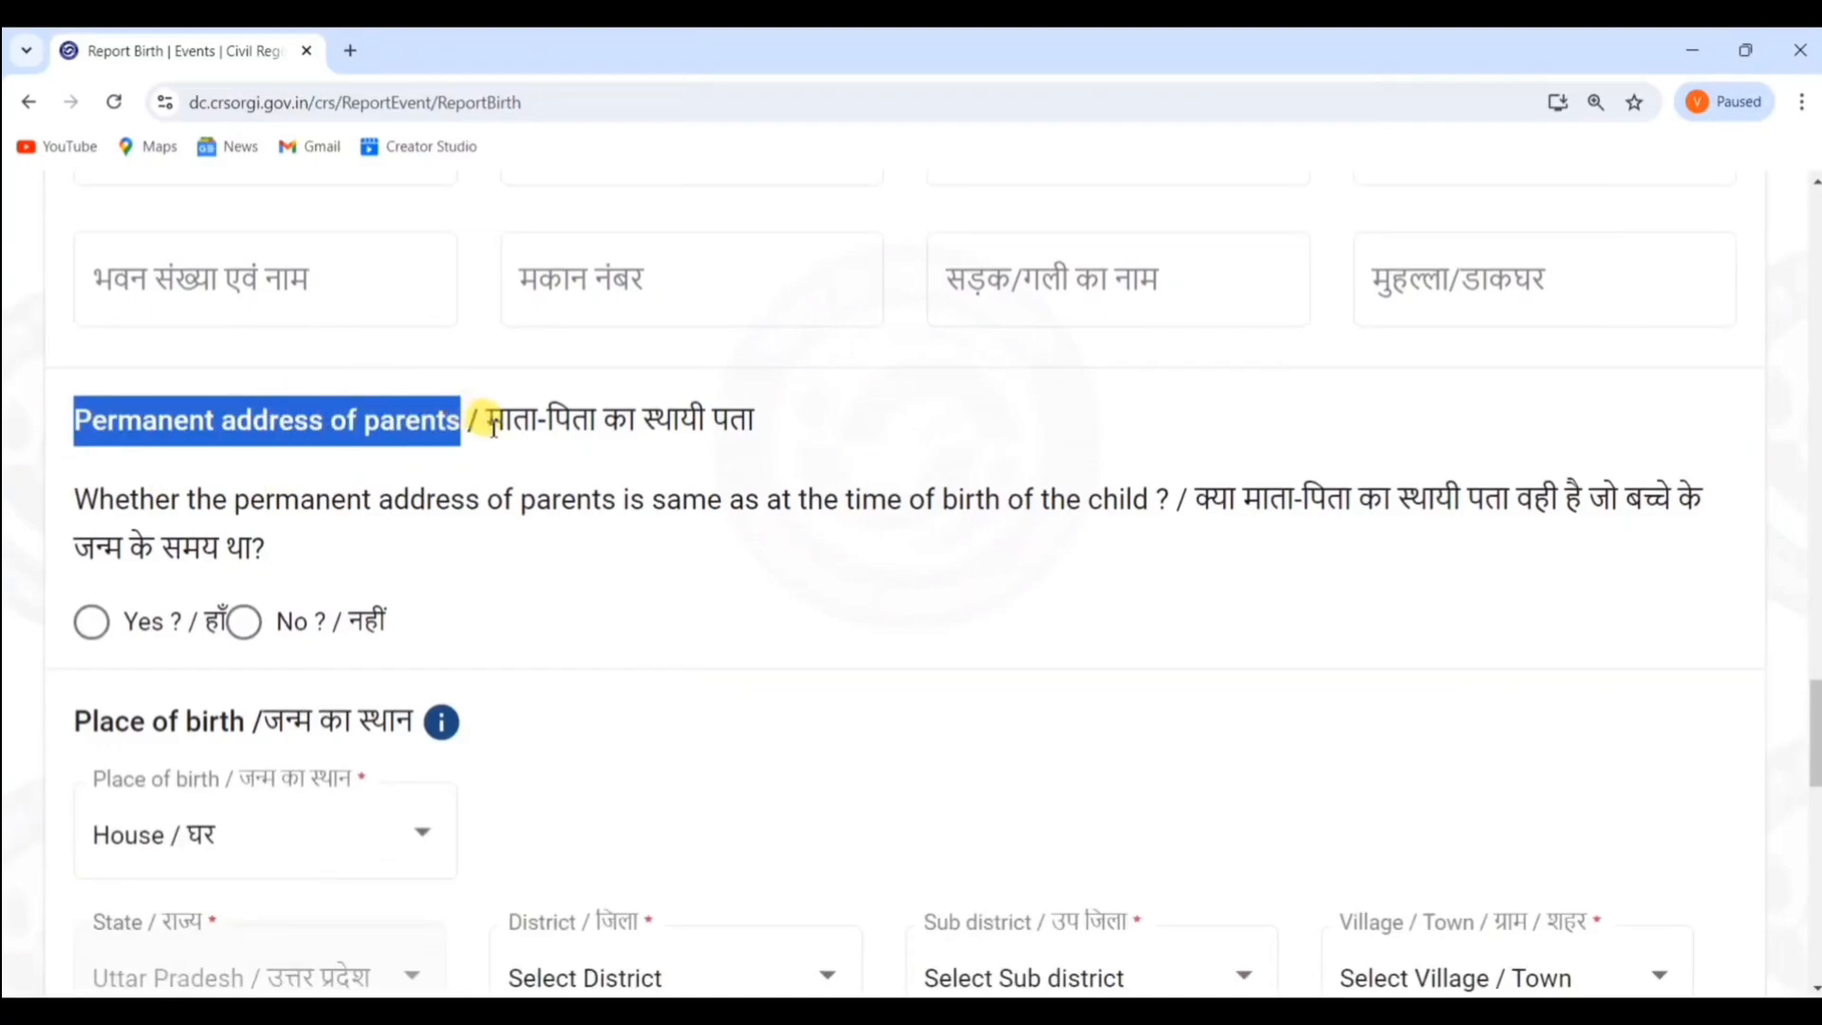
left_click(492, 420)
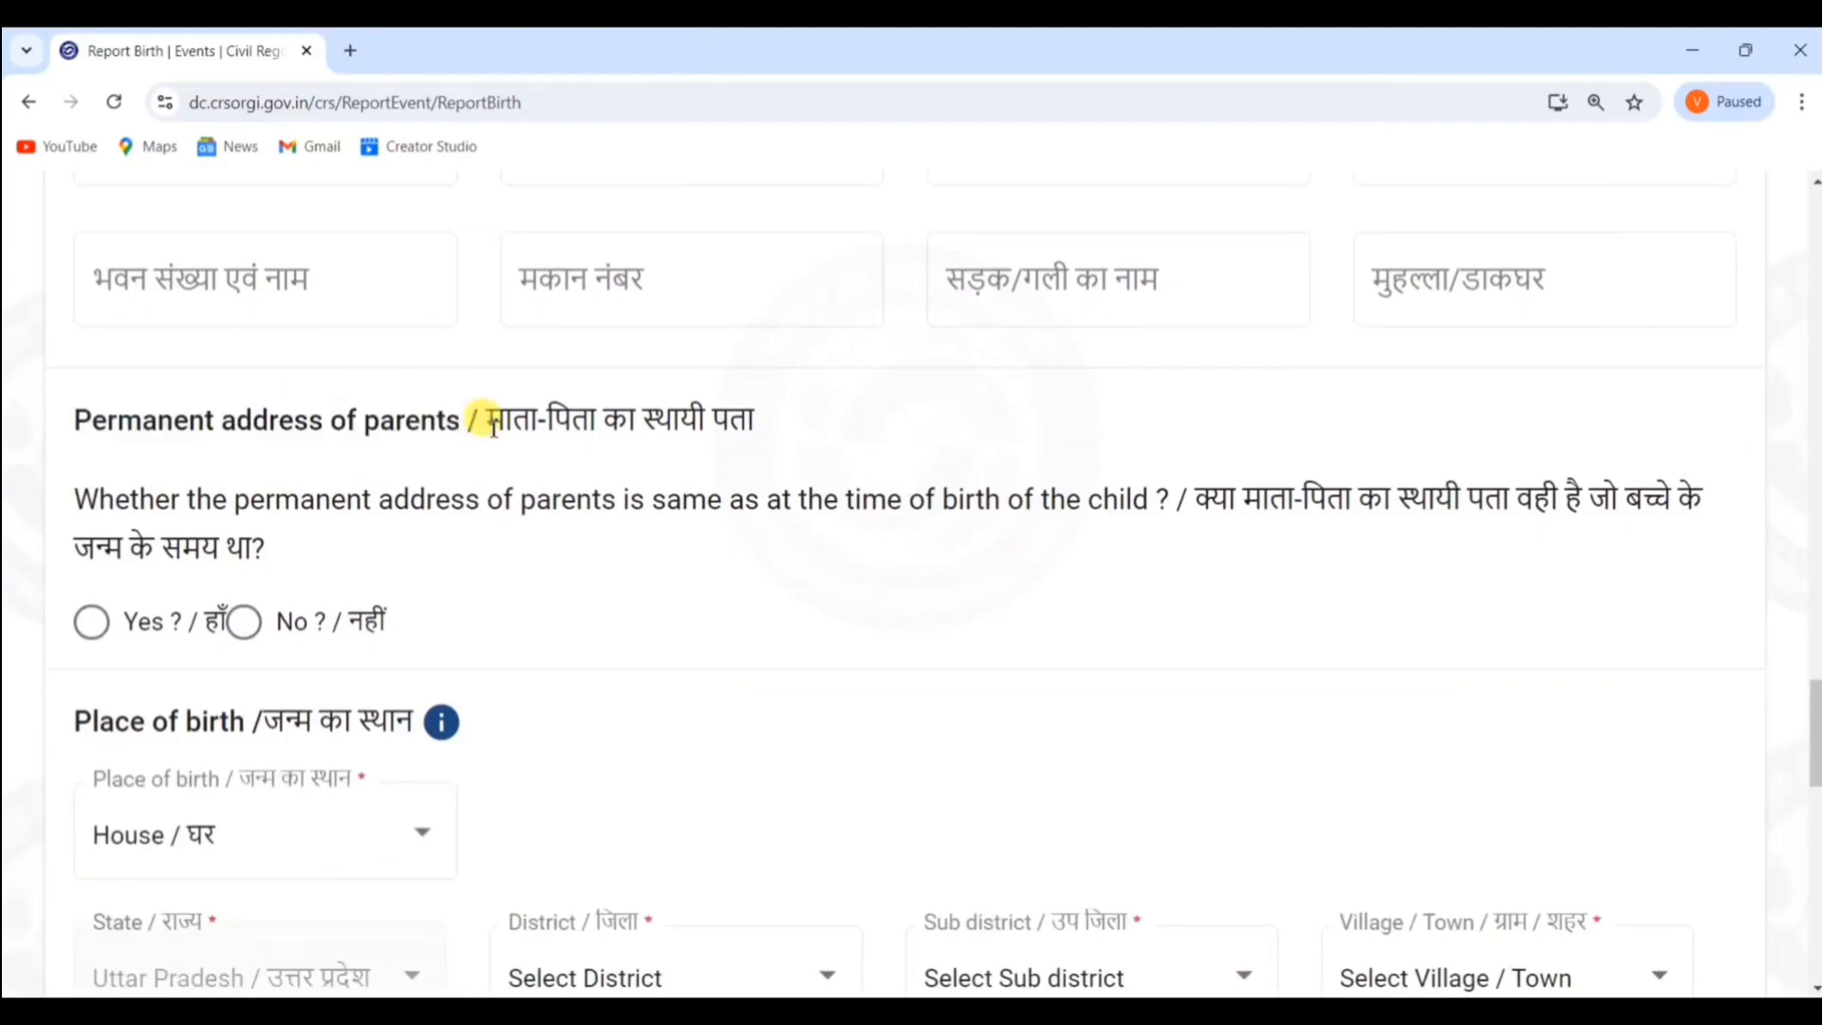
scroll(492, 421, "down", 1)
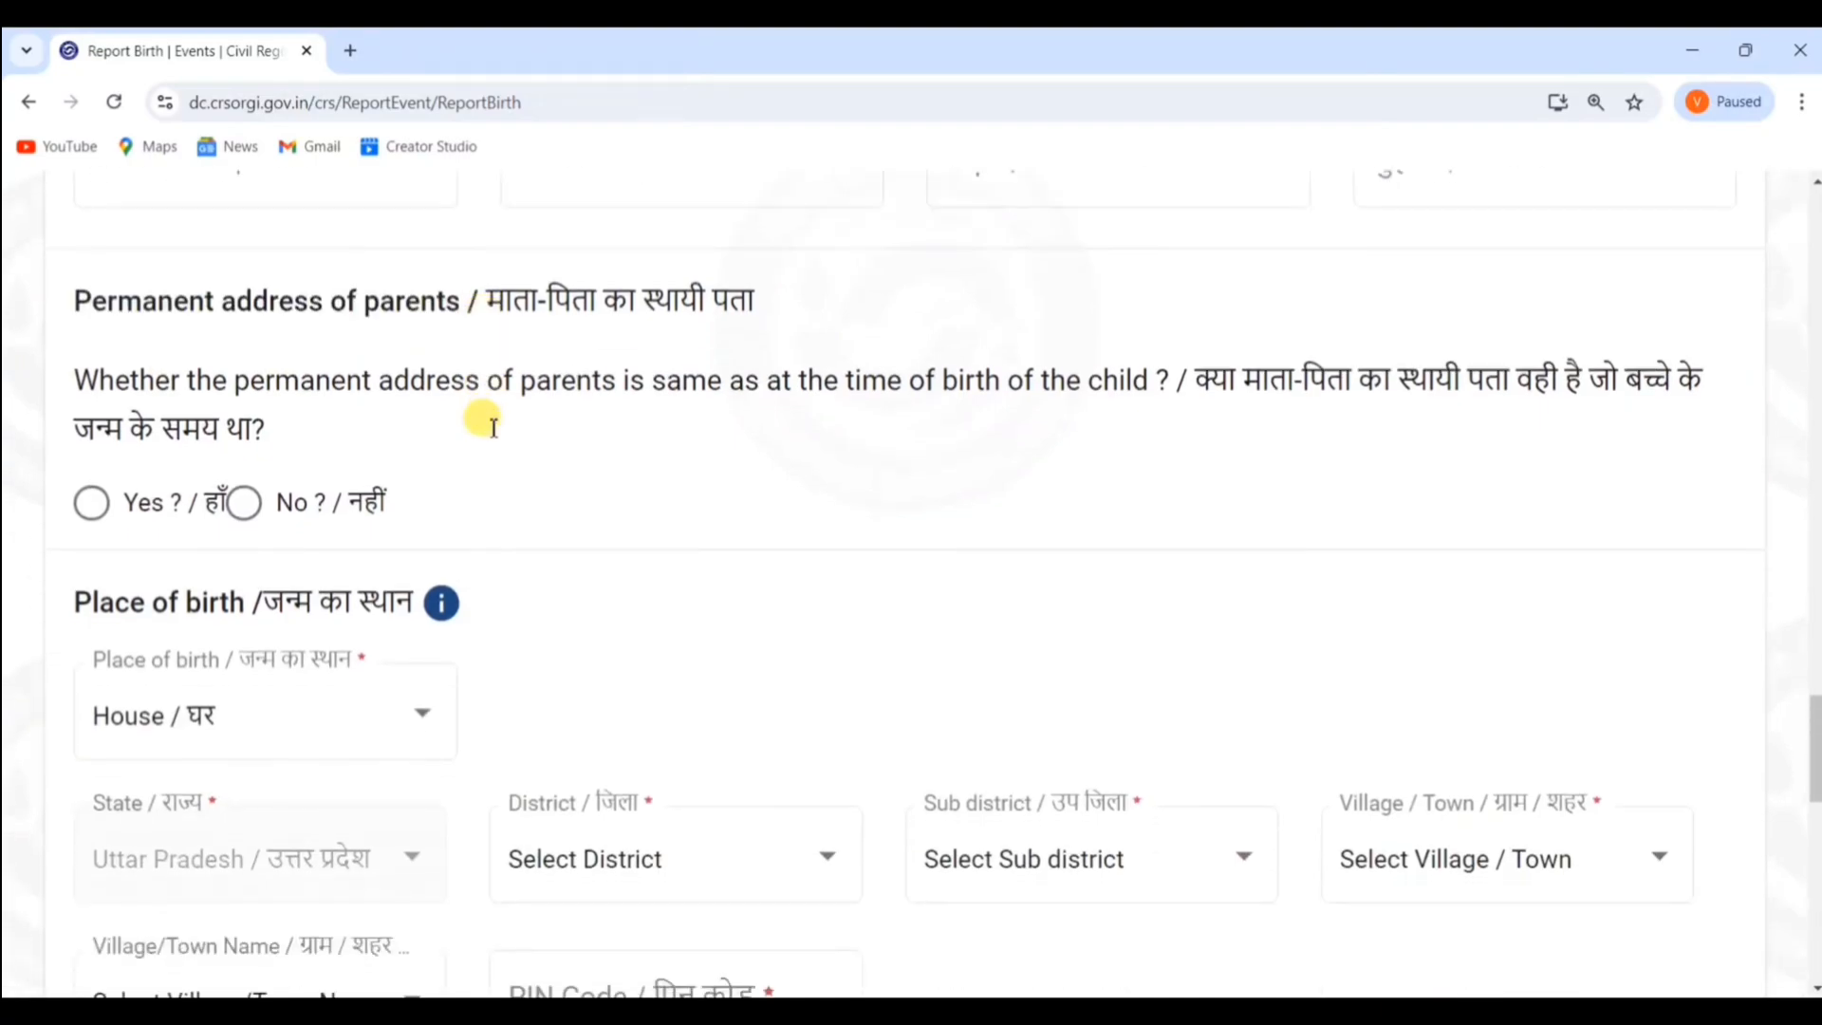
left_click(98, 514)
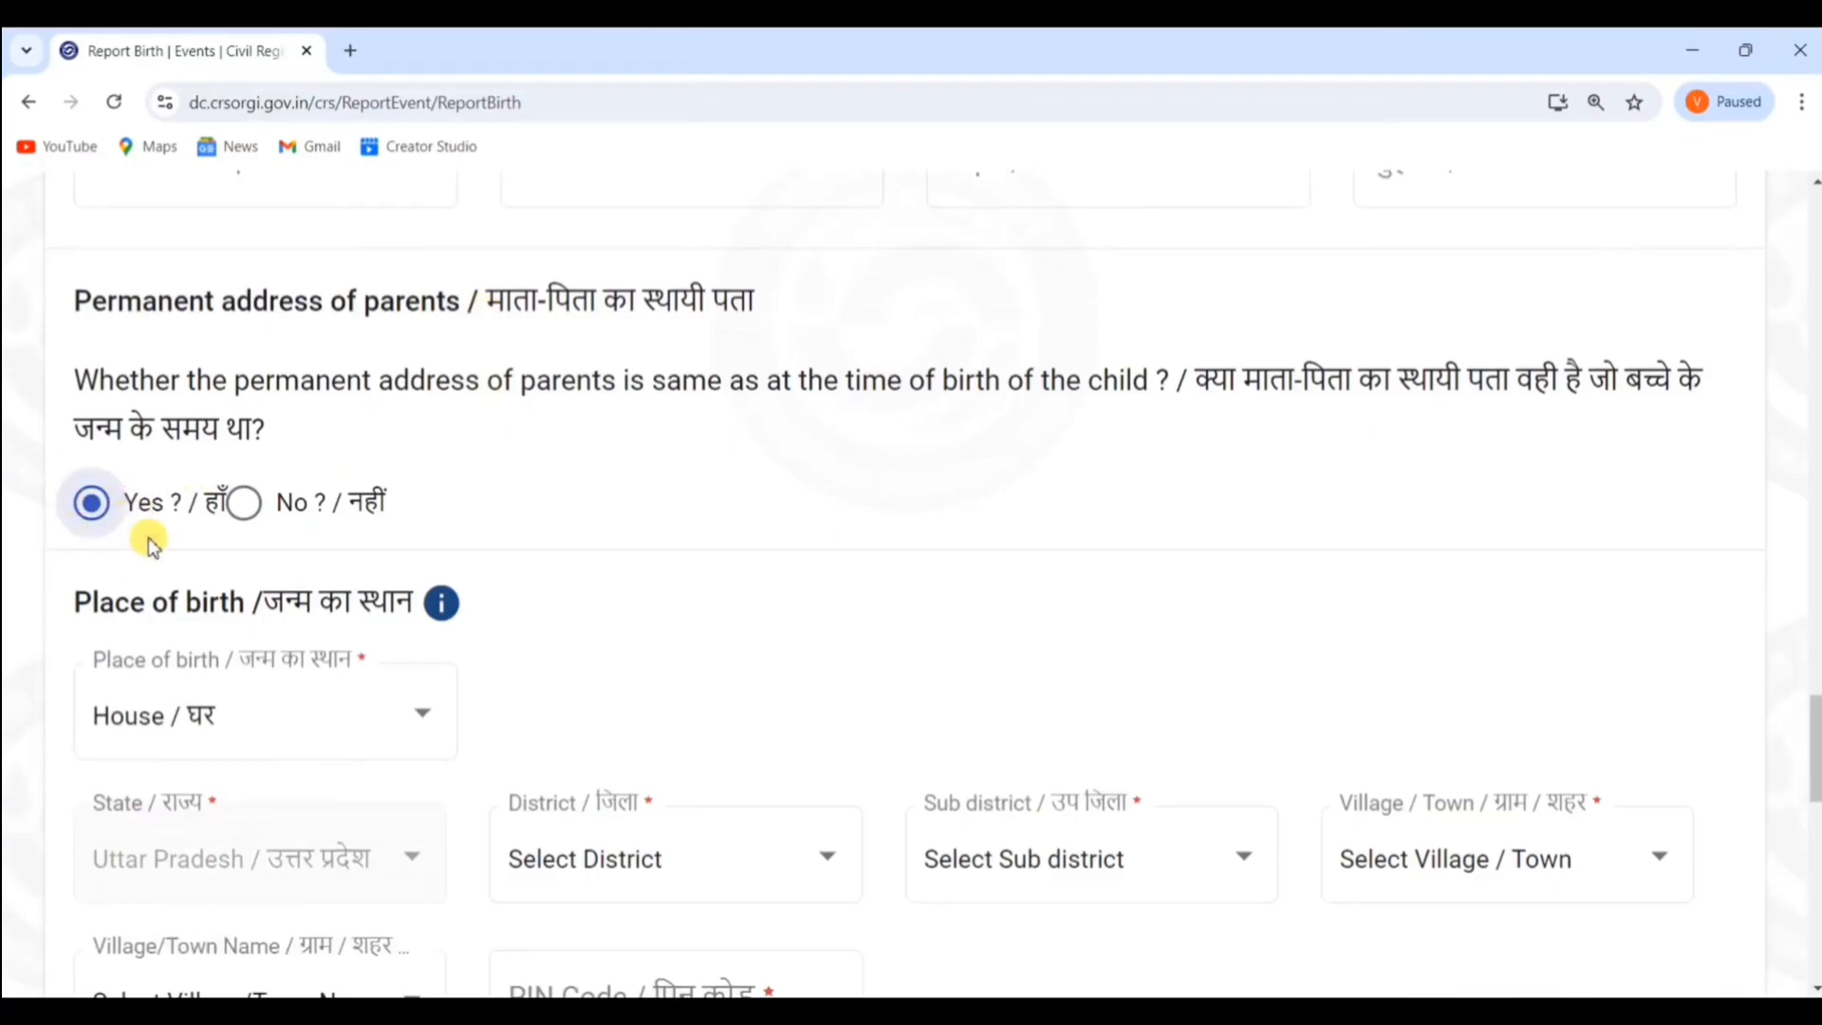
Switch the same-permanent-address answer to No to look at its address fields, and set it back to Yes
scroll(142, 533, "down", 2)
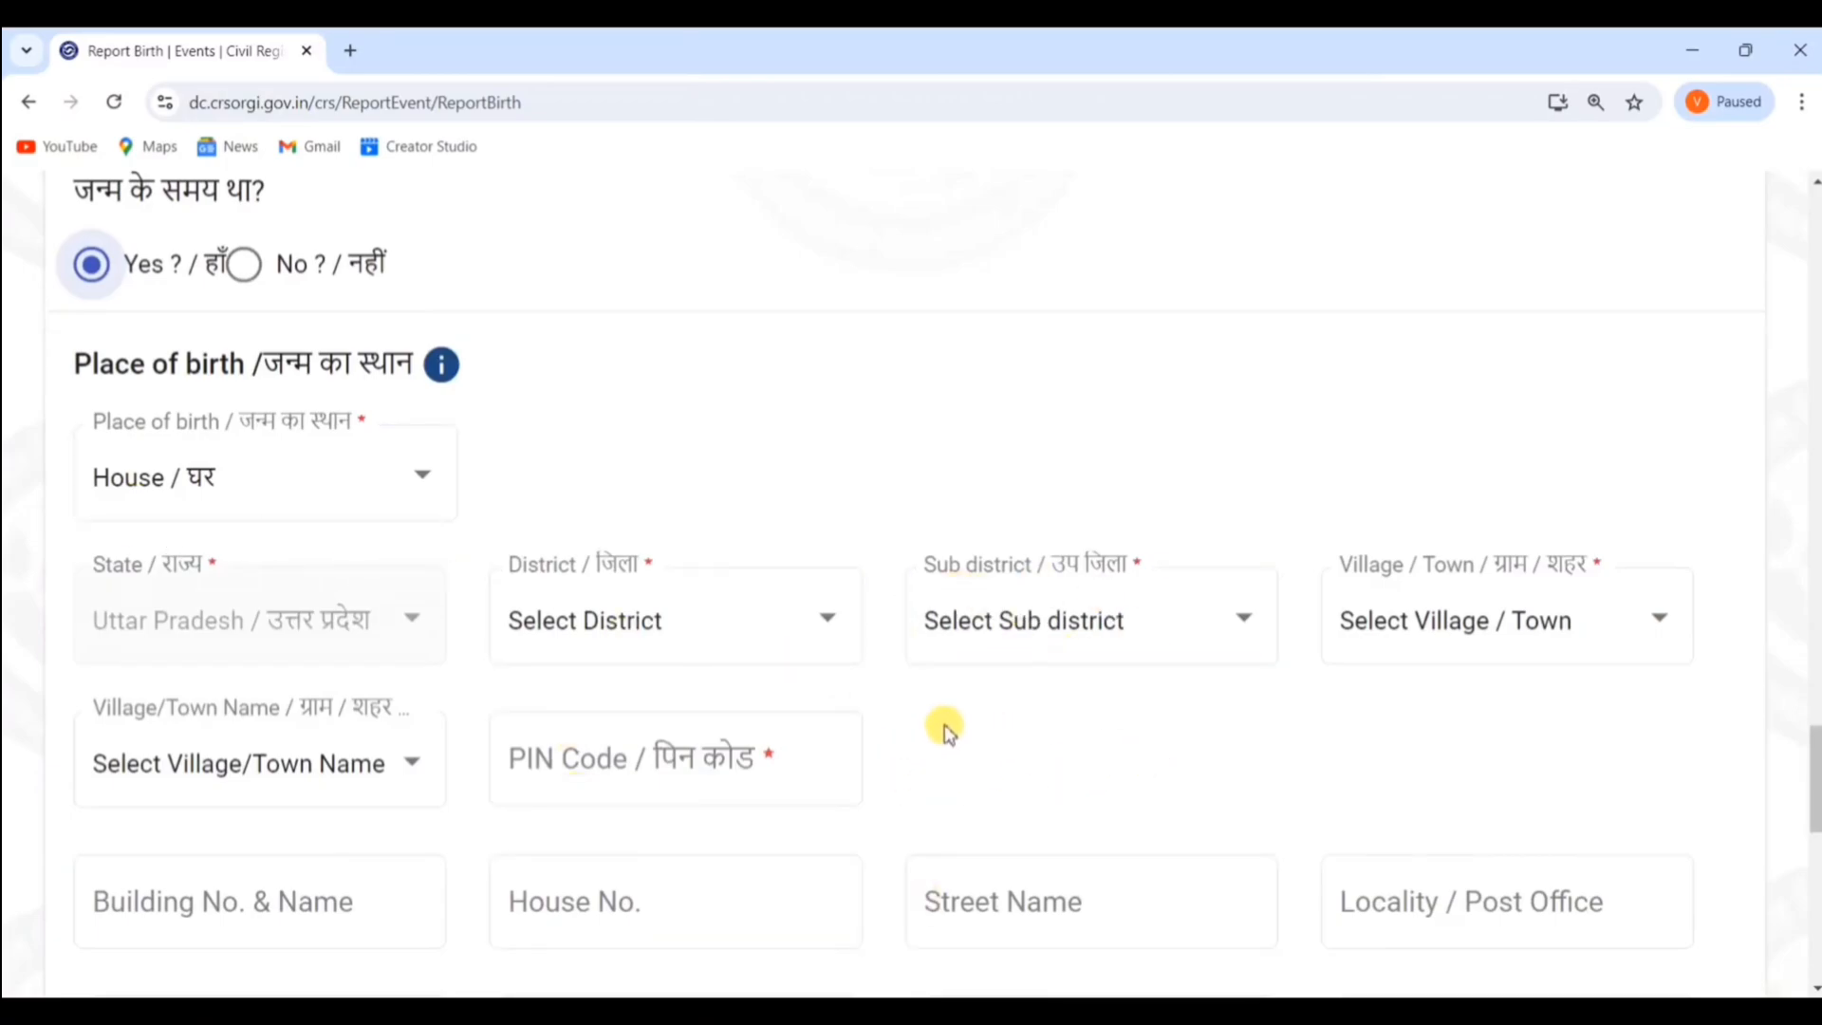
left_click(243, 265)
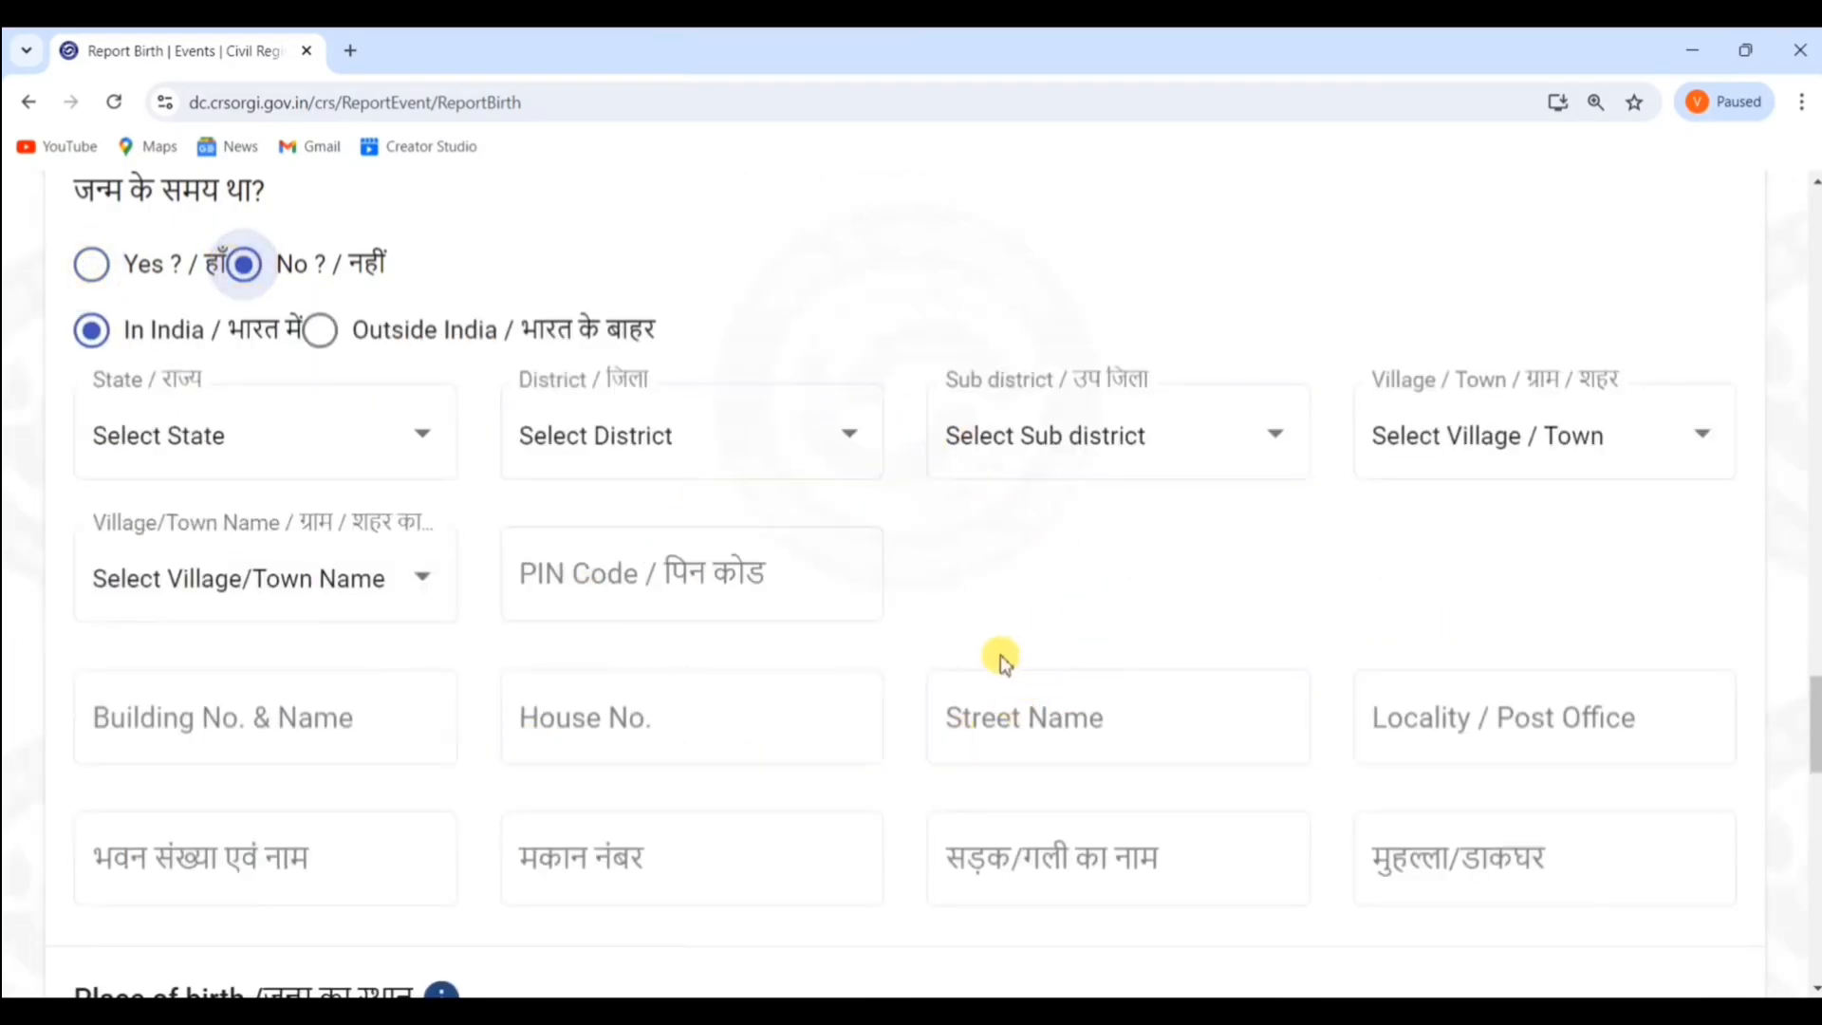
left_click(93, 271)
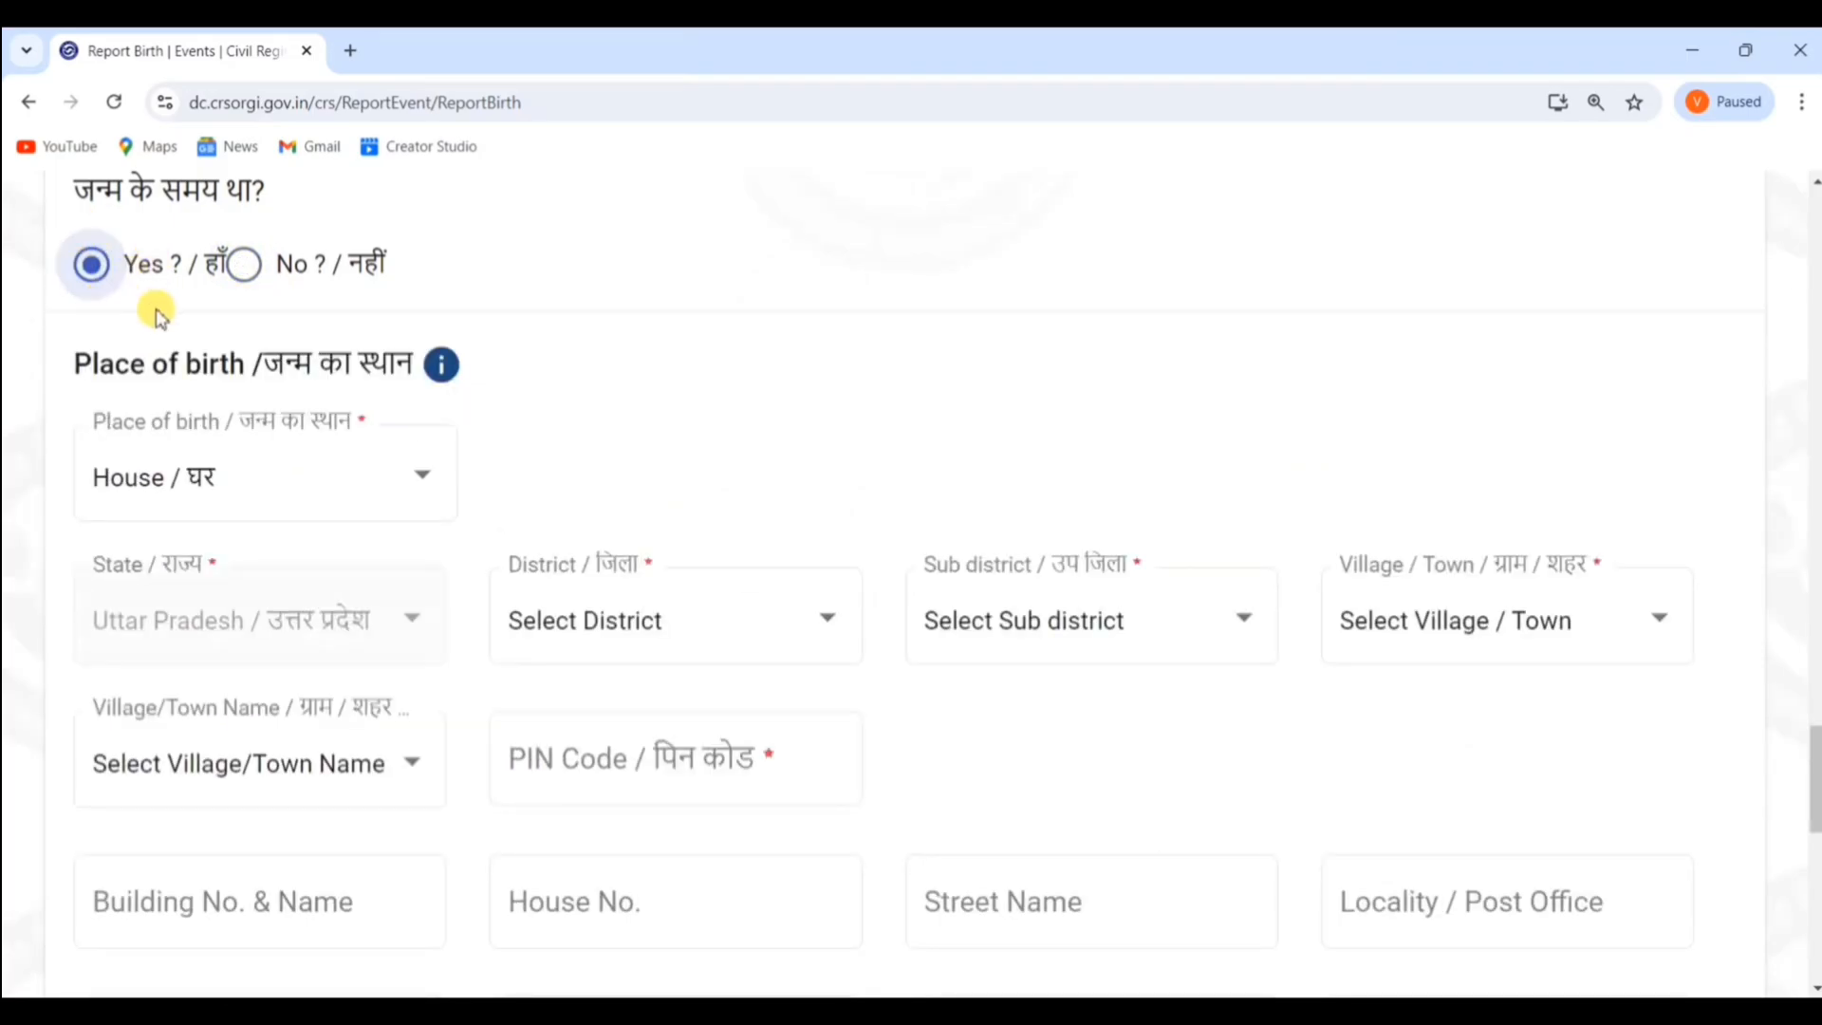
Choose the Nagar Panchayat registration unit for the place of birth and continue to the Statistical Information section
scroll(940, 361, "down", 5)
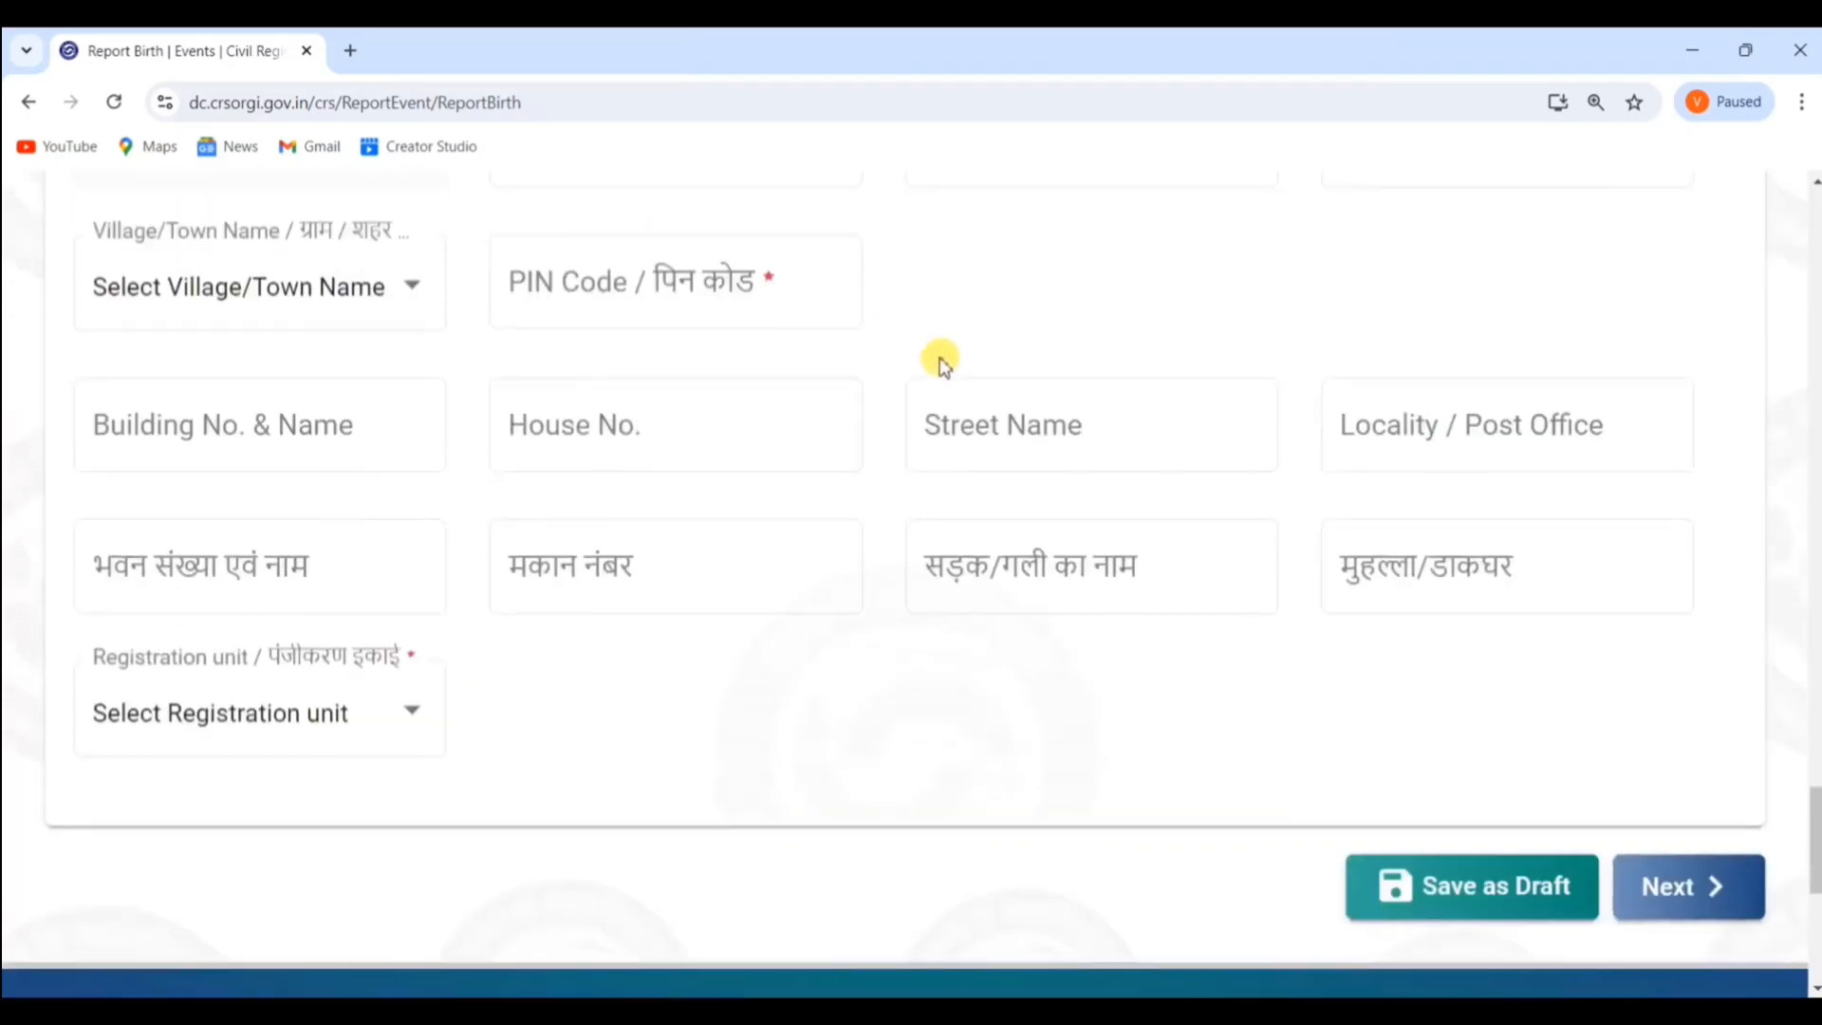
scroll(938, 365, "down", 4)
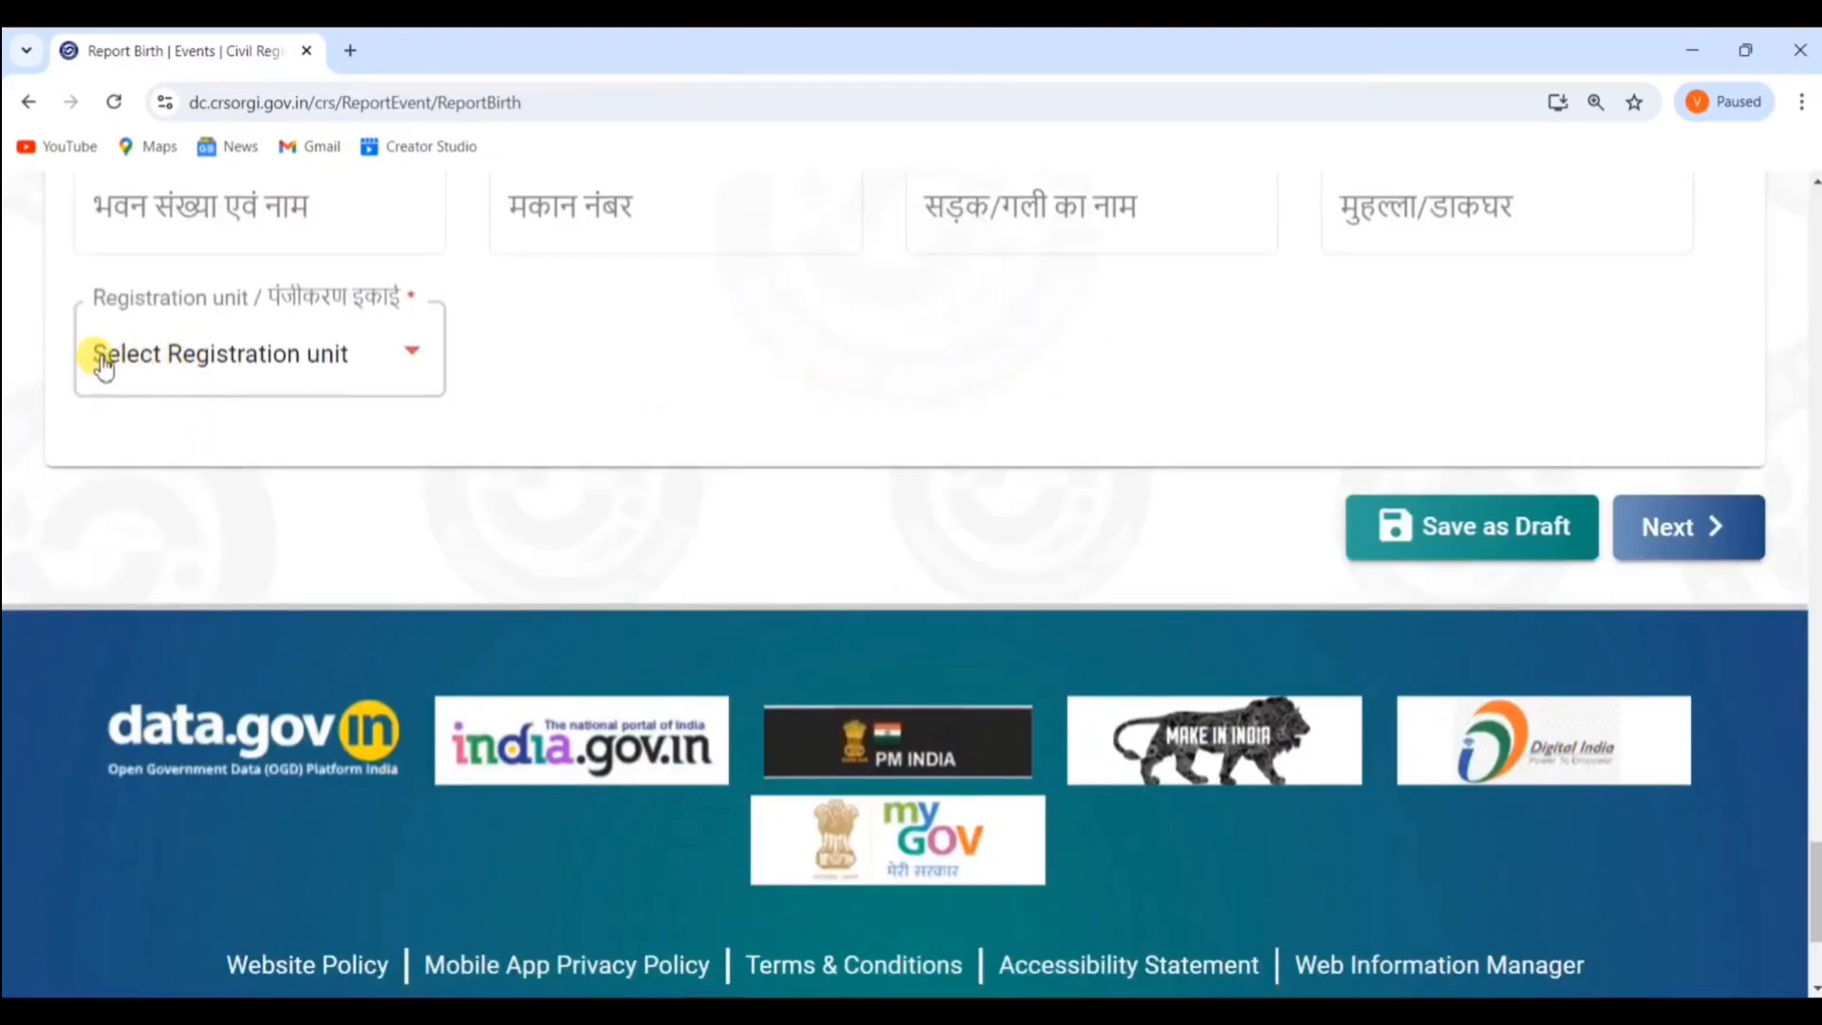
left_click(199, 374)
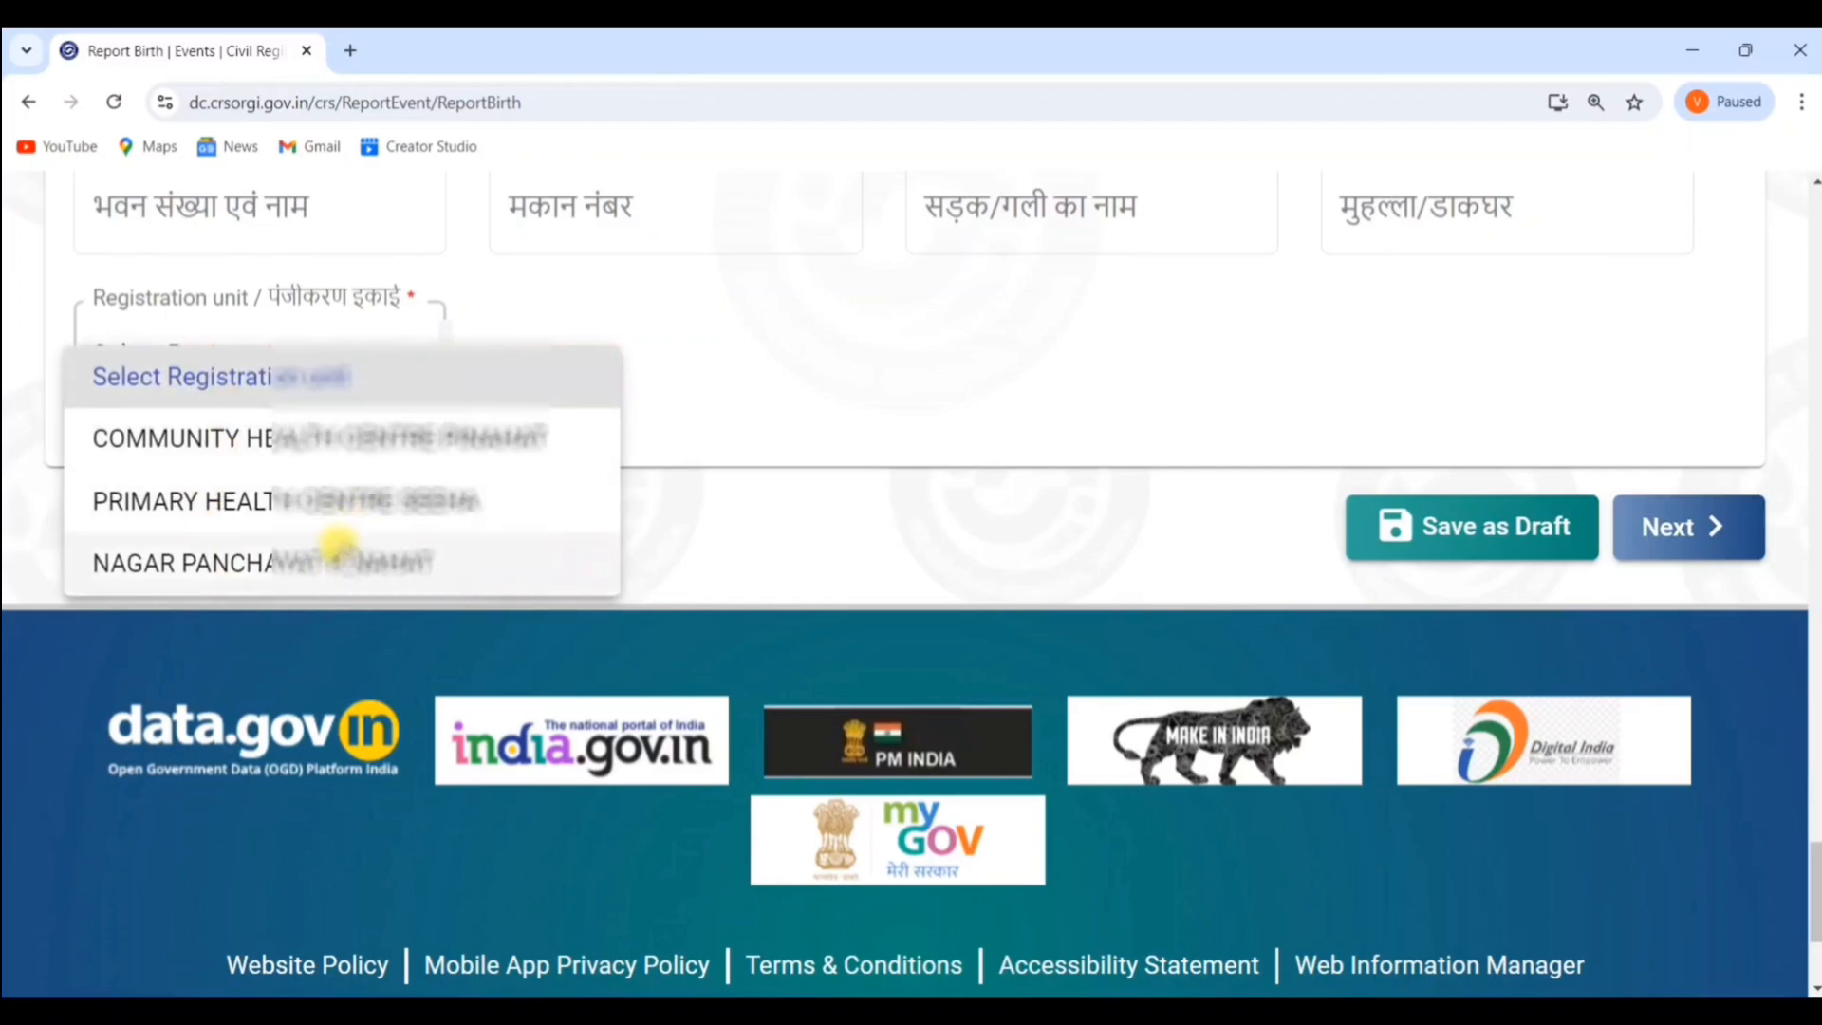
left_click(337, 551)
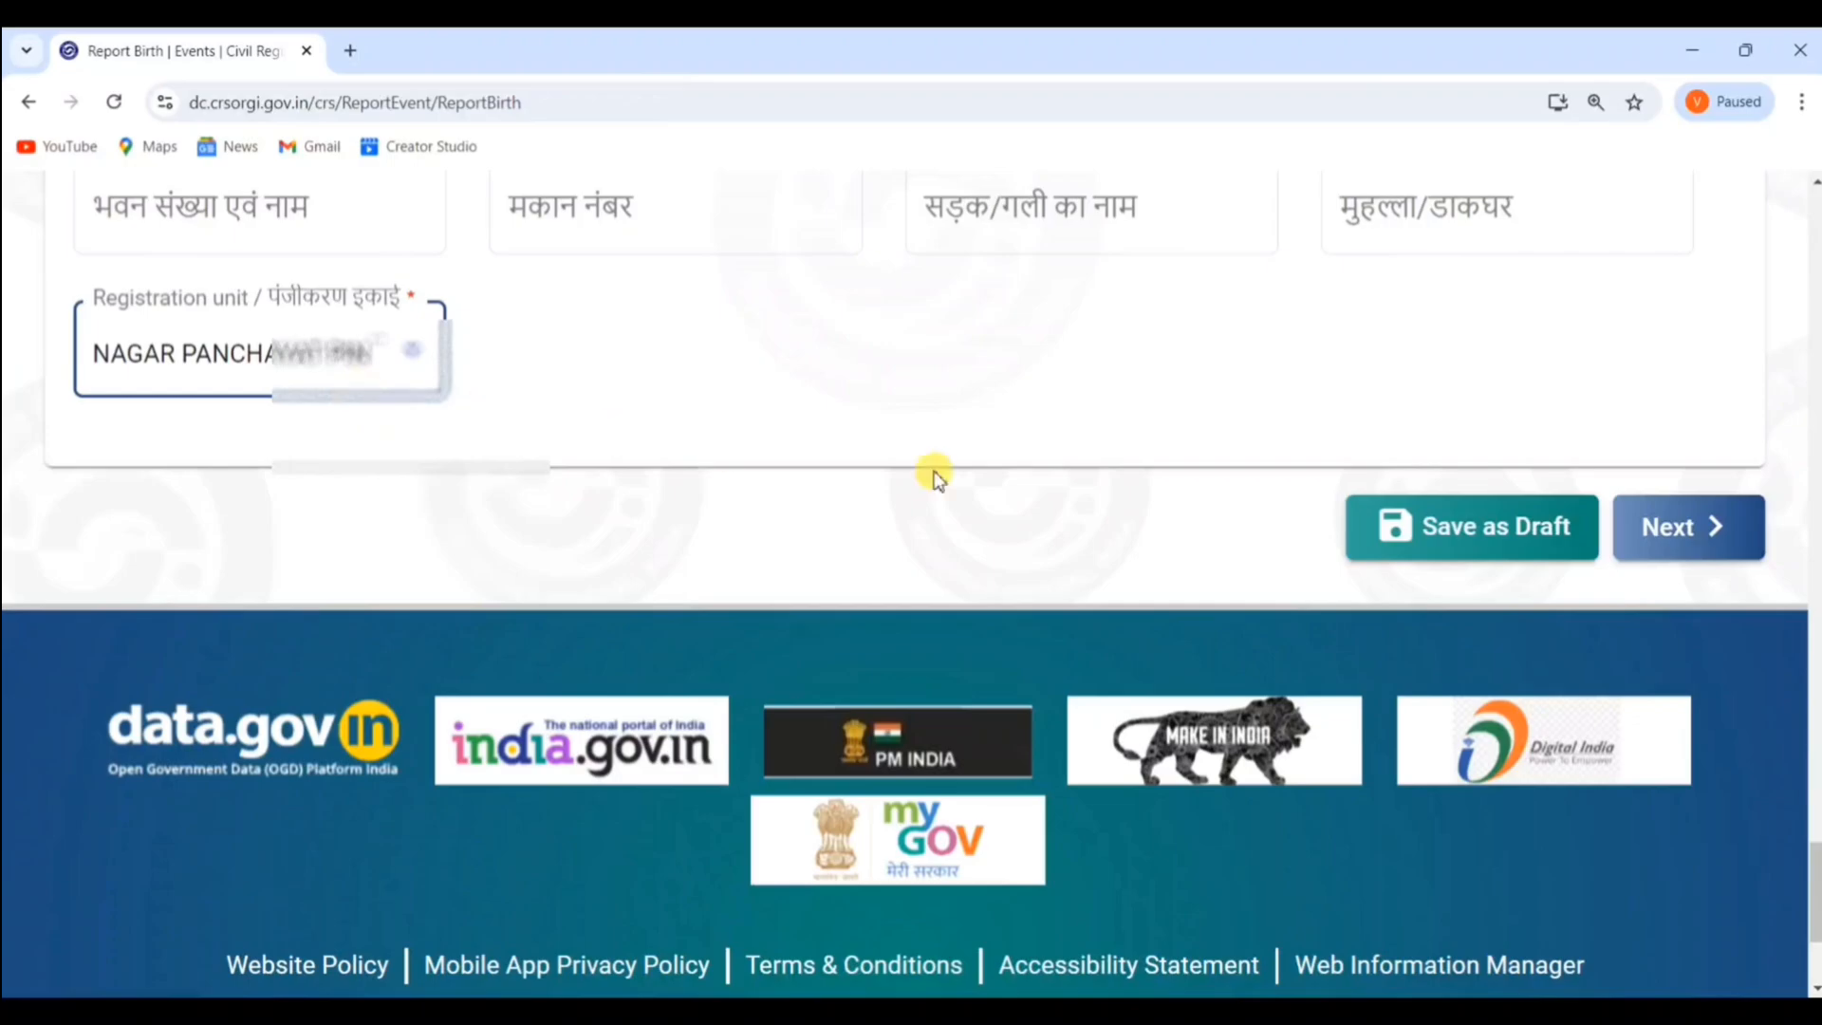
left_click(1695, 552)
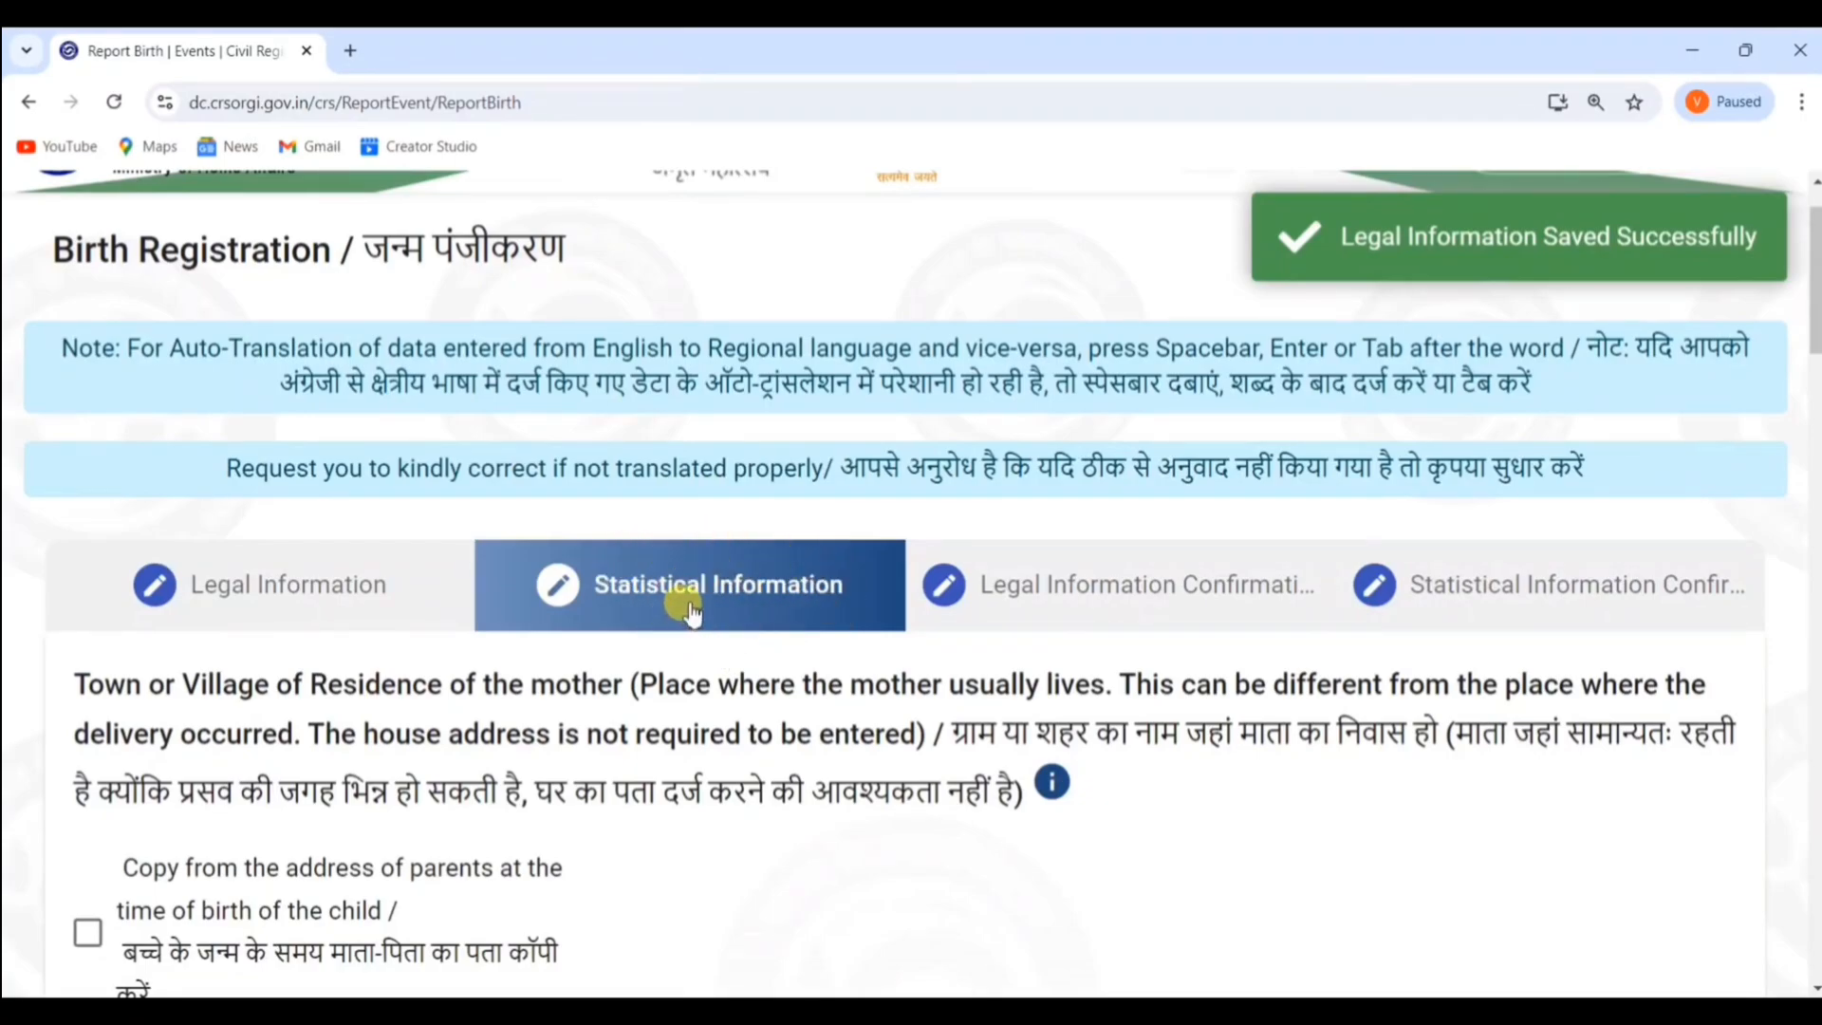
Copy the mother's town or village of residence from the address of parents at the time of birth of the child
scroll(690, 608, "down", 4)
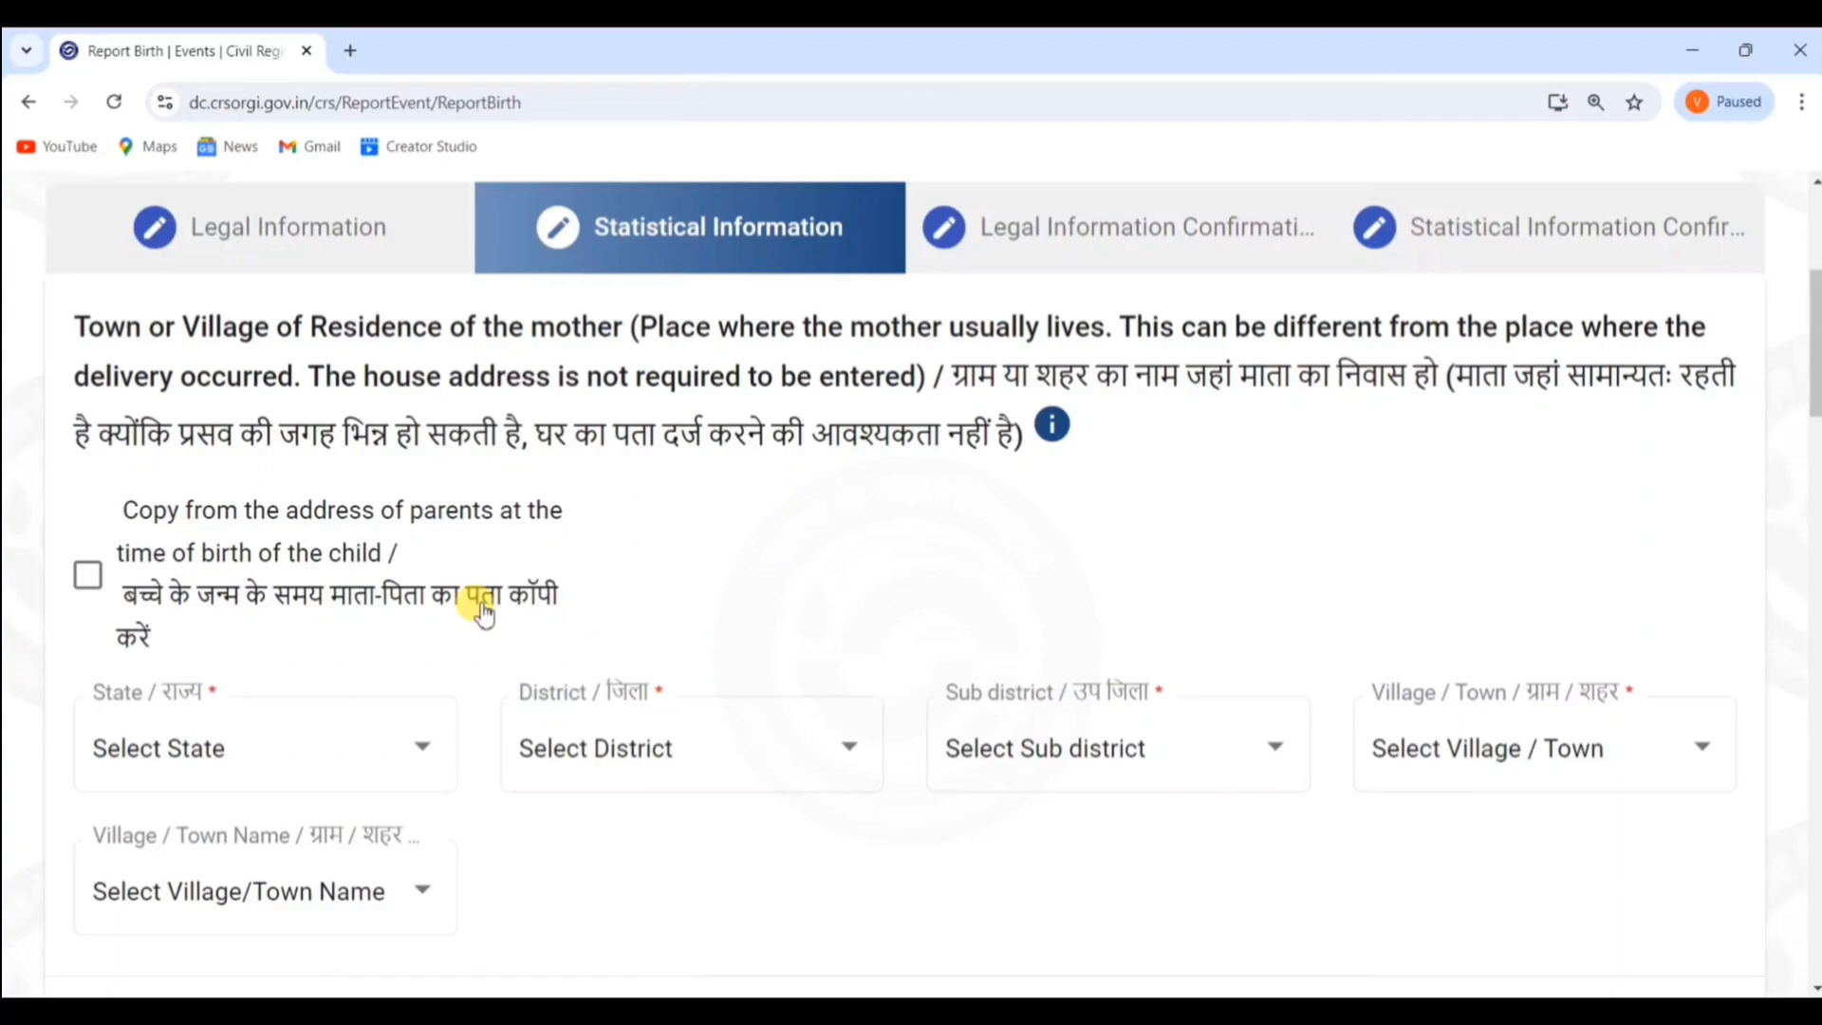
scroll(483, 613, "down", 2)
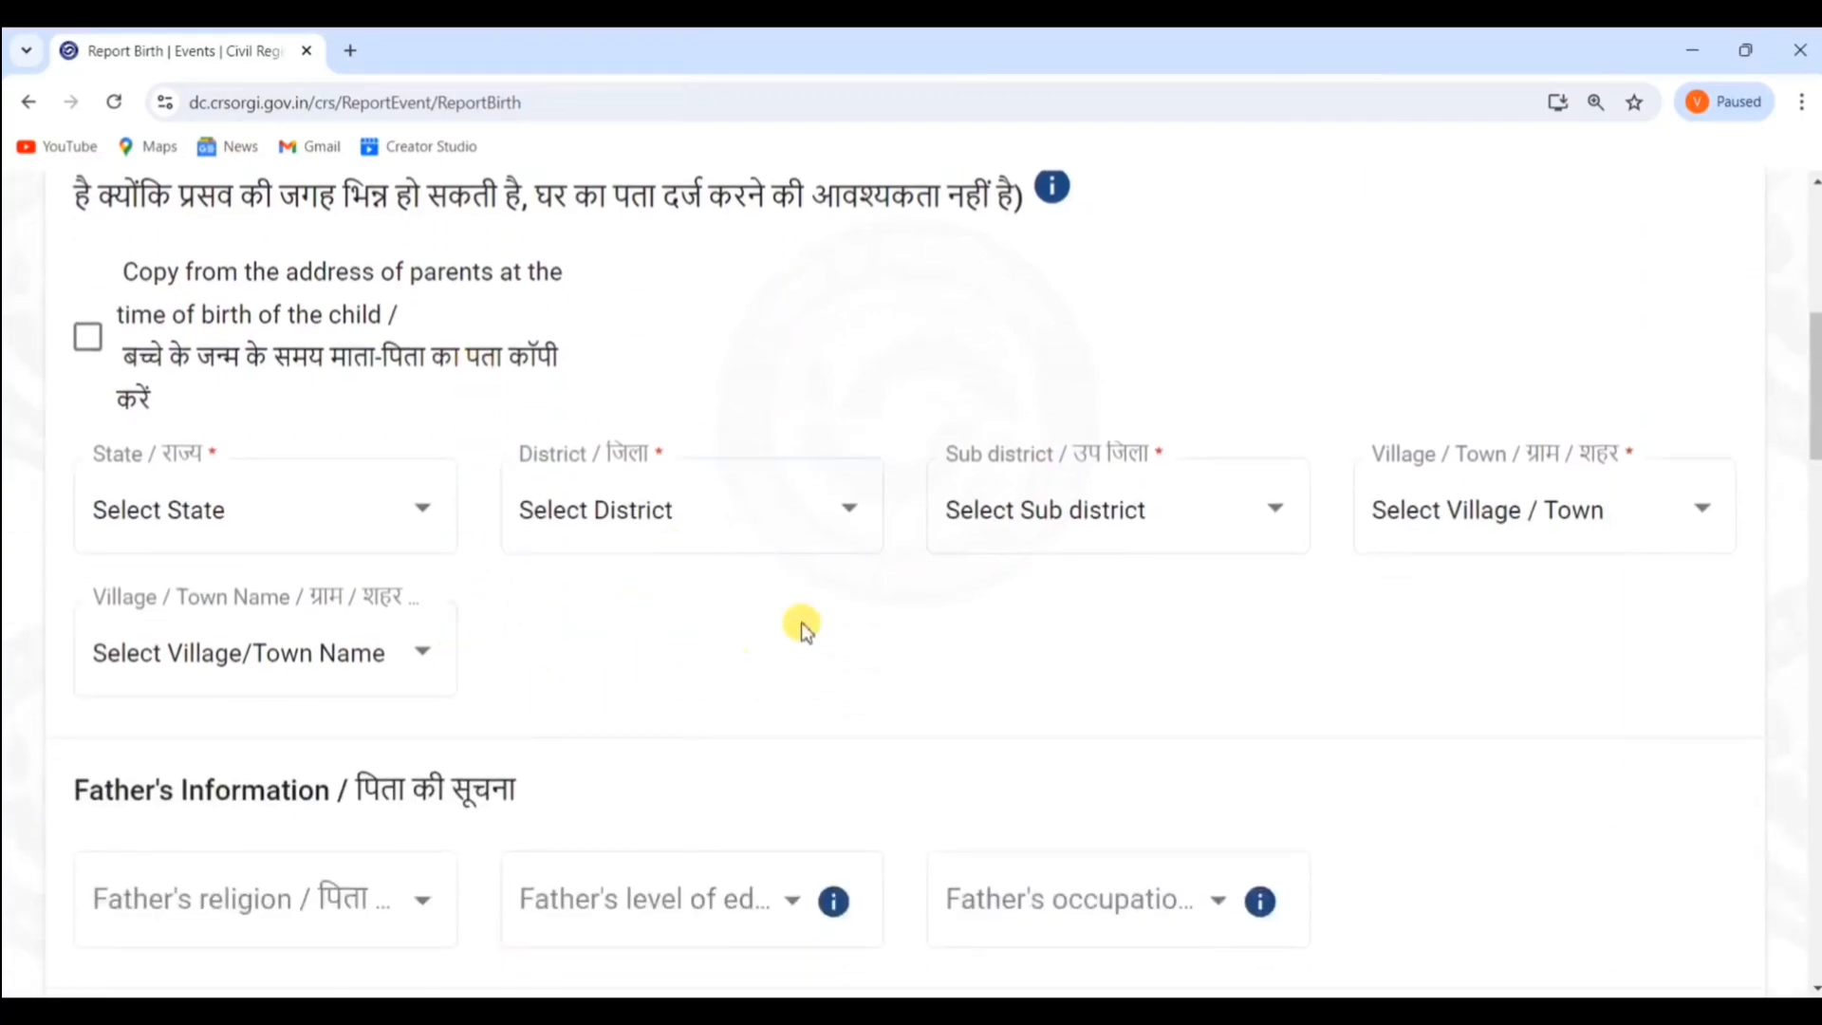
left_click(87, 339)
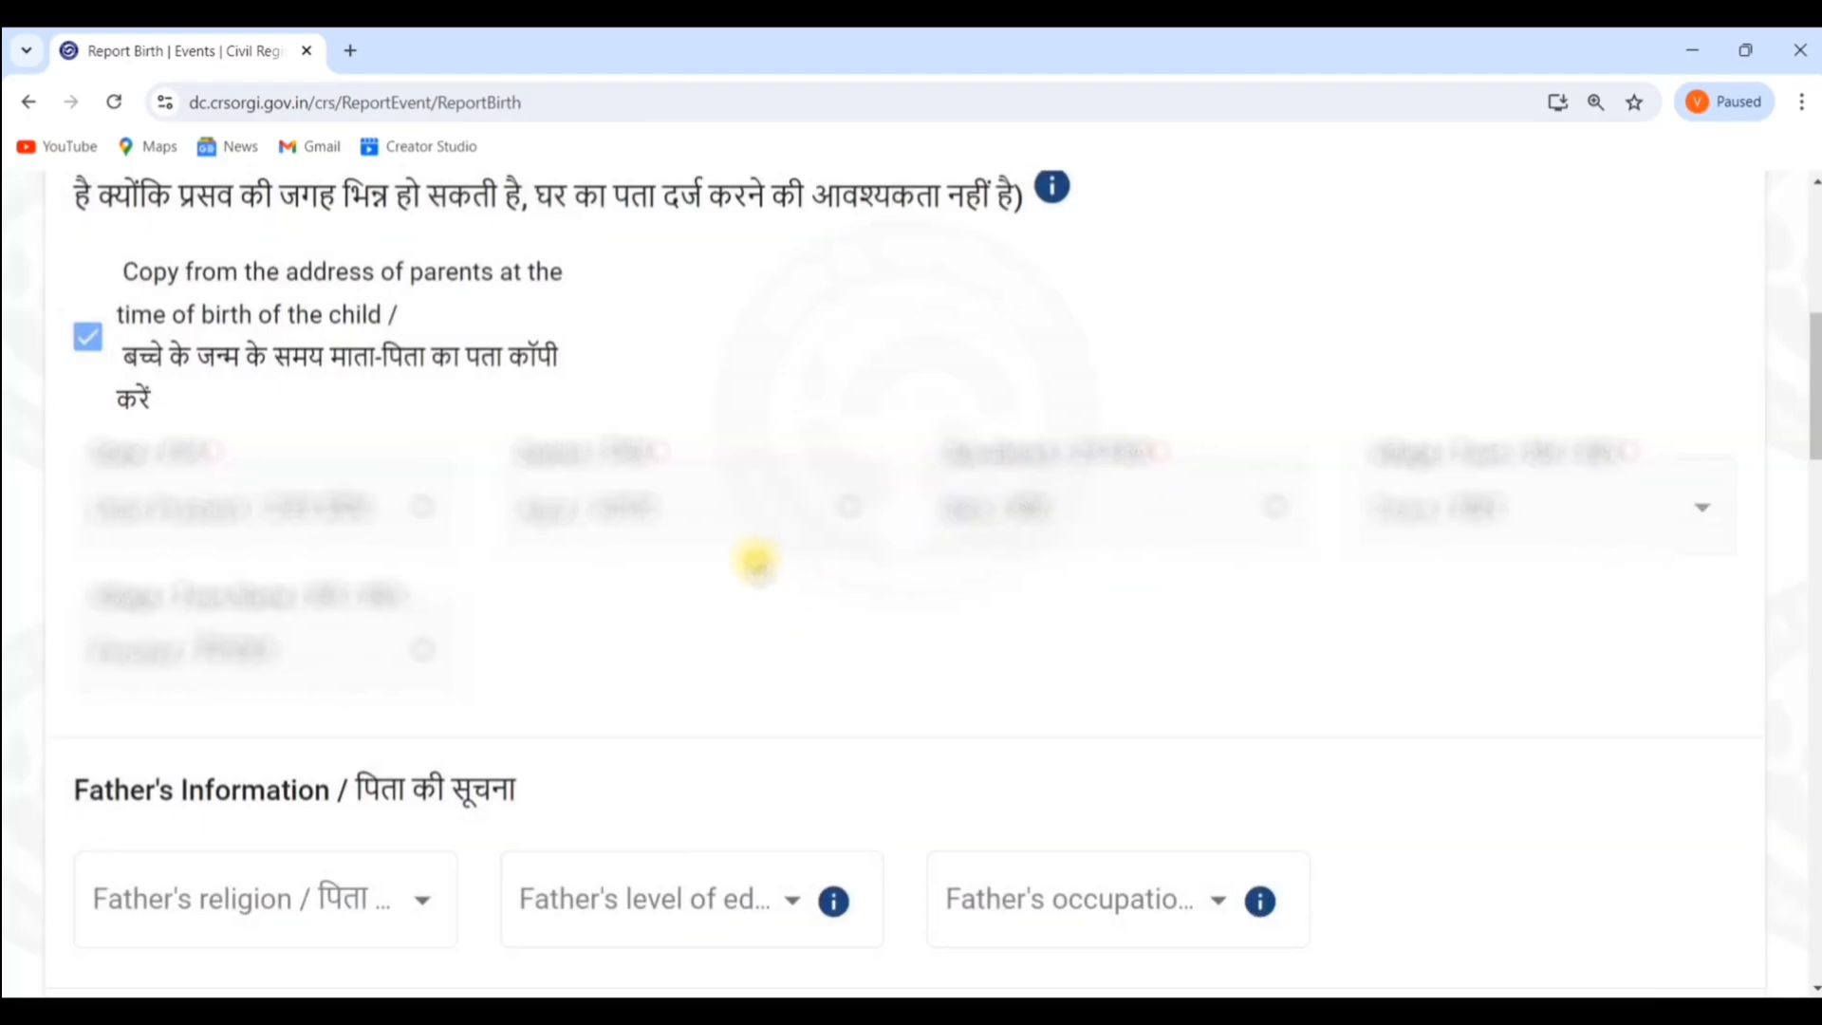
Set the father's religion to Hindu under Father's Information
scroll(744, 551, "down", 6)
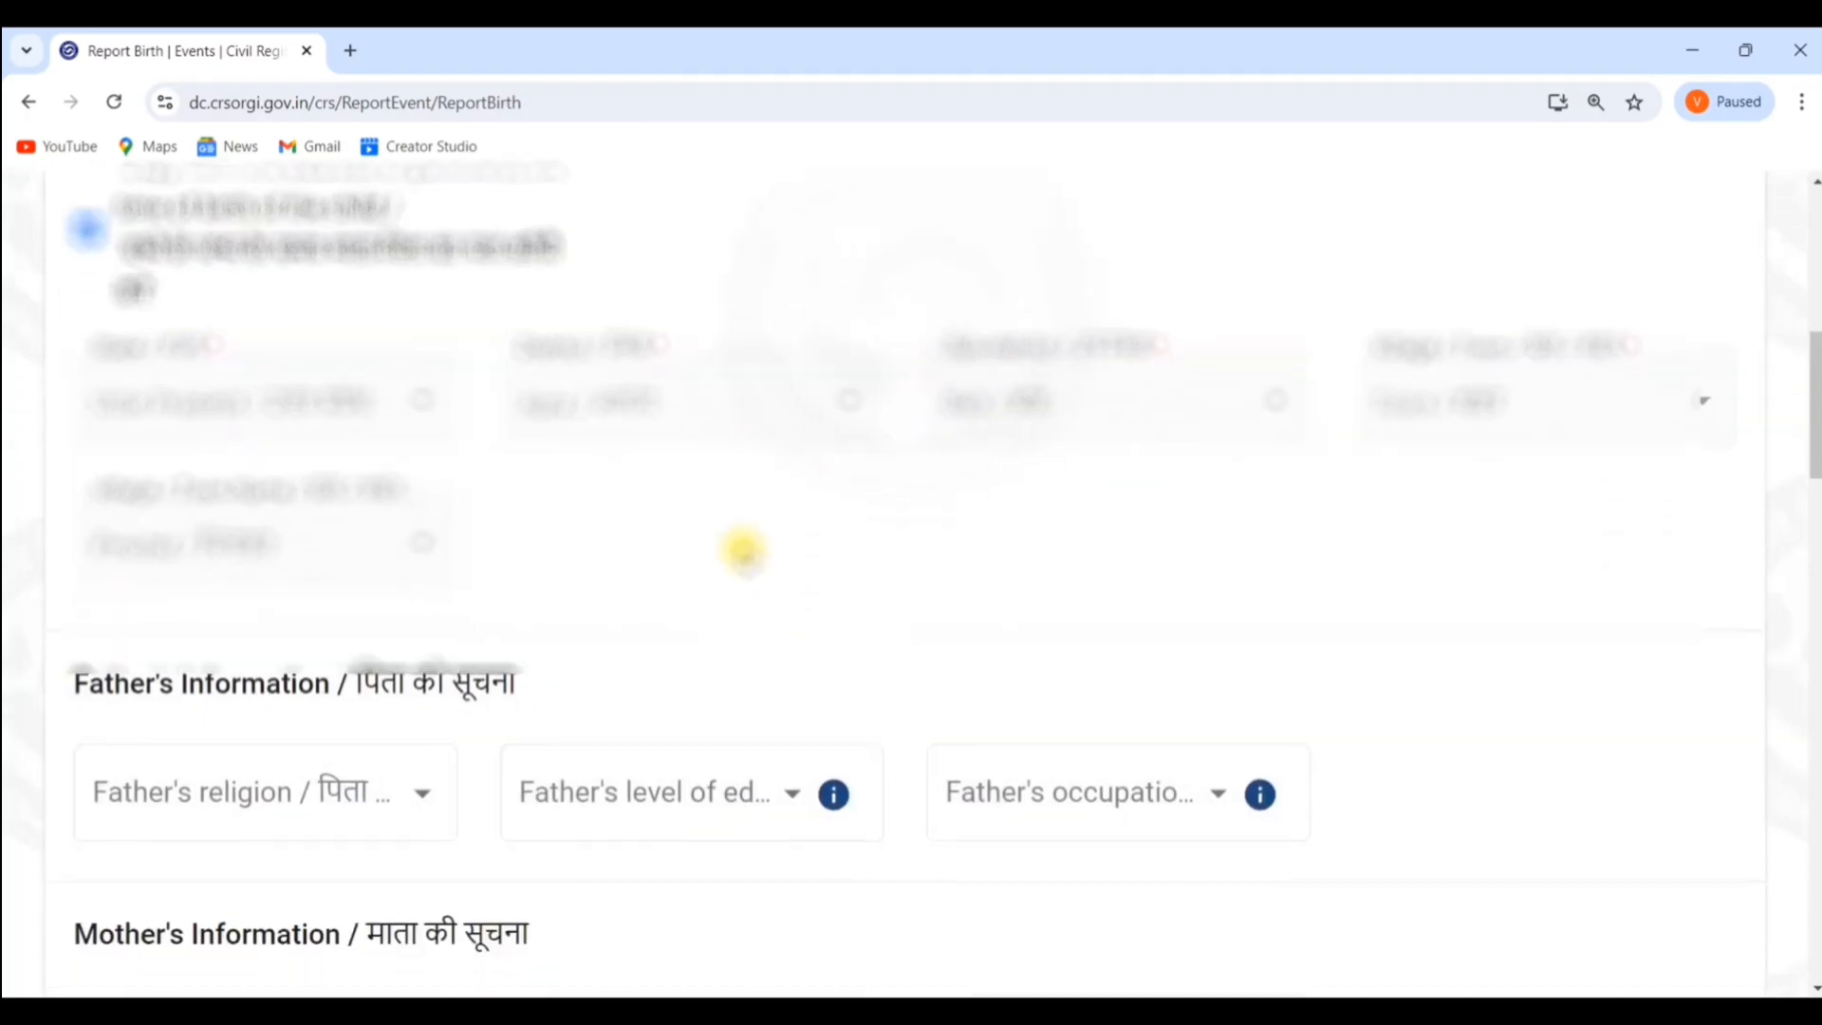
scroll(253, 408, "up", 2)
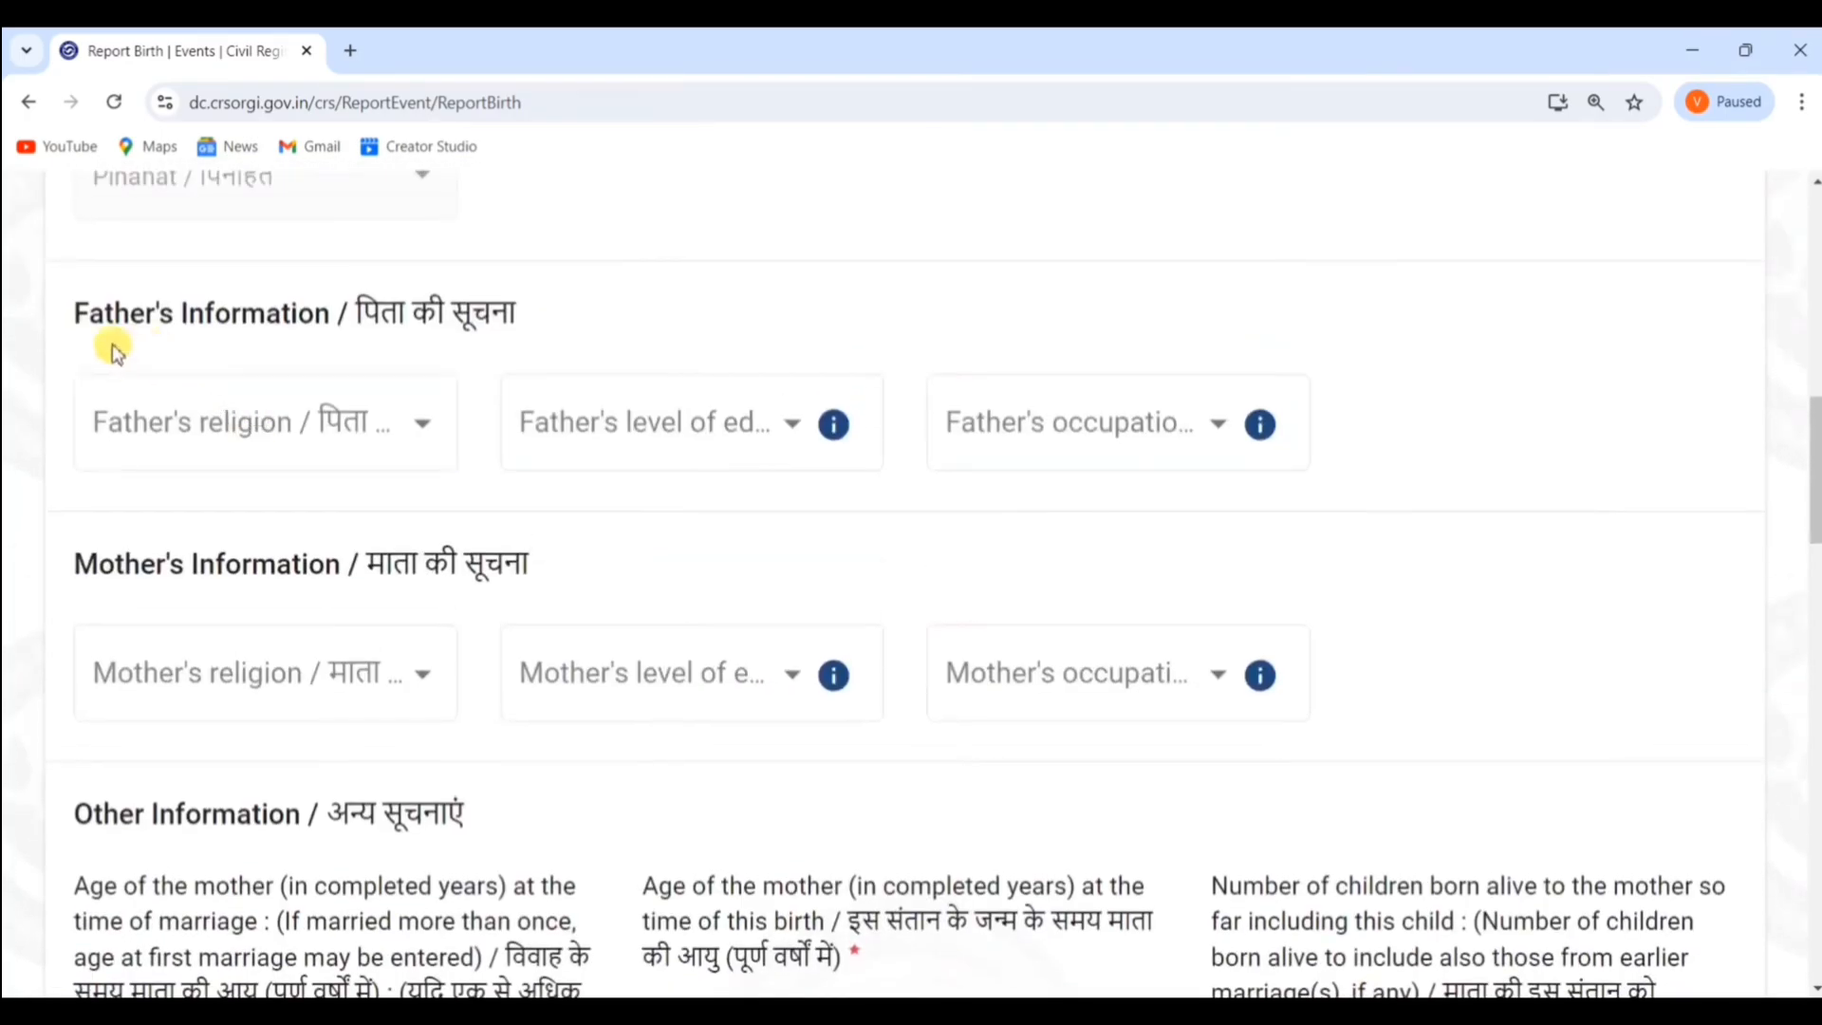
left_click_drag(76, 313, 460, 315)
left_click(477, 329)
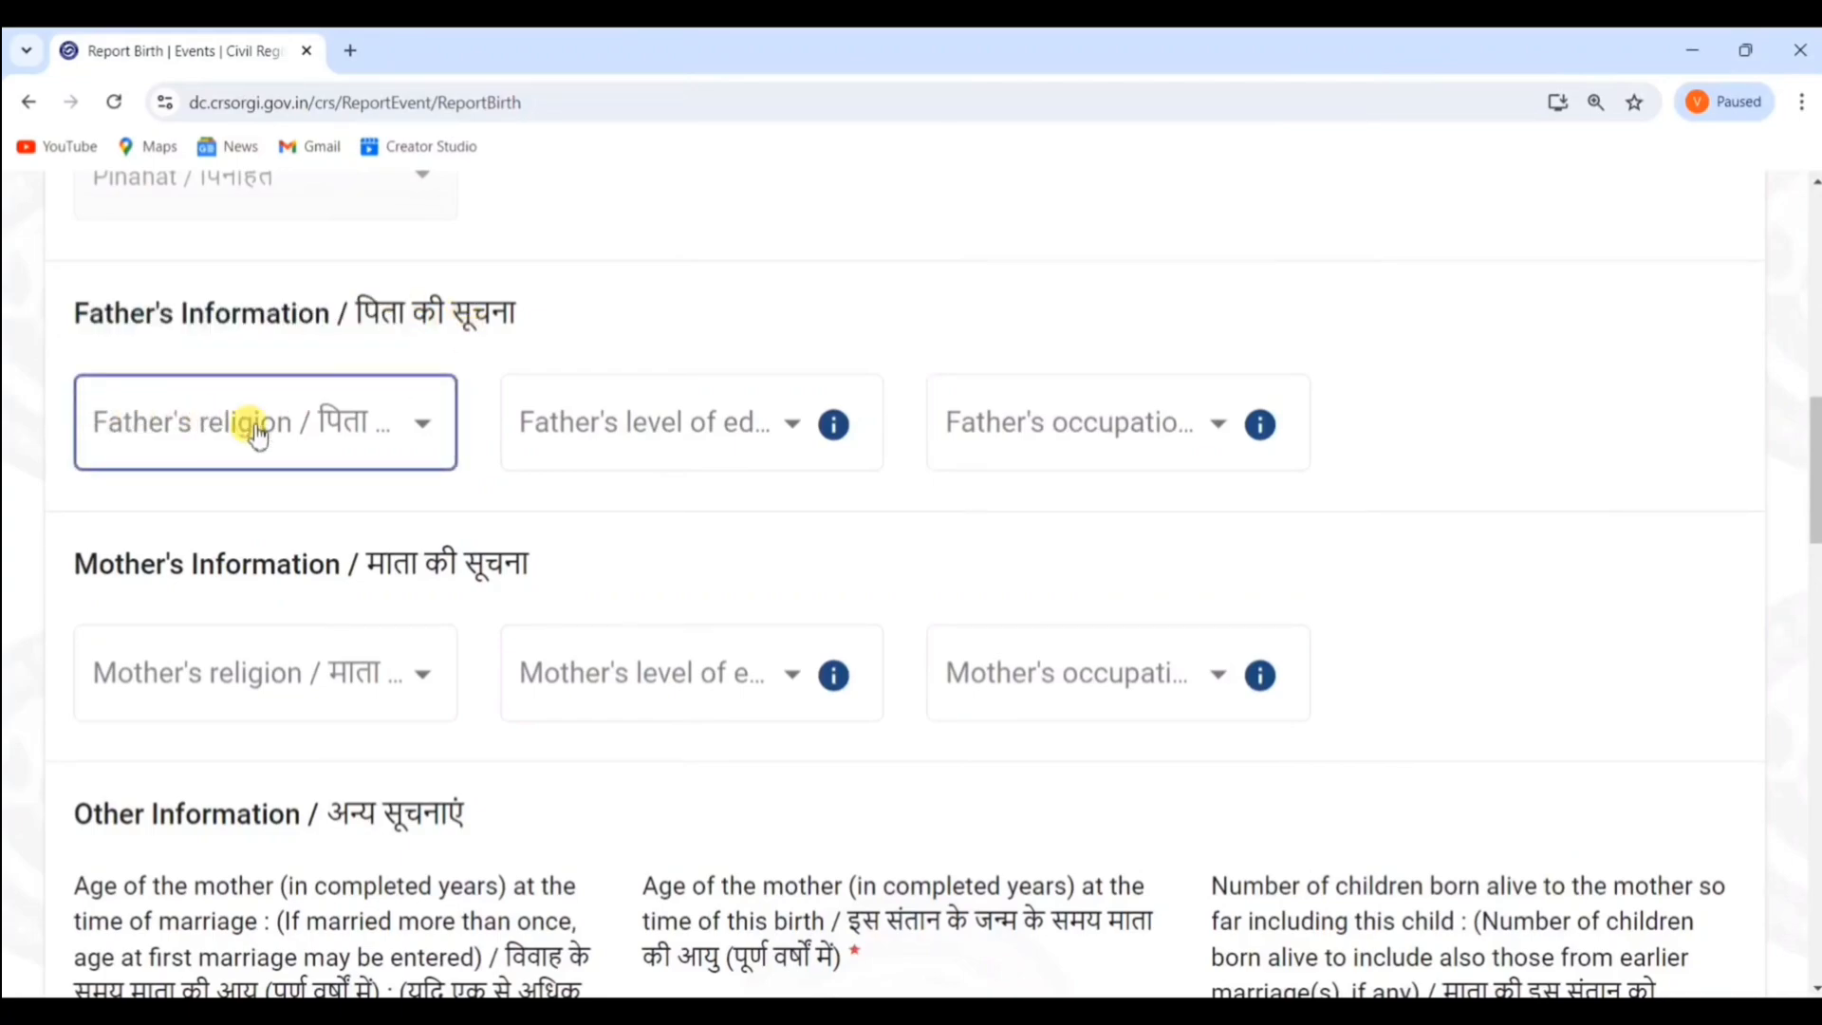
left_click(313, 435)
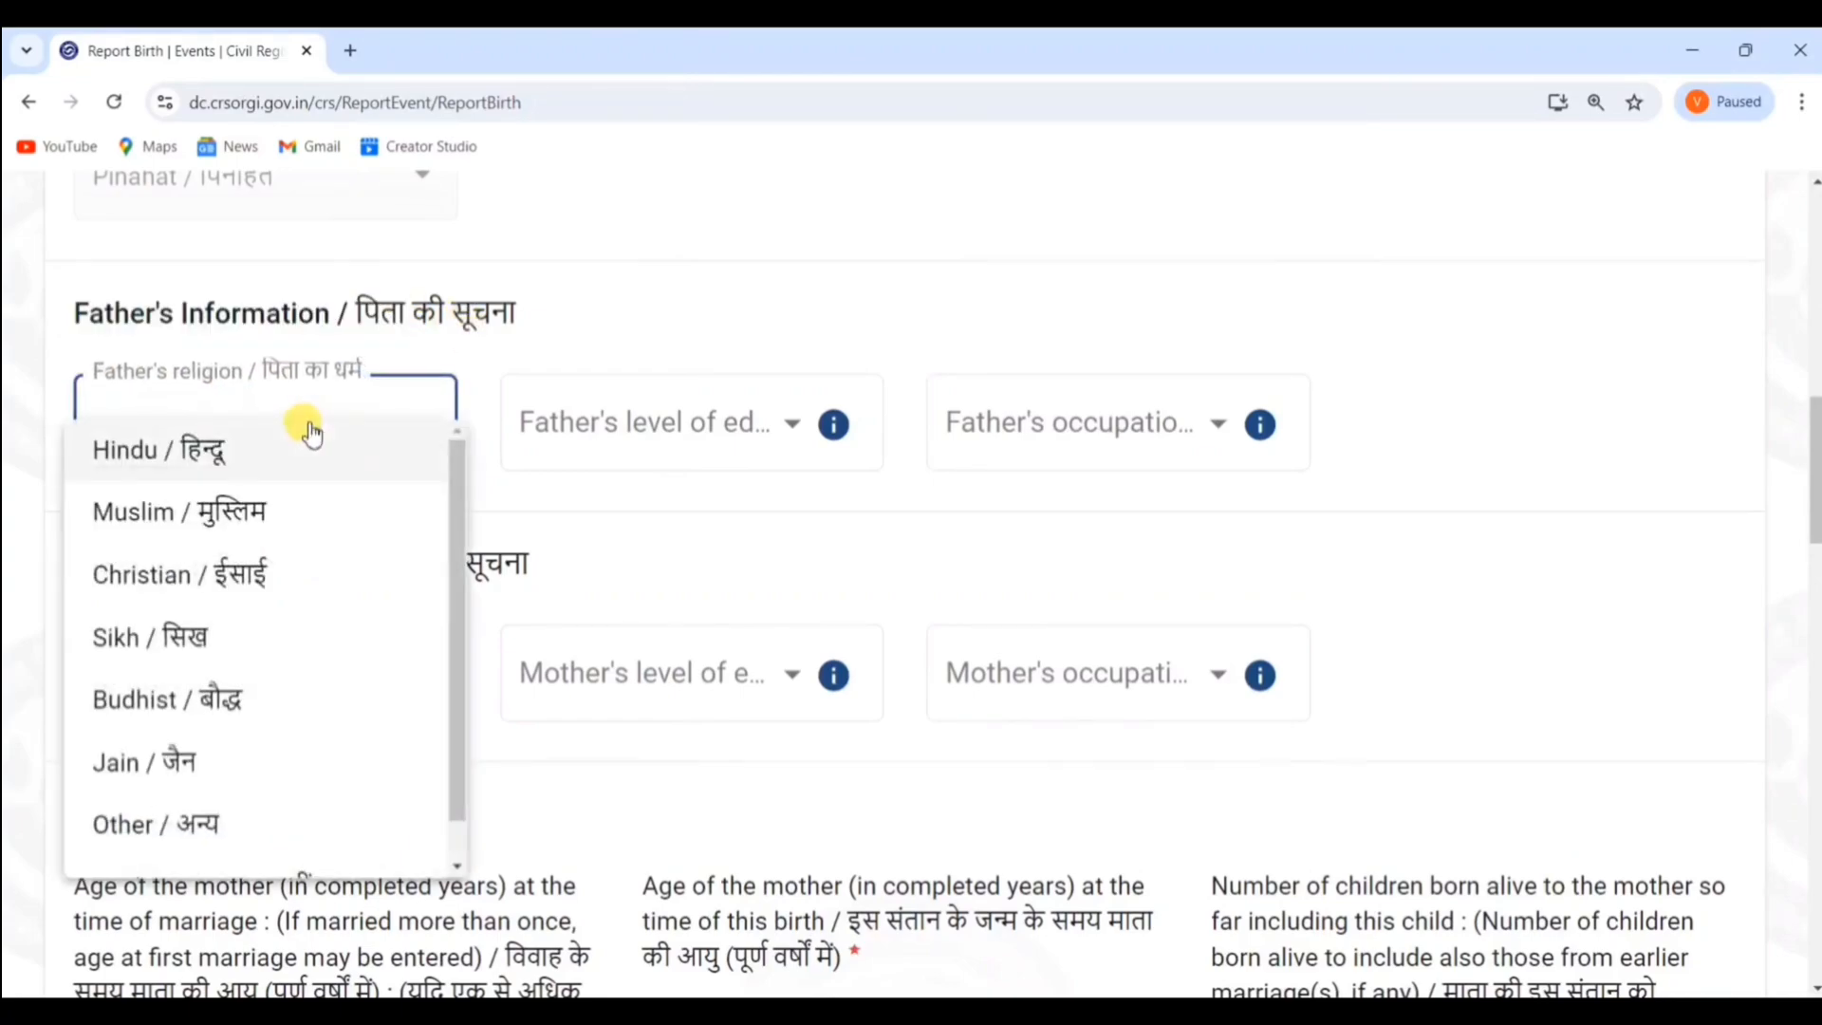
left_click(180, 451)
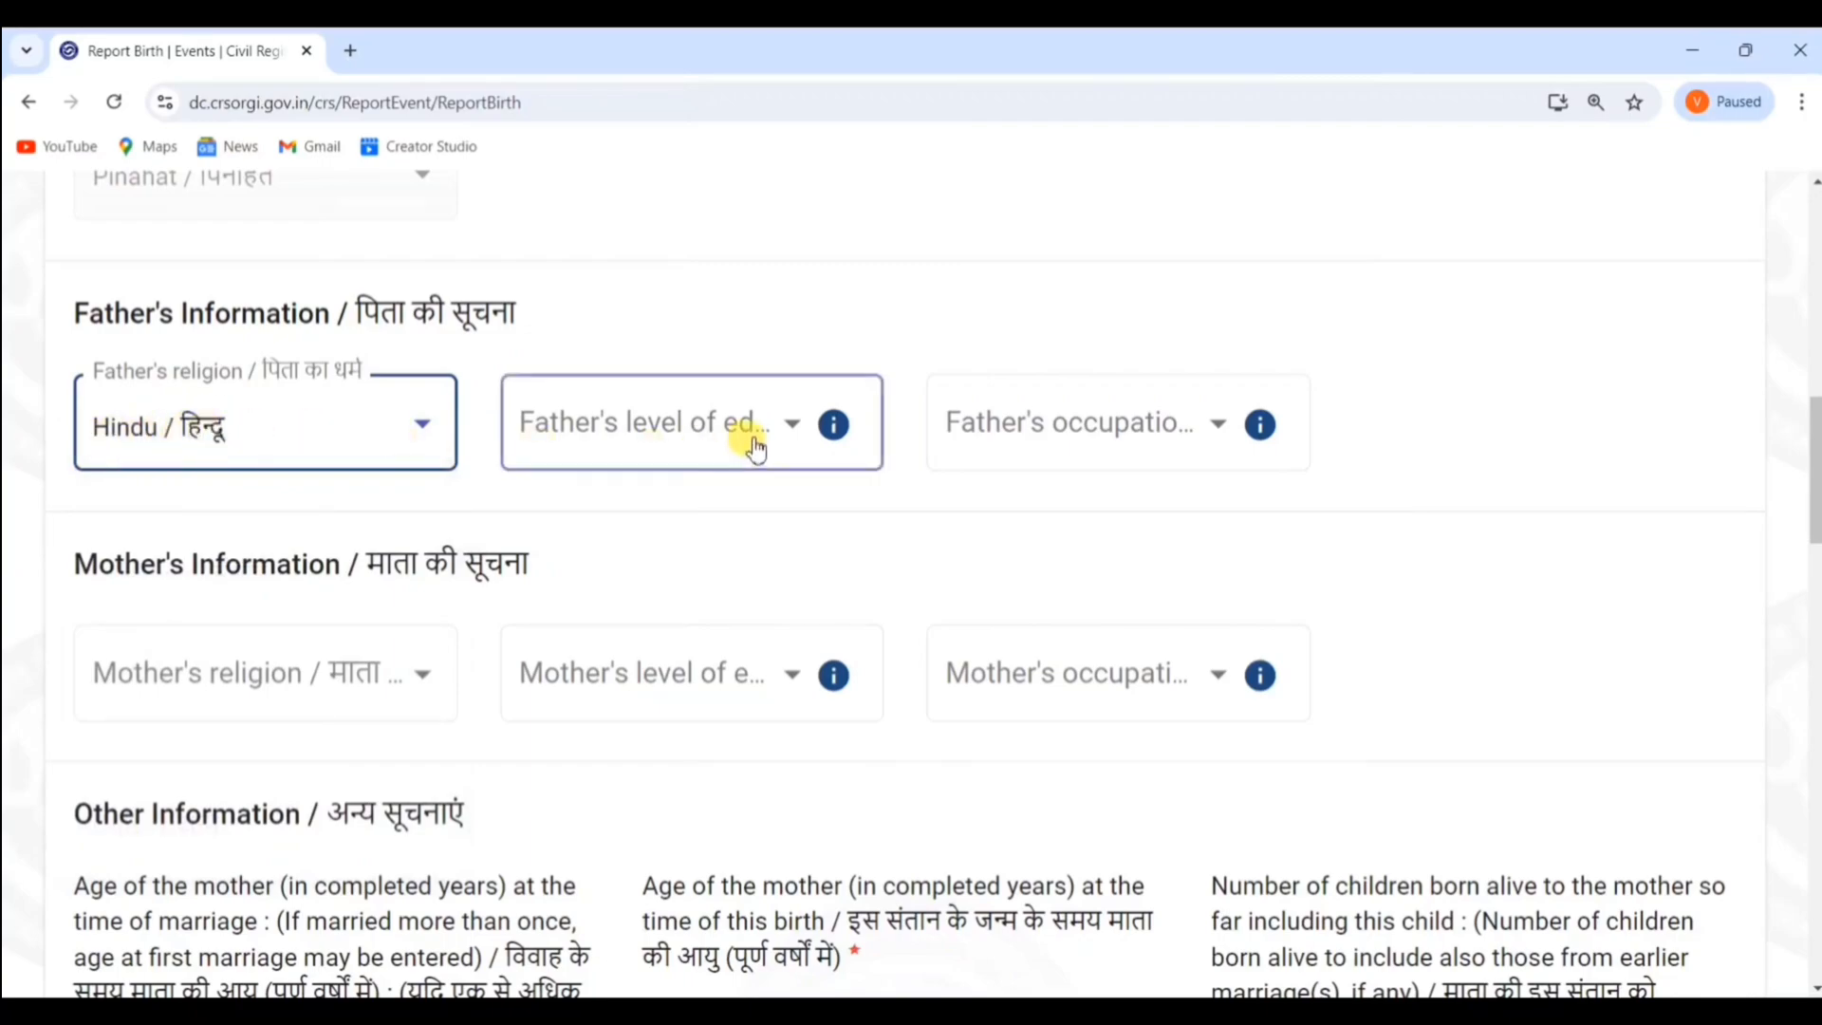
Set the father's level of education to Class 6 and his occupation to Cultivator
left_click(667, 443)
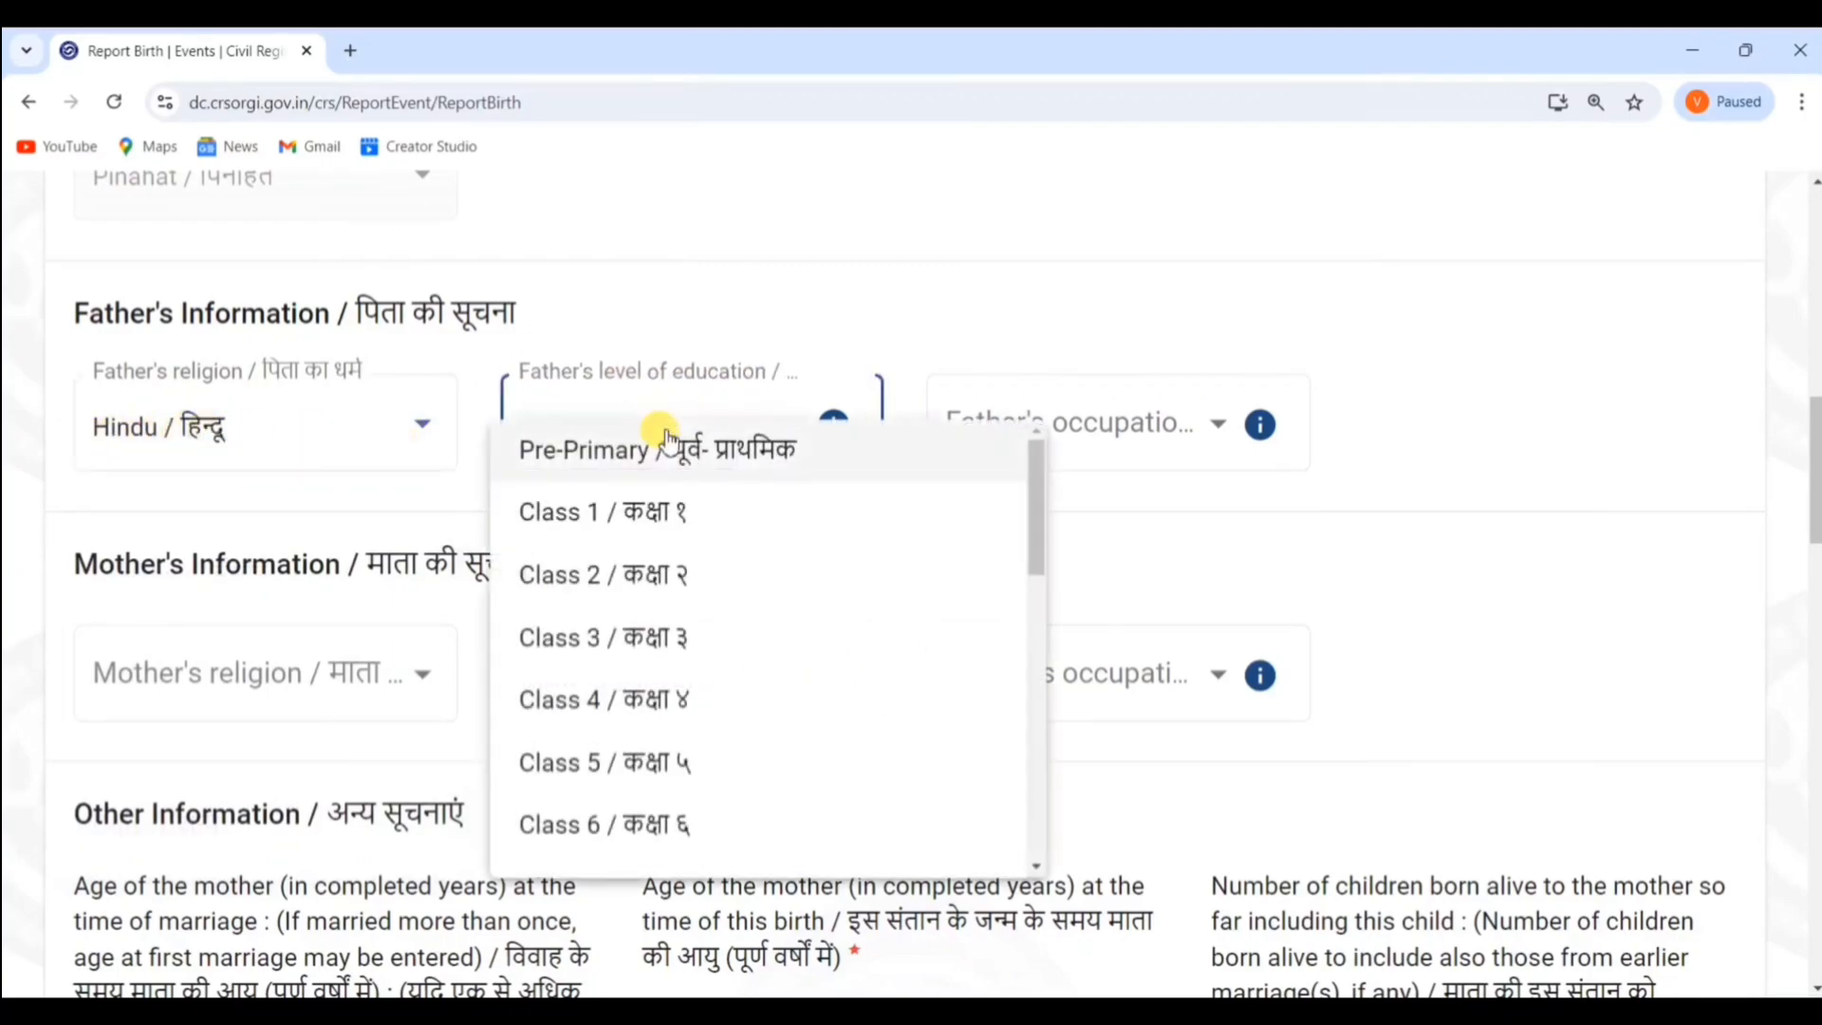
left_click(634, 829)
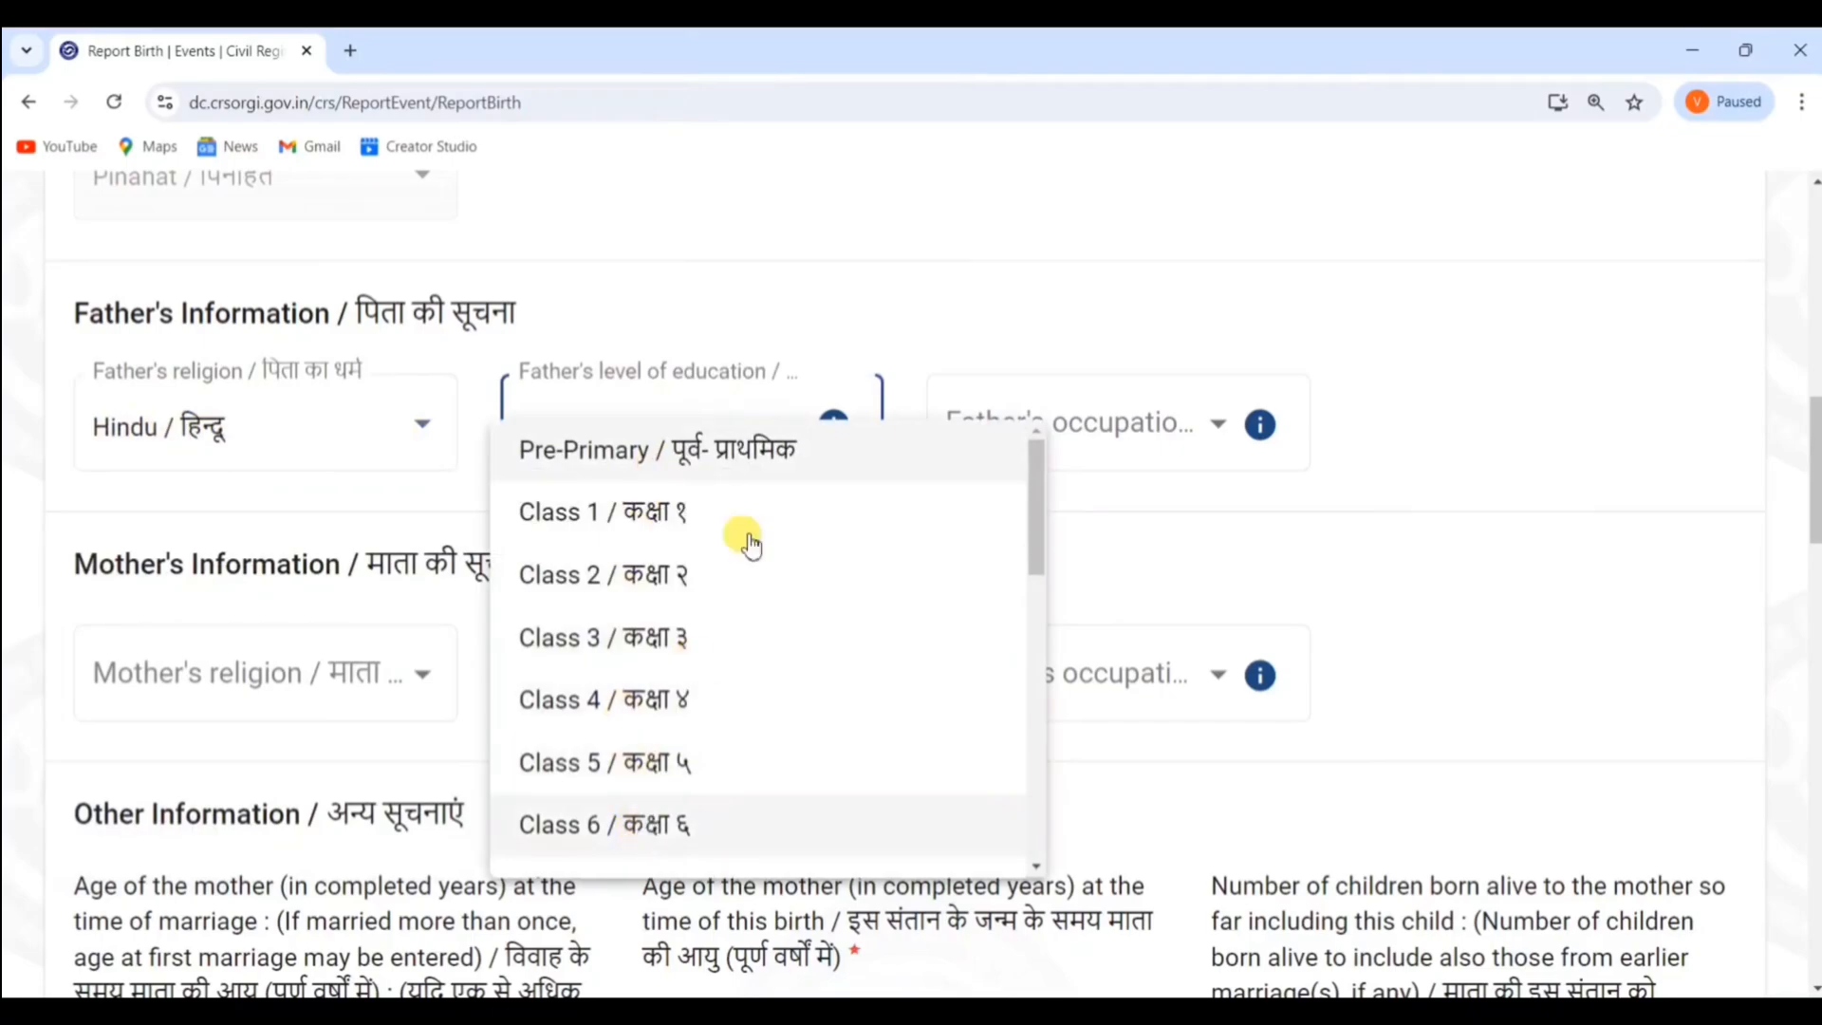
left_click(1096, 438)
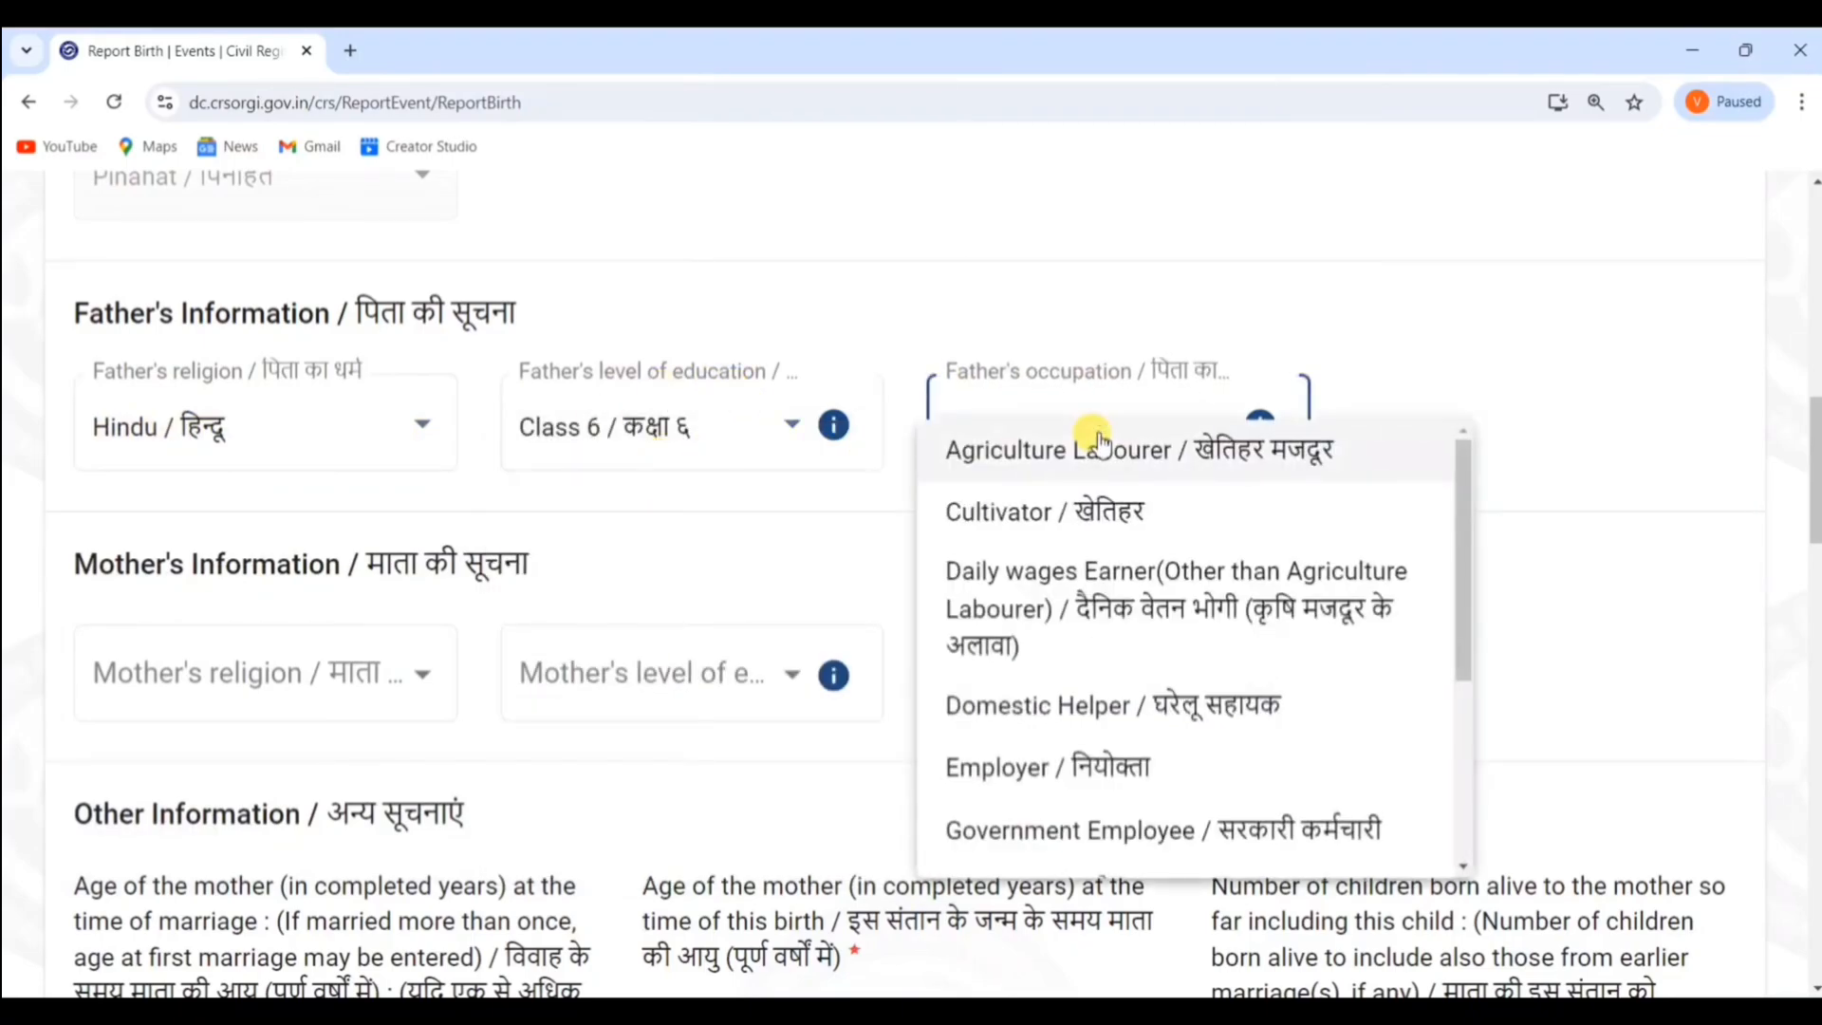
left_click(1112, 501)
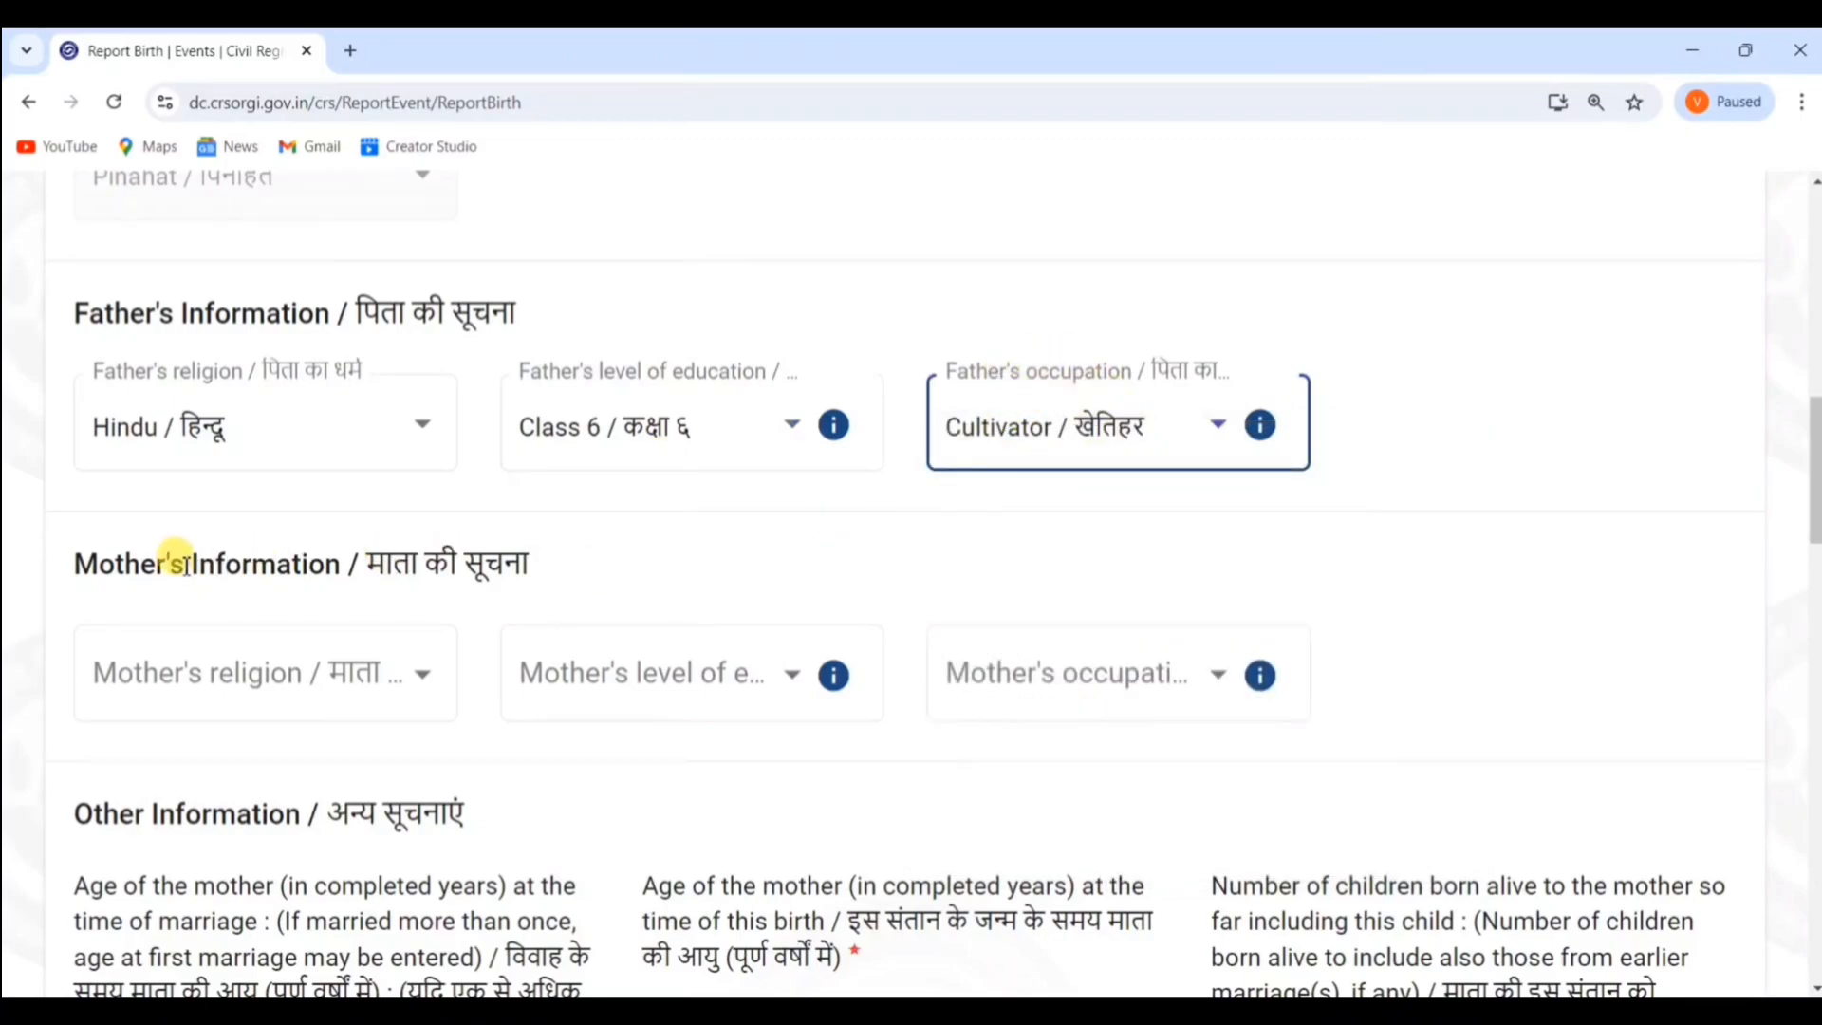
Complete Mother's Information with religion Hindu, level of education Class 6 and occupation Employer
left_click_drag(74, 572, 392, 560)
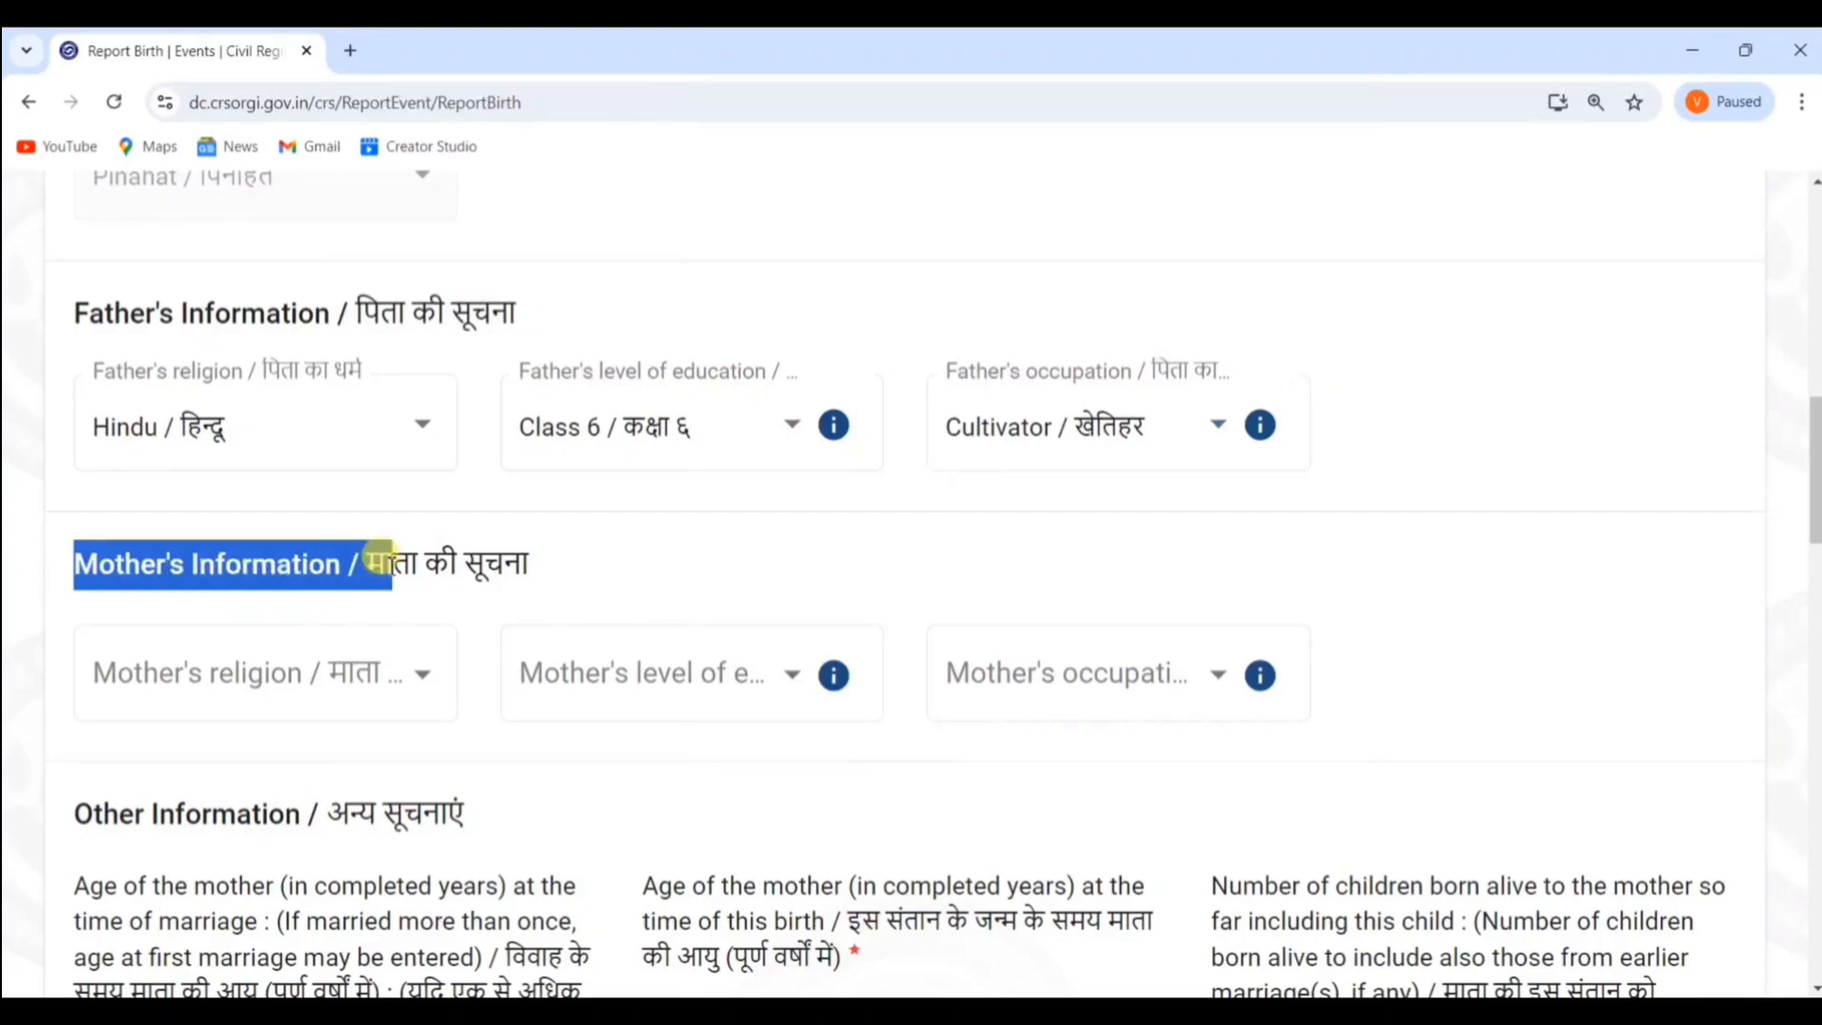
scroll(501, 555, "down", 1)
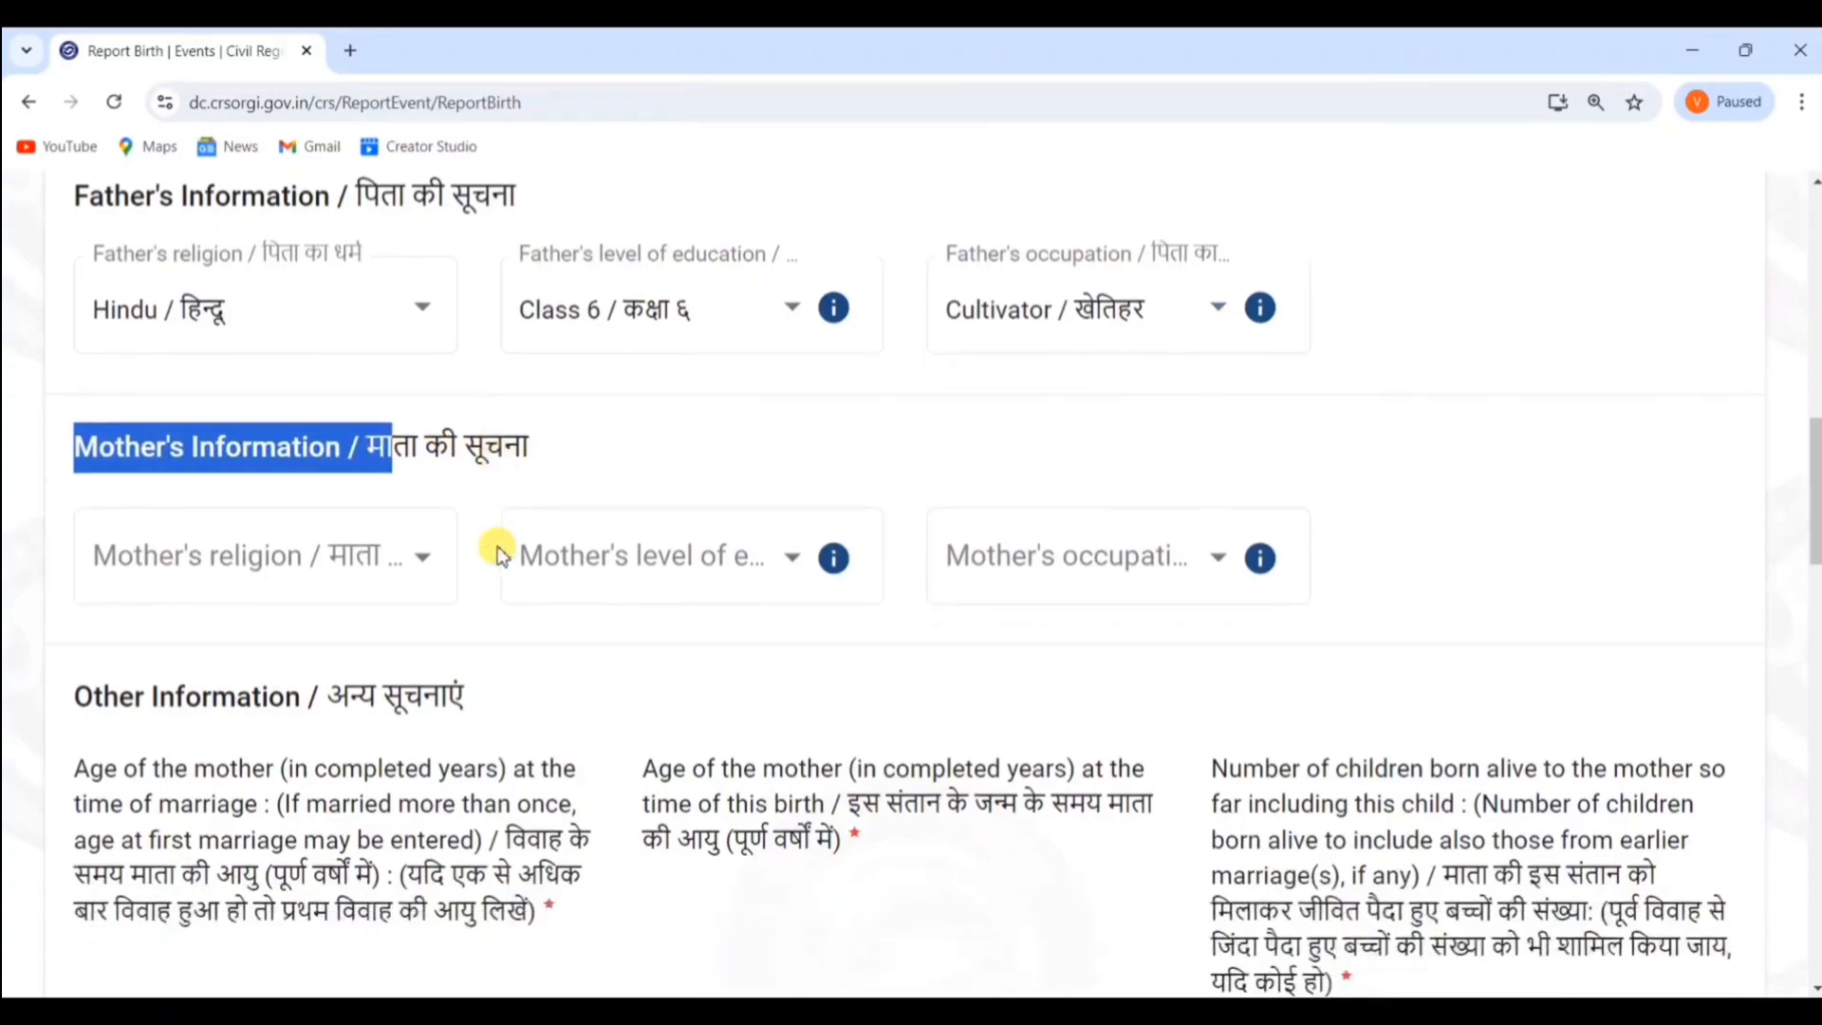
left_click(236, 567)
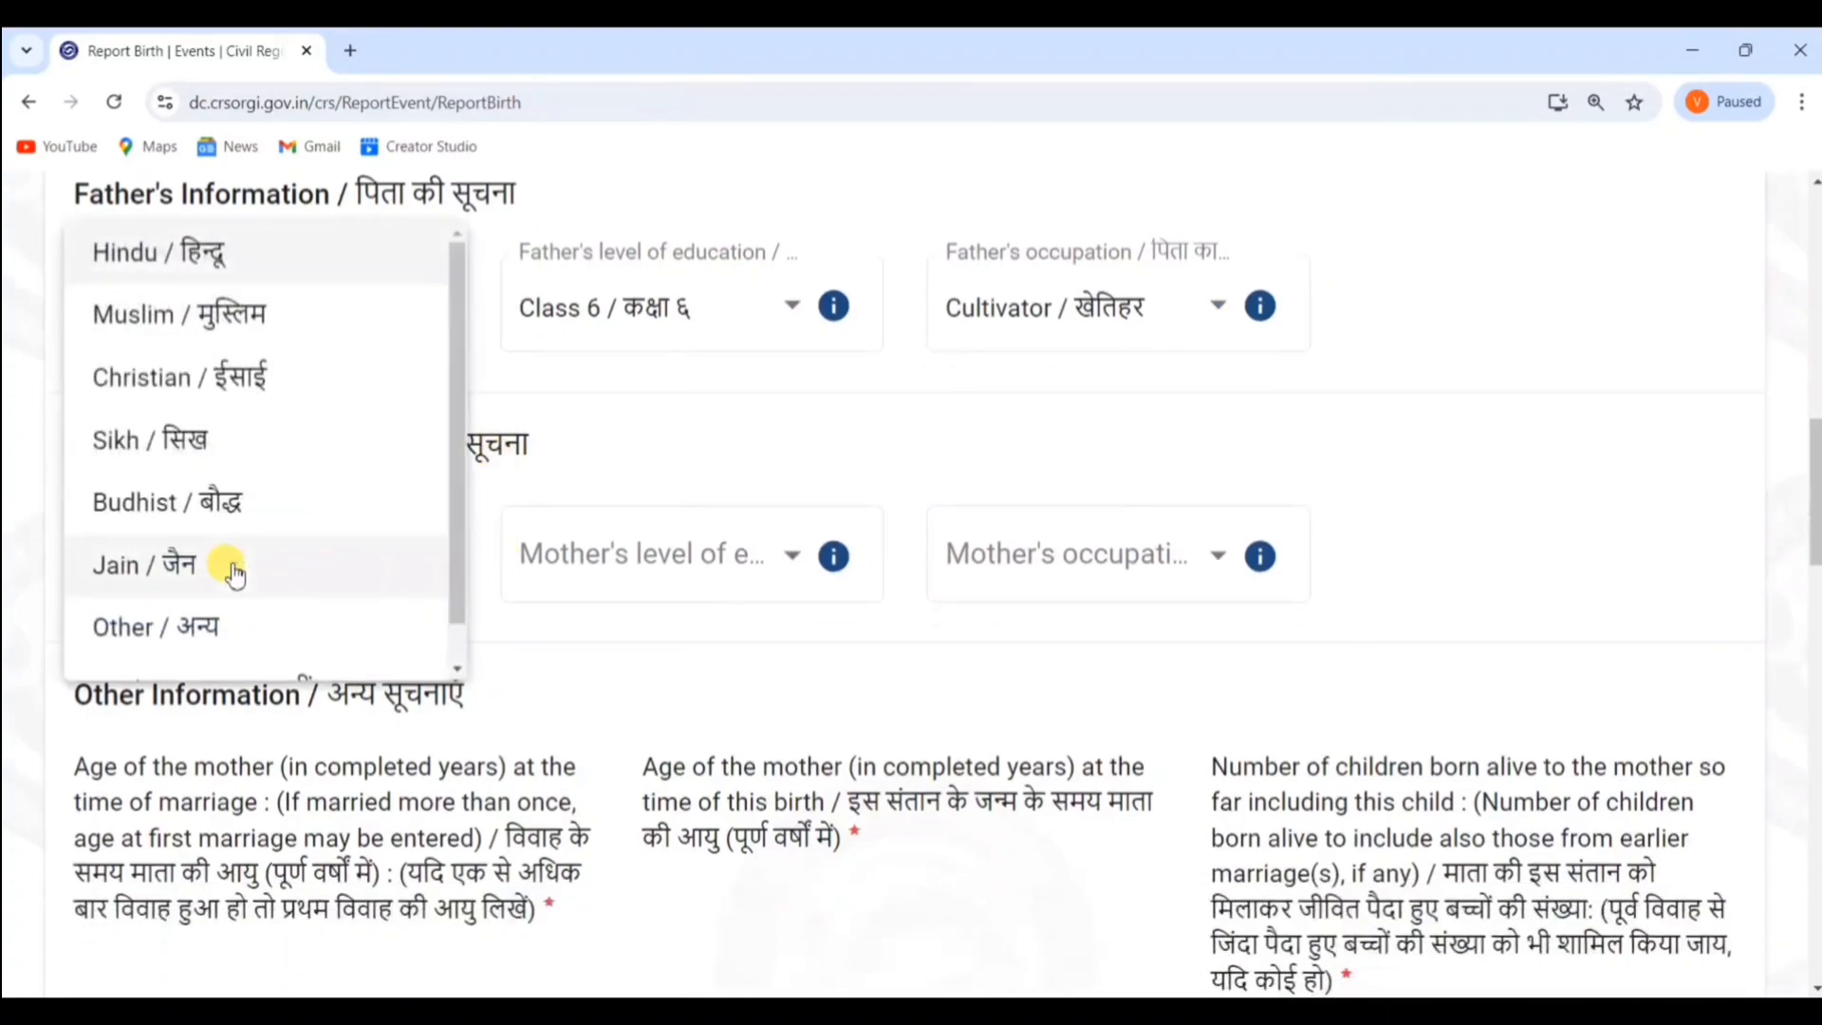
left_click(224, 253)
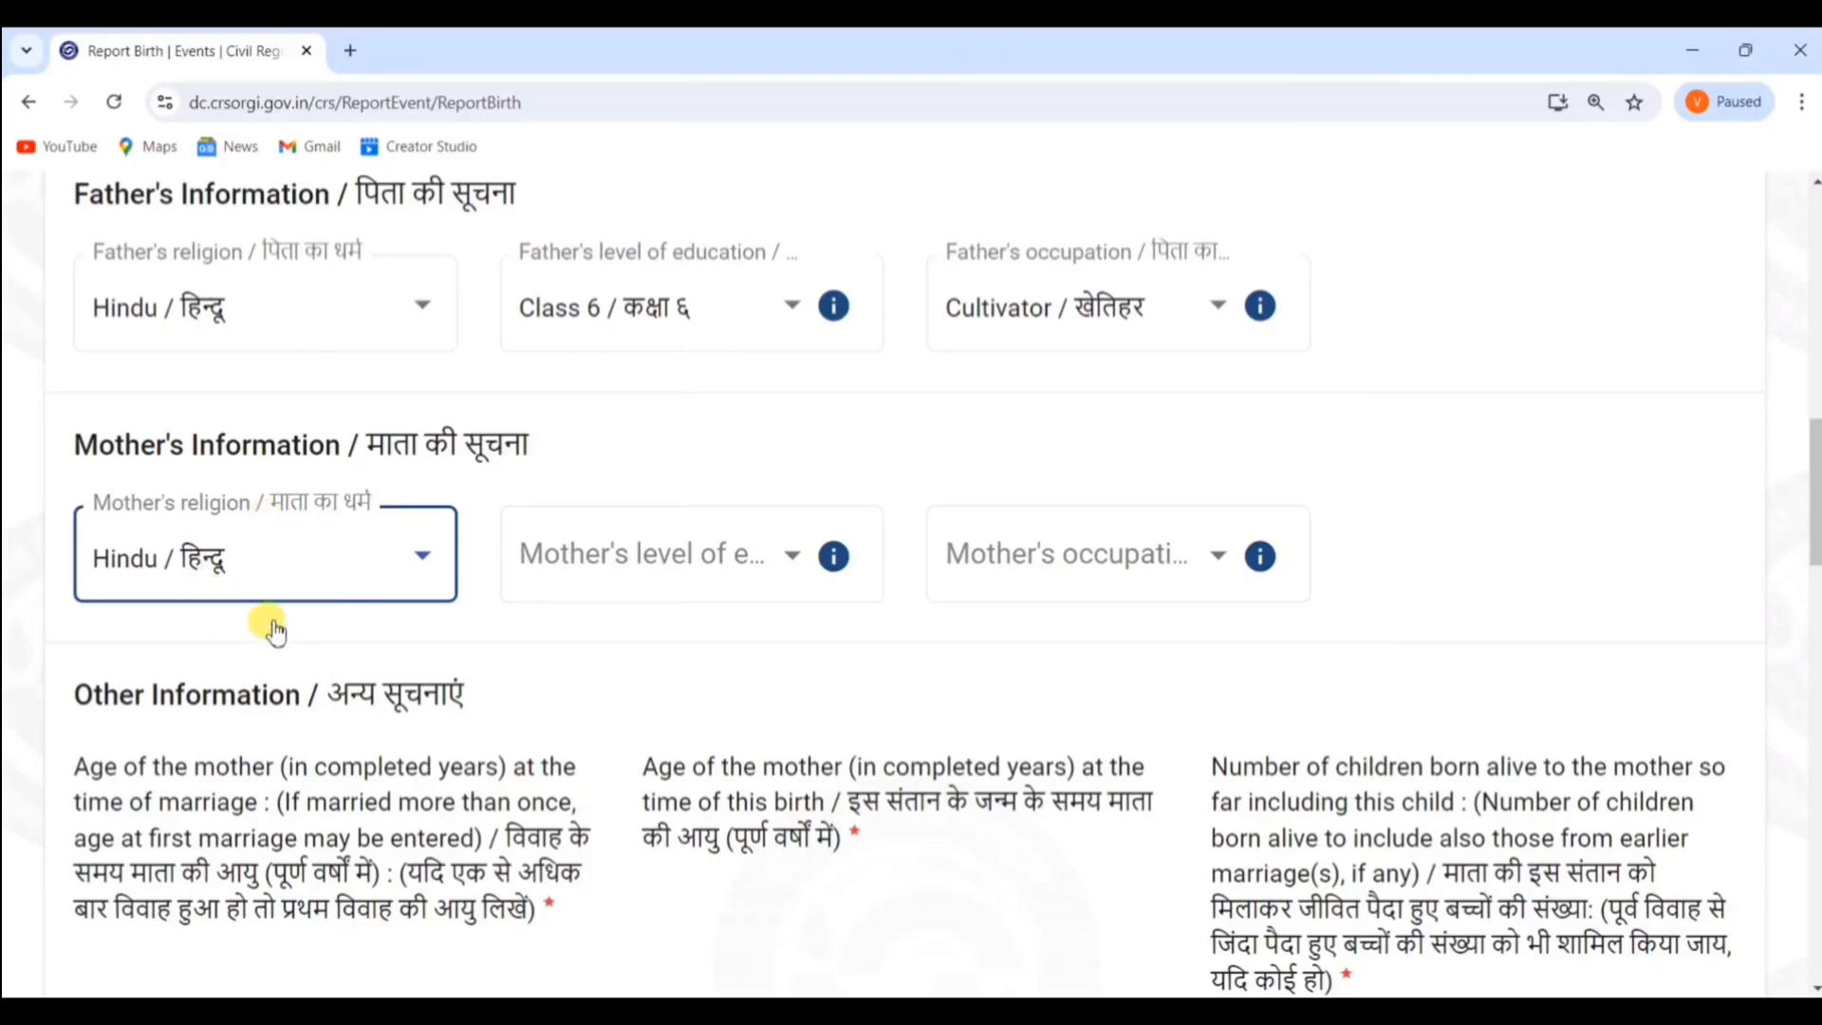
left_click(644, 568)
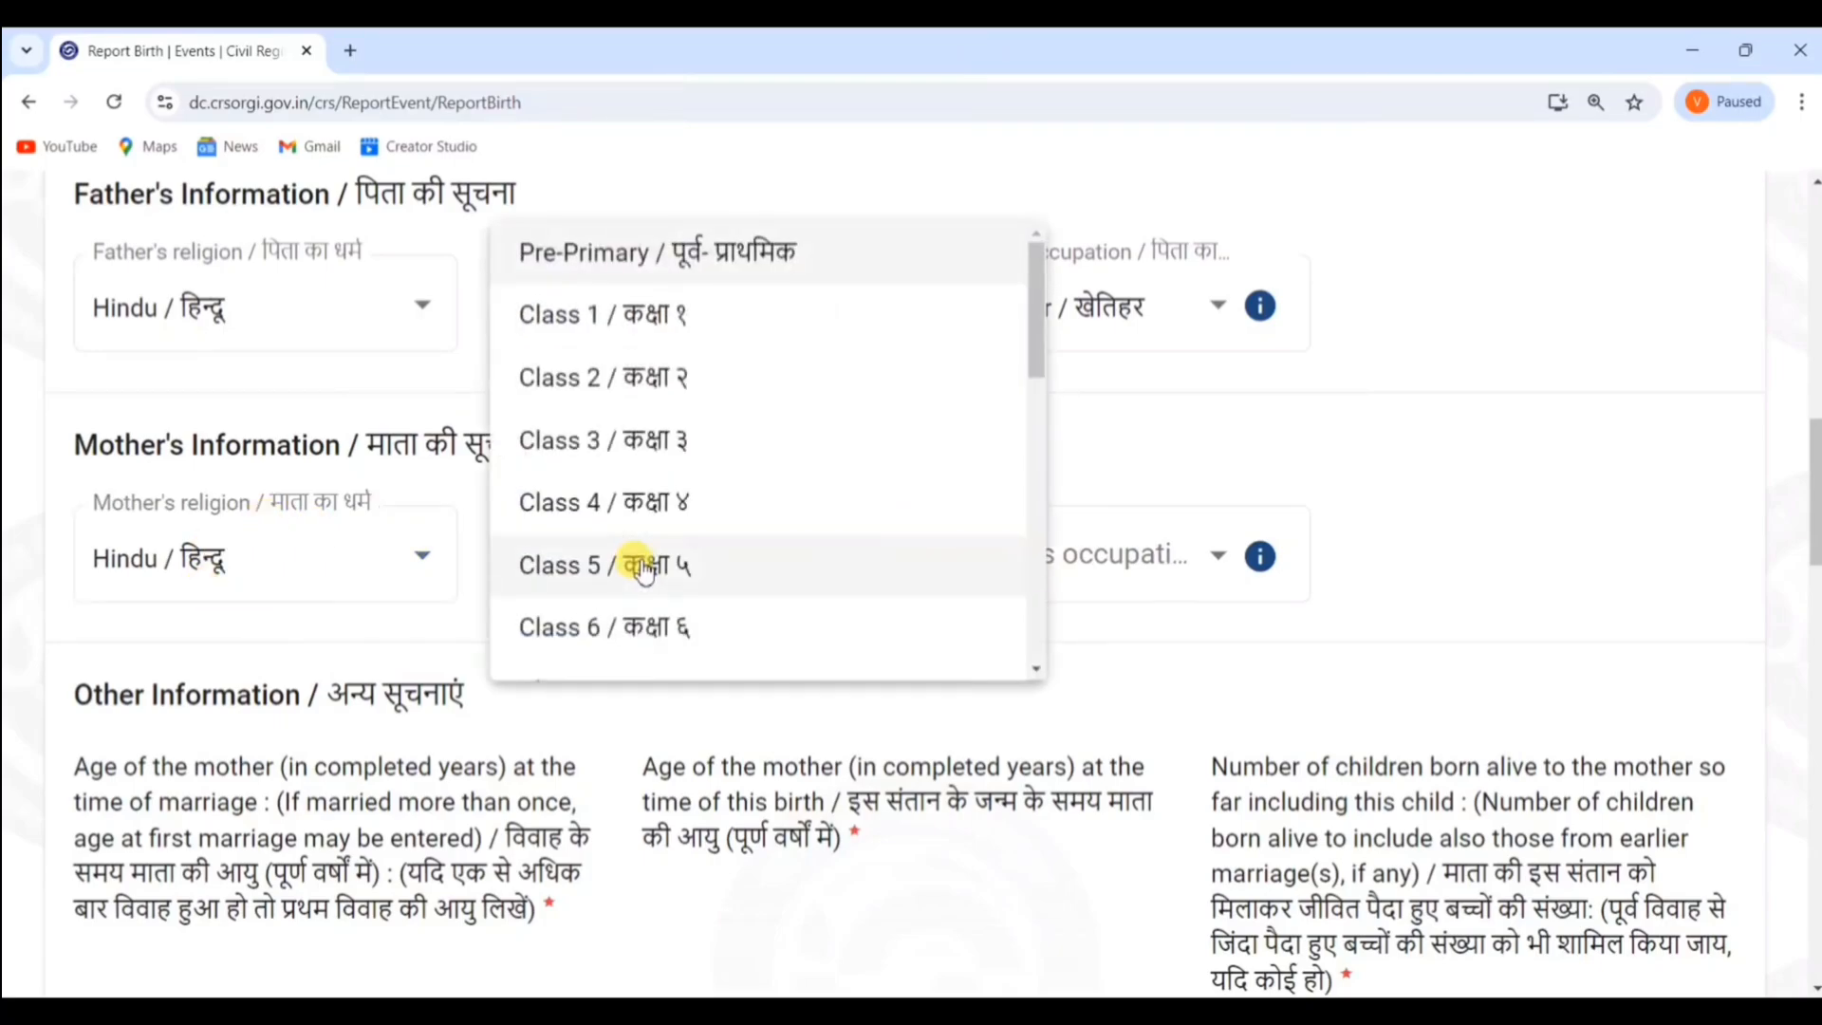
left_click(649, 624)
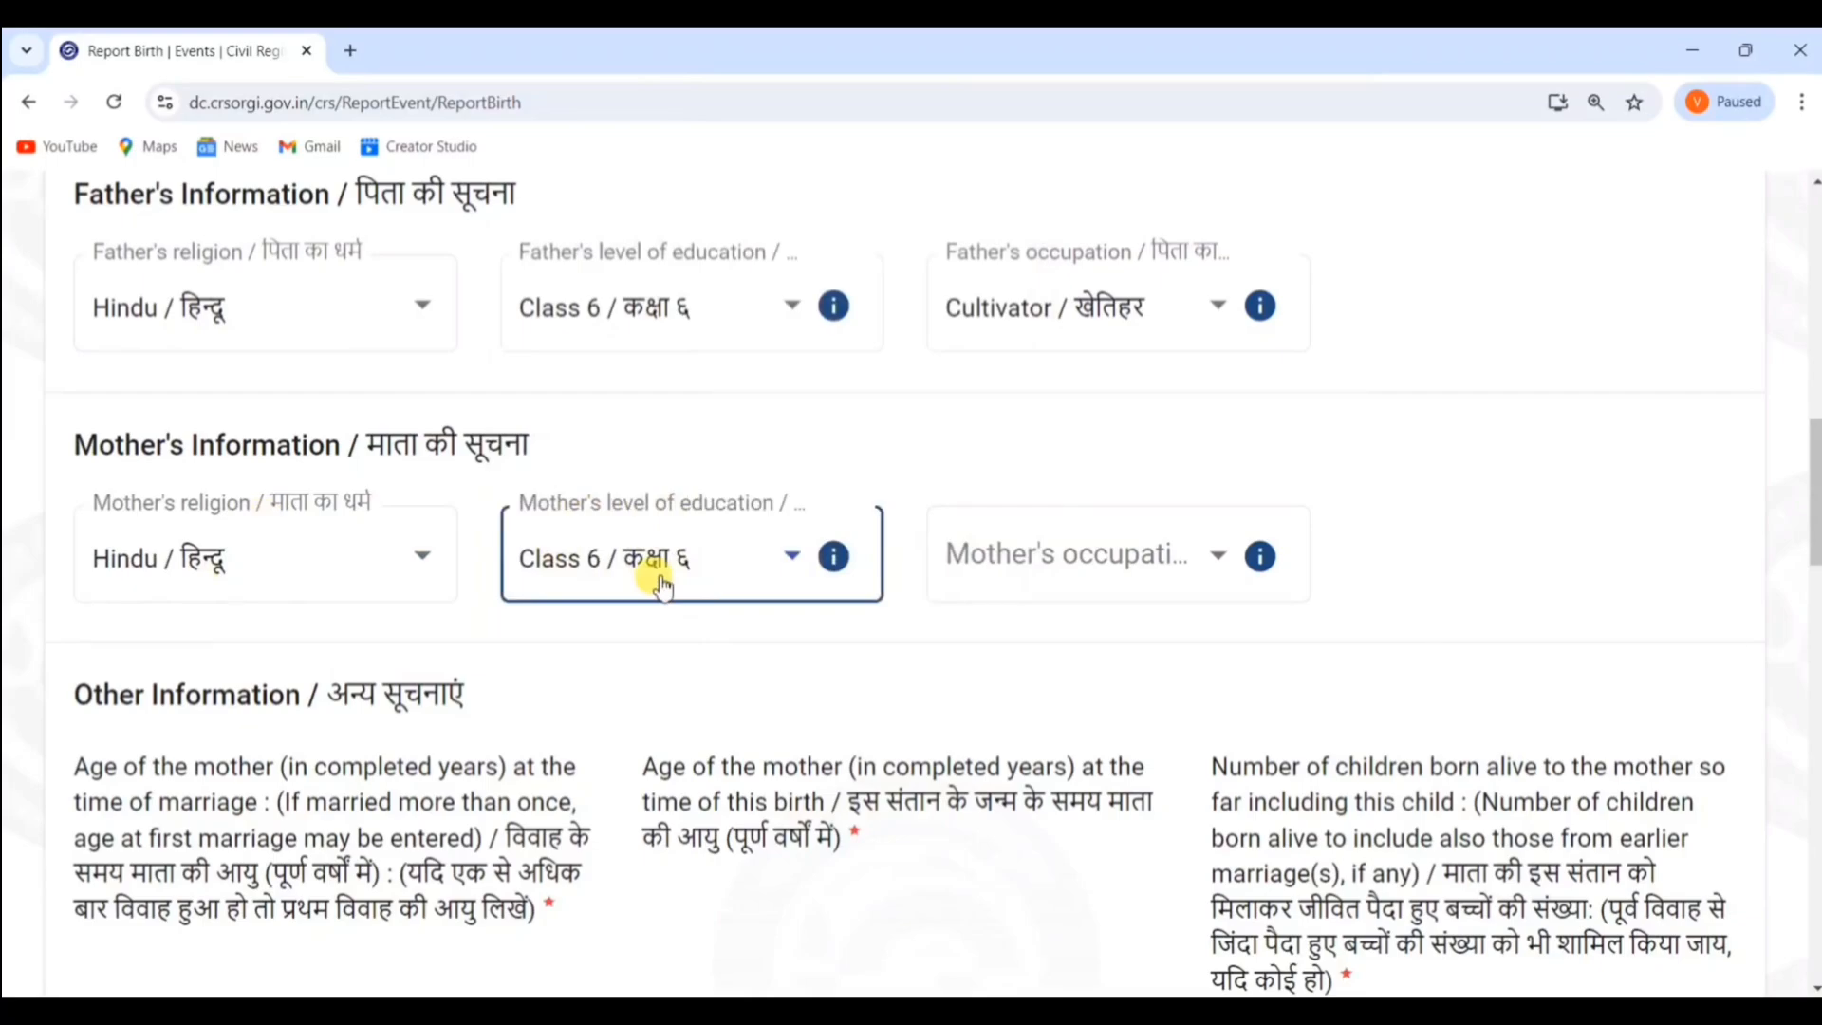
left_click(1090, 582)
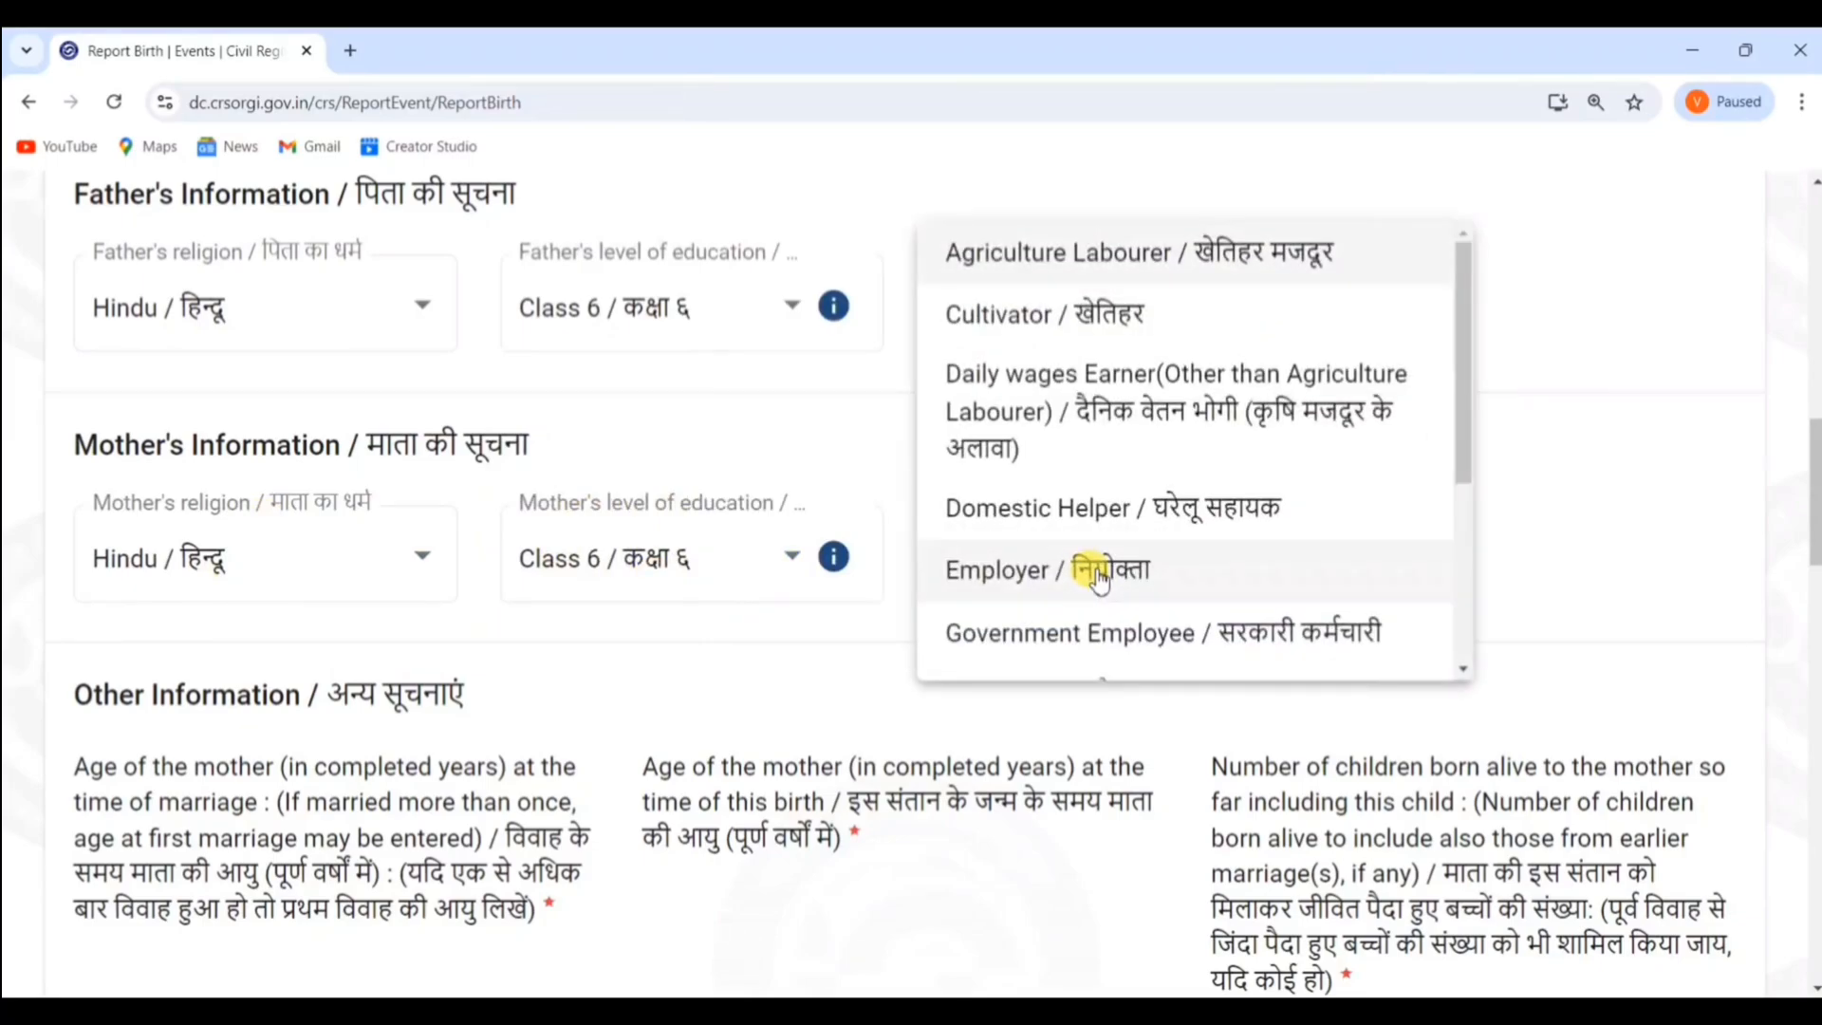
left_click(1111, 574)
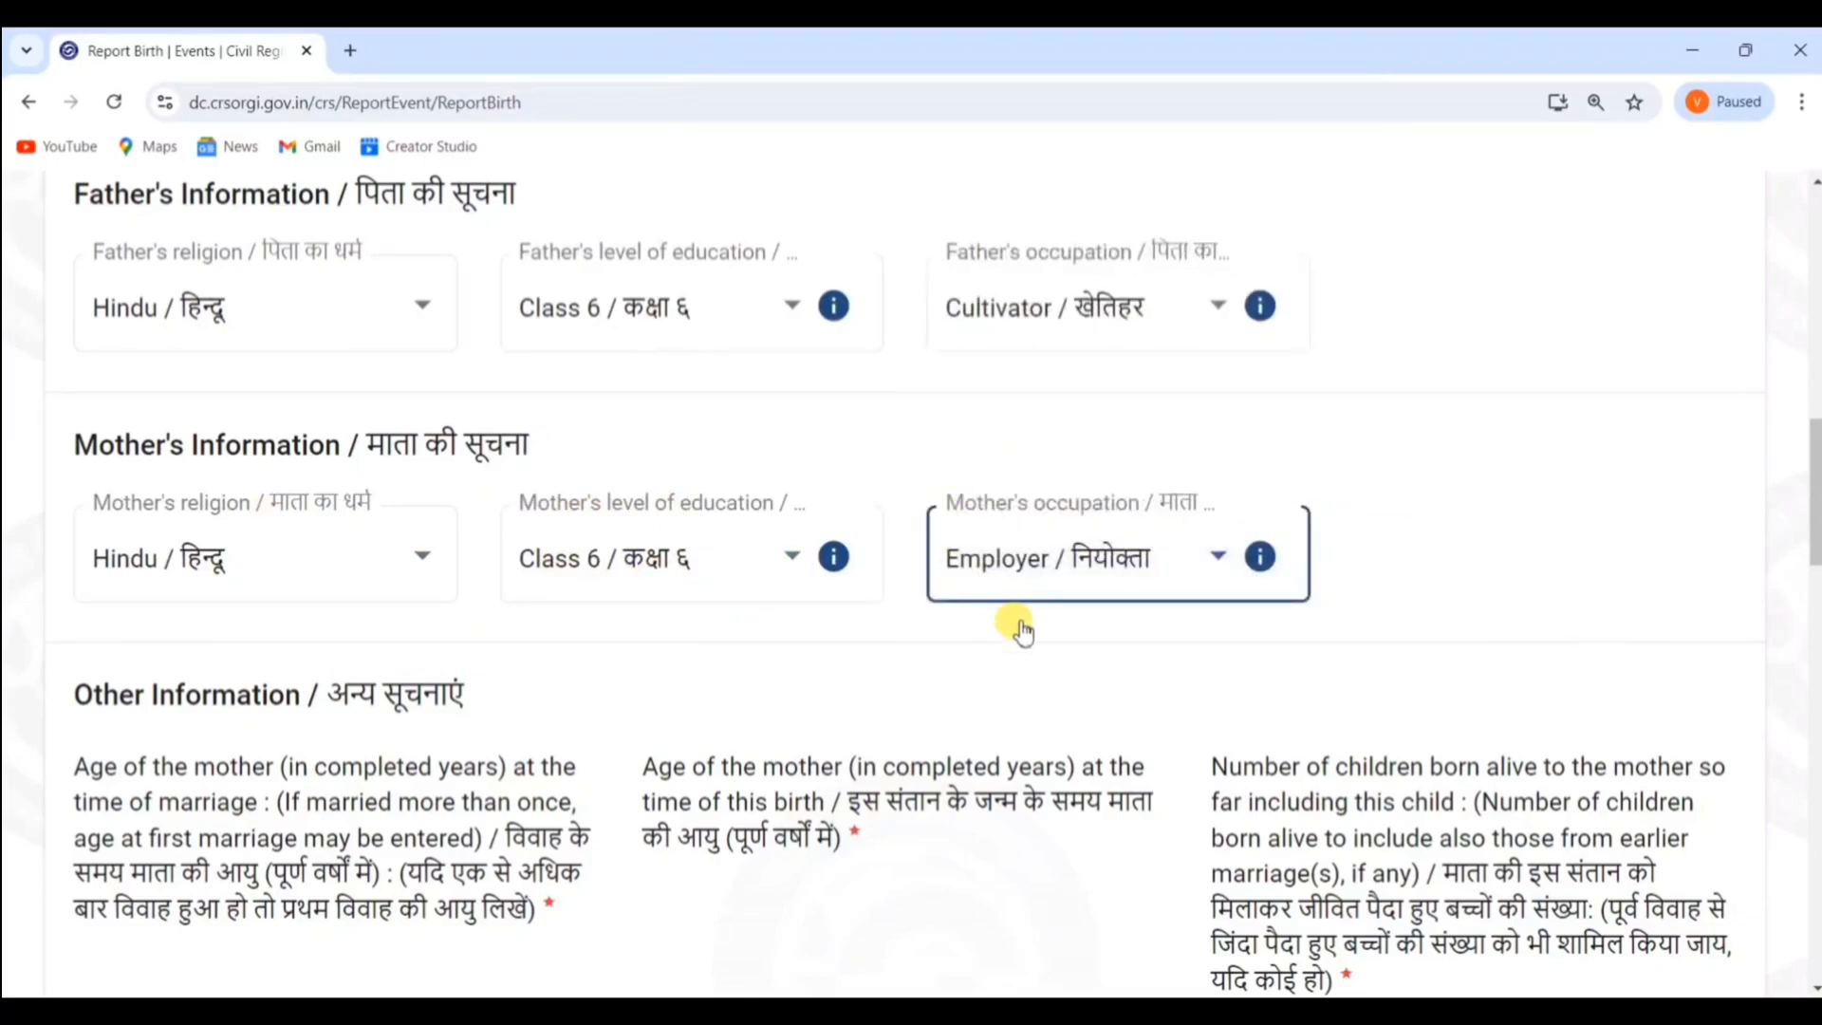
left_click(1049, 607)
left_click(919, 642)
Under Other Information, enter 22 as the mother's age at marriage and 27 as her age at this birth
scroll(845, 636, "down", 3)
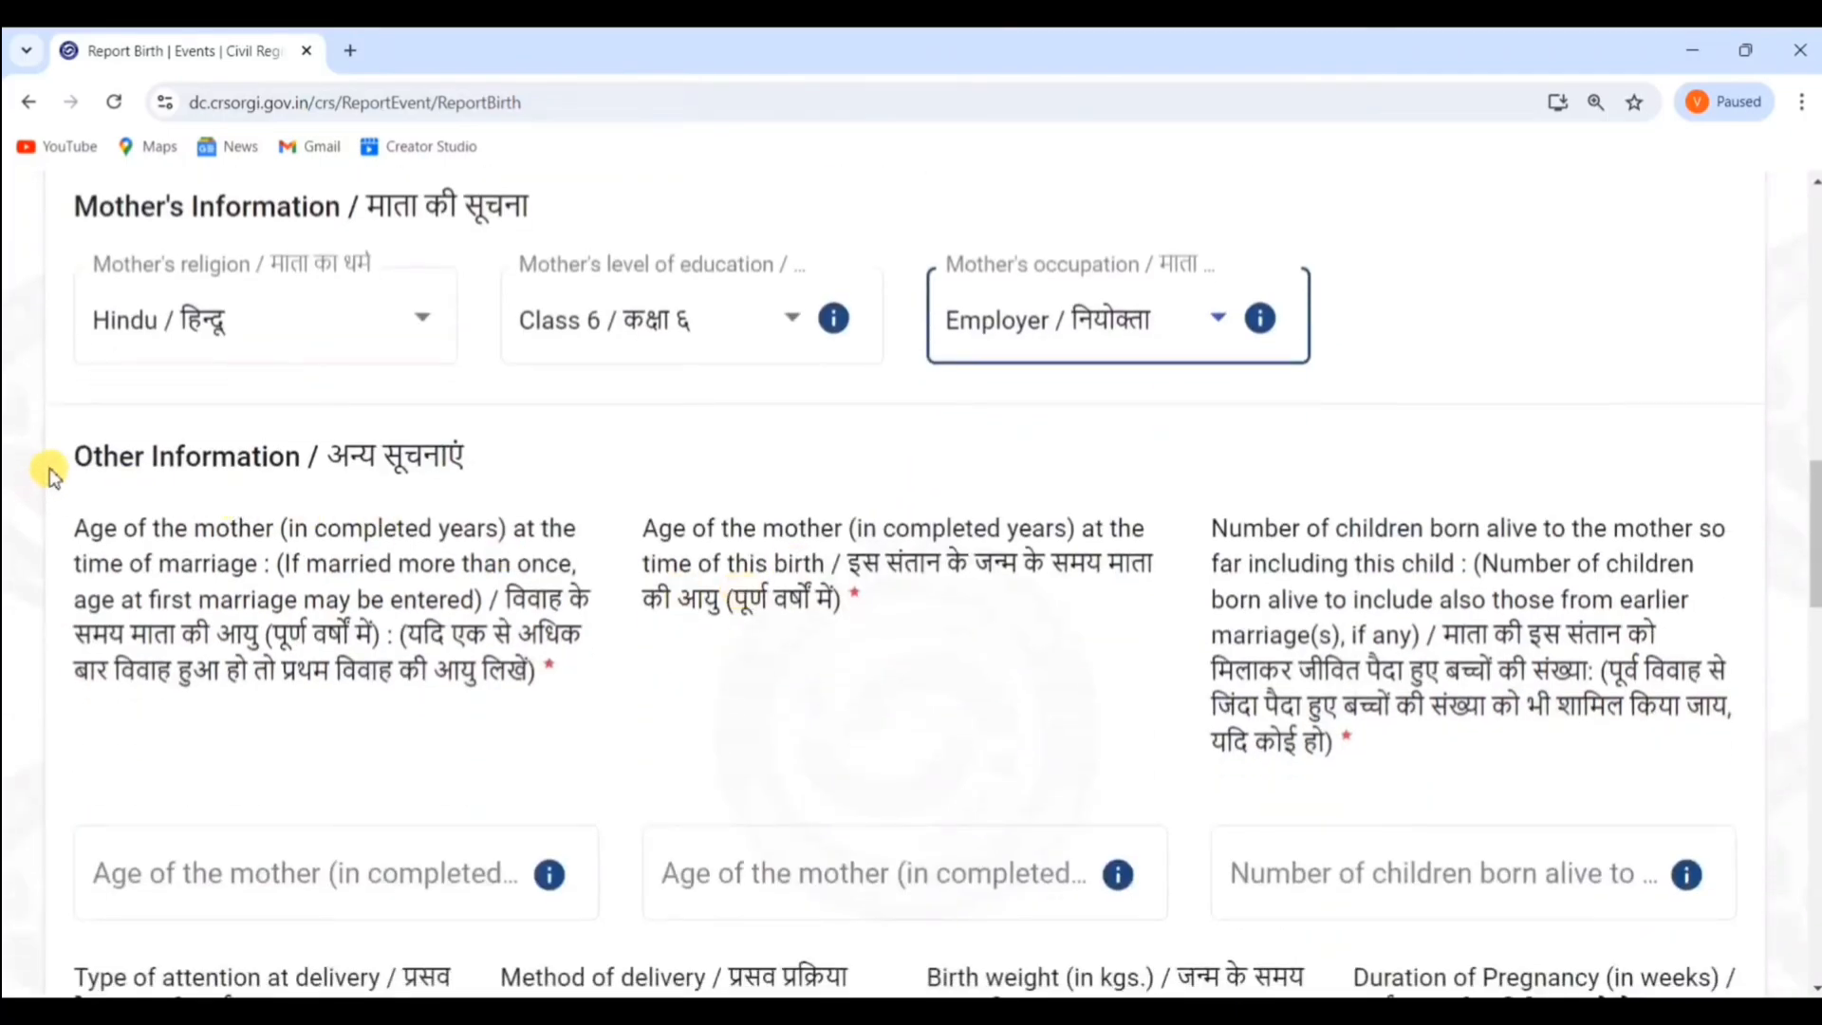
left_click_drag(72, 462, 372, 444)
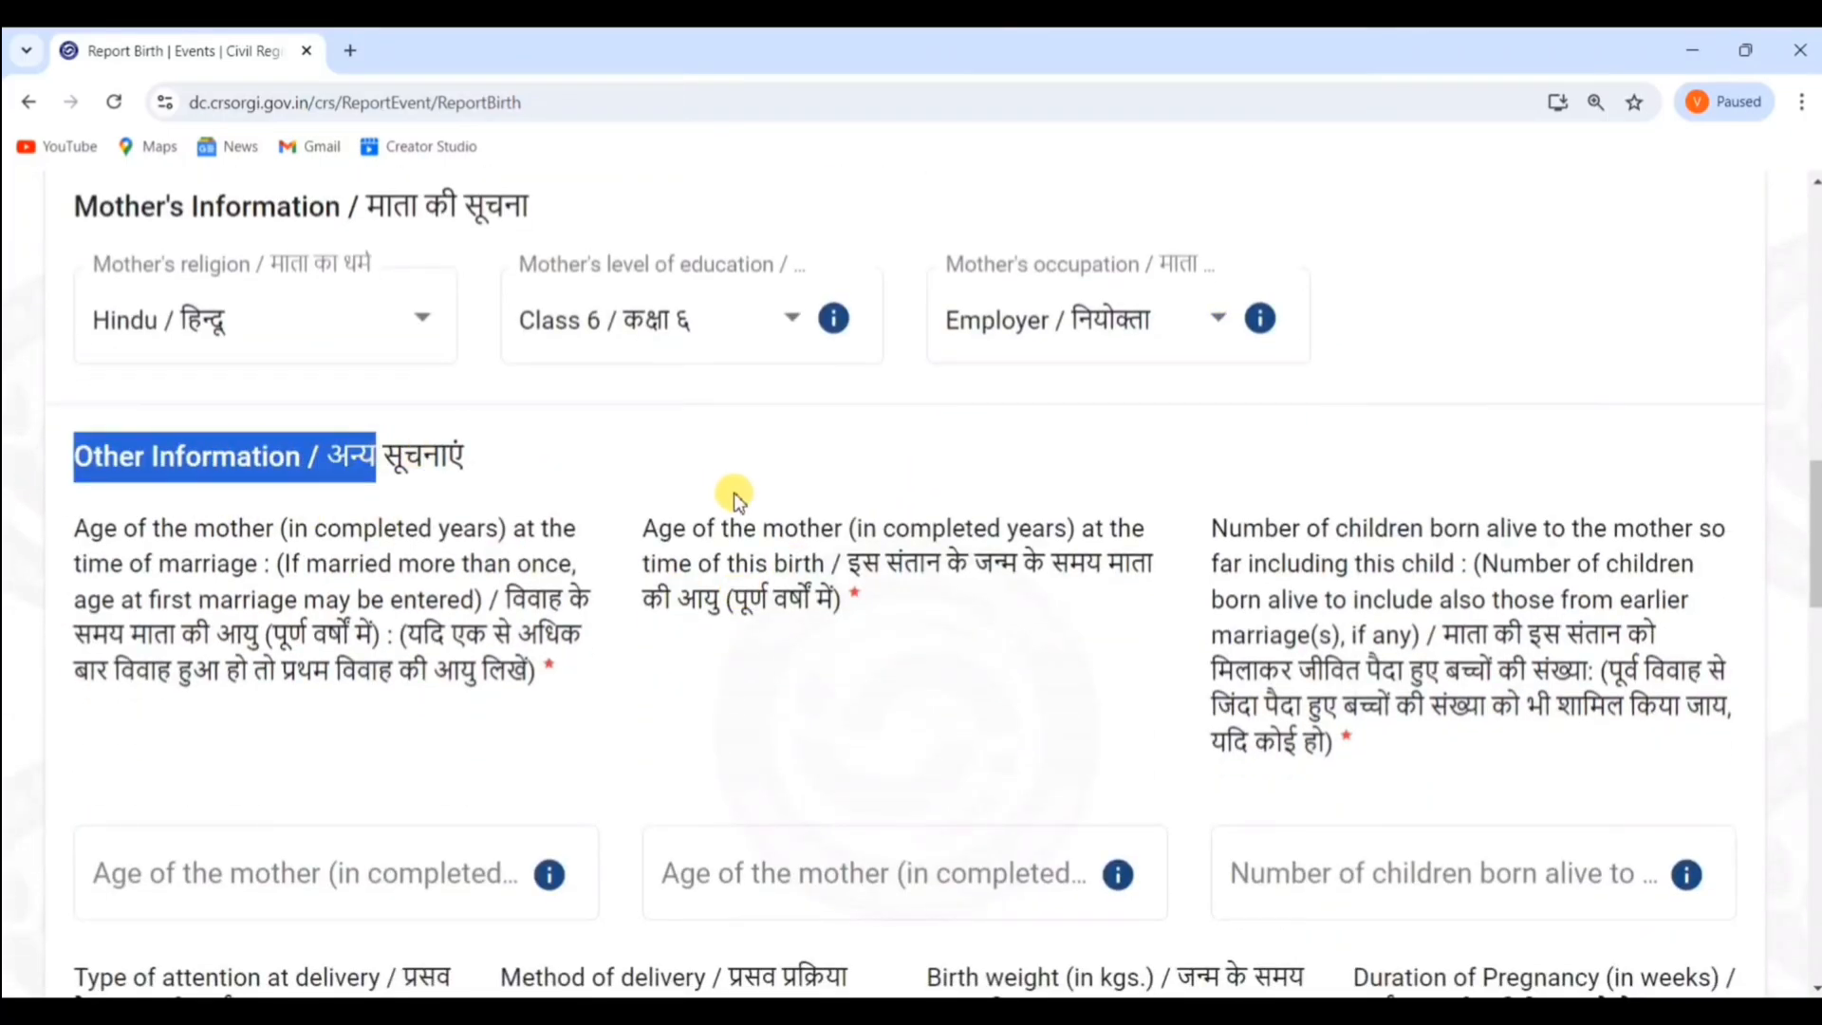
scroll(735, 495, "down", 2)
scroll(739, 495, "down", 2)
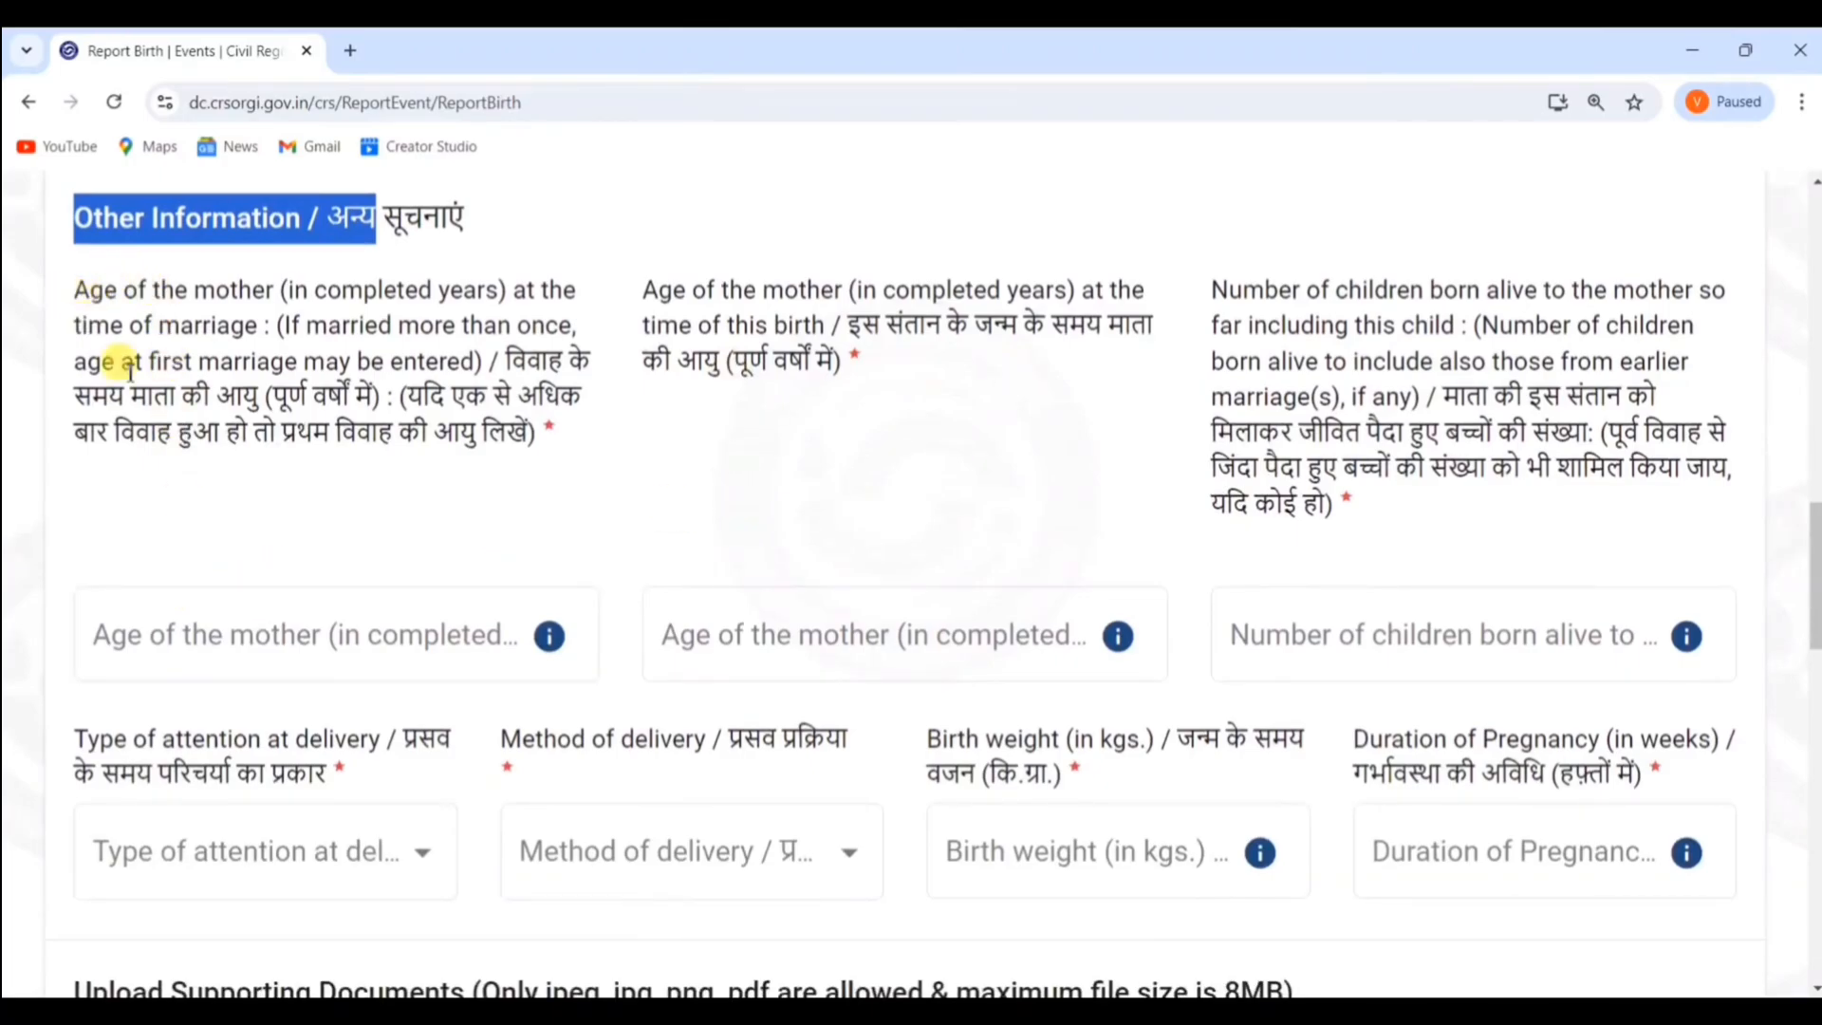
left_click_drag(505, 360, 566, 451)
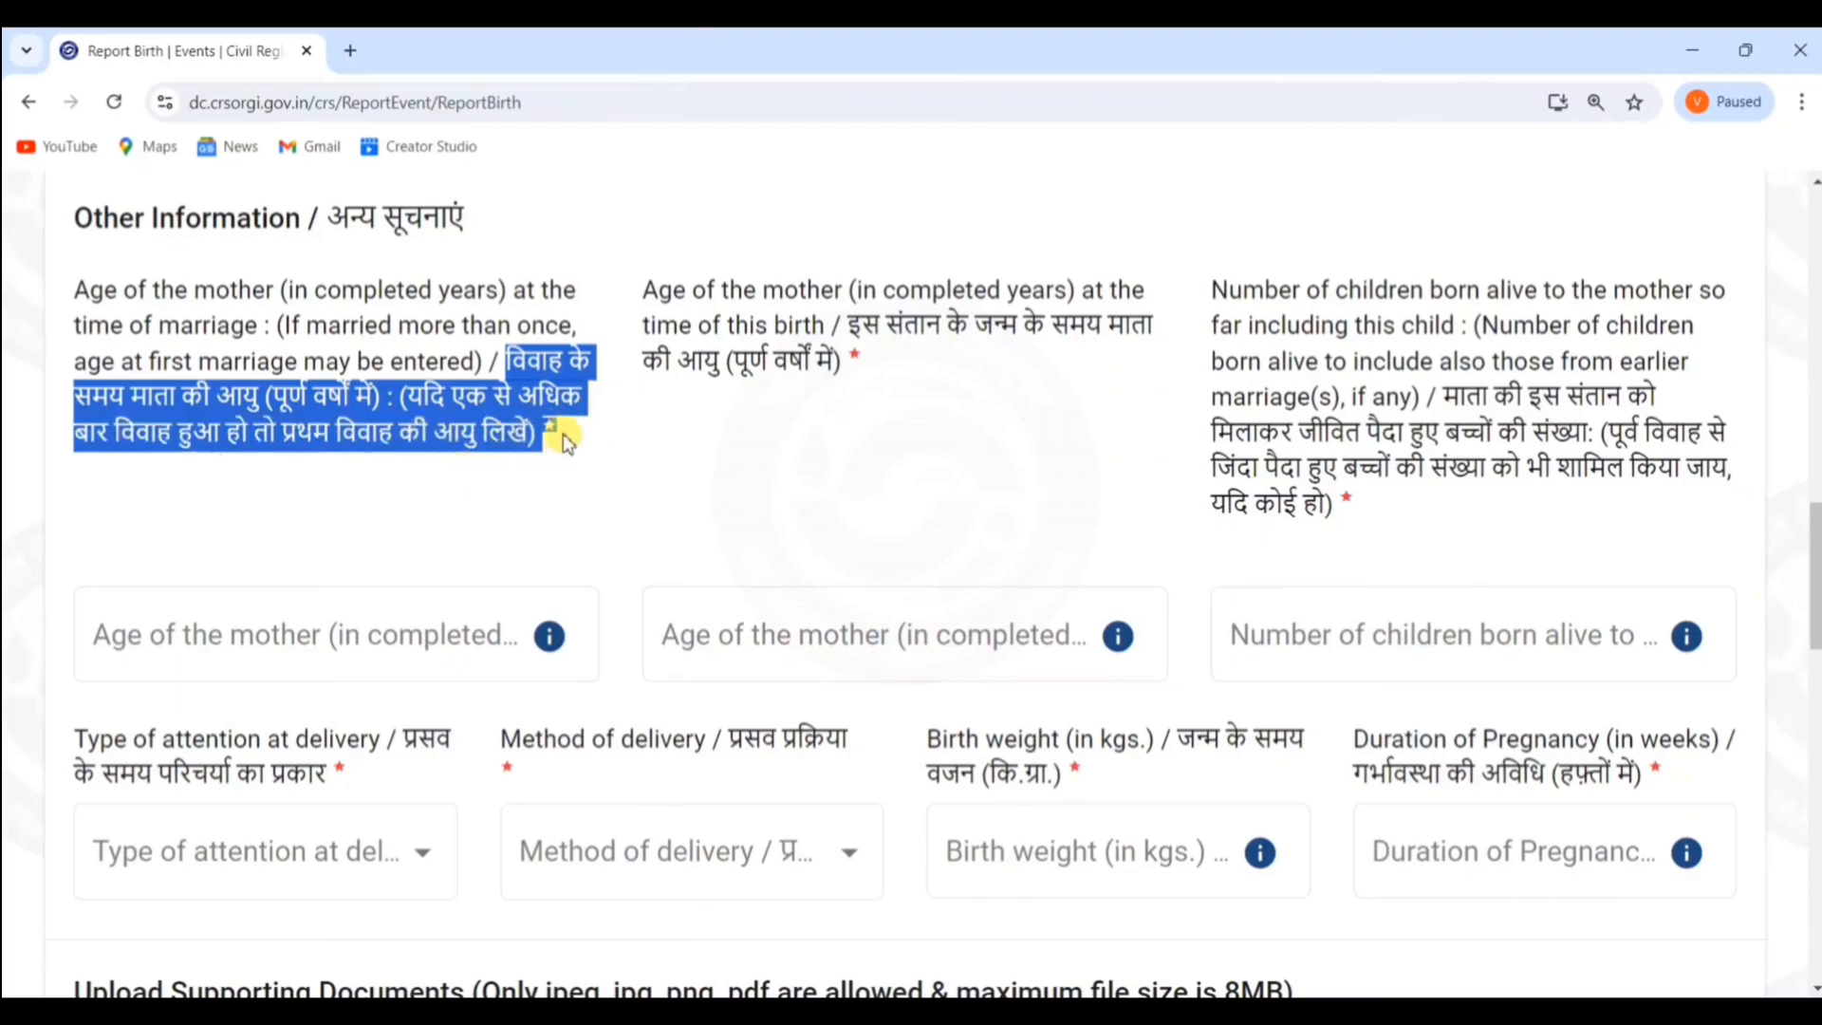
left_click(565, 442)
left_click(204, 631)
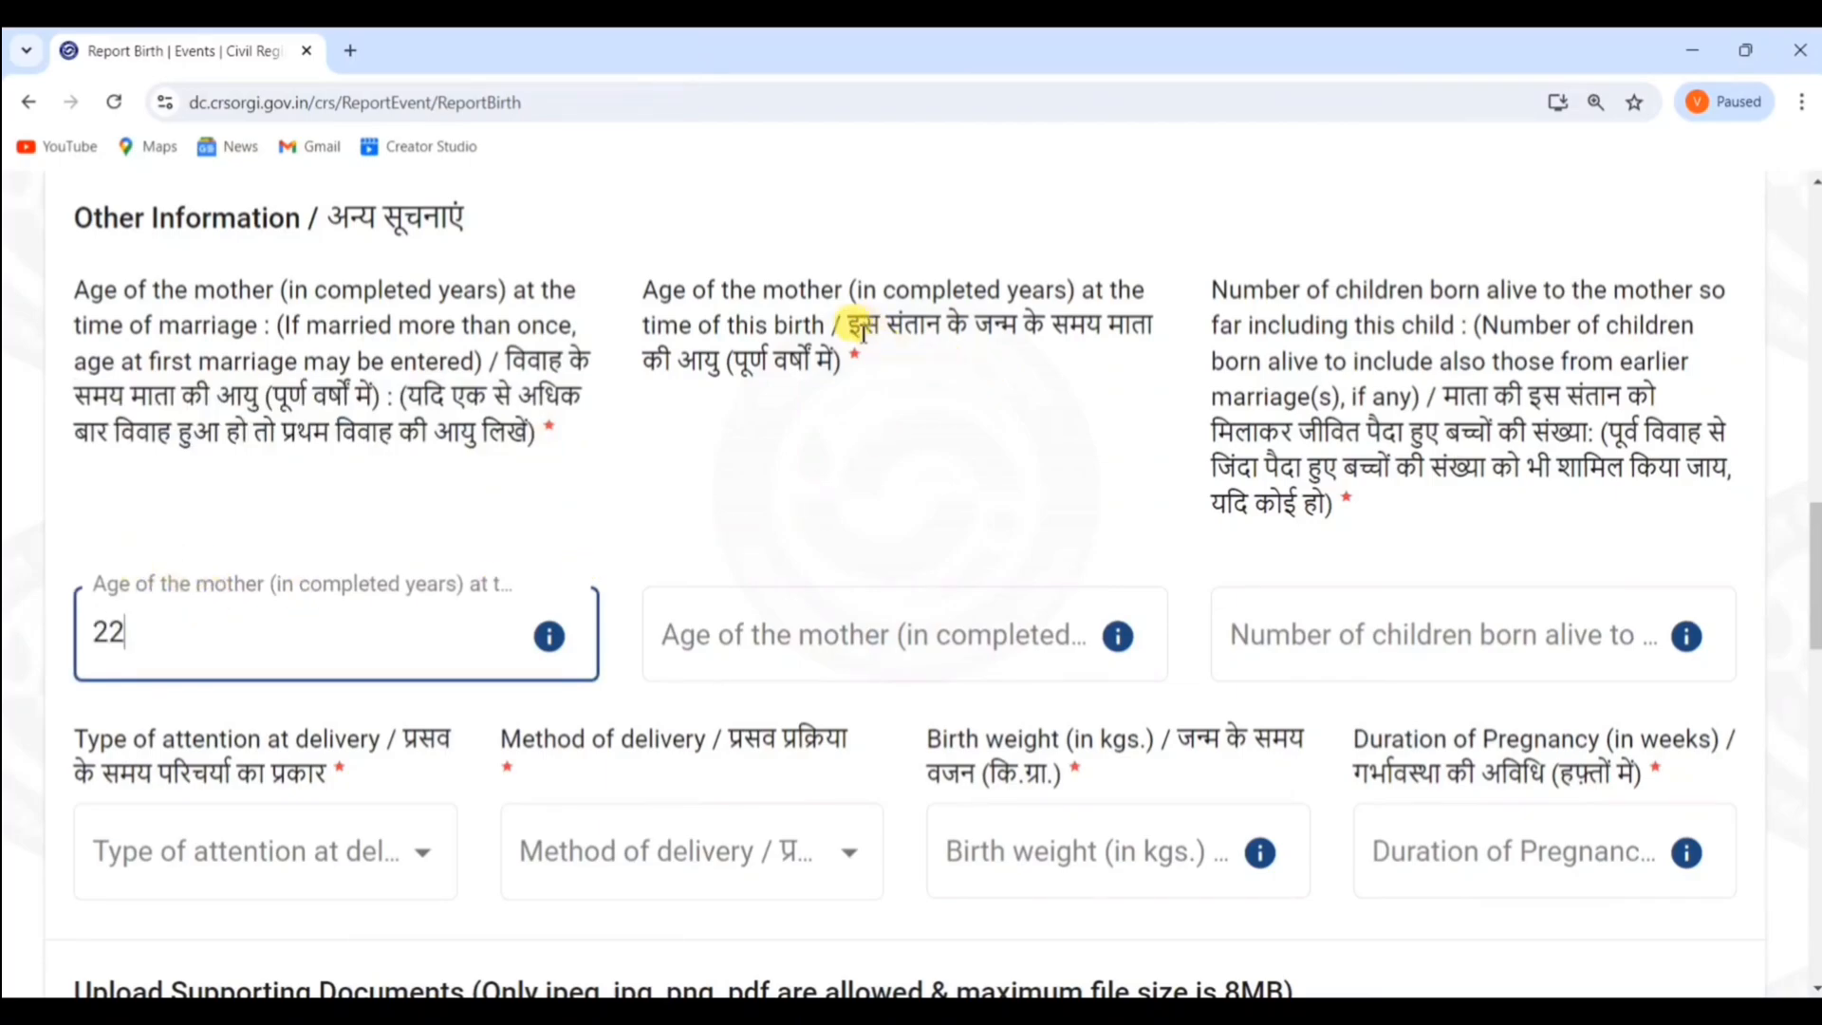
left_click_drag(854, 329, 974, 358)
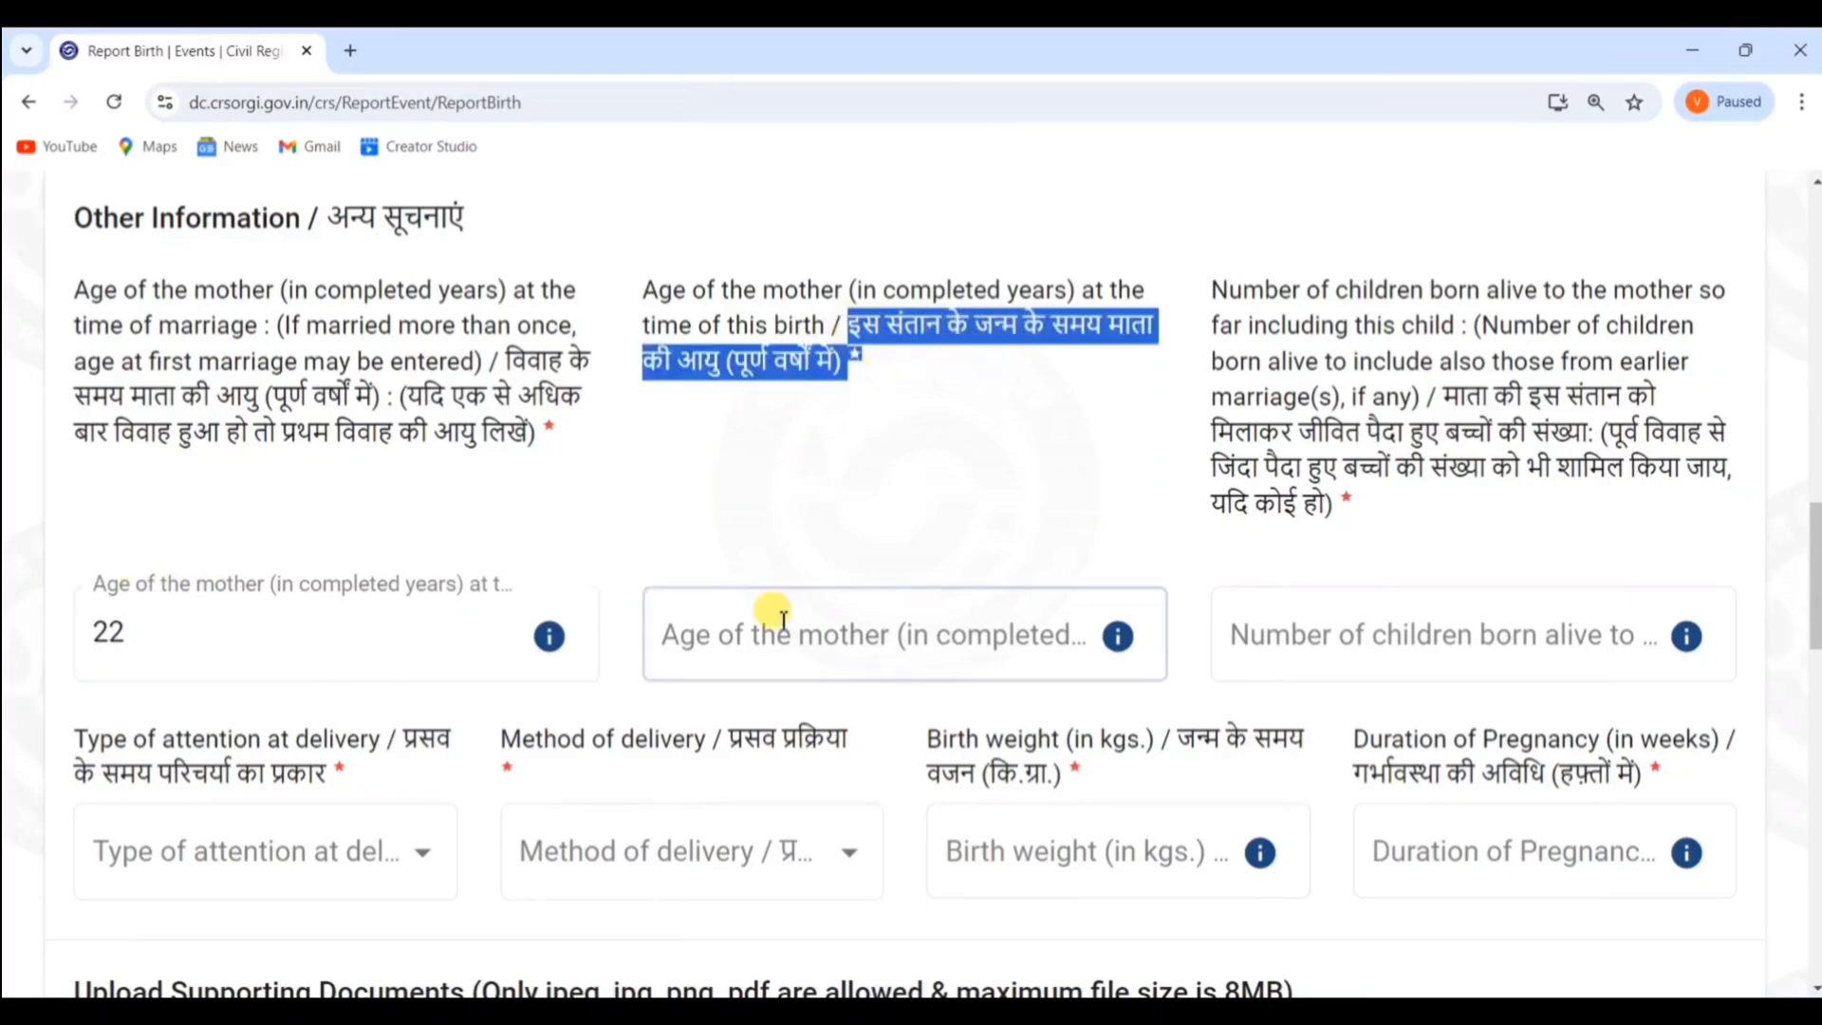
left_click(750, 629)
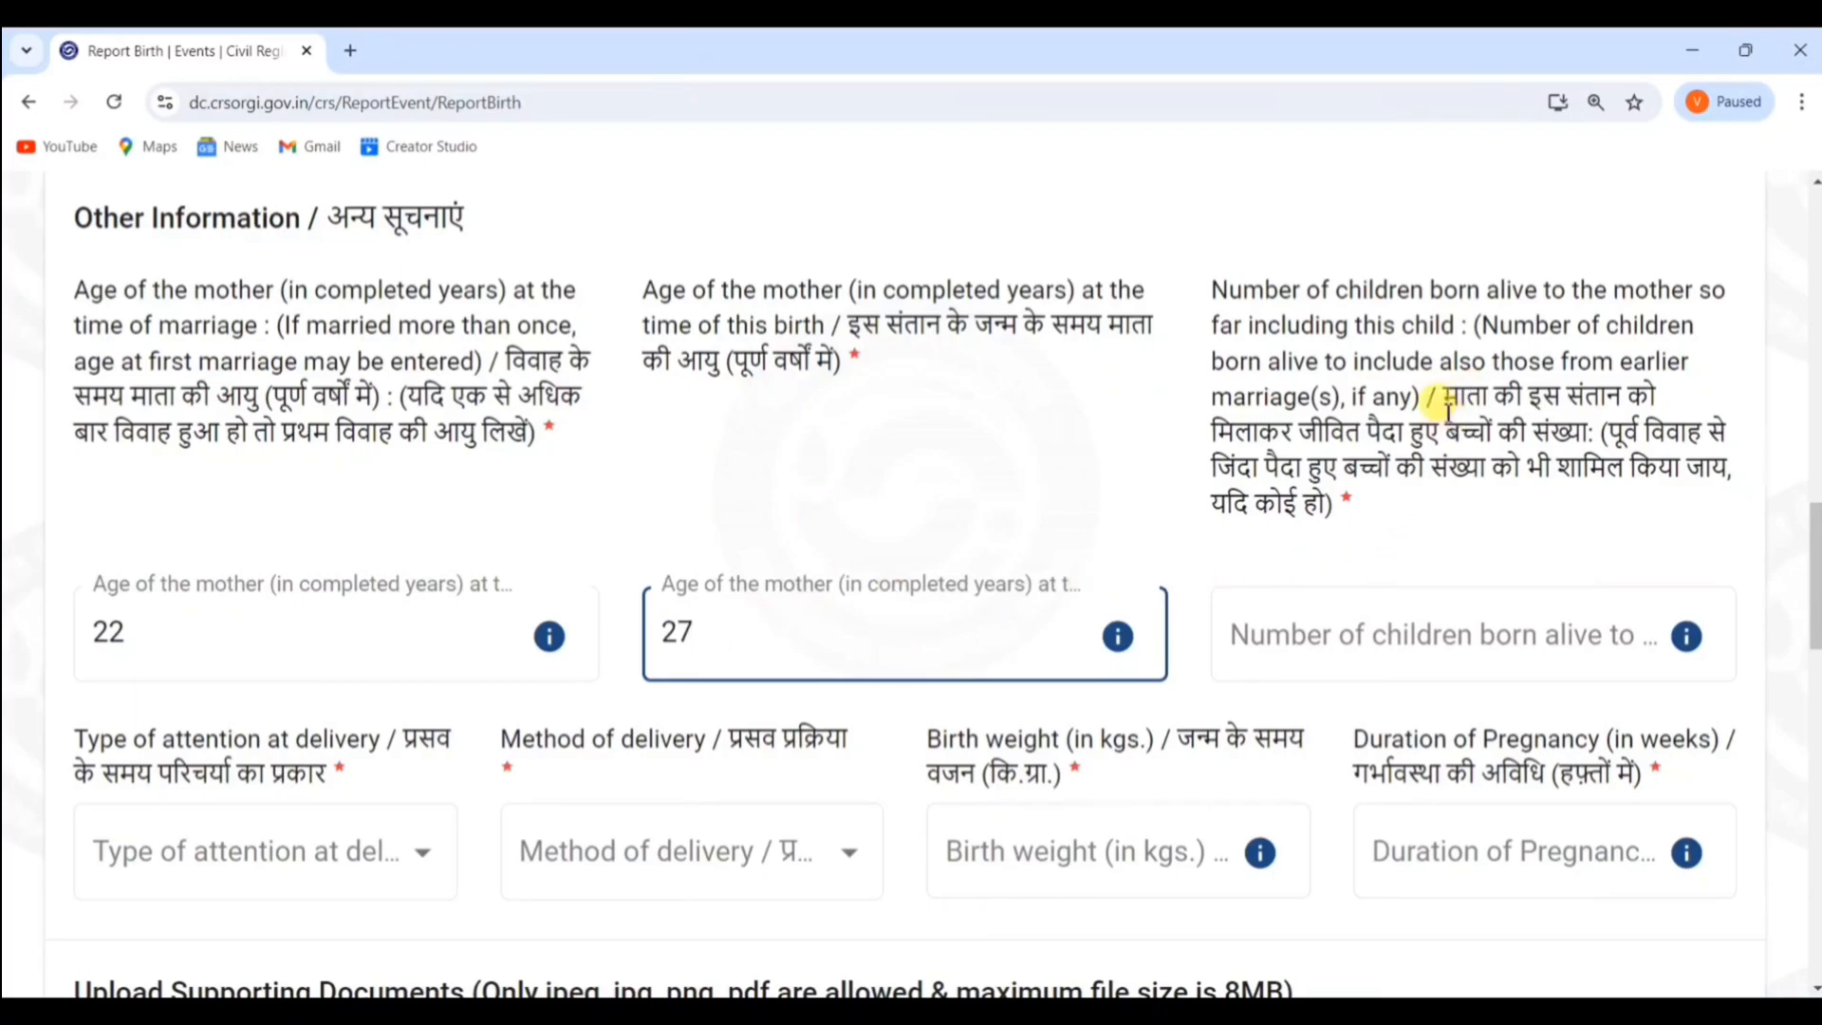
Enter 1 as the number of children born alive to the mother, including this child
left_click_drag(1444, 397, 1602, 425)
left_click_drag(1608, 429, 1624, 488)
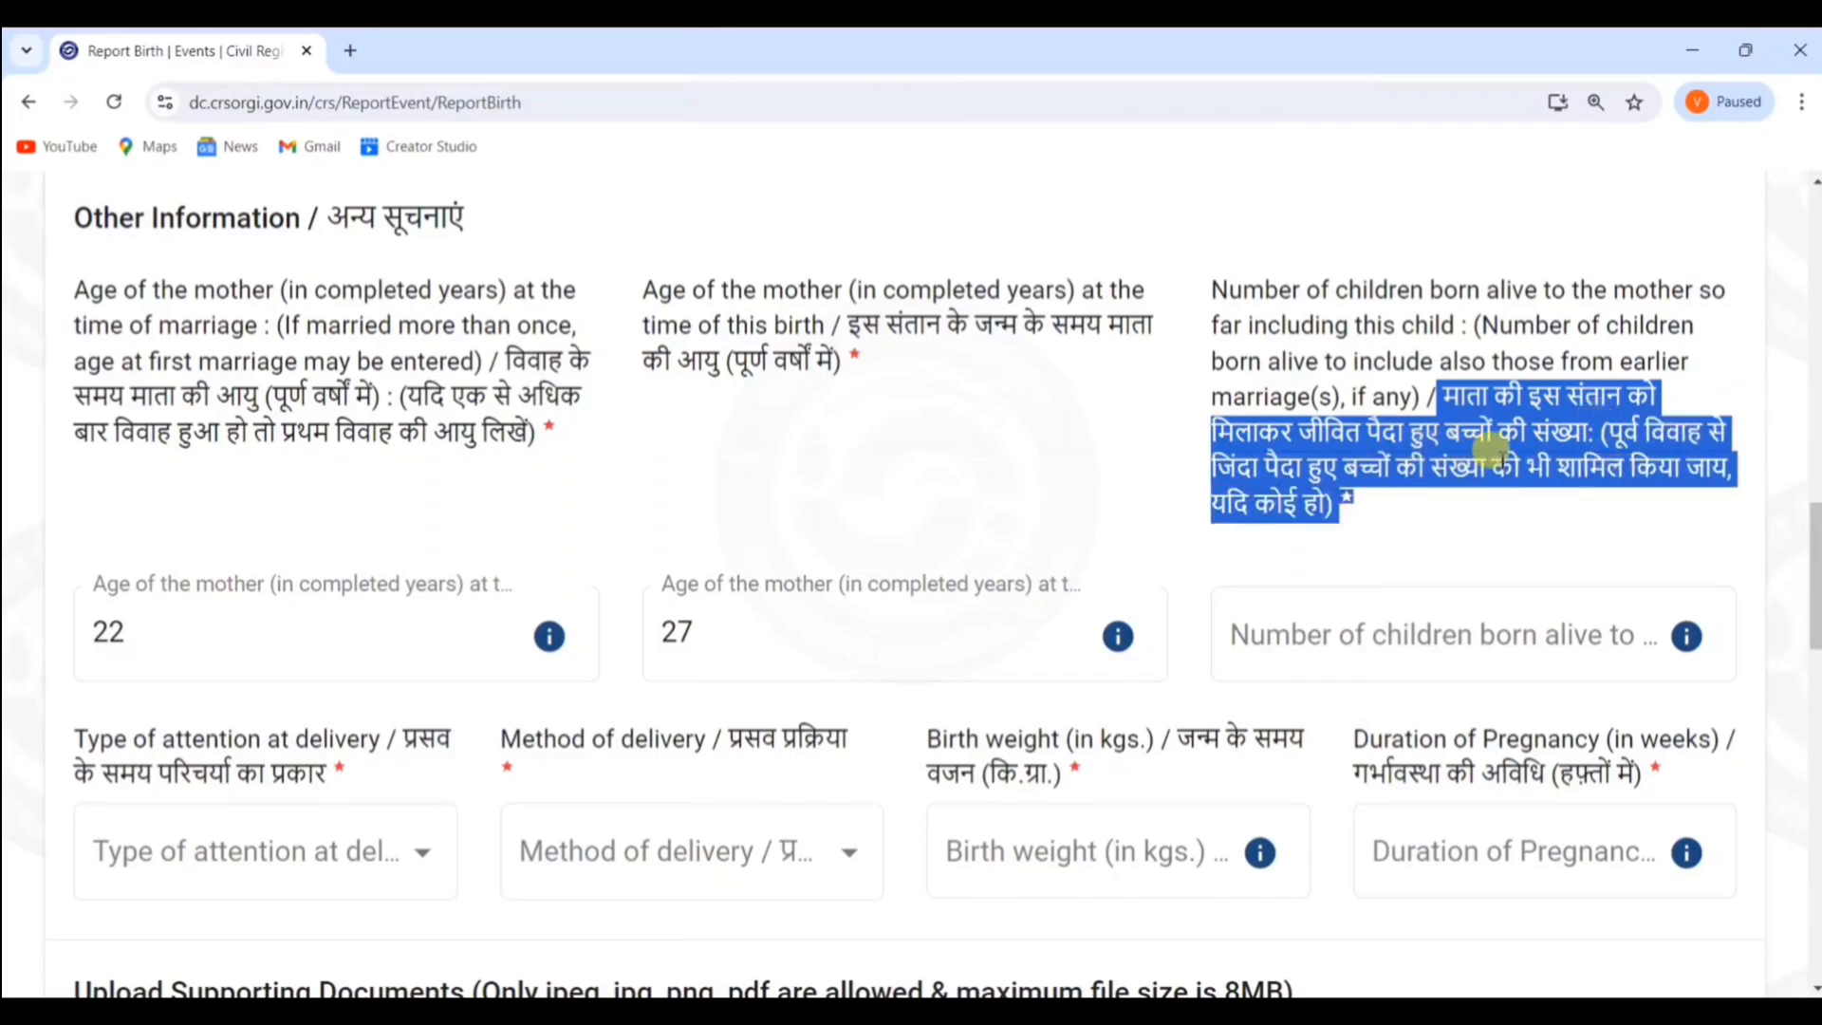
left_click(1386, 512)
left_click(1274, 636)
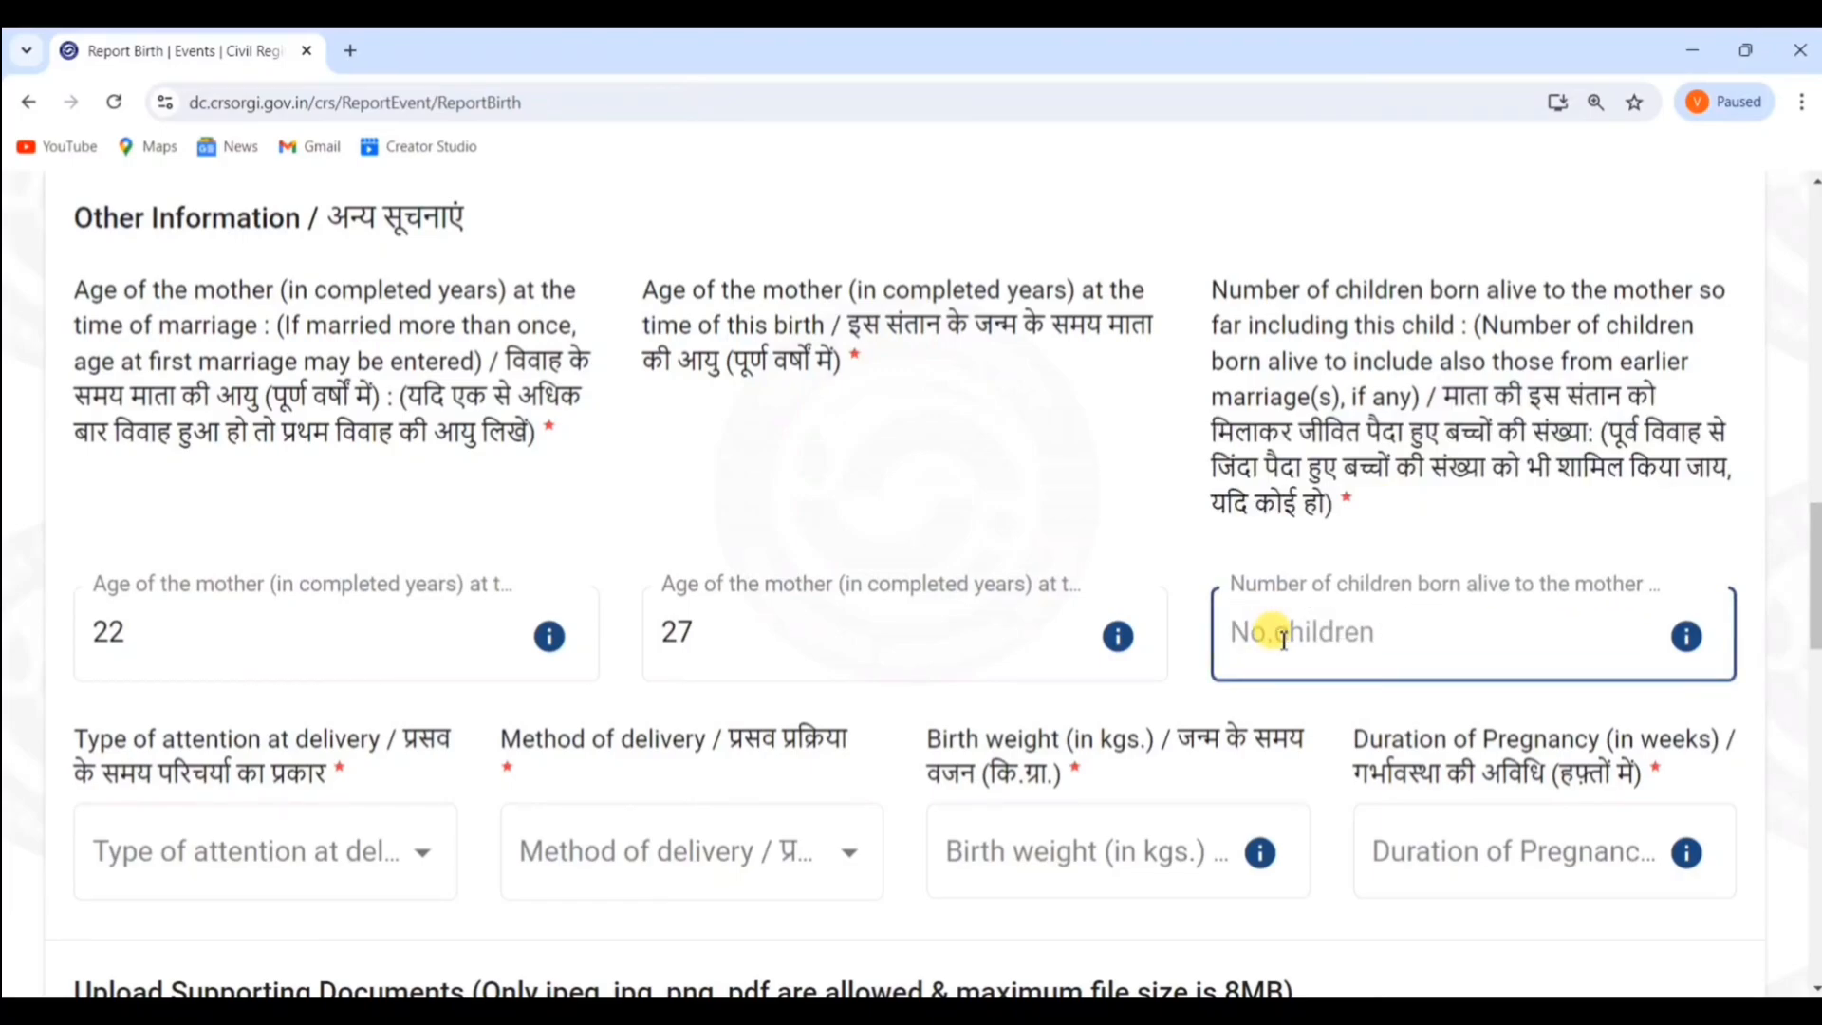
type("1")
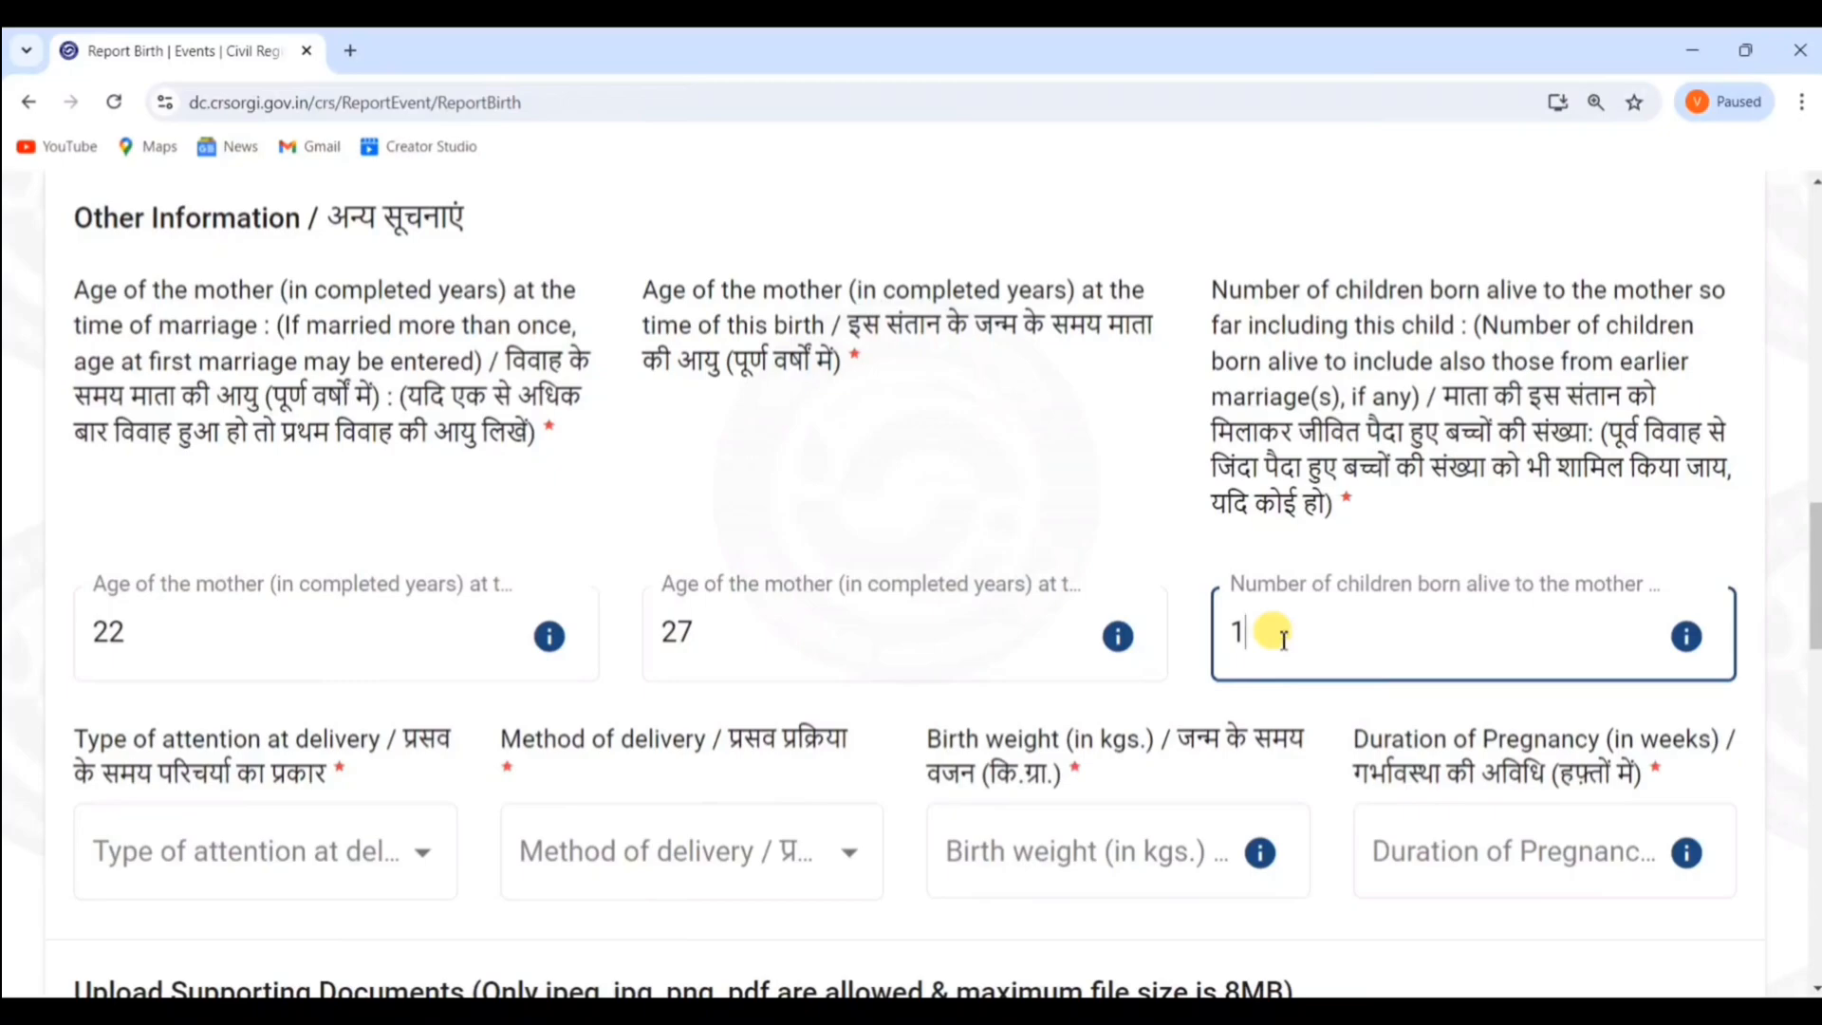
Choose Doctor, Nurse or Trained midwife as the type of attention at delivery and Normal as the method of delivery
scroll(1269, 623, "down", 3)
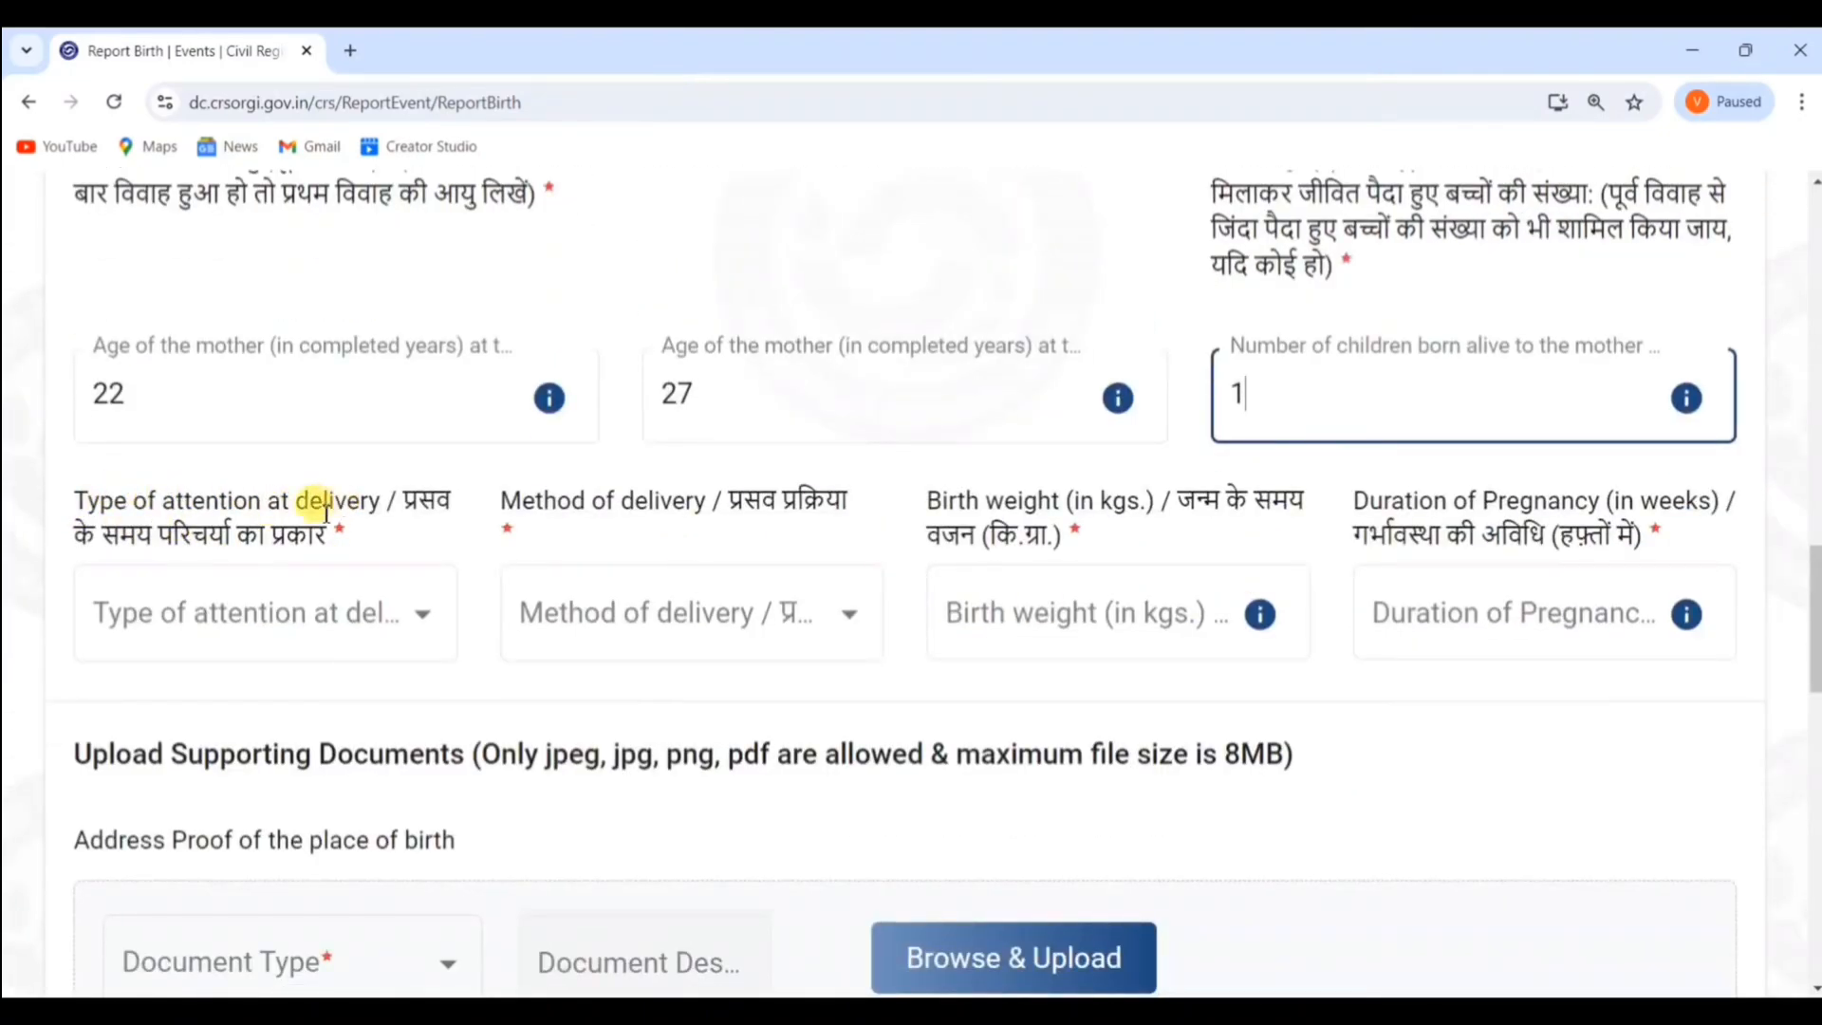
left_click(285, 615)
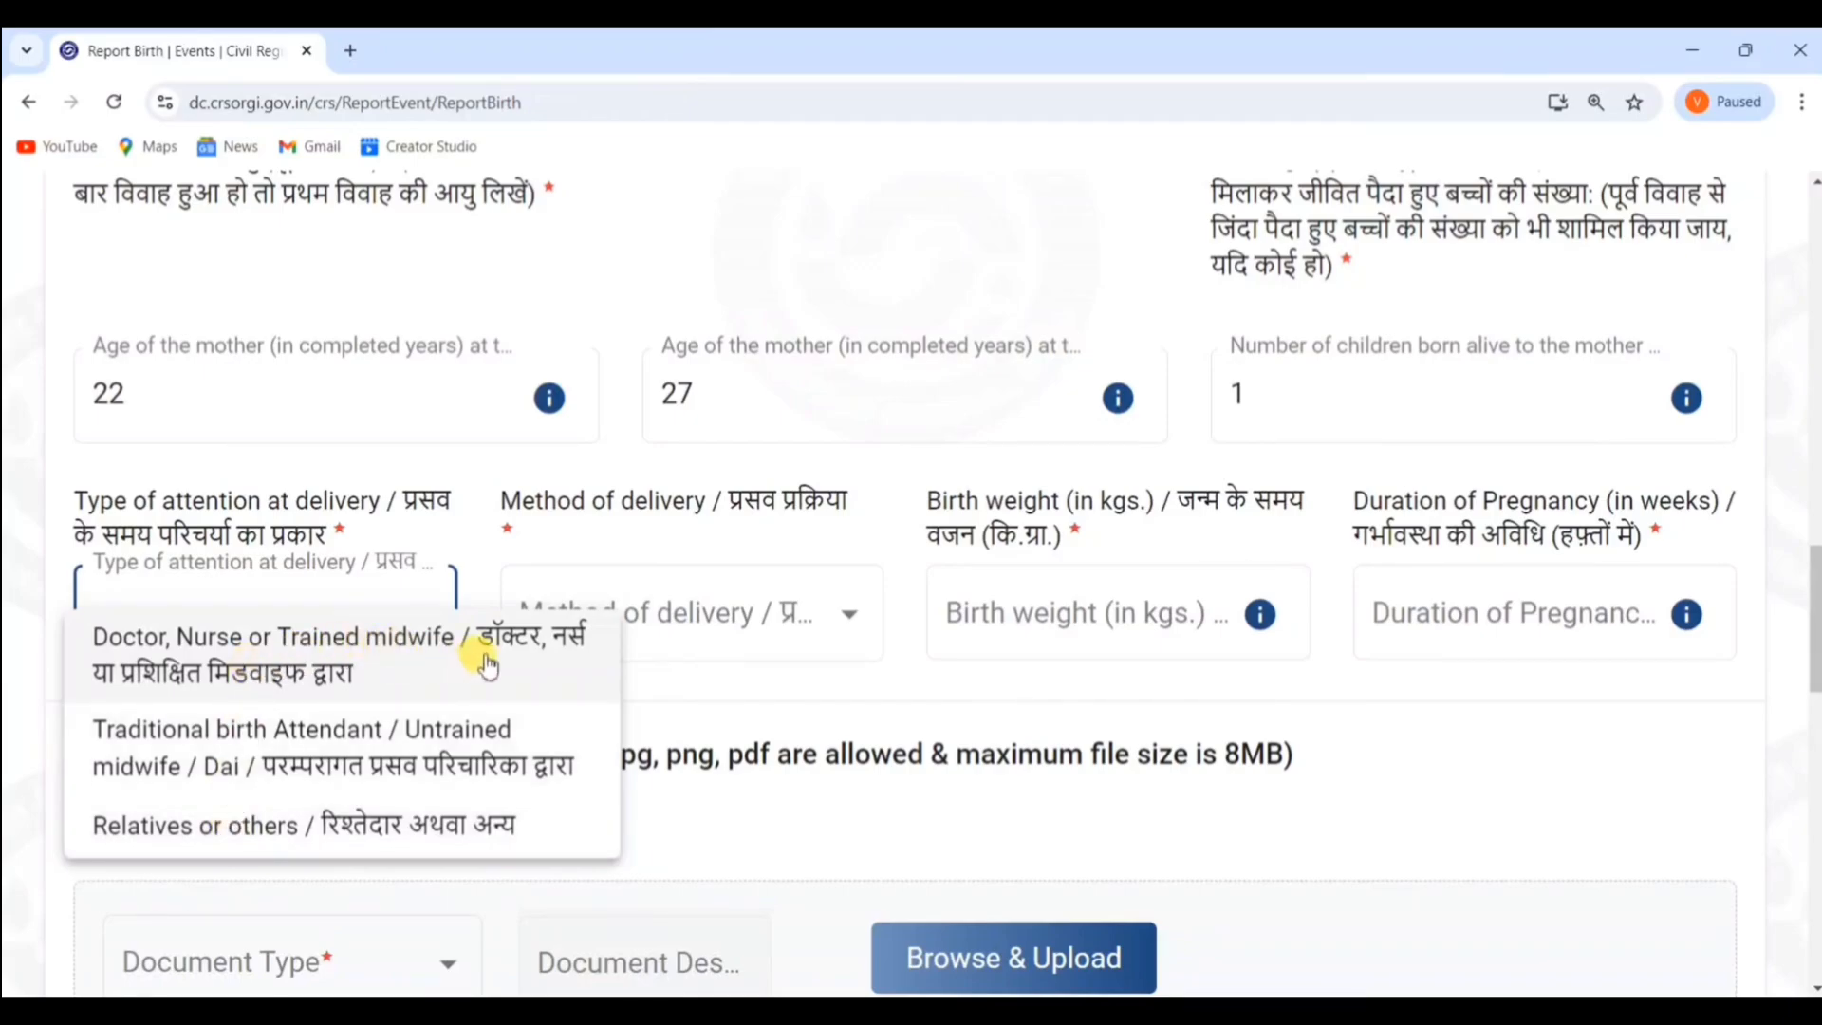
left_click(433, 653)
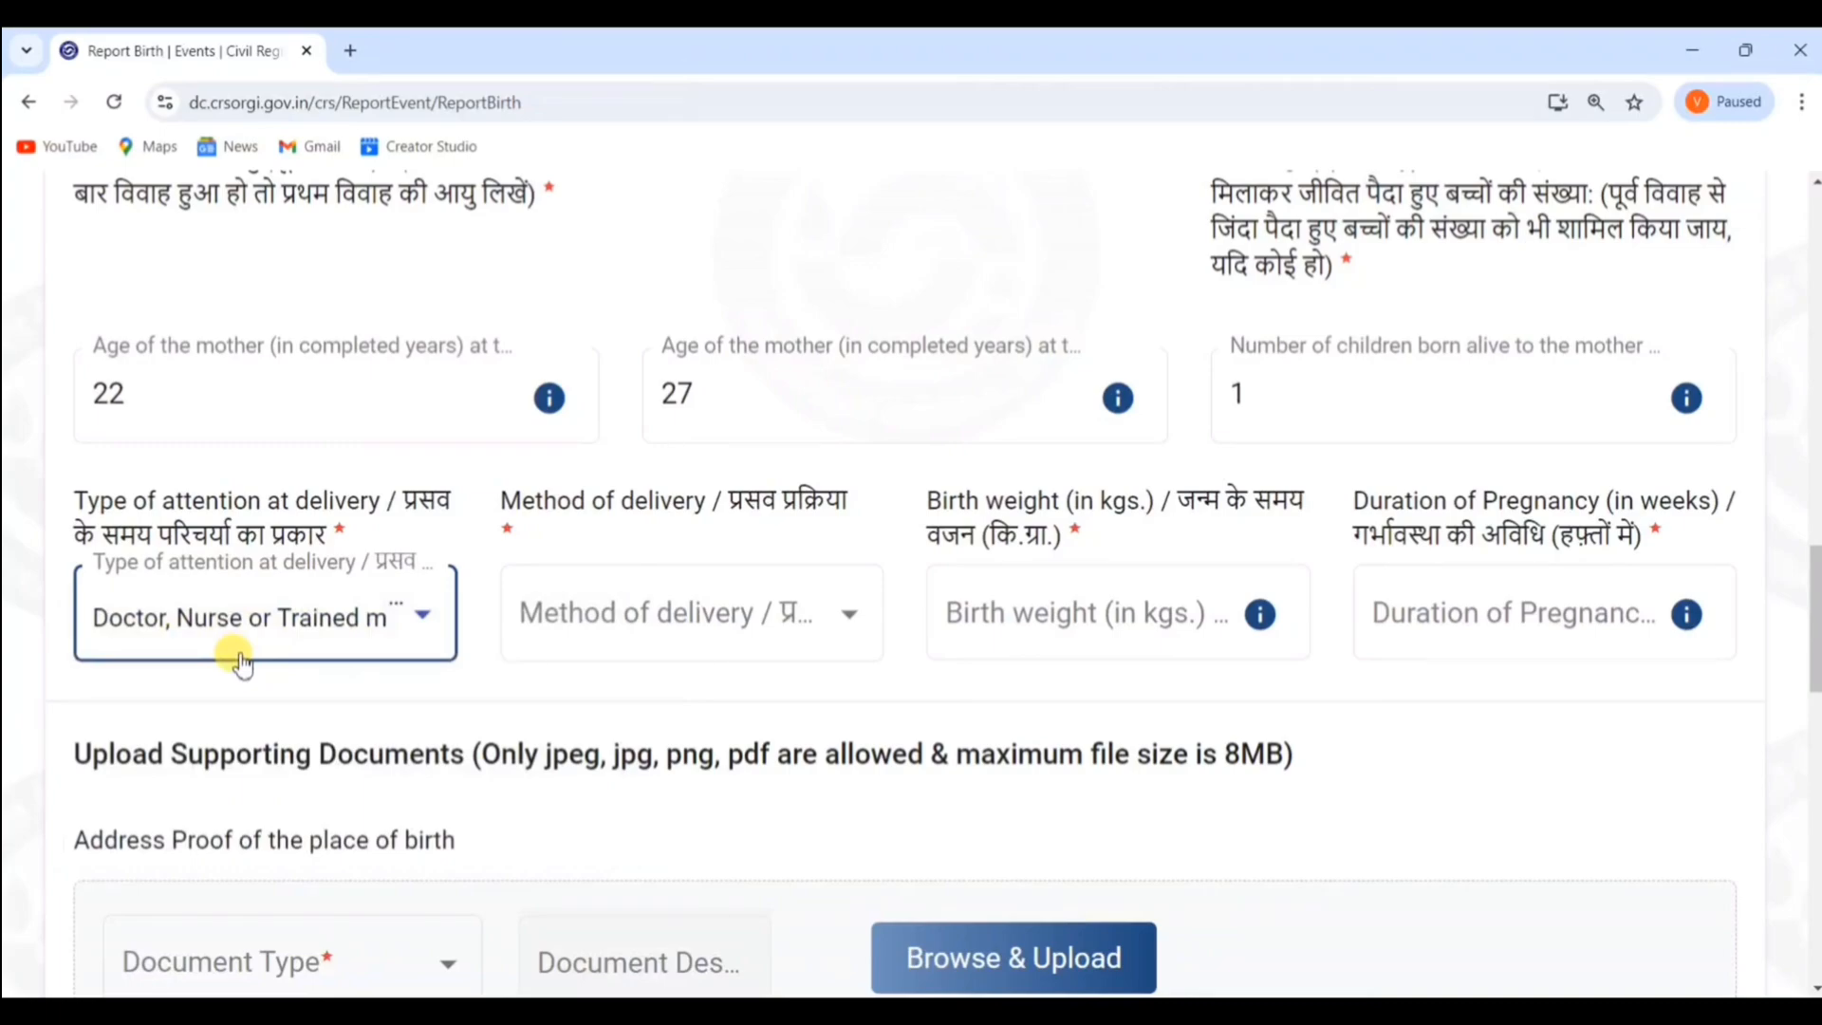
left_click(701, 644)
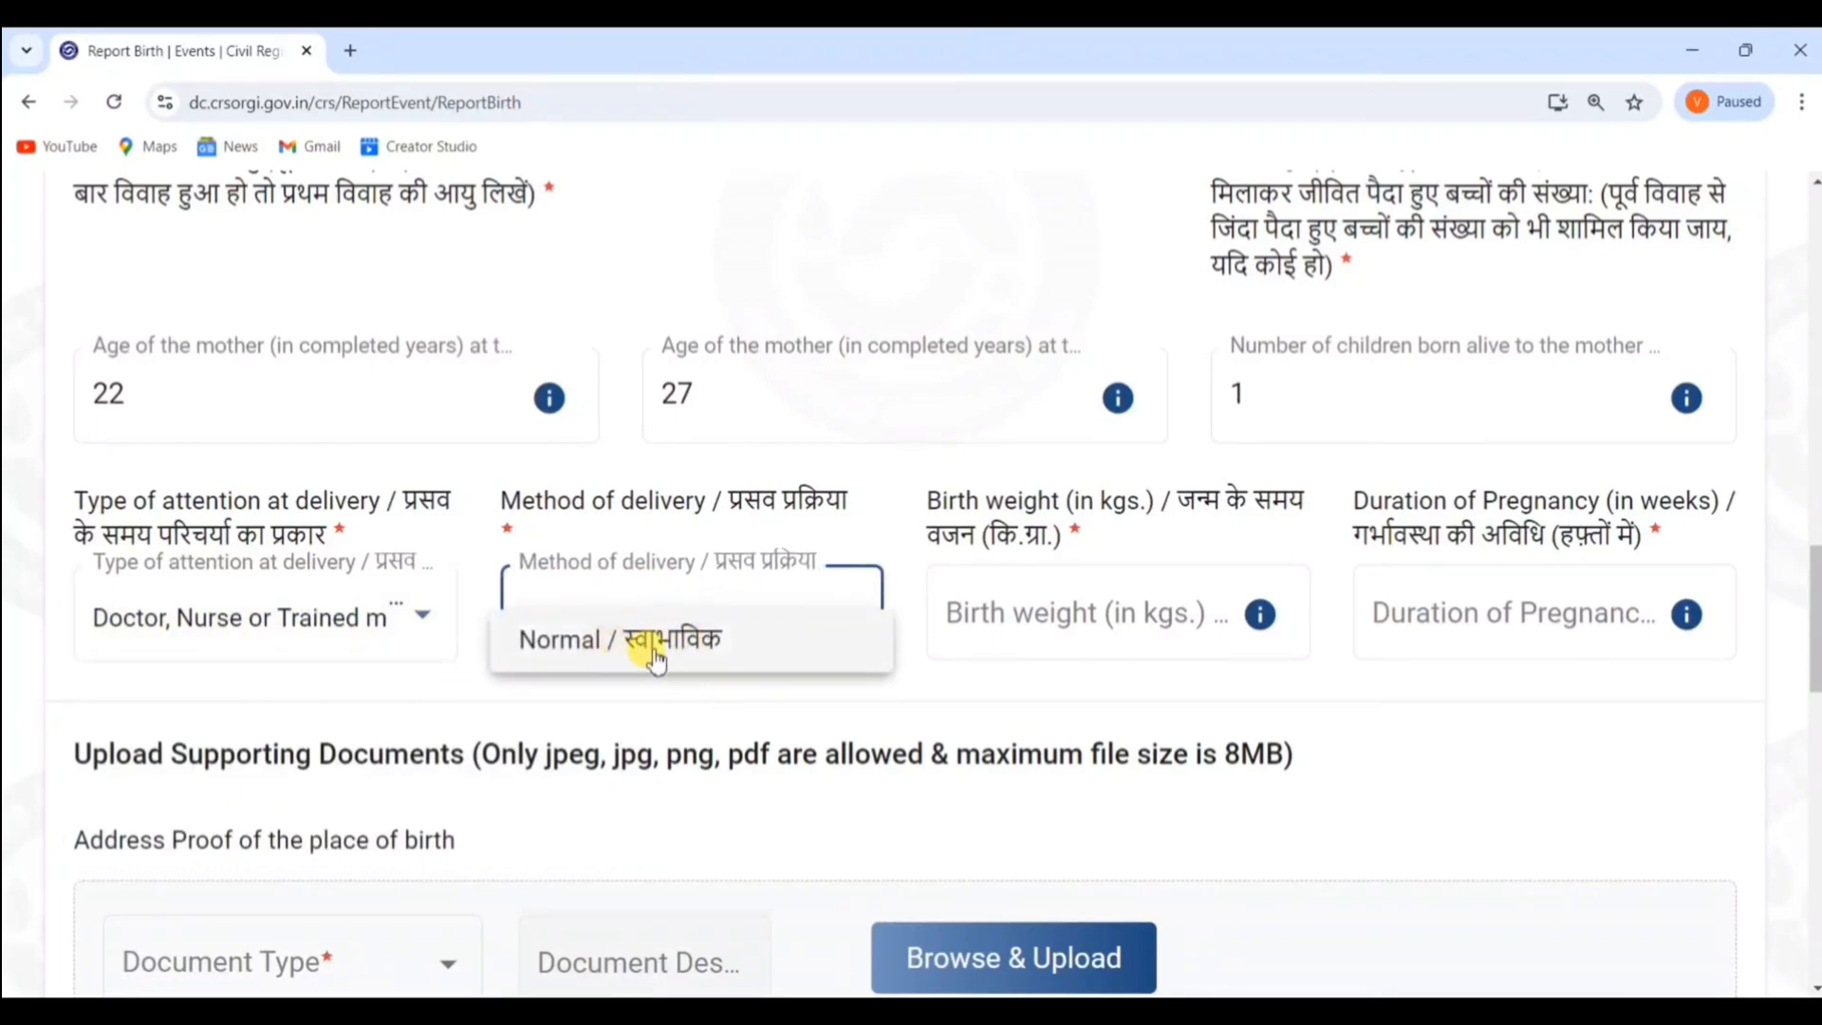
left_click(655, 660)
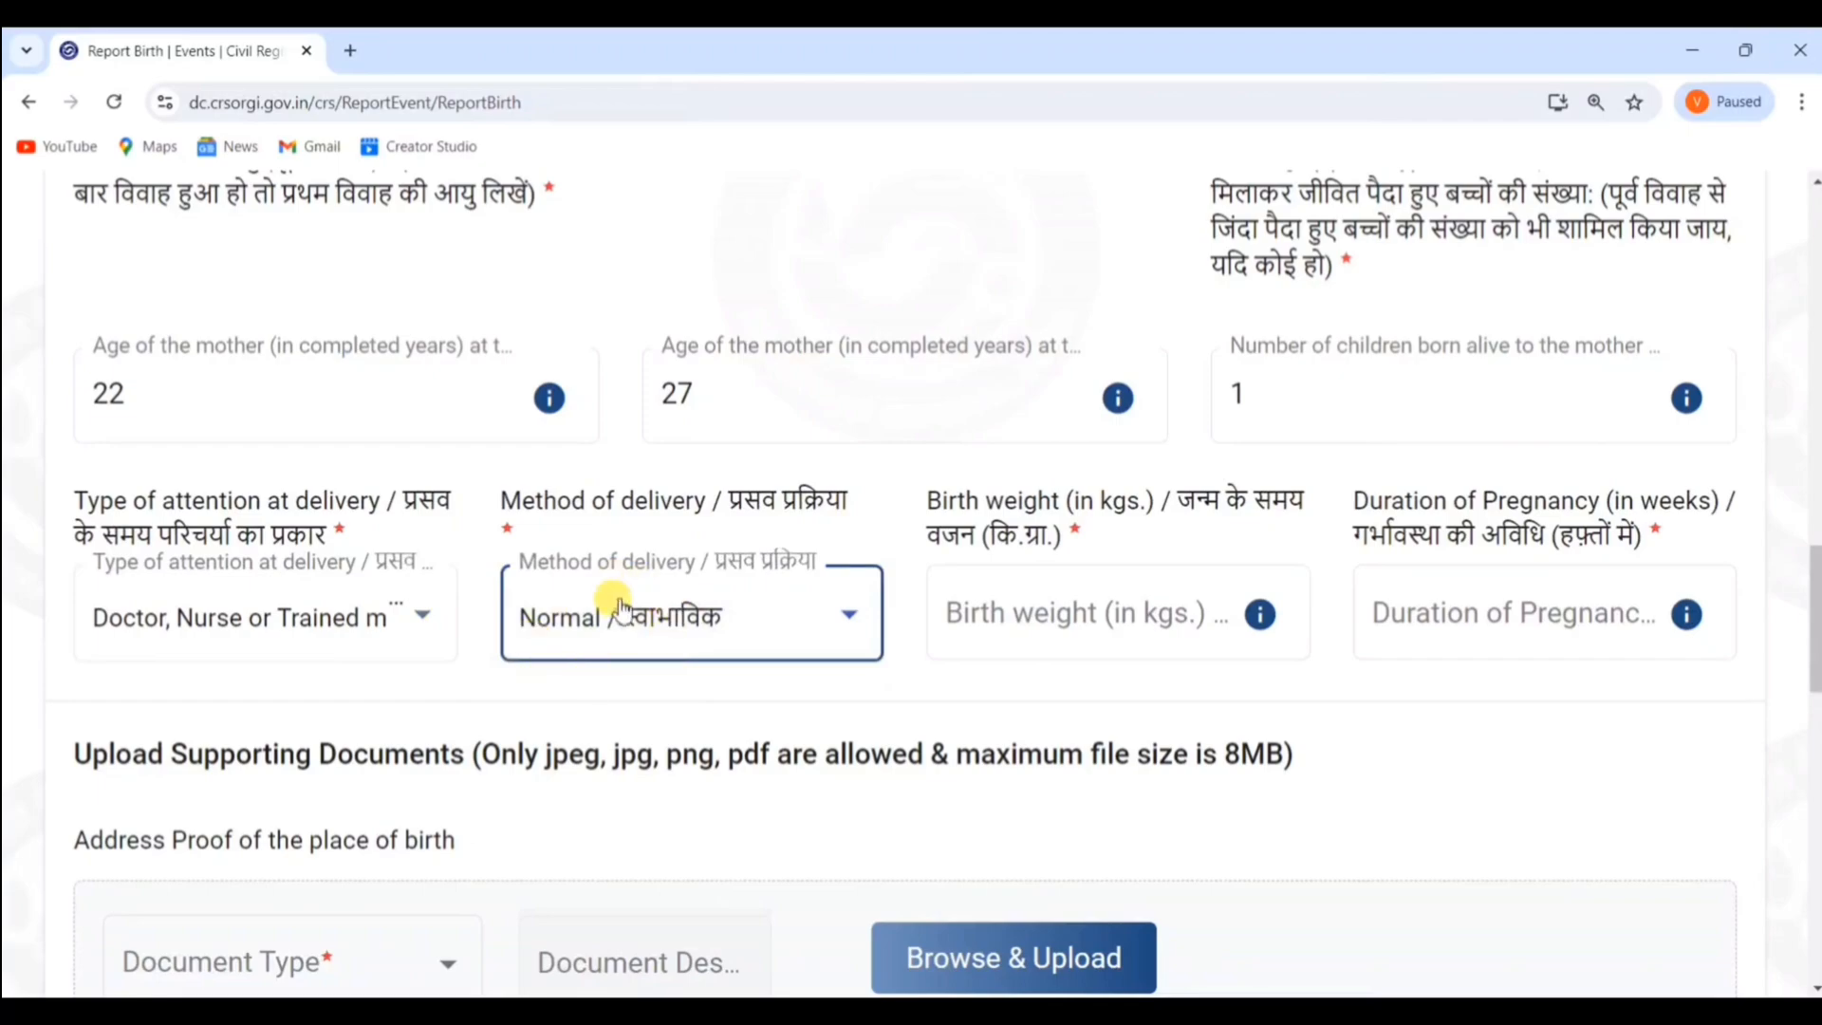
Set the birth weight to 2 kg and go to the duration of pregnancy entry
left_click(1069, 617)
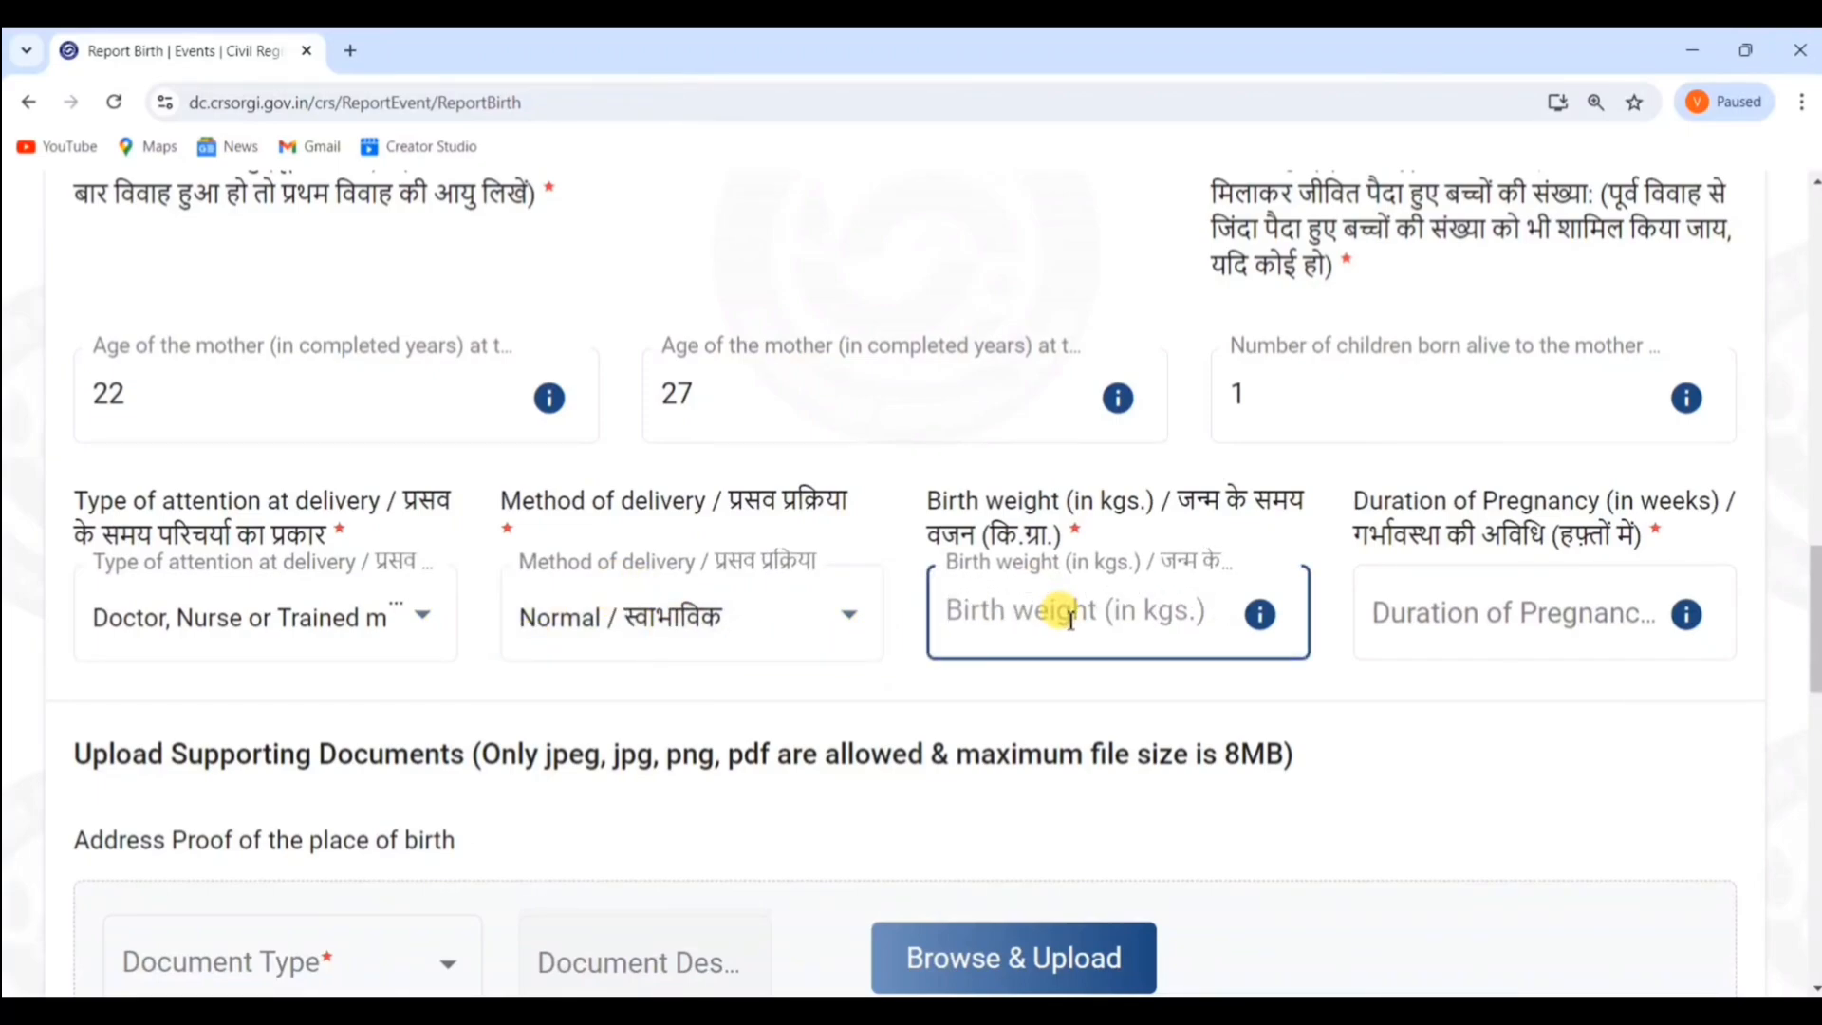
type("2")
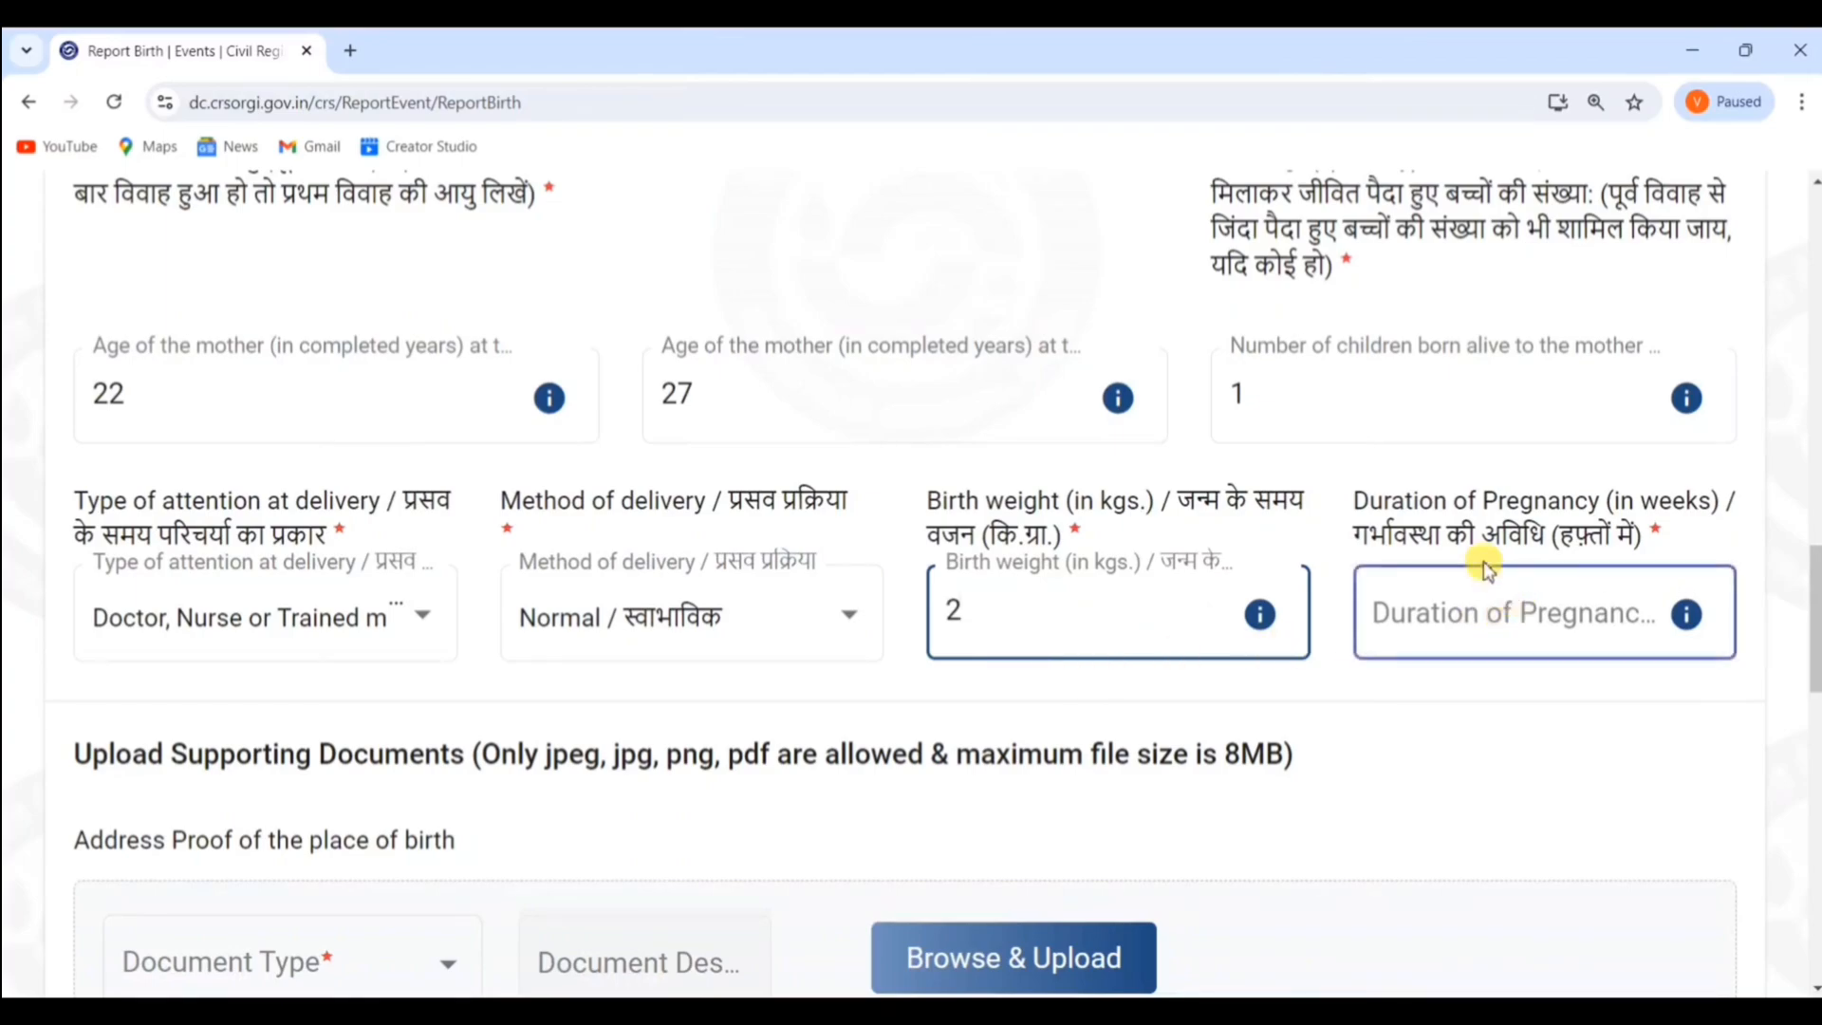
left_click(1544, 607)
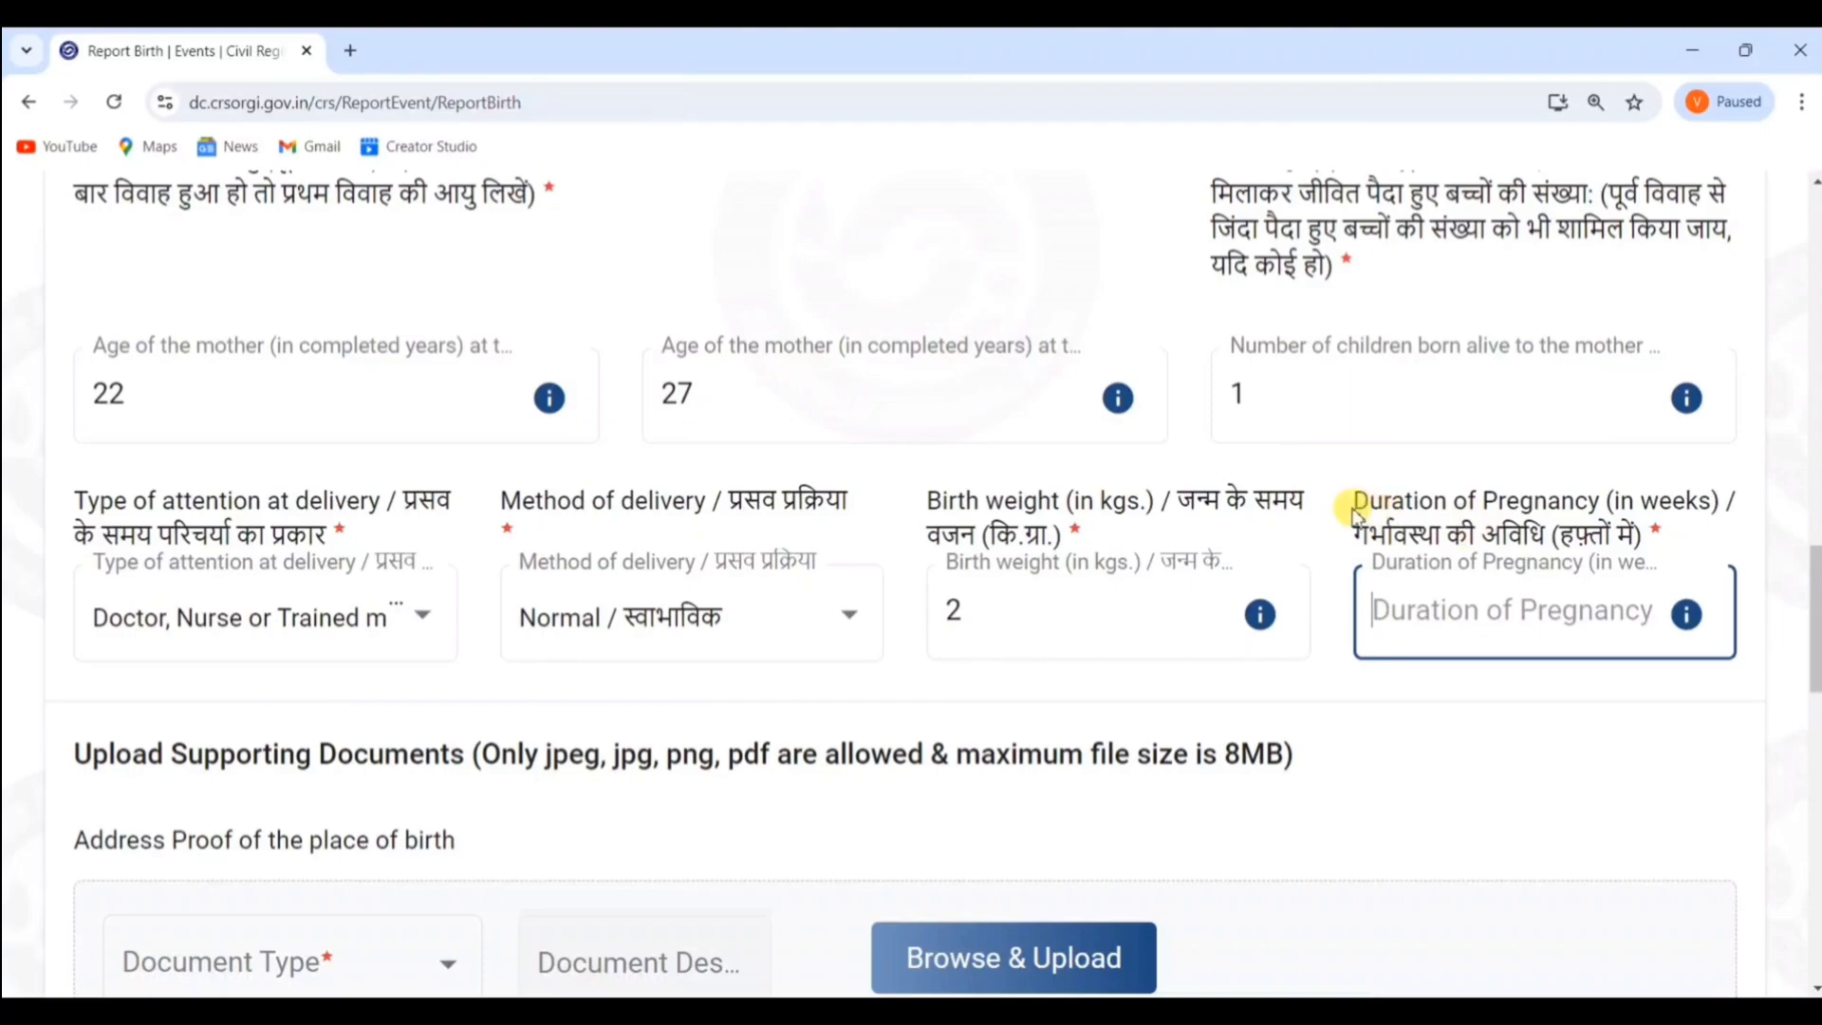
left_click_drag(1355, 513, 1648, 504)
left_click(1499, 602)
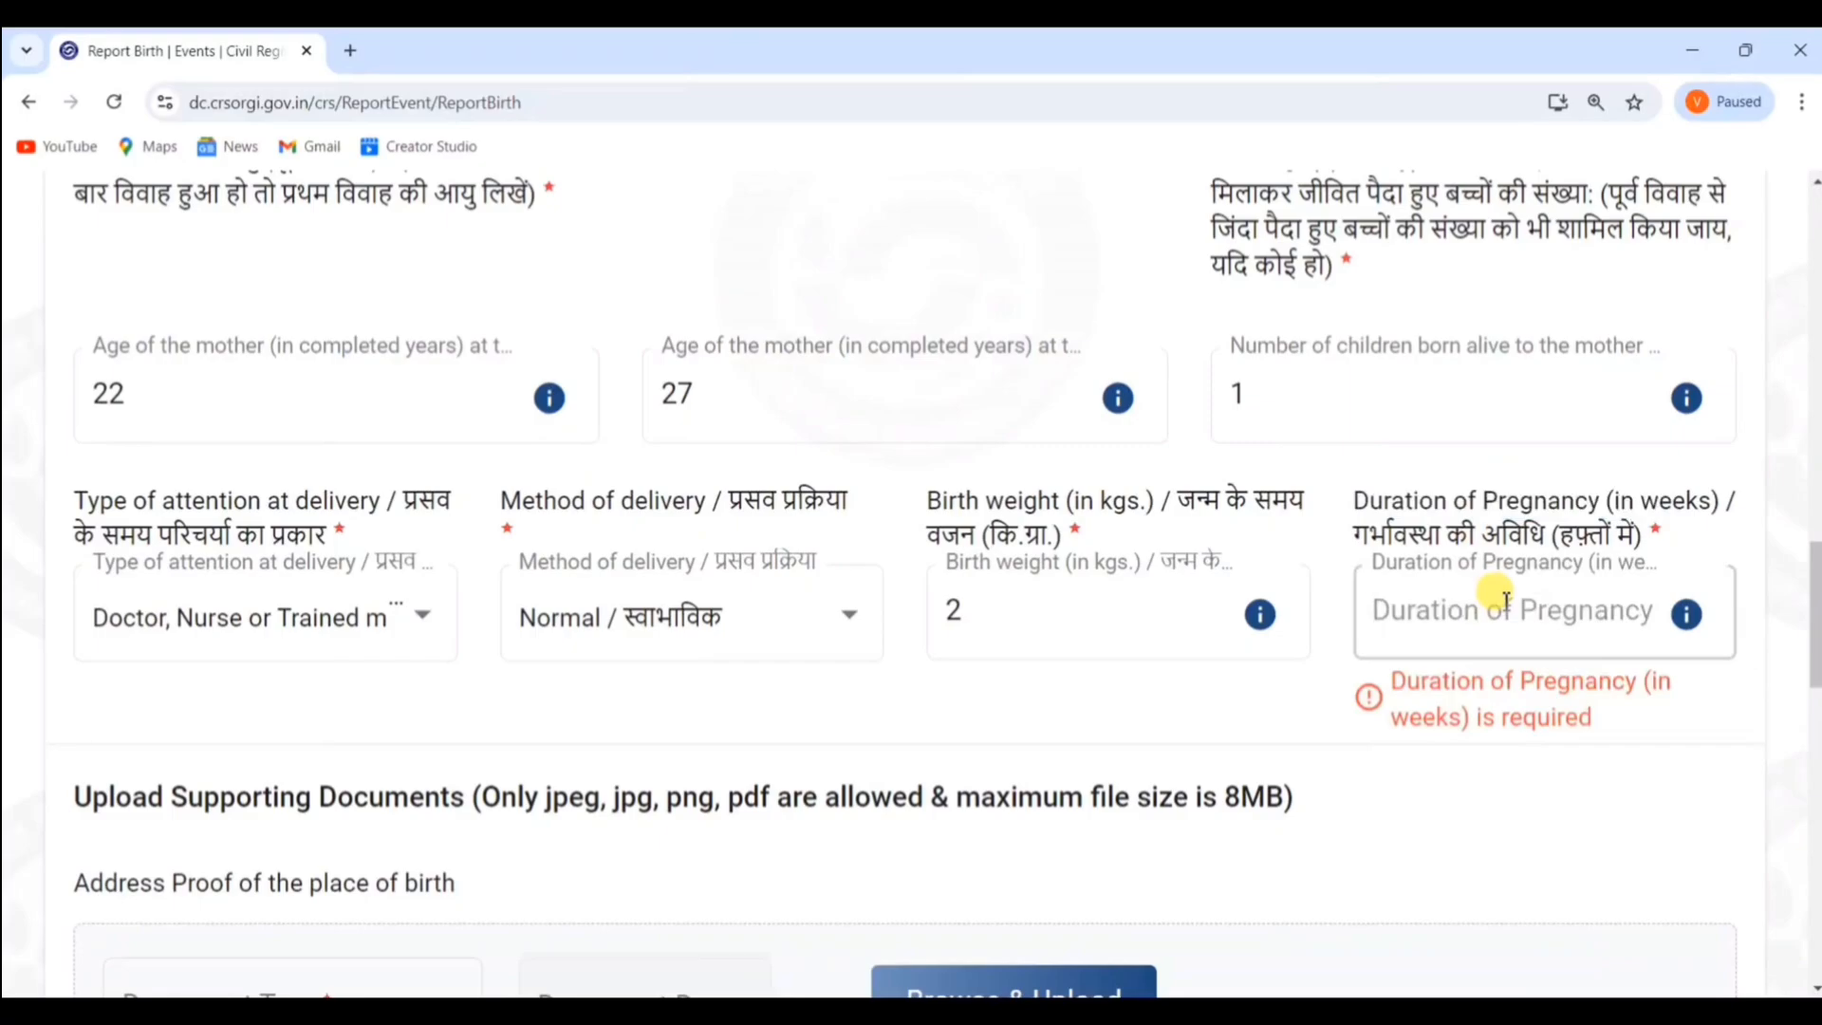
Under Upload Supporting Documents, choose Aadhaar as the document type for the address proof of the place of birth
scroll(1310, 594, "down", 4)
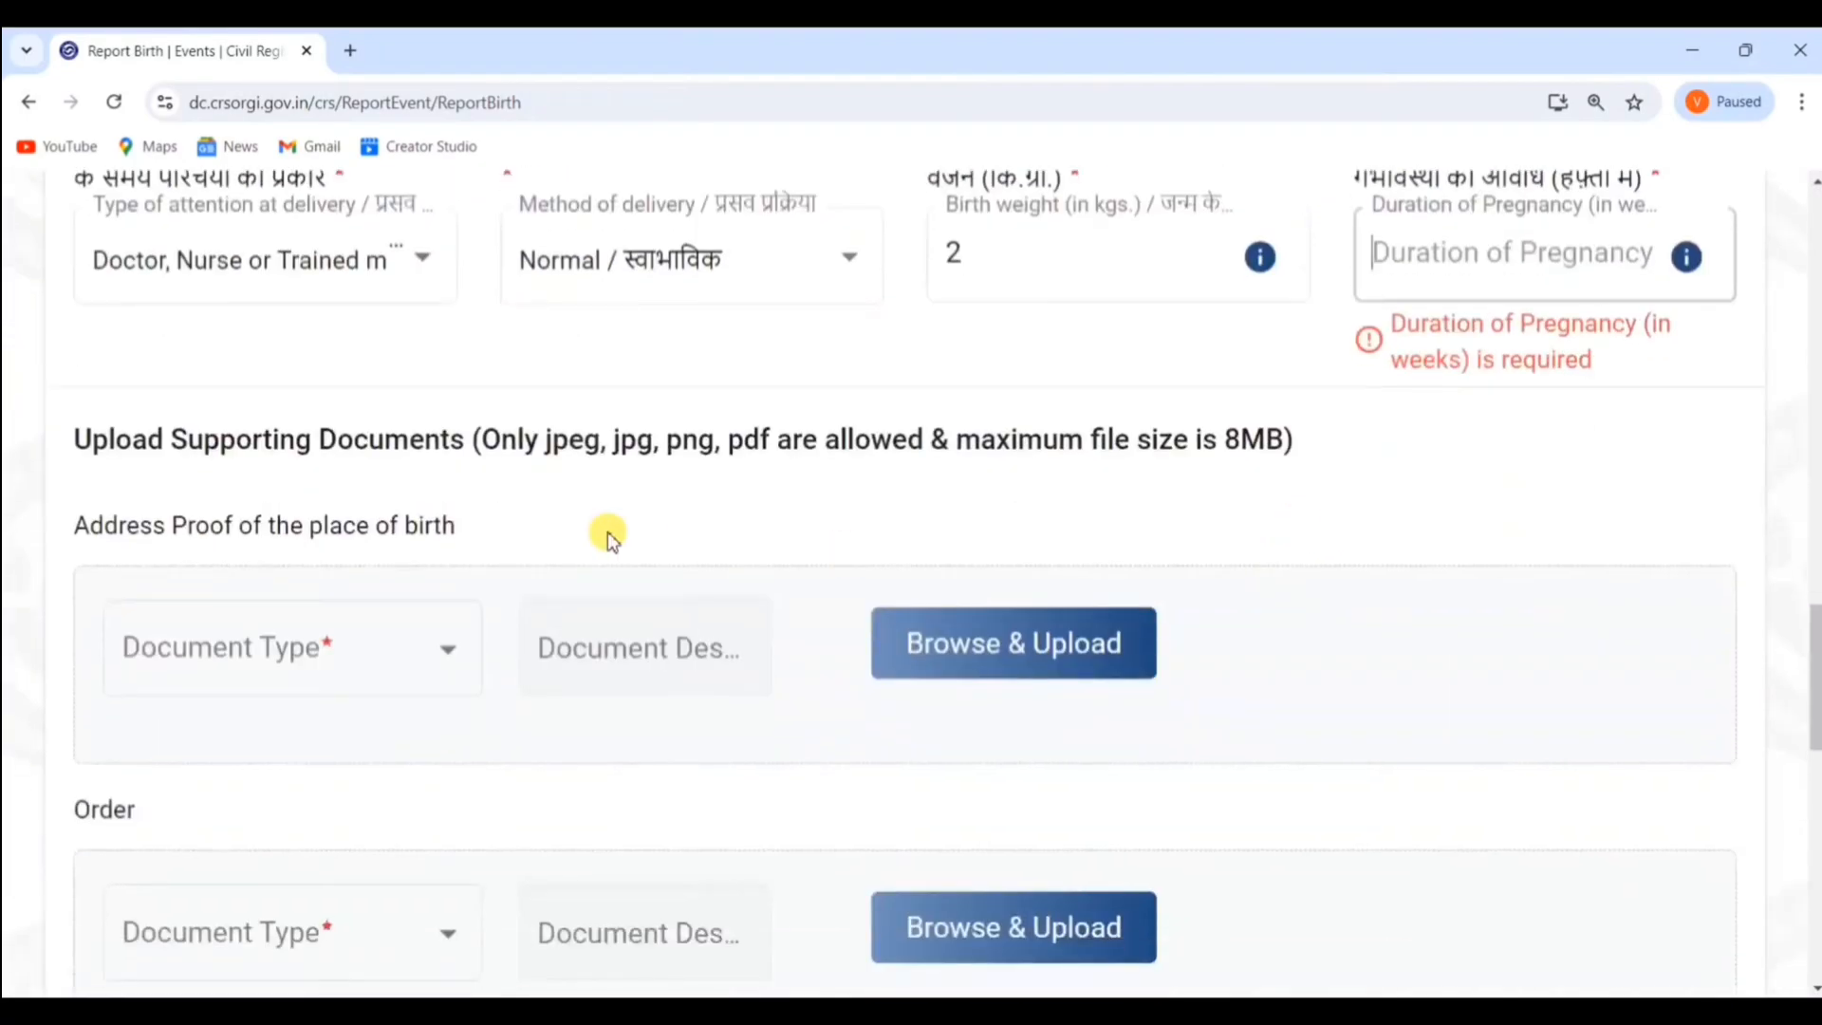
left_click_drag(74, 438, 469, 438)
left_click(554, 503)
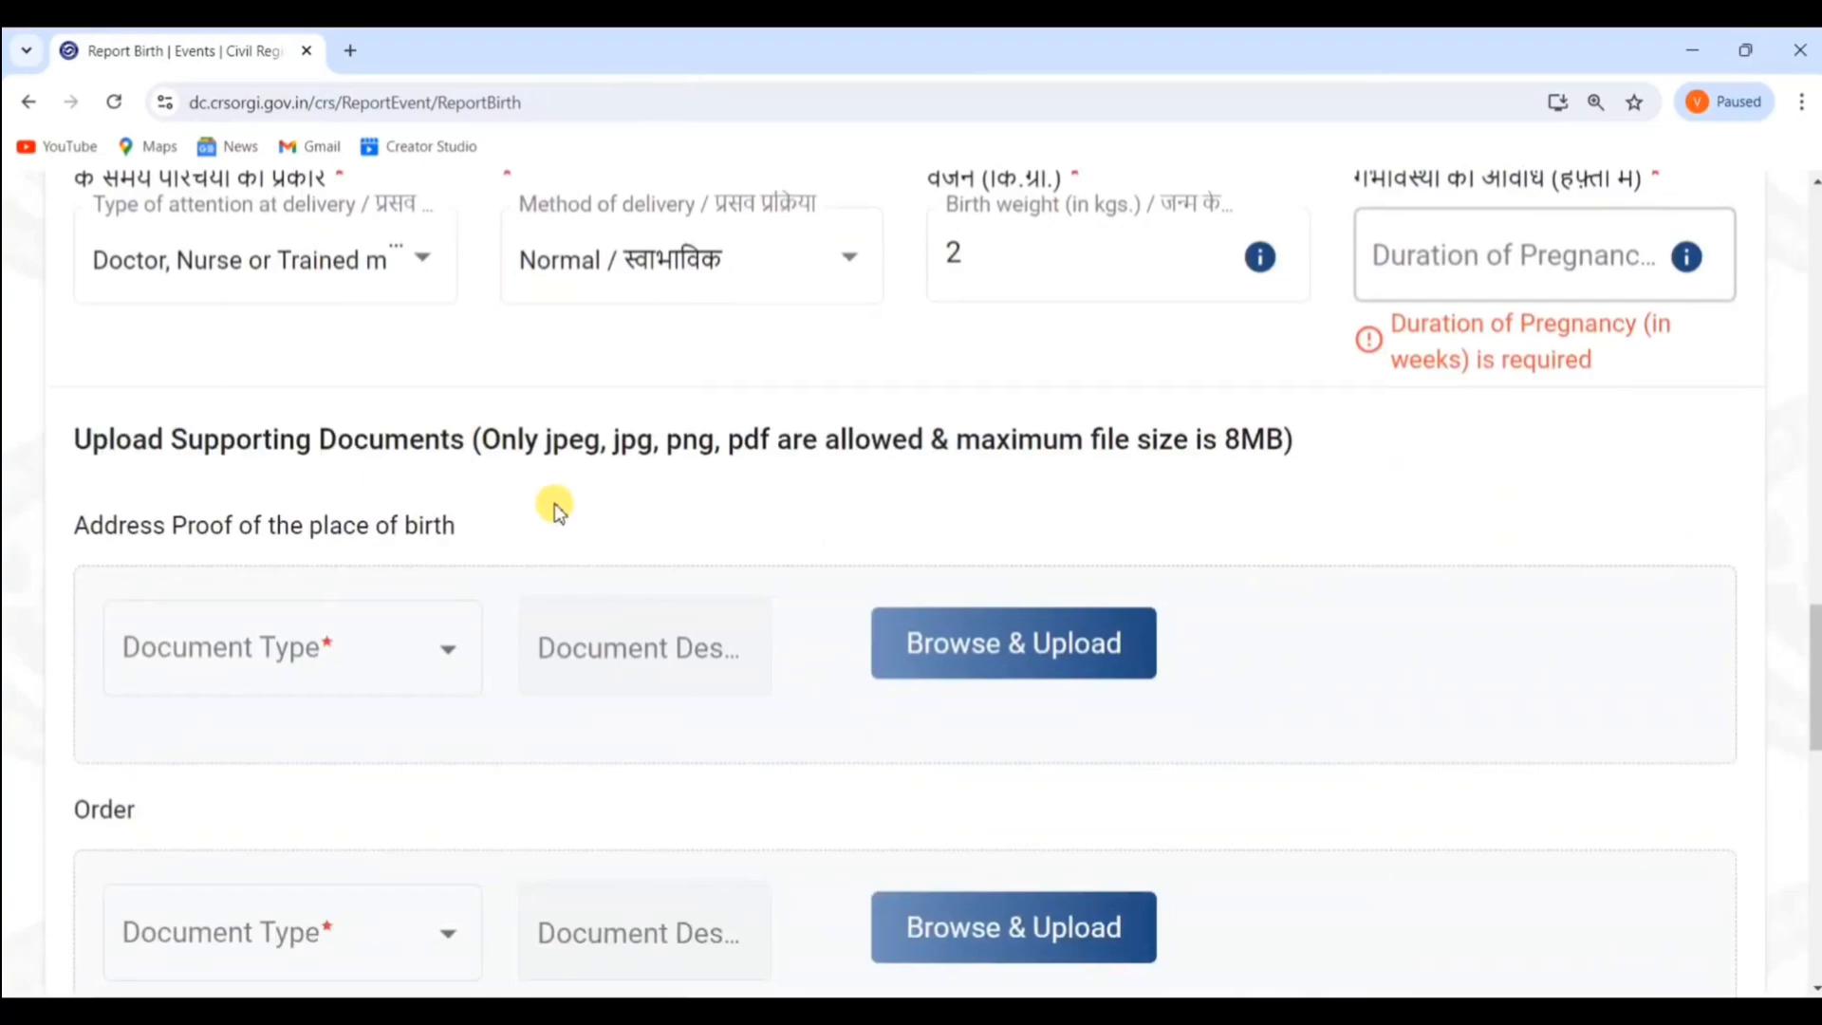
scroll(545, 504, "down", 1)
scroll(544, 504, "down", 1)
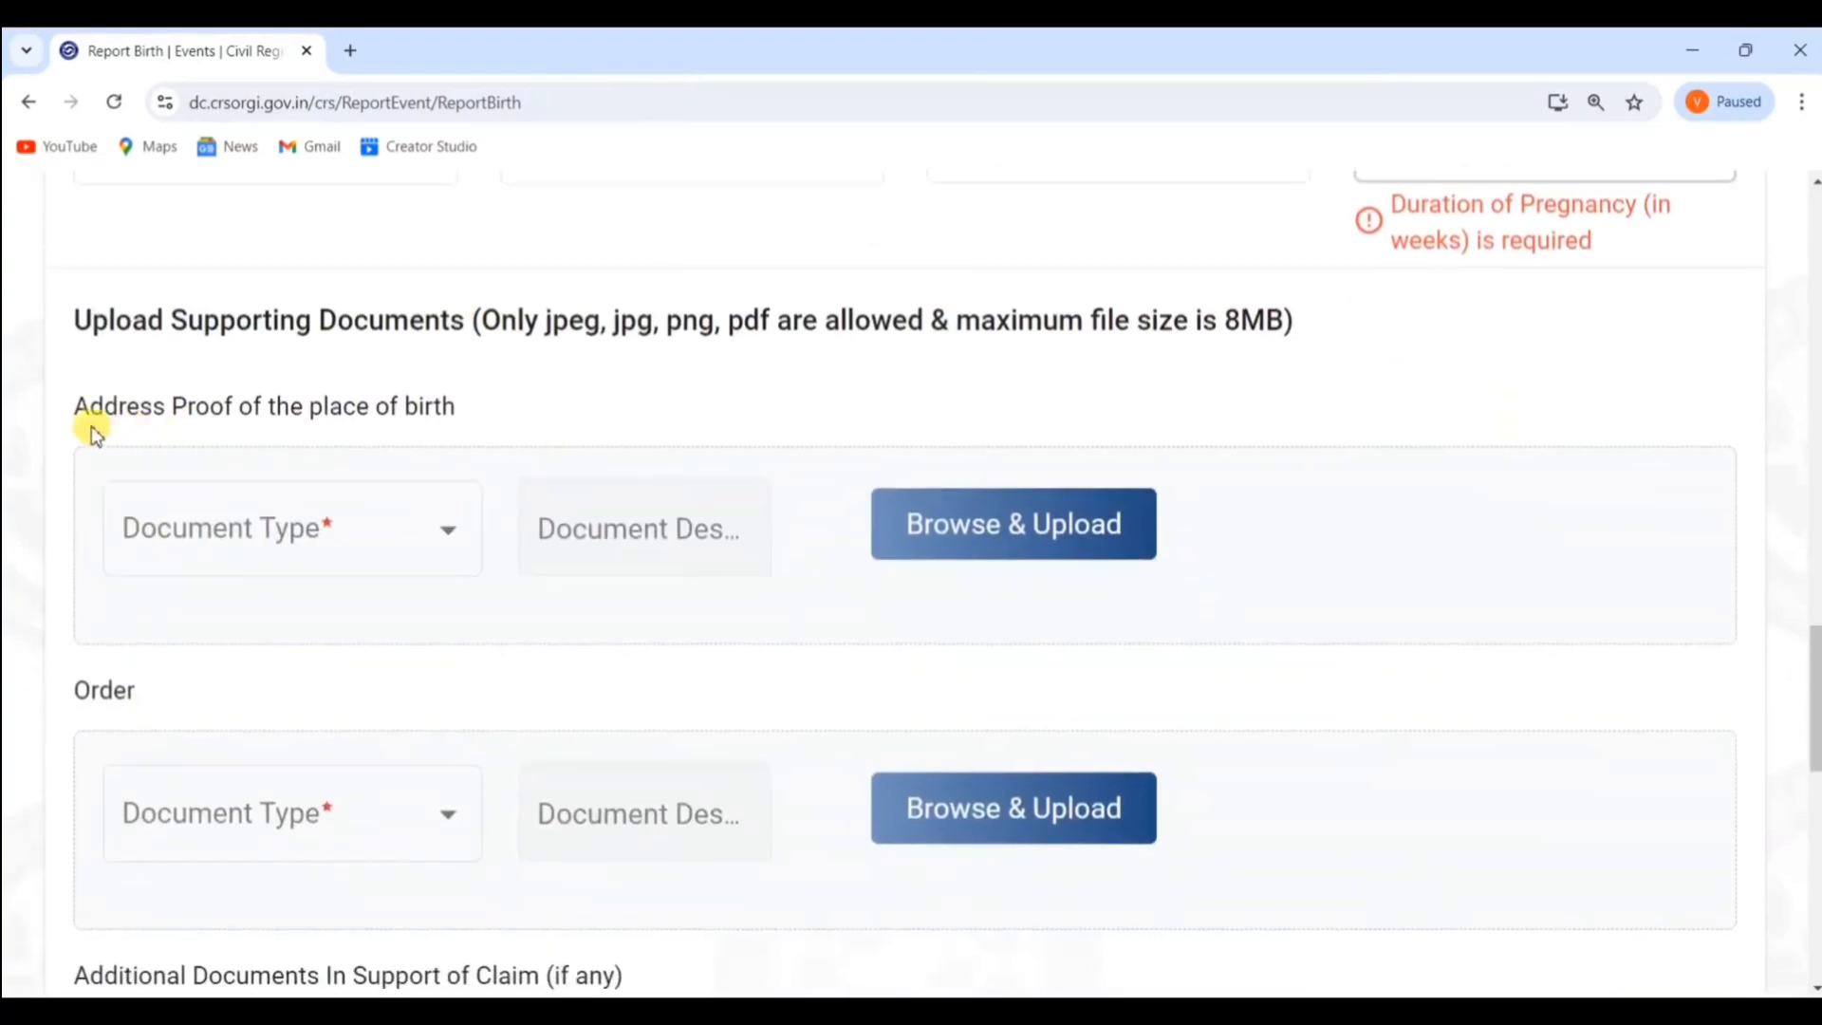
left_click_drag(76, 415, 318, 398)
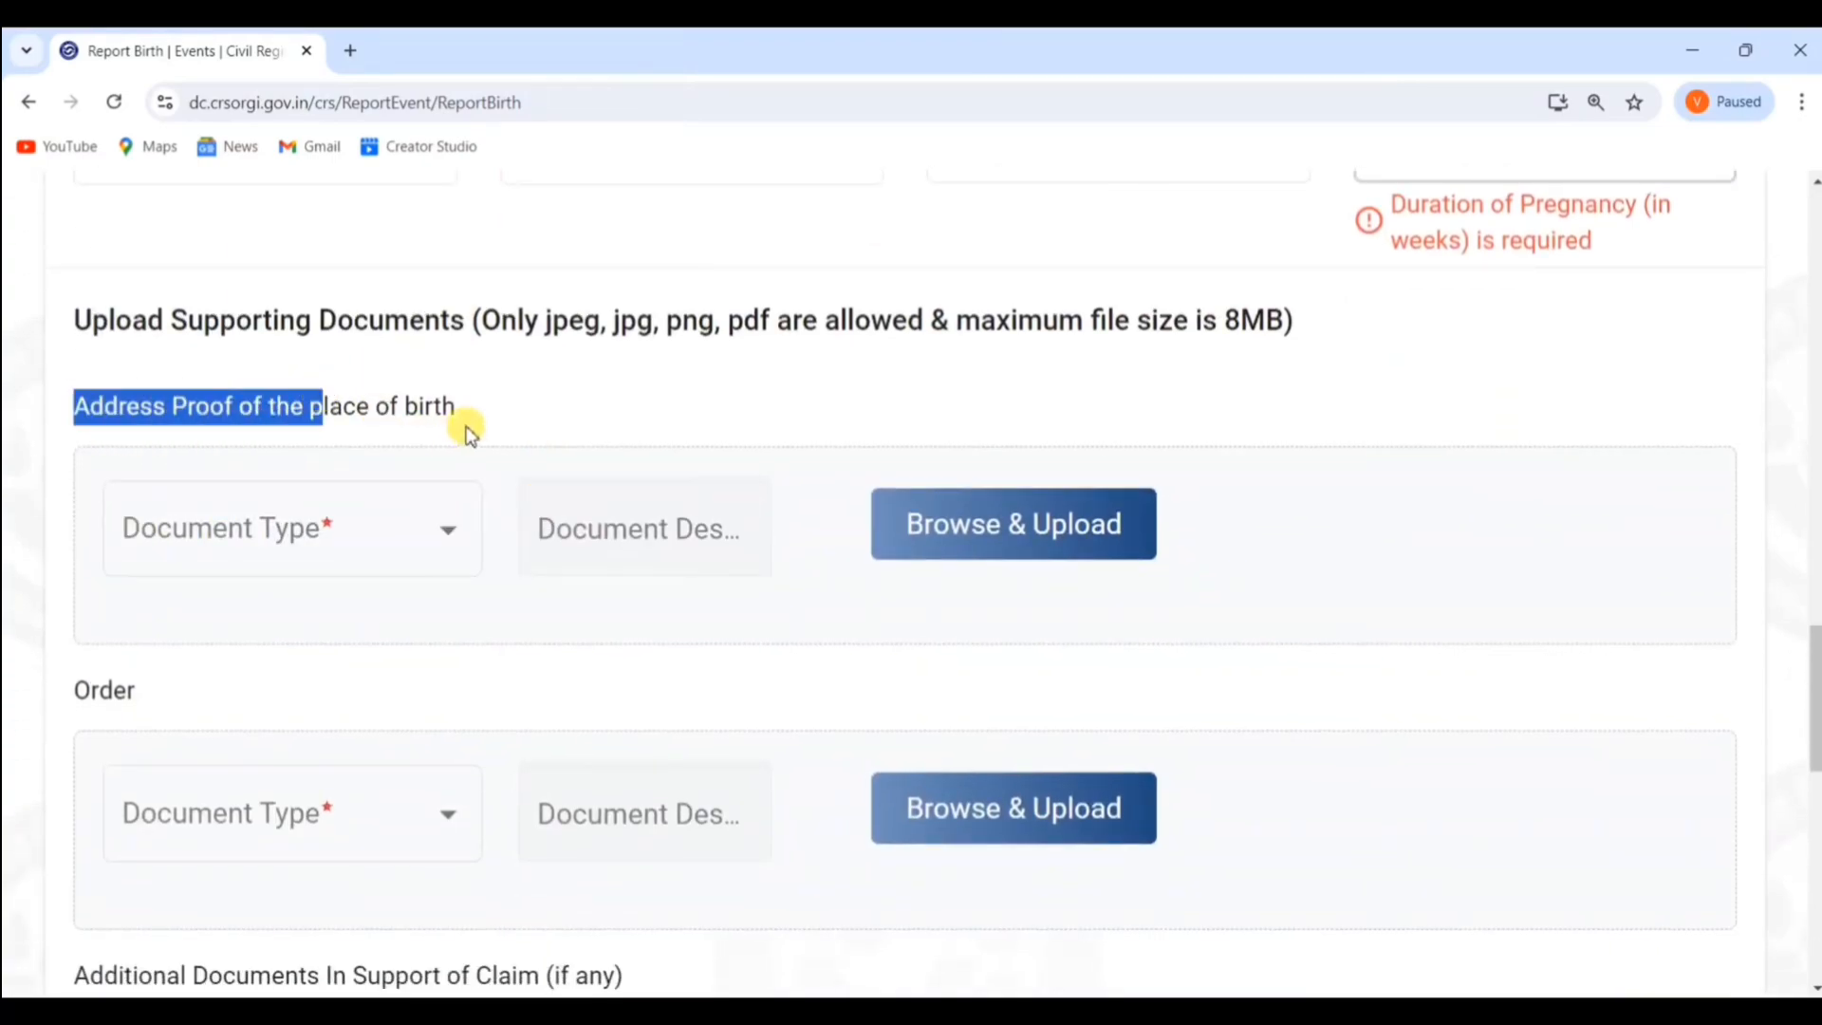
left_click(276, 536)
left_click(317, 535)
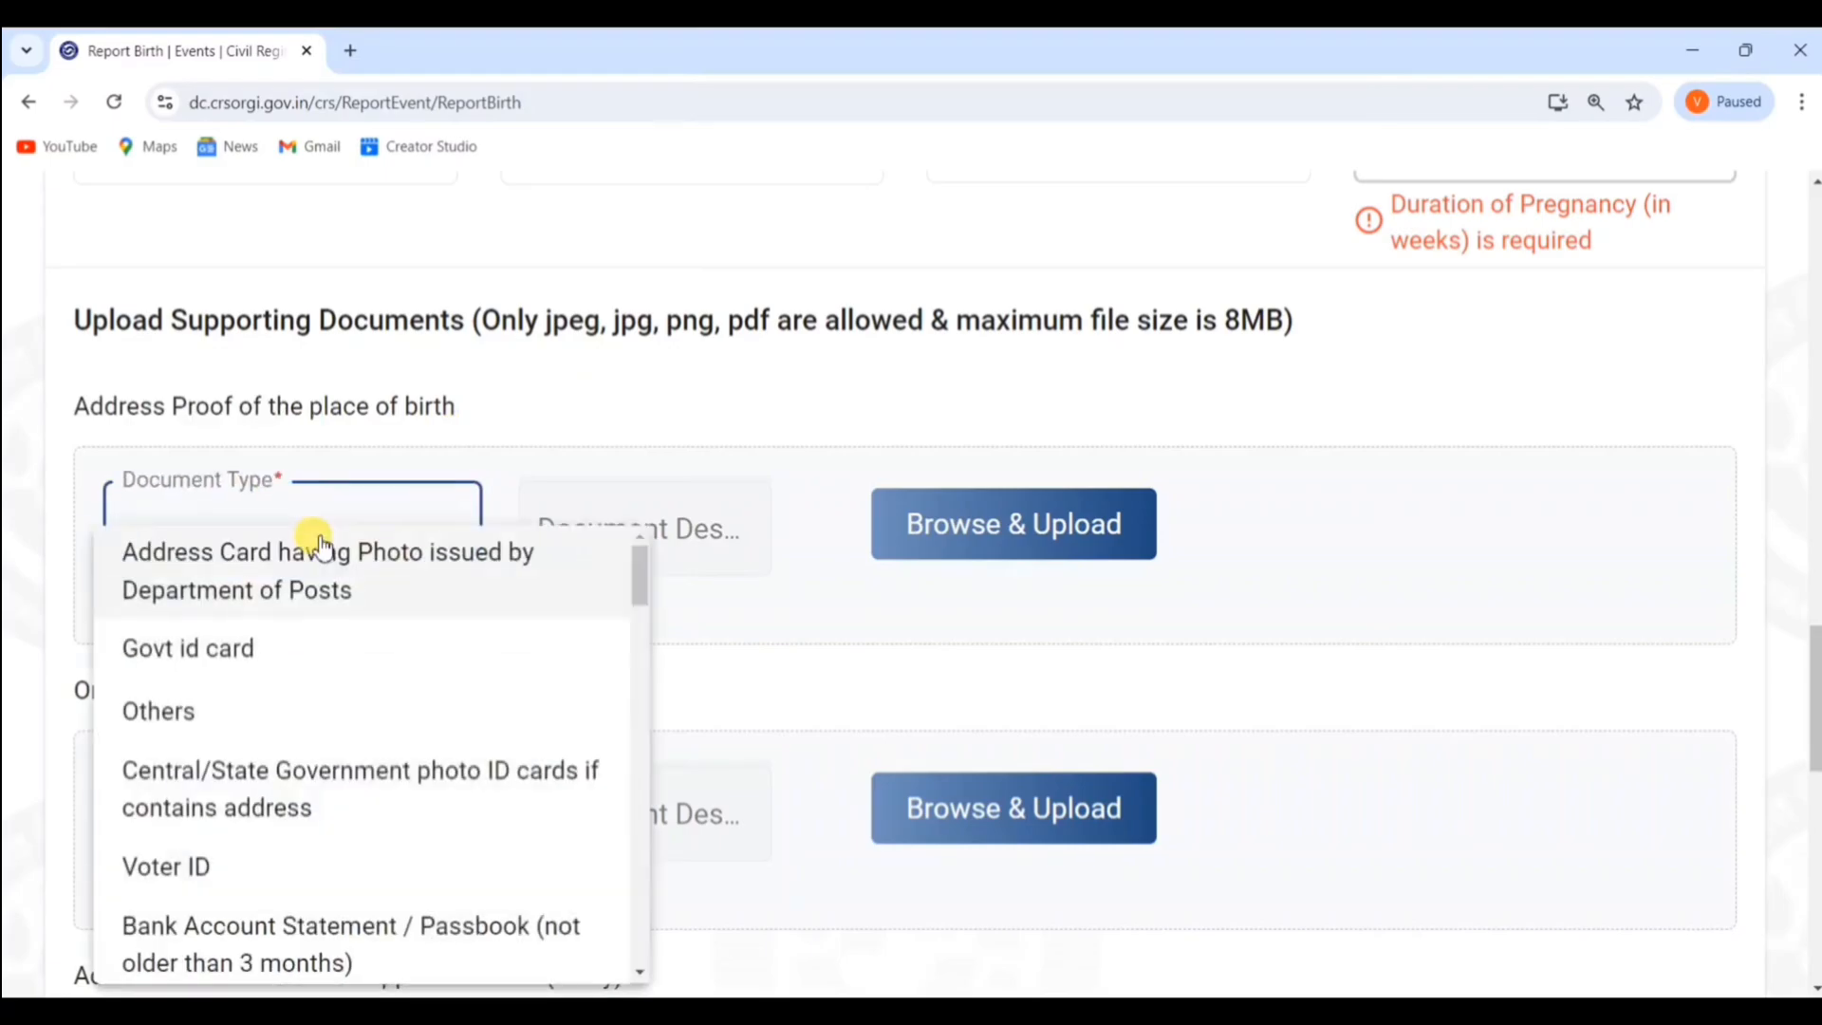
scroll(275, 868, "down", 3)
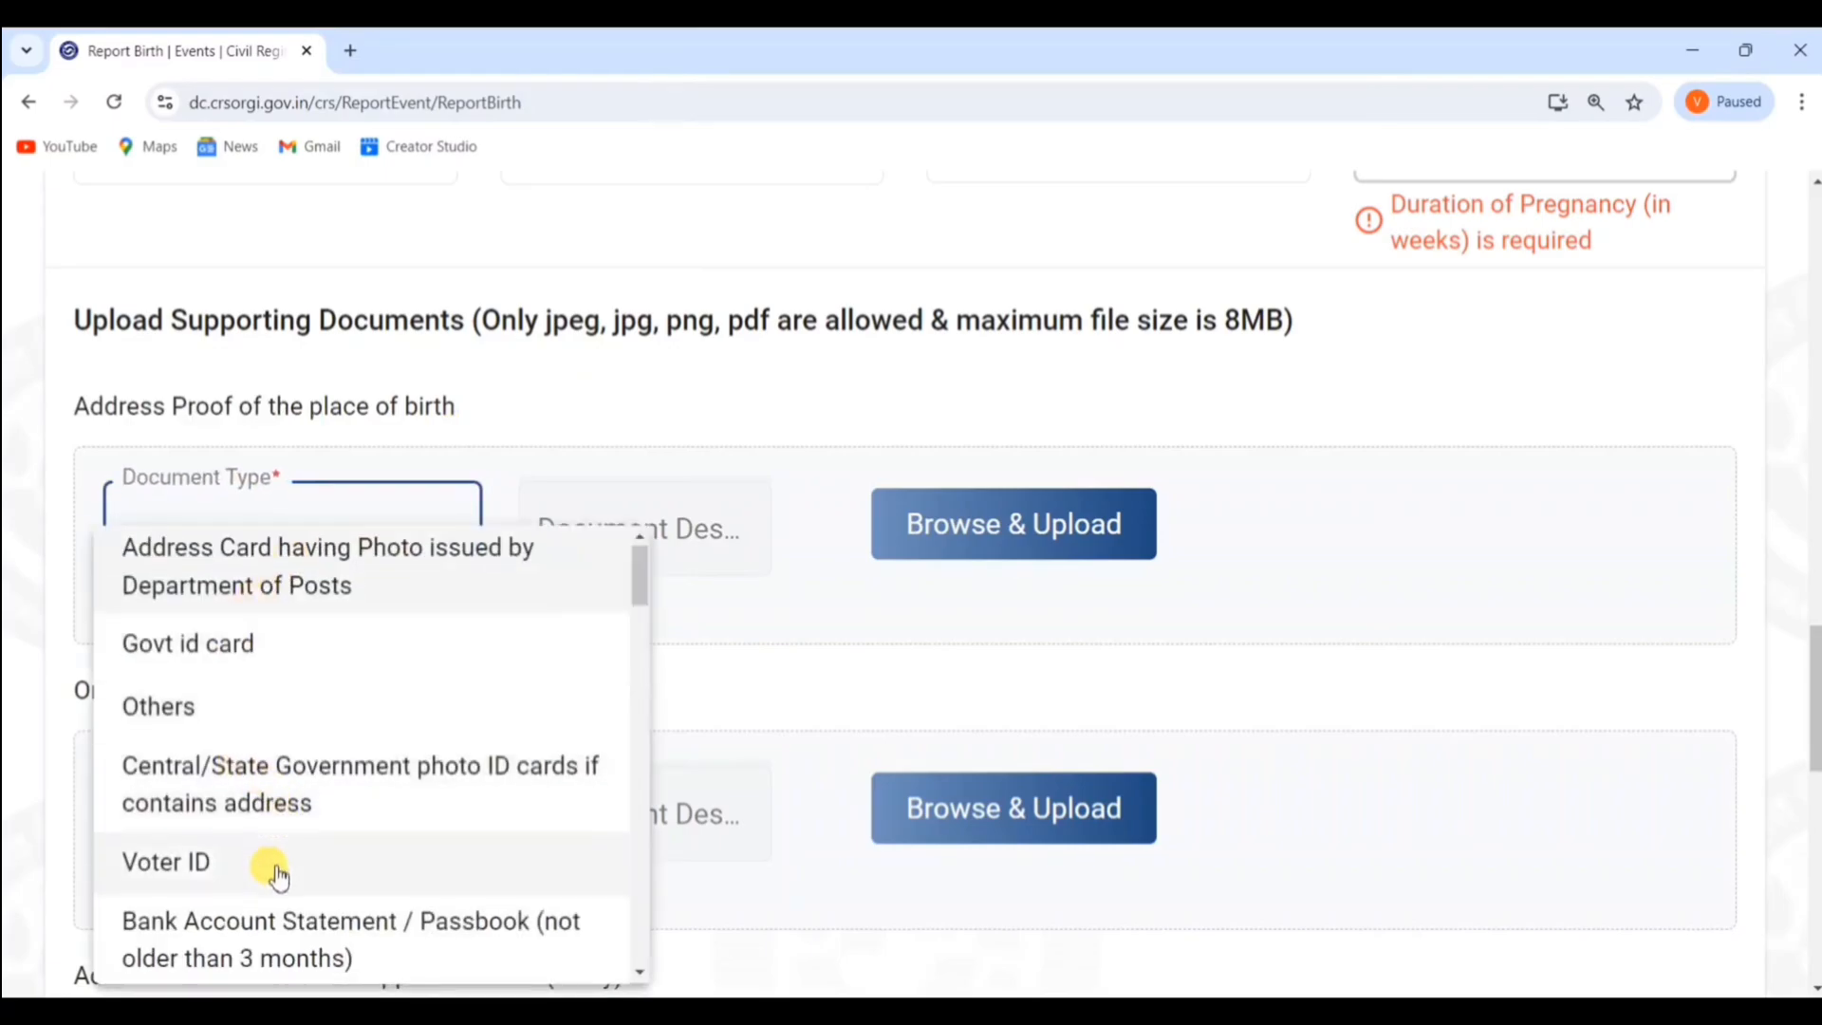
scroll(333, 765, "down", 4)
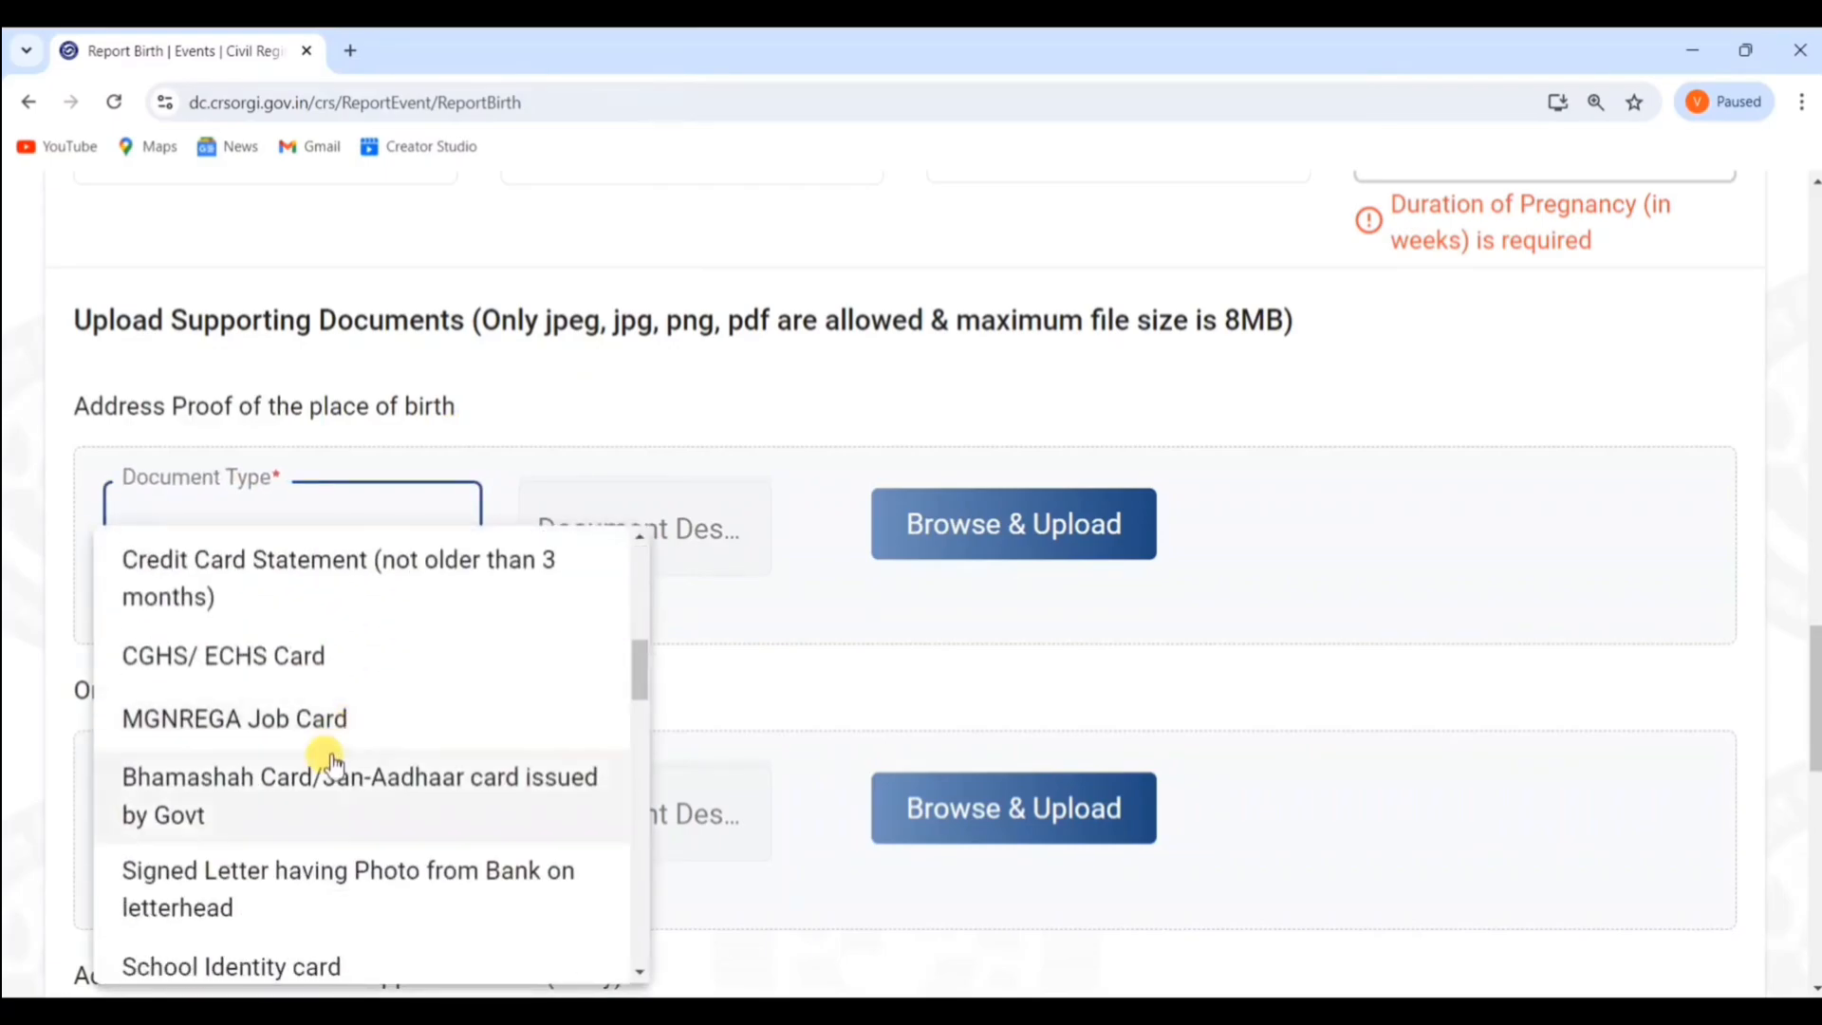
scroll(305, 845, "down", 4)
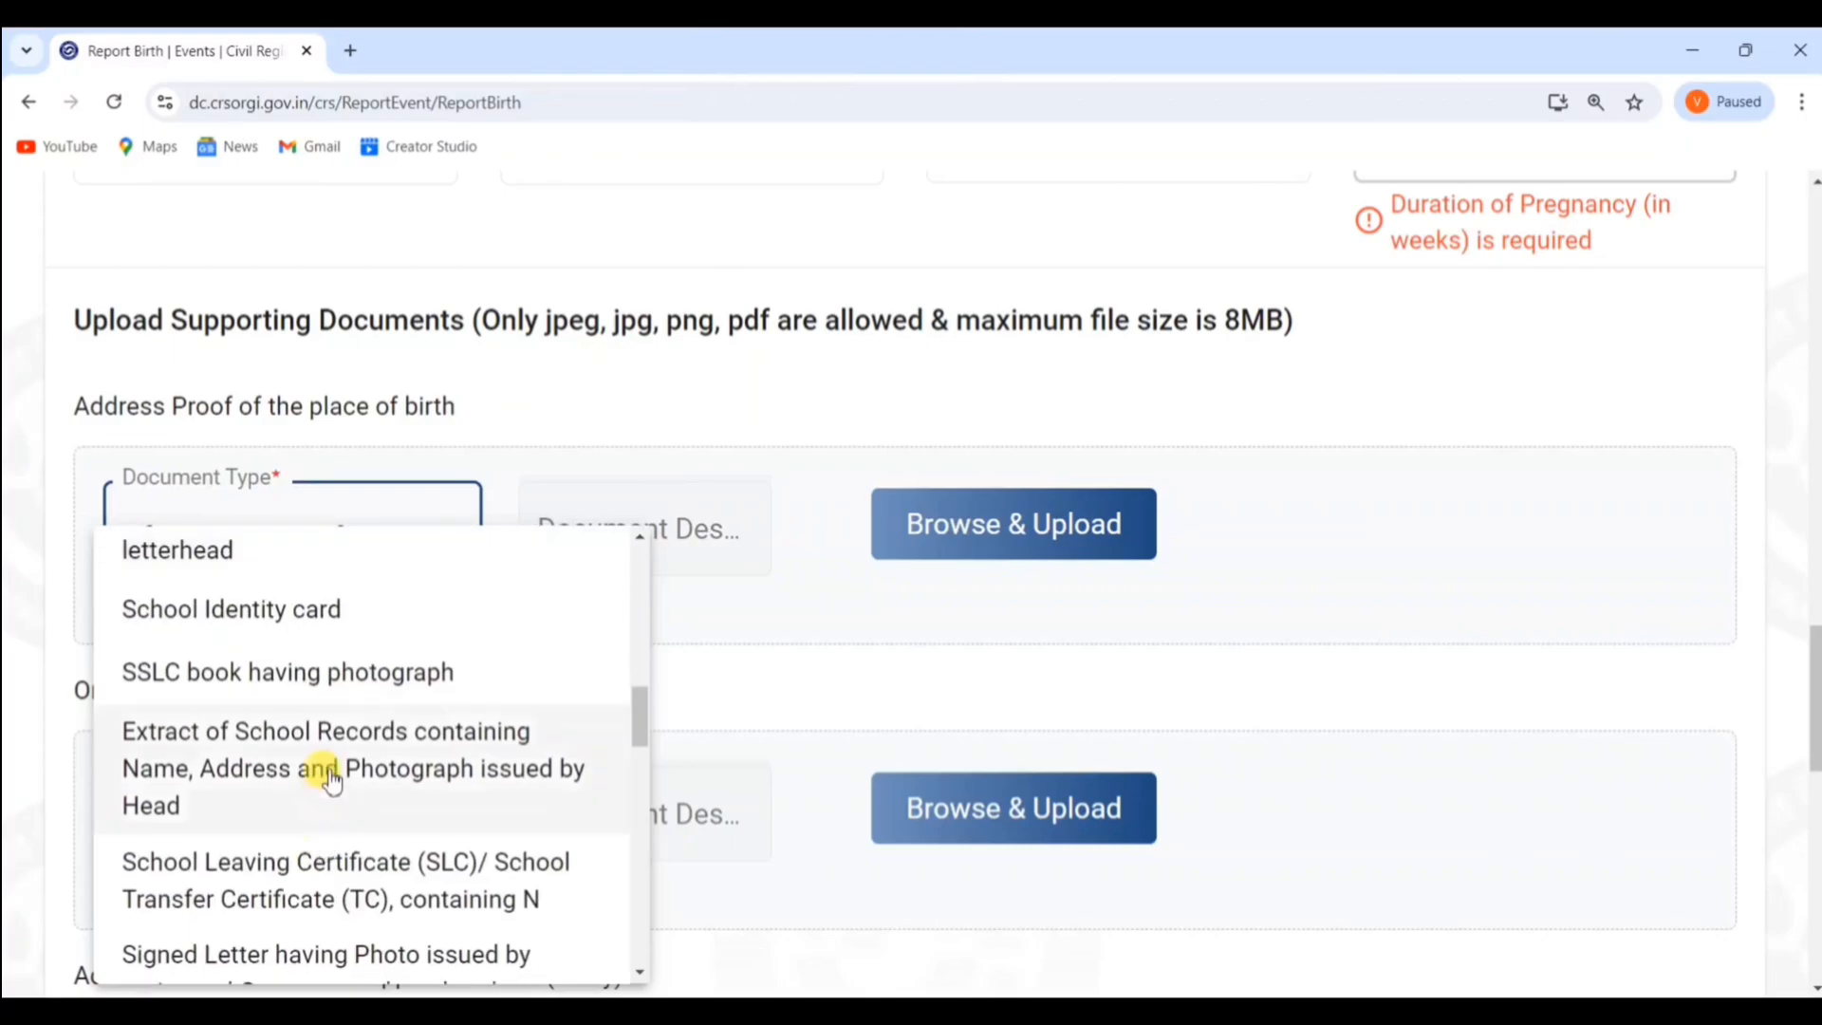
scroll(325, 773, "down", 5)
scroll(323, 736, "down", 1)
scroll(293, 744, "down", 5)
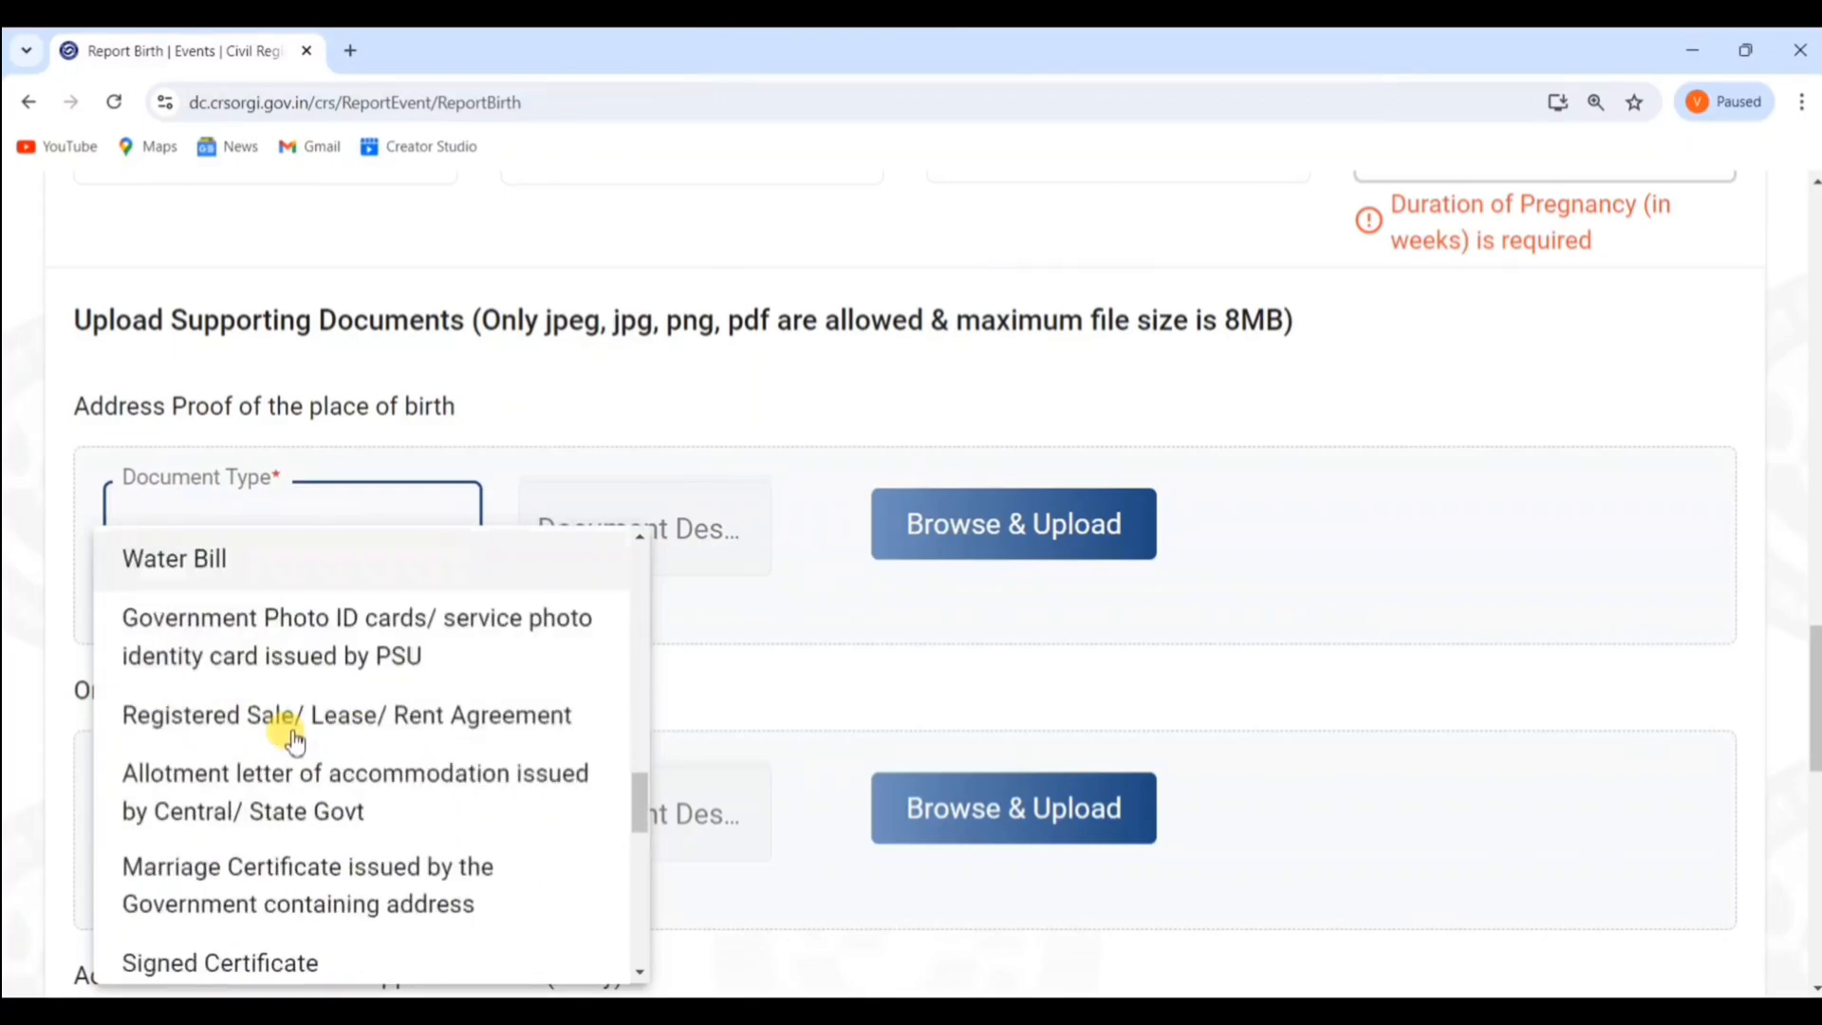
scroll(237, 744, "down", 3)
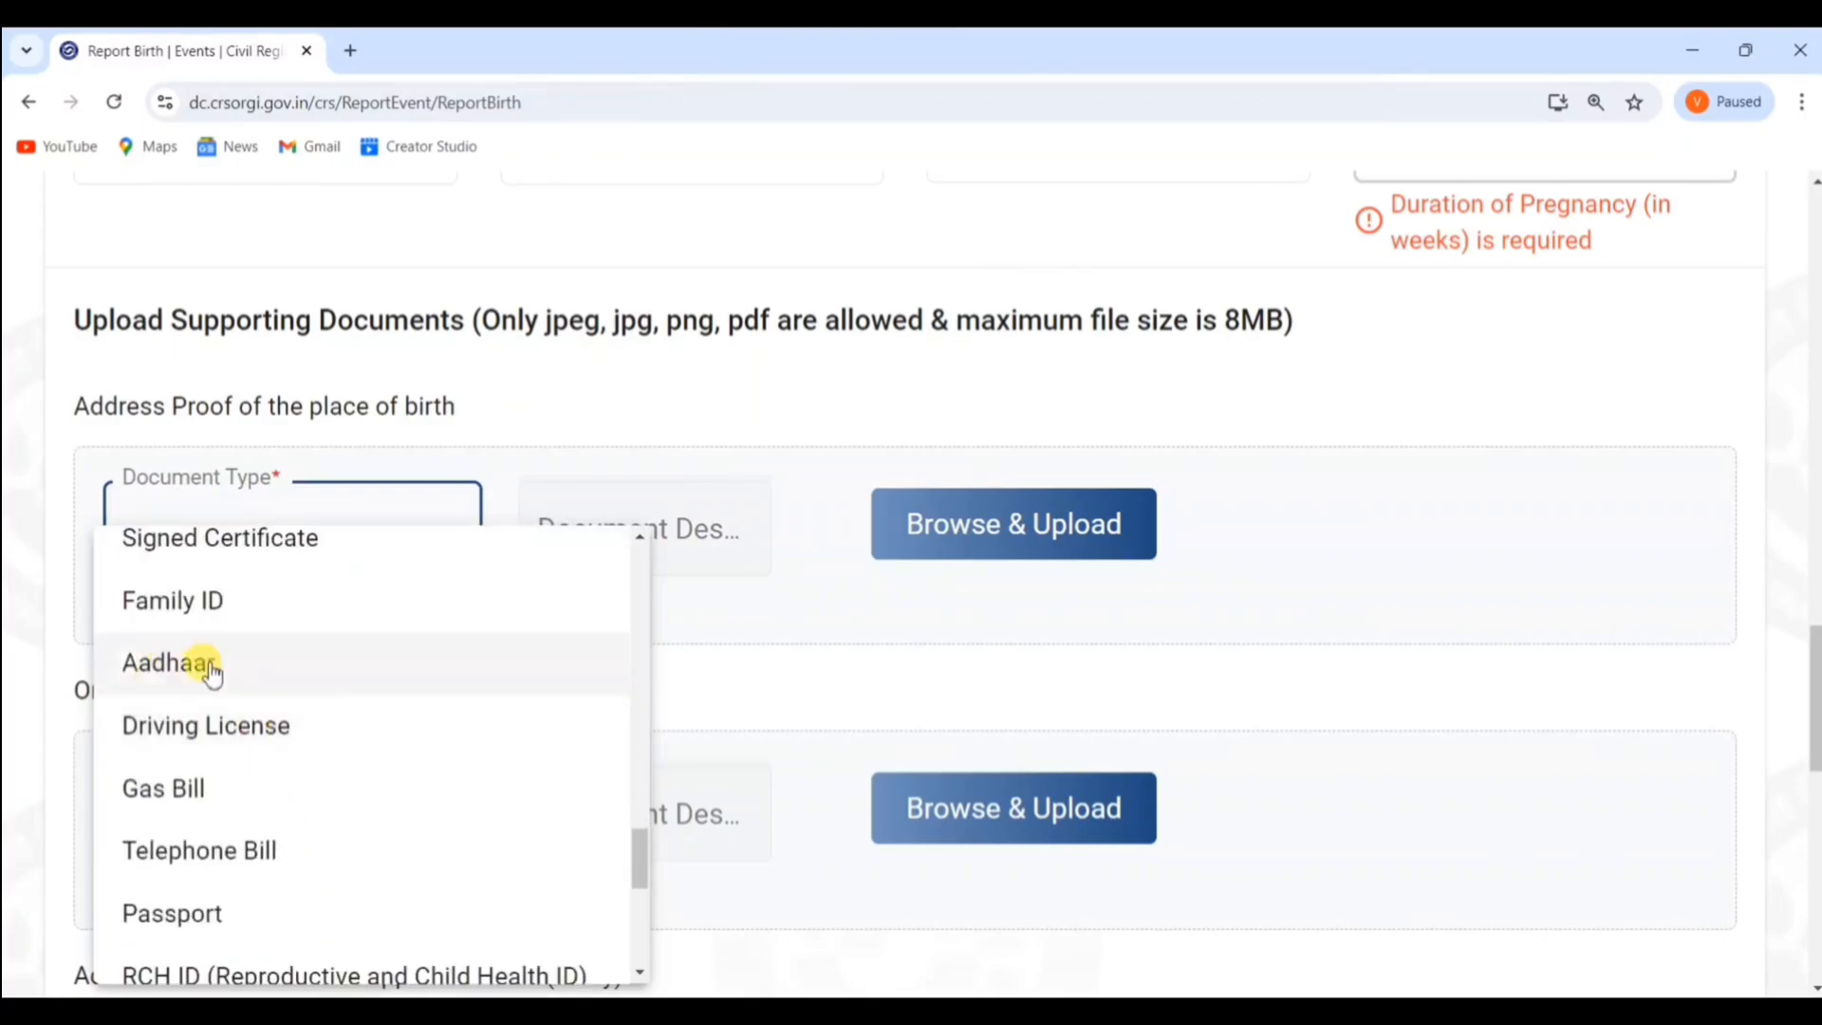
left_click(211, 690)
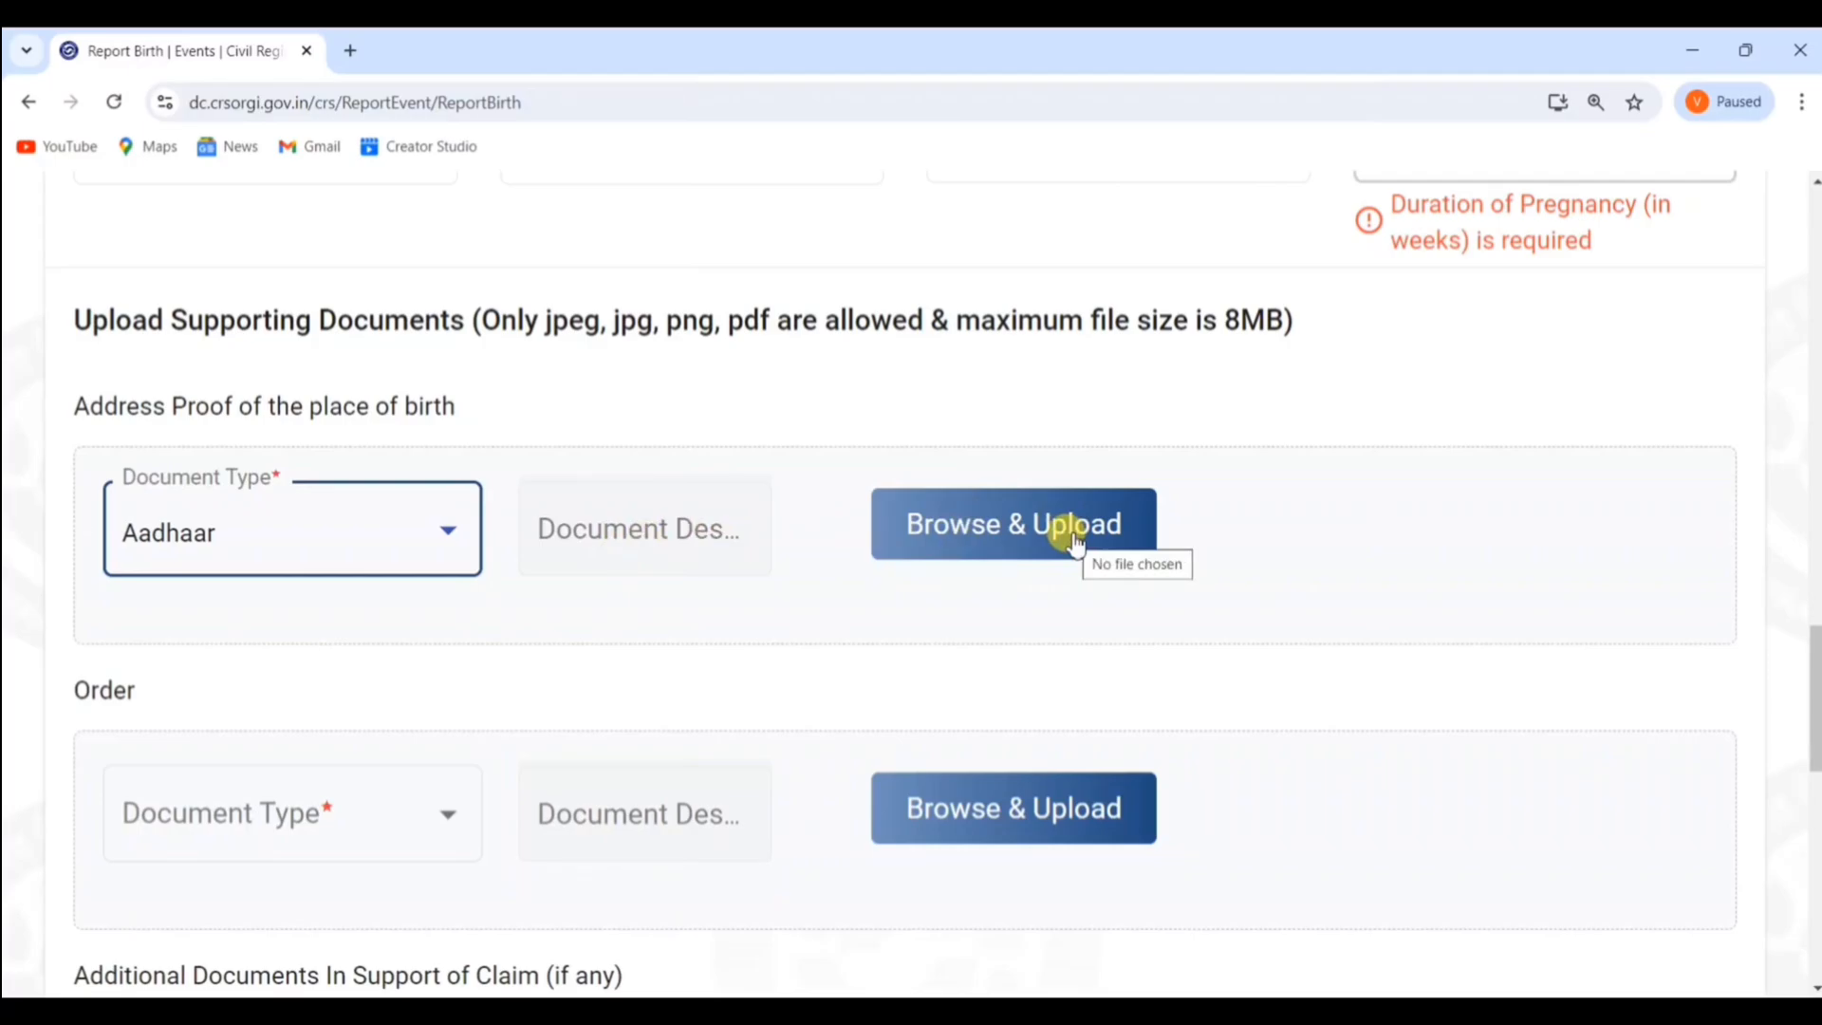
Choose District/Sub-Divisional/Executive Magistrate Order as the document type for the Order document
scroll(624, 569, "down", 4)
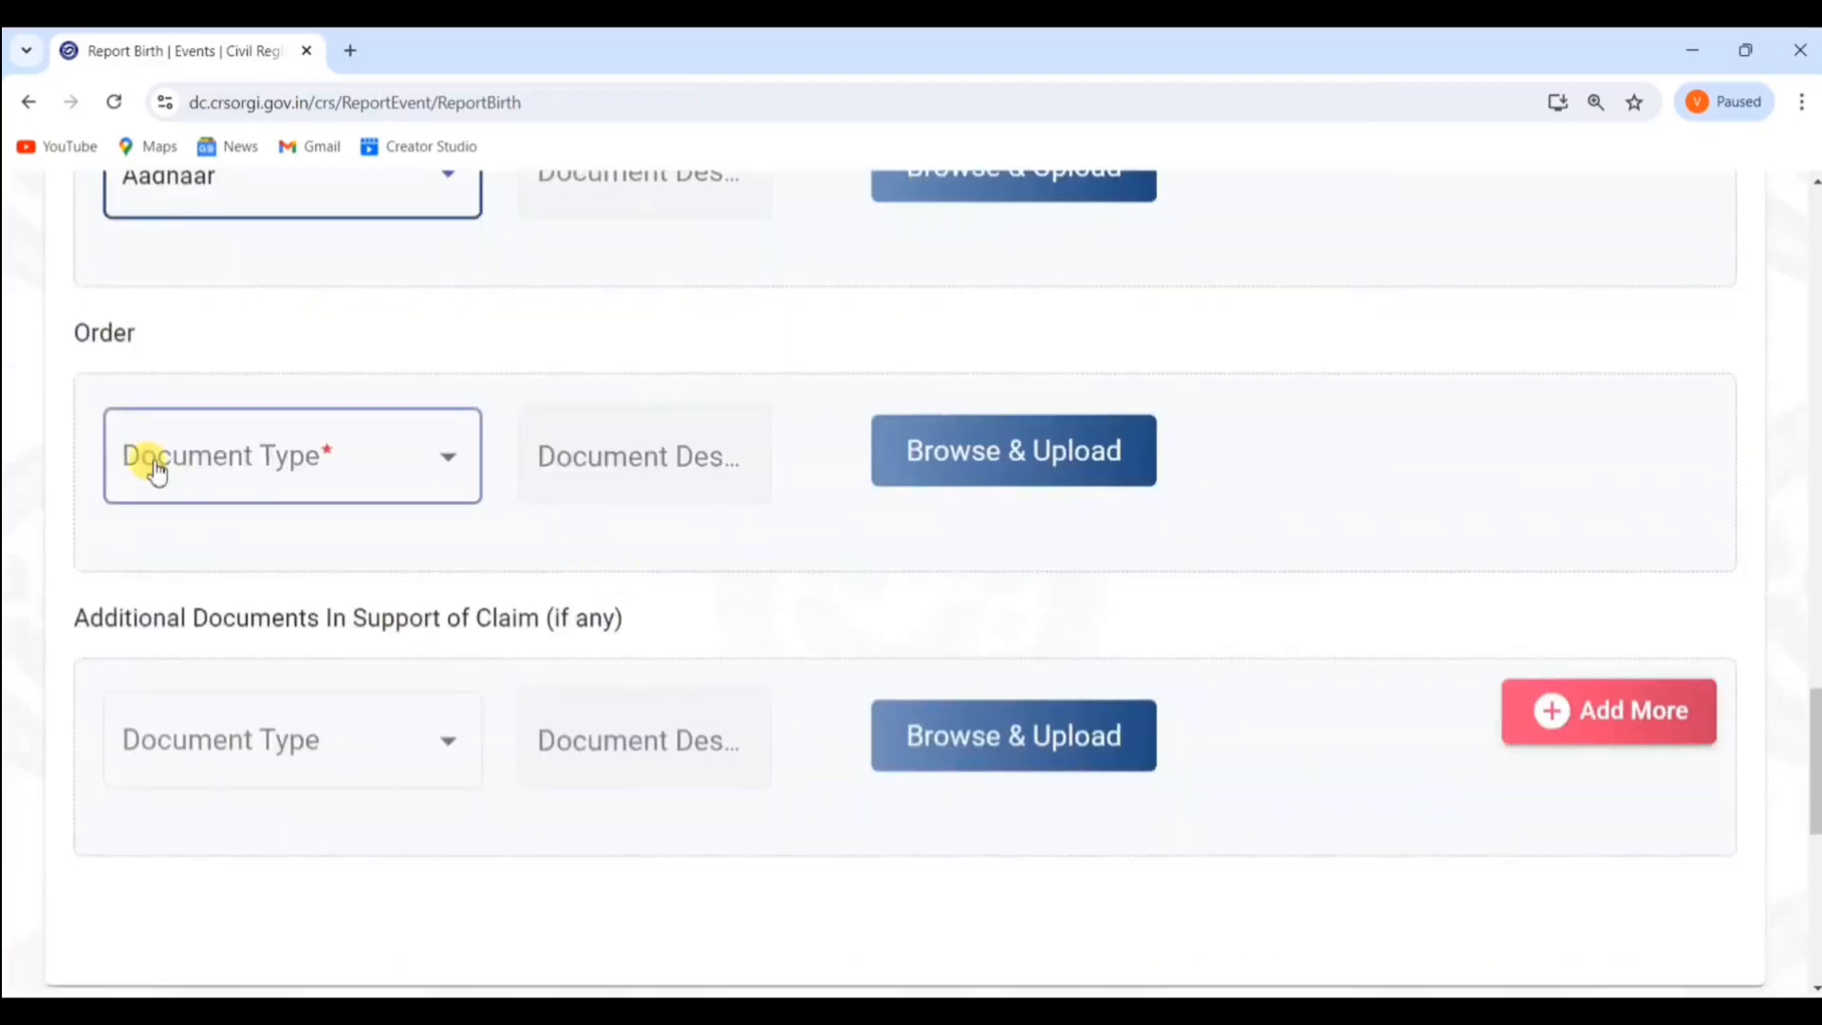
left_click_drag(82, 329, 175, 323)
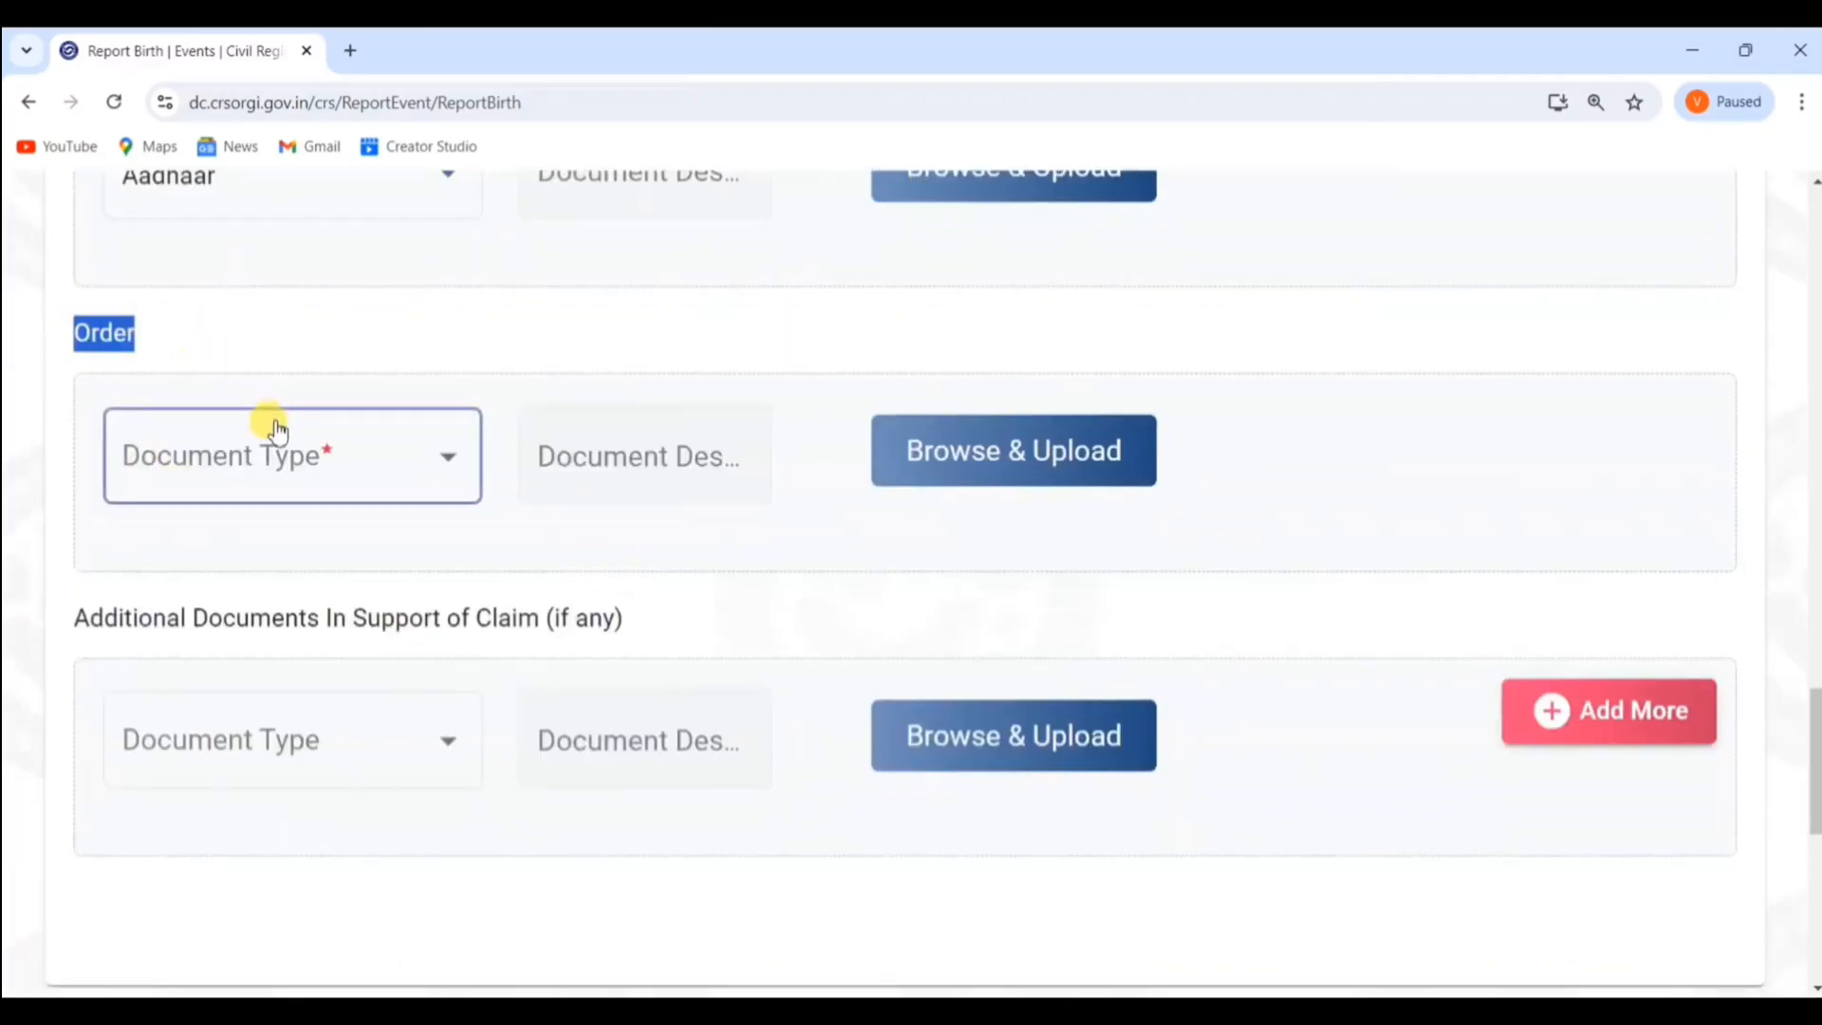
left_click(317, 465)
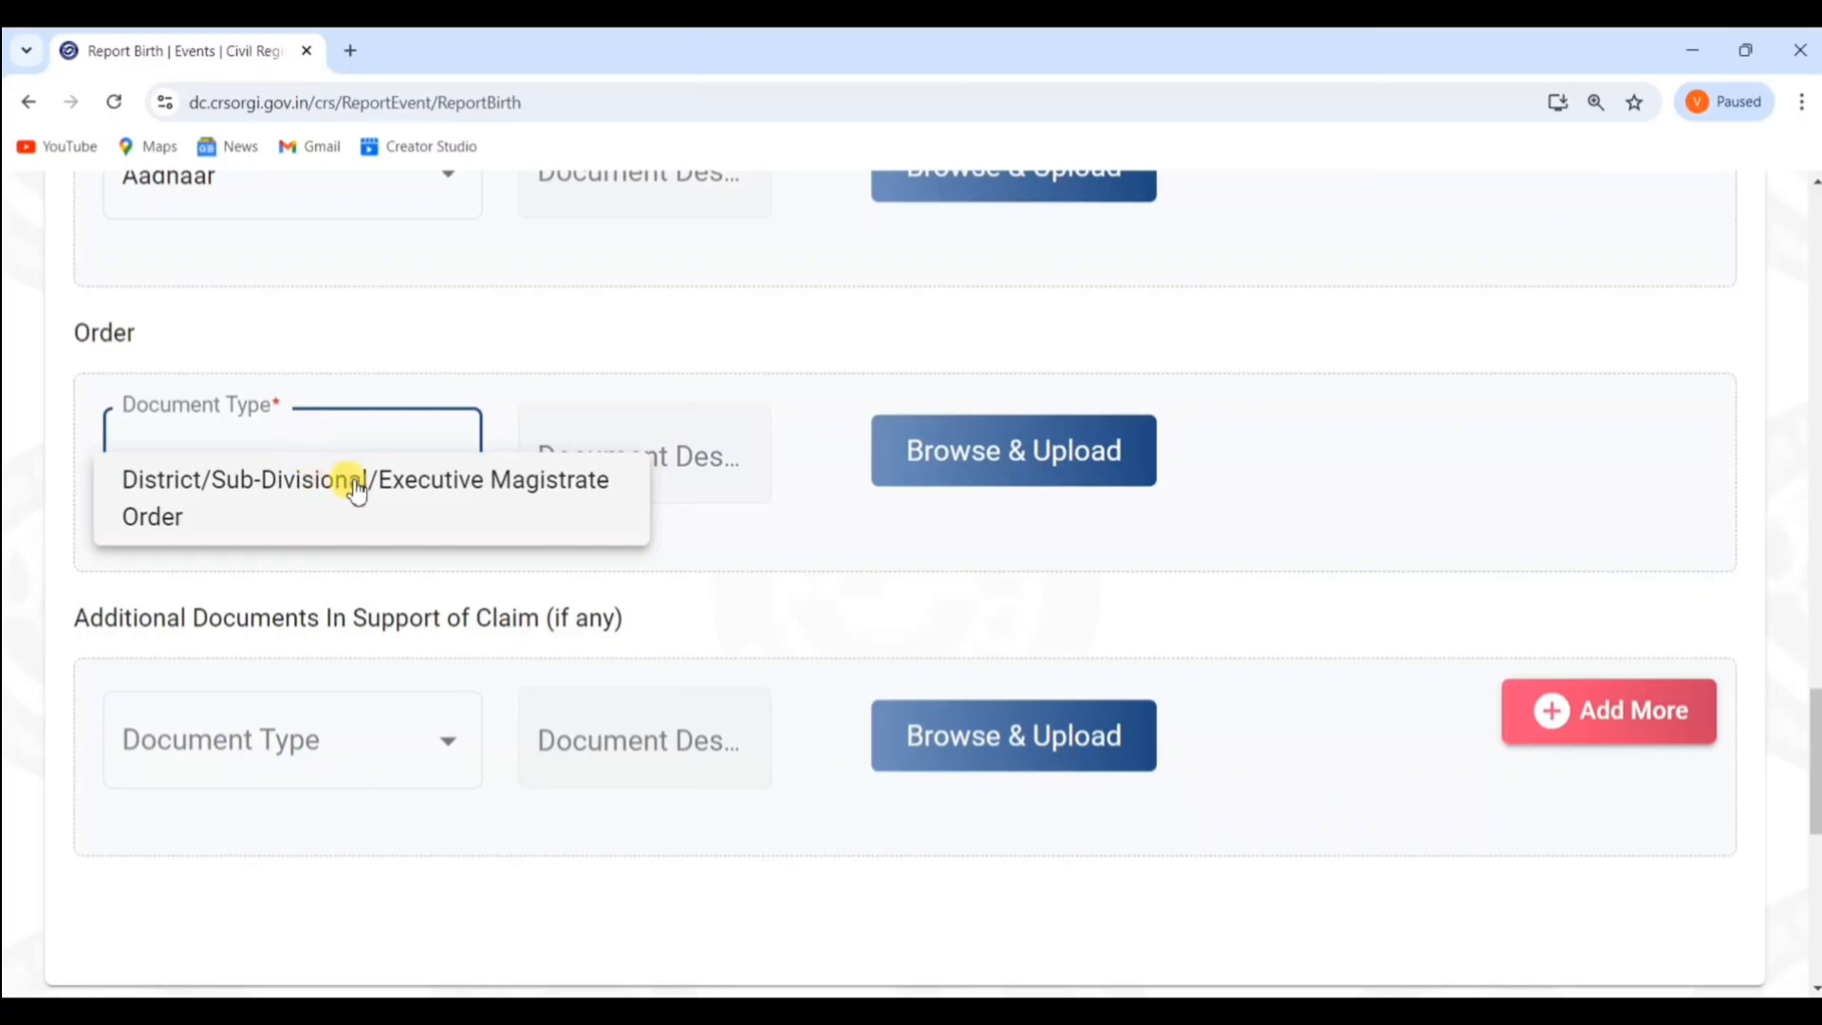
left_click(475, 489)
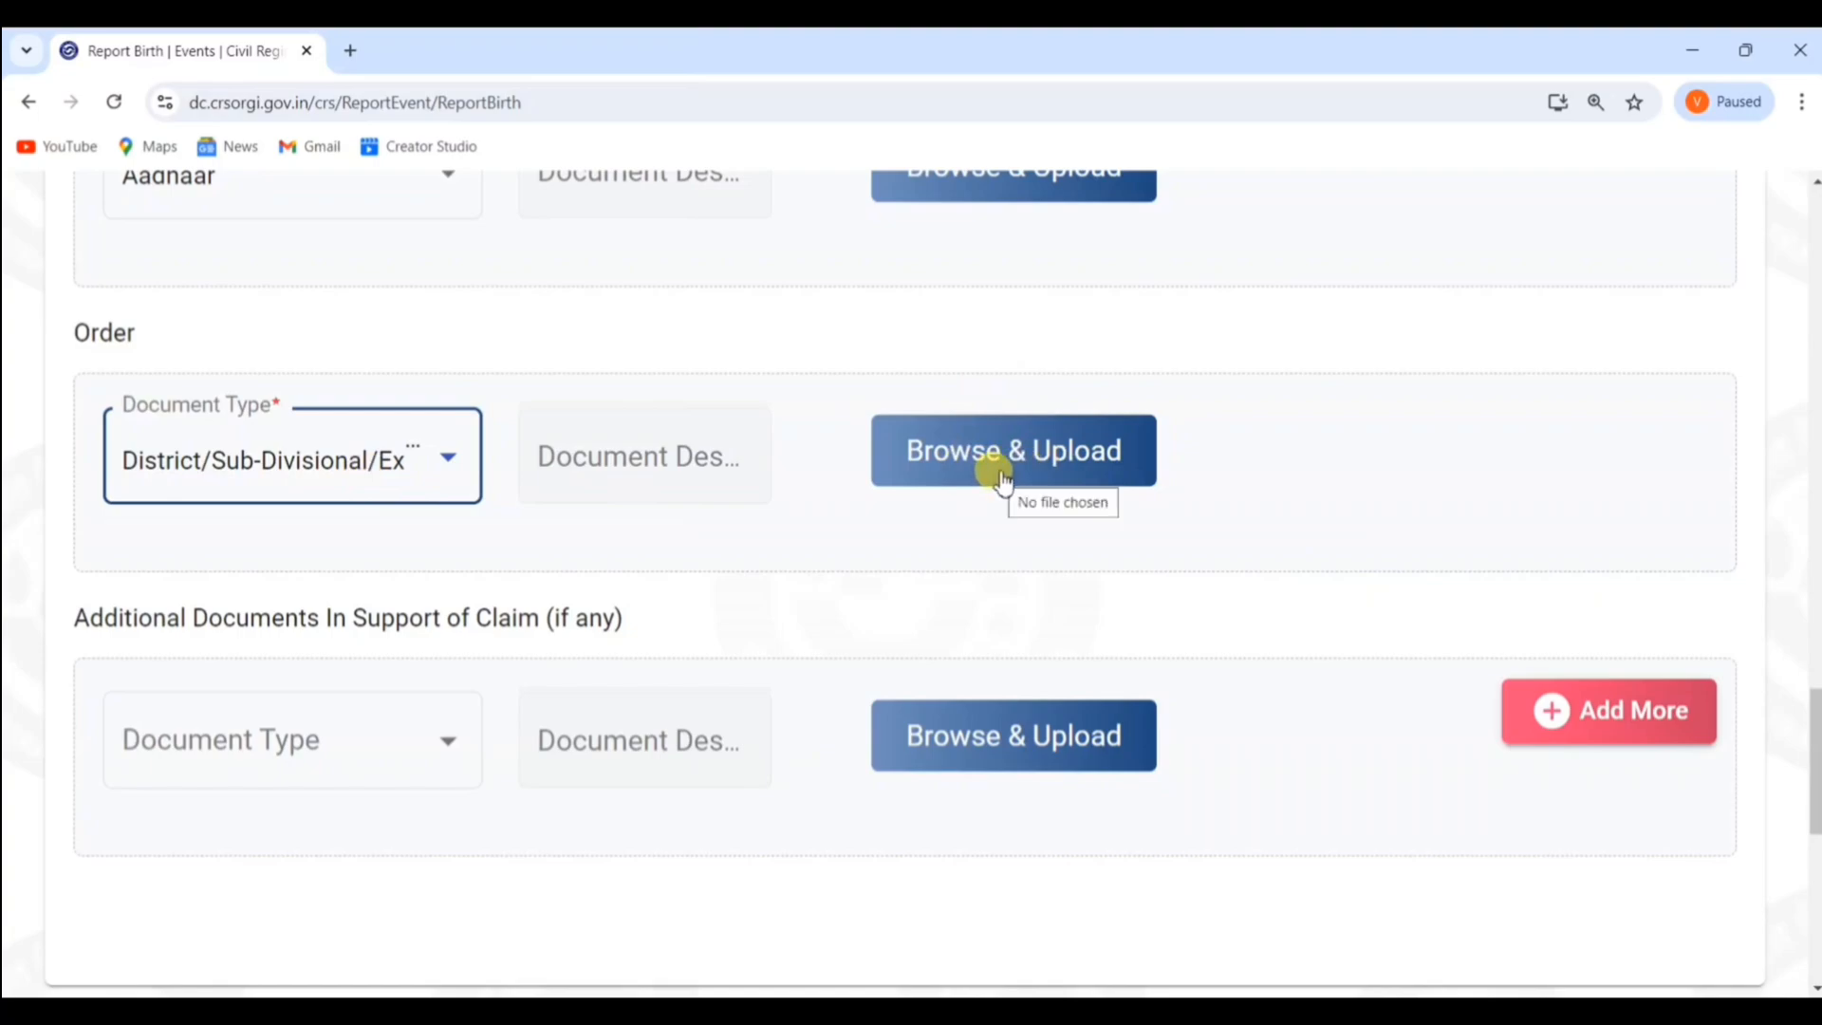
Choose PAN as the additional document type in support of the claim and continue to Legal Information Confirmation
scroll(1001, 479, "down", 1)
left_click_drag(68, 495, 340, 491)
left_click(412, 528)
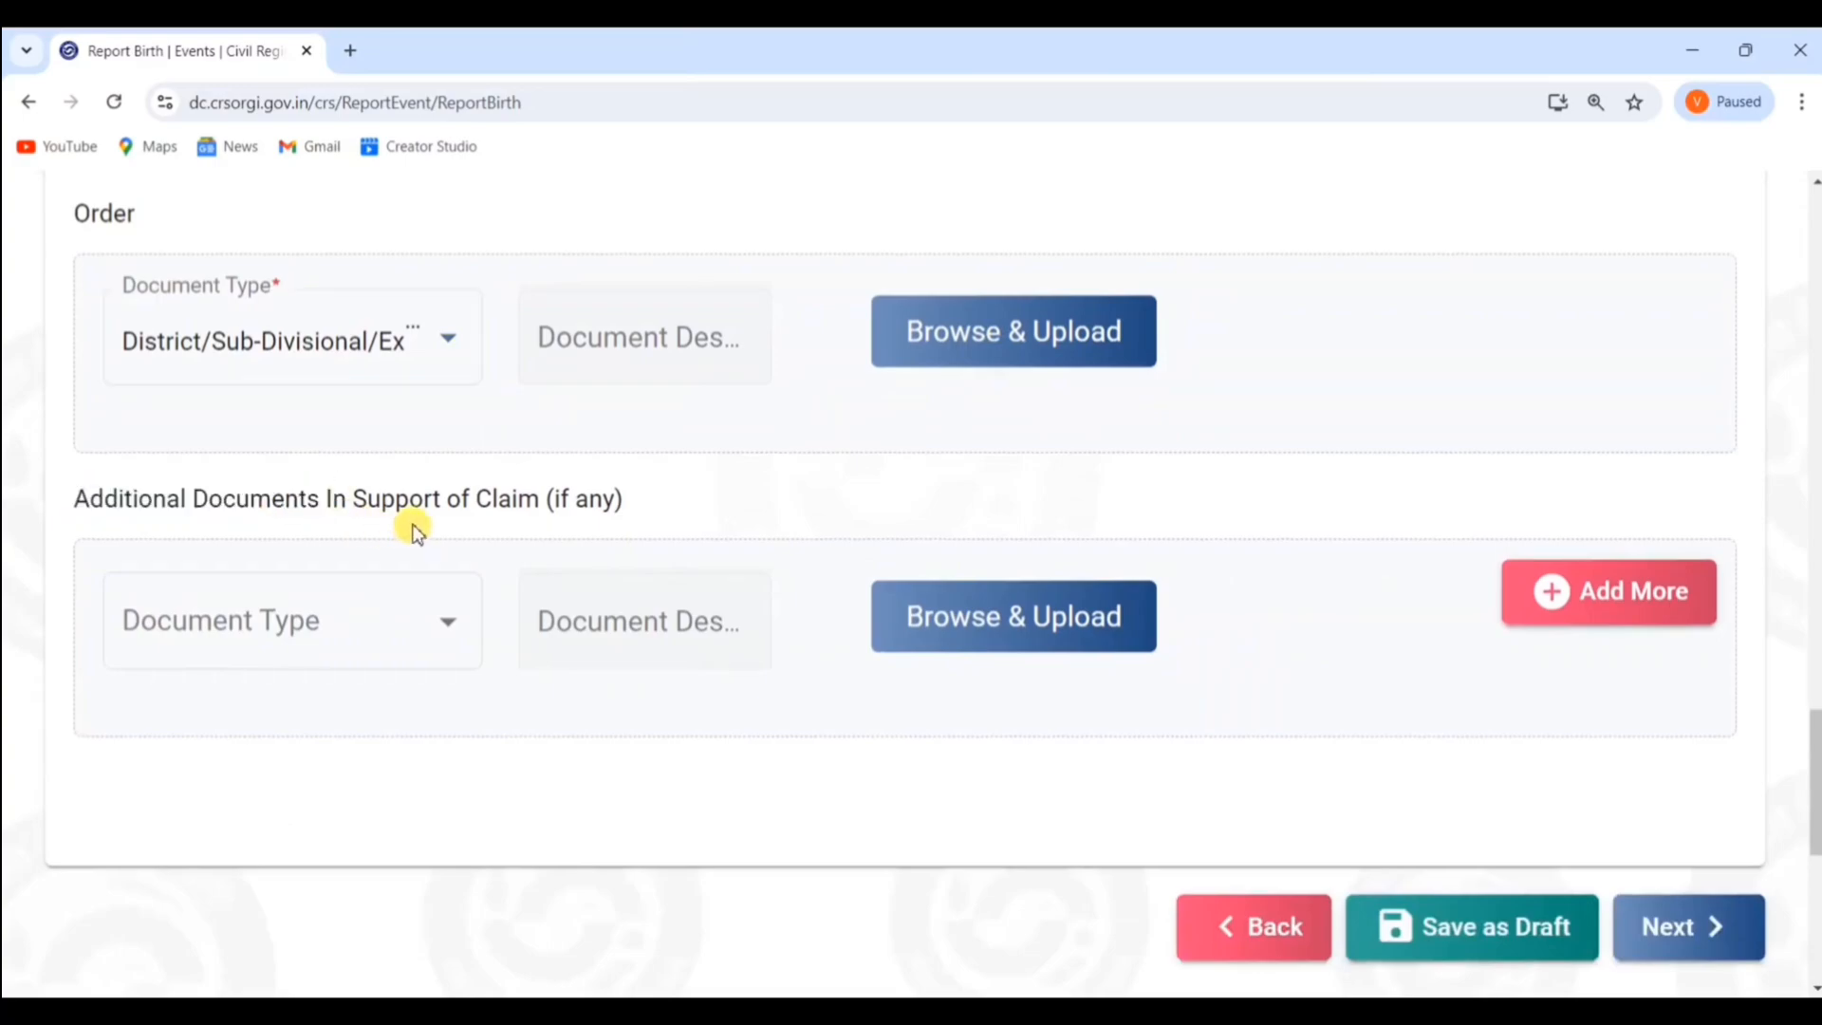
left_click(205, 634)
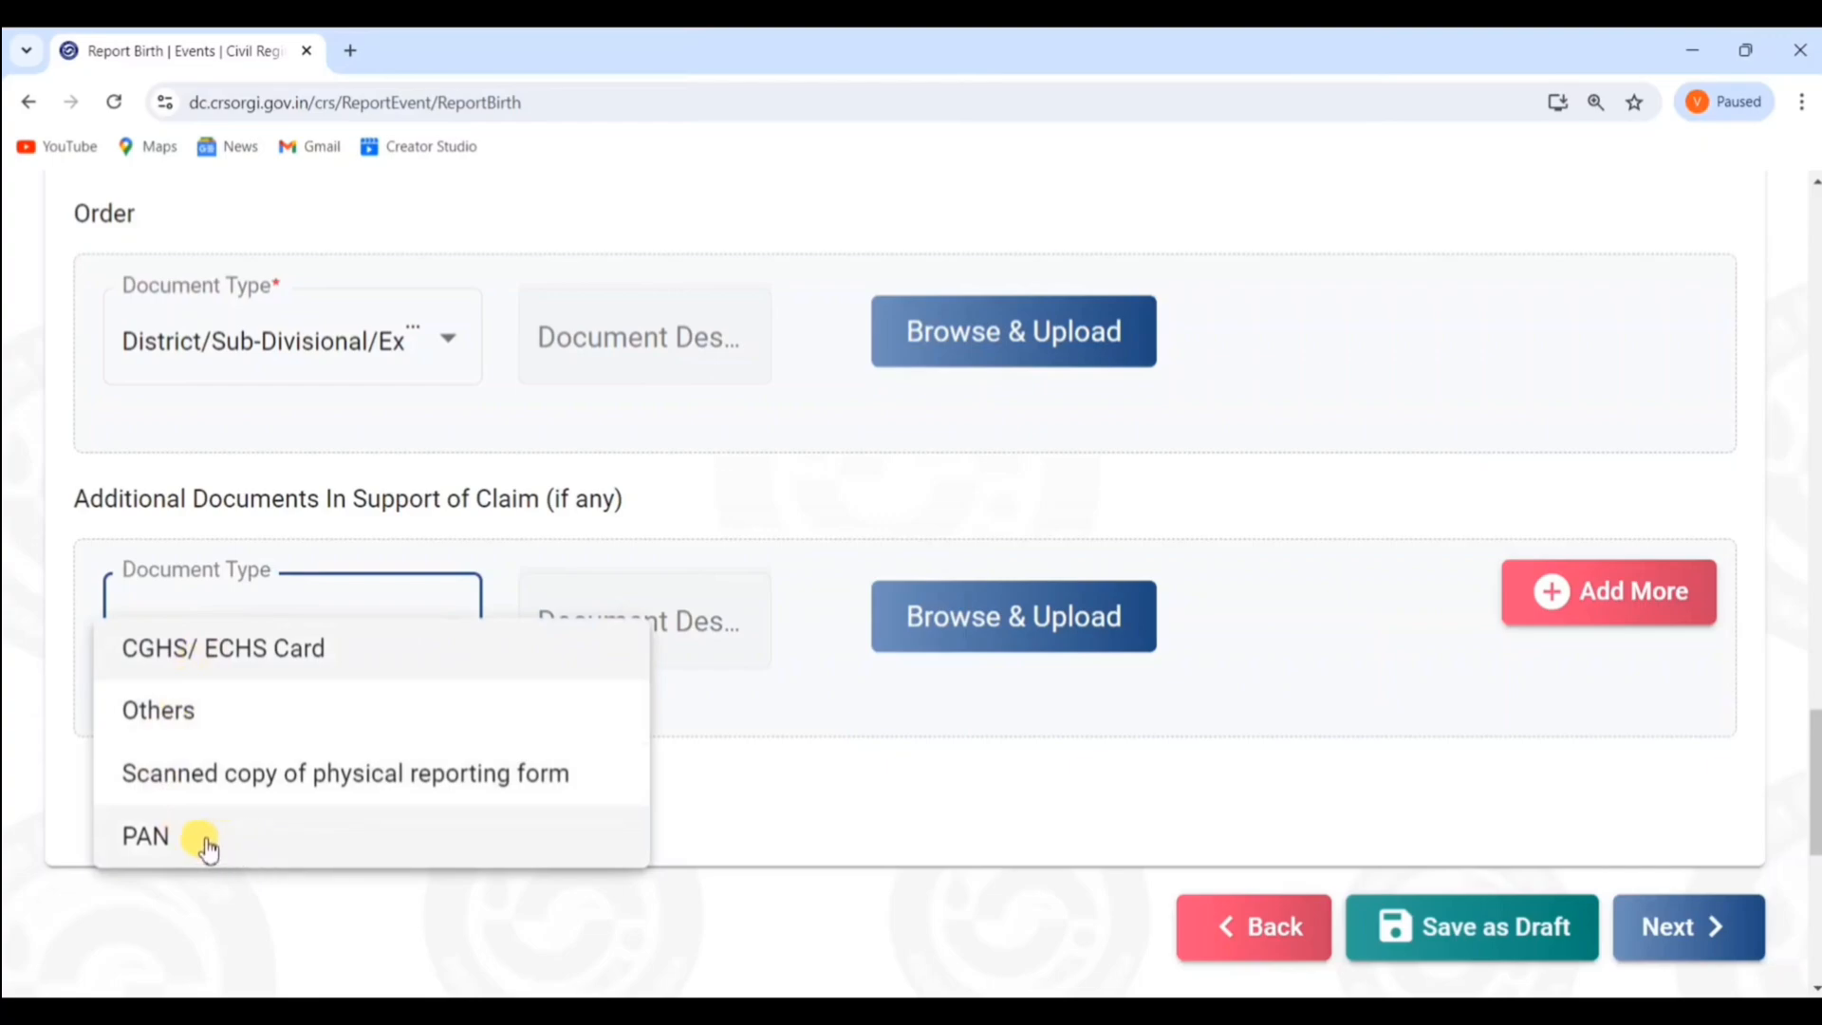
left_click(148, 843)
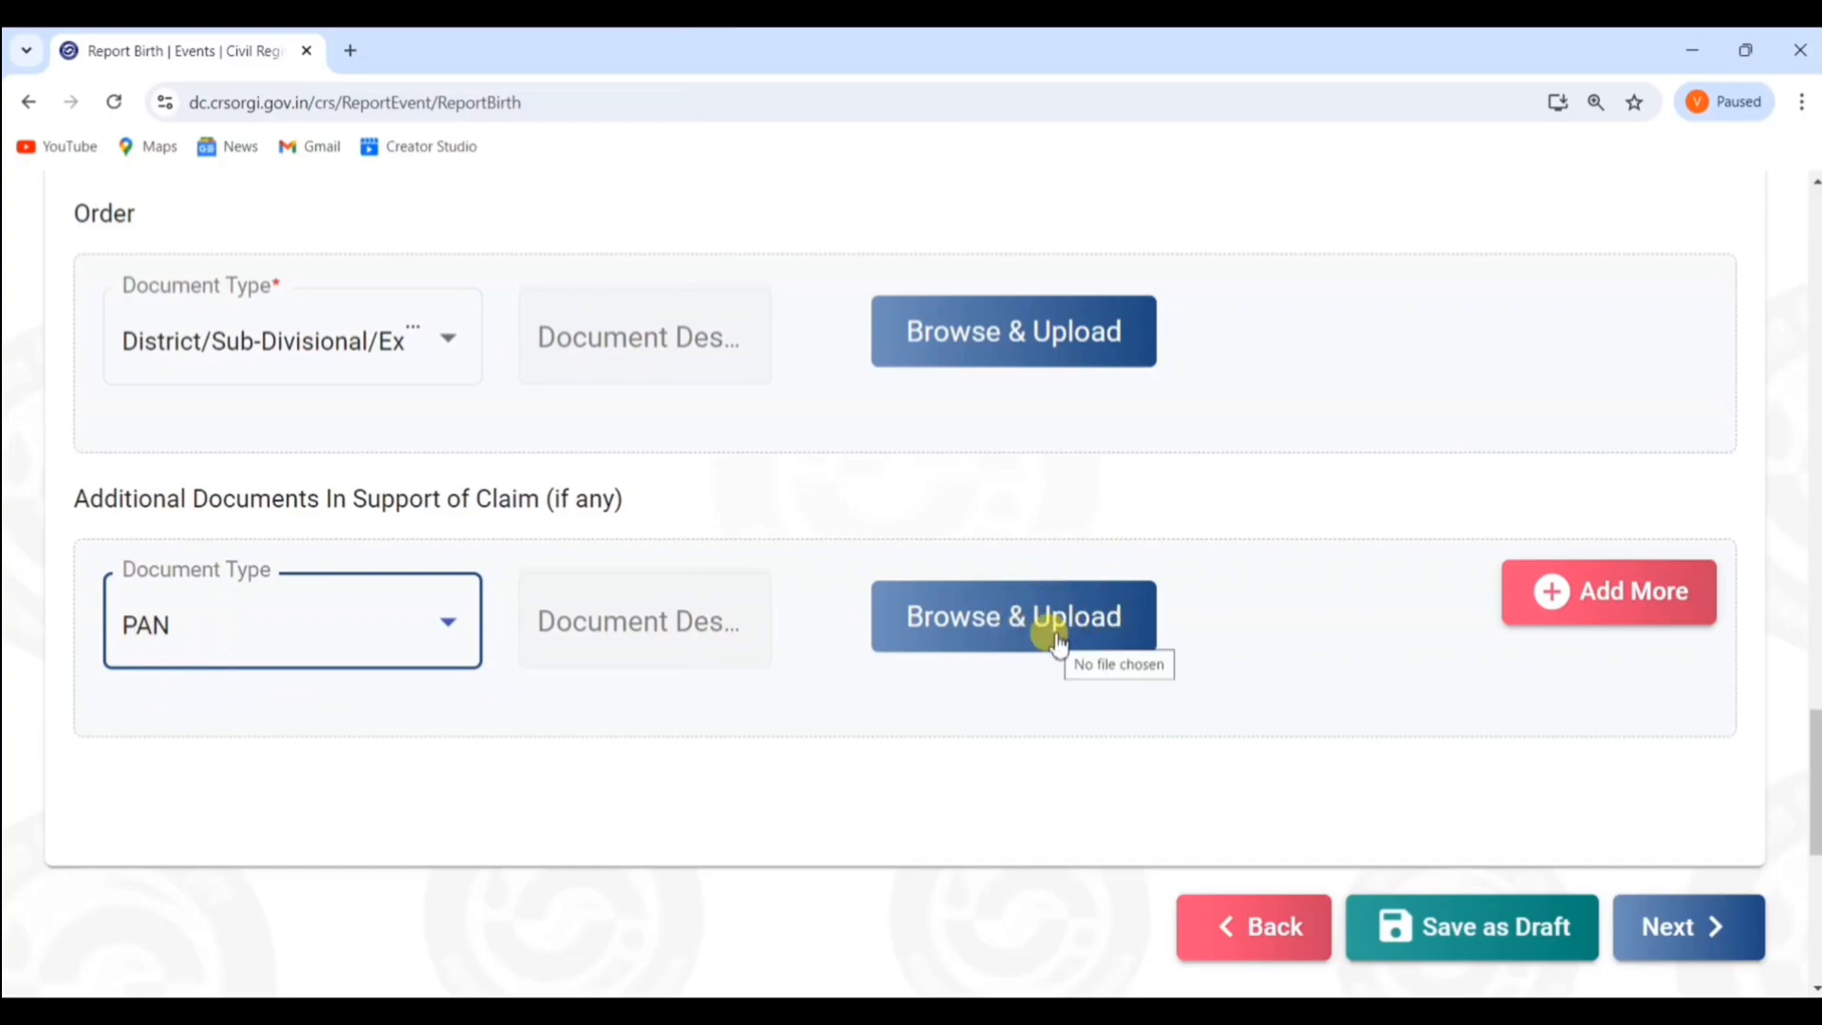
scroll(1049, 630, "down", 1)
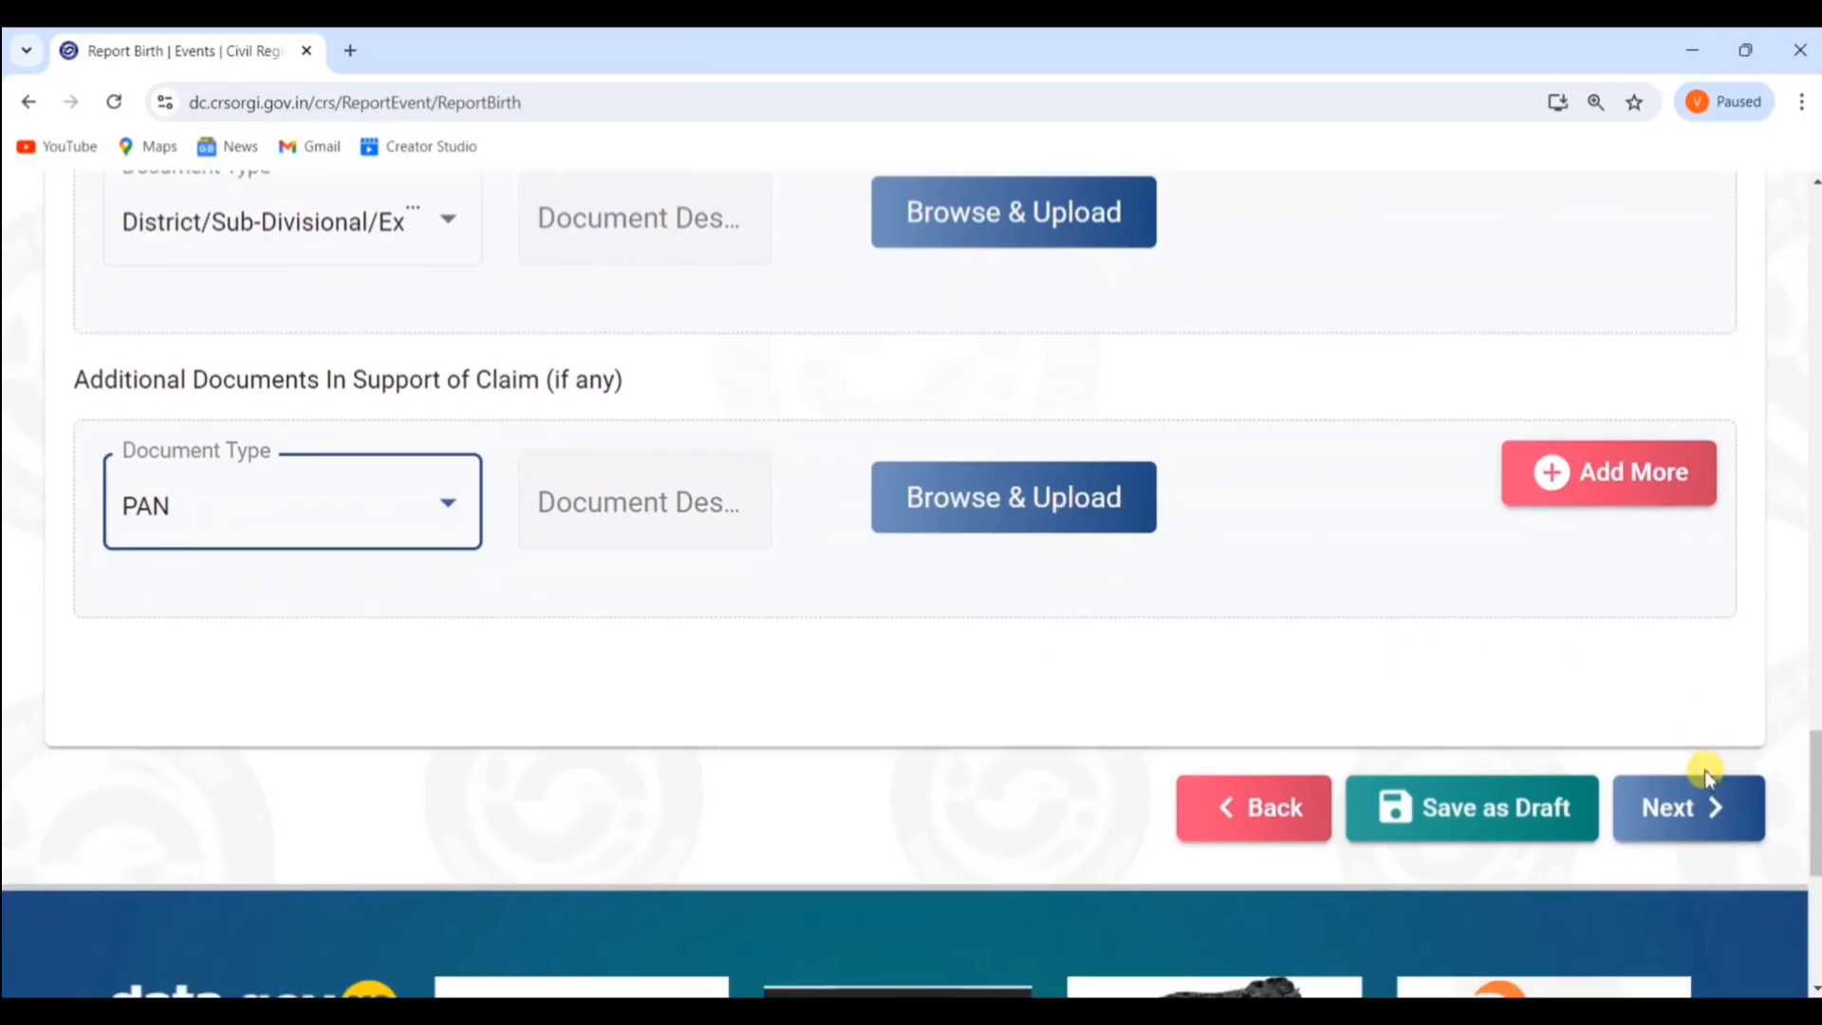
left_click(1690, 817)
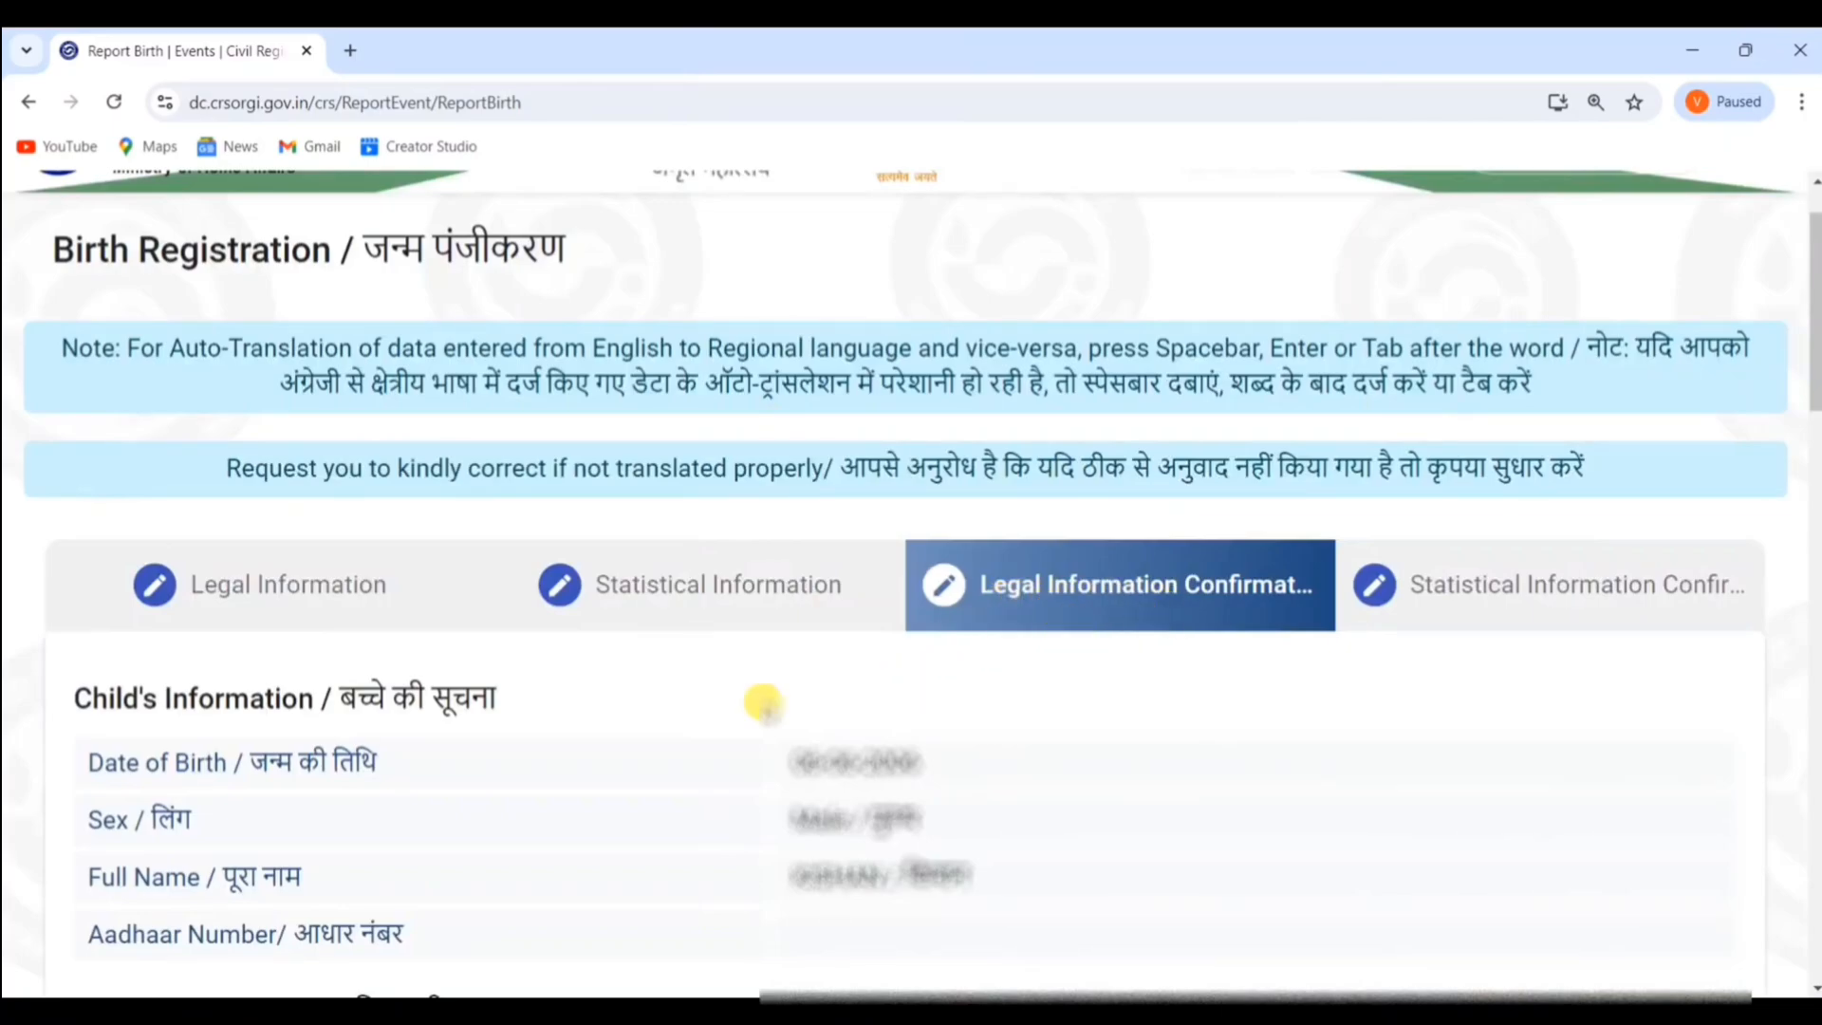
Review the child's, parents', address, place of birth and informant's details, and continue to Statistical Information Confirmation
scroll(756, 679, "down", 4)
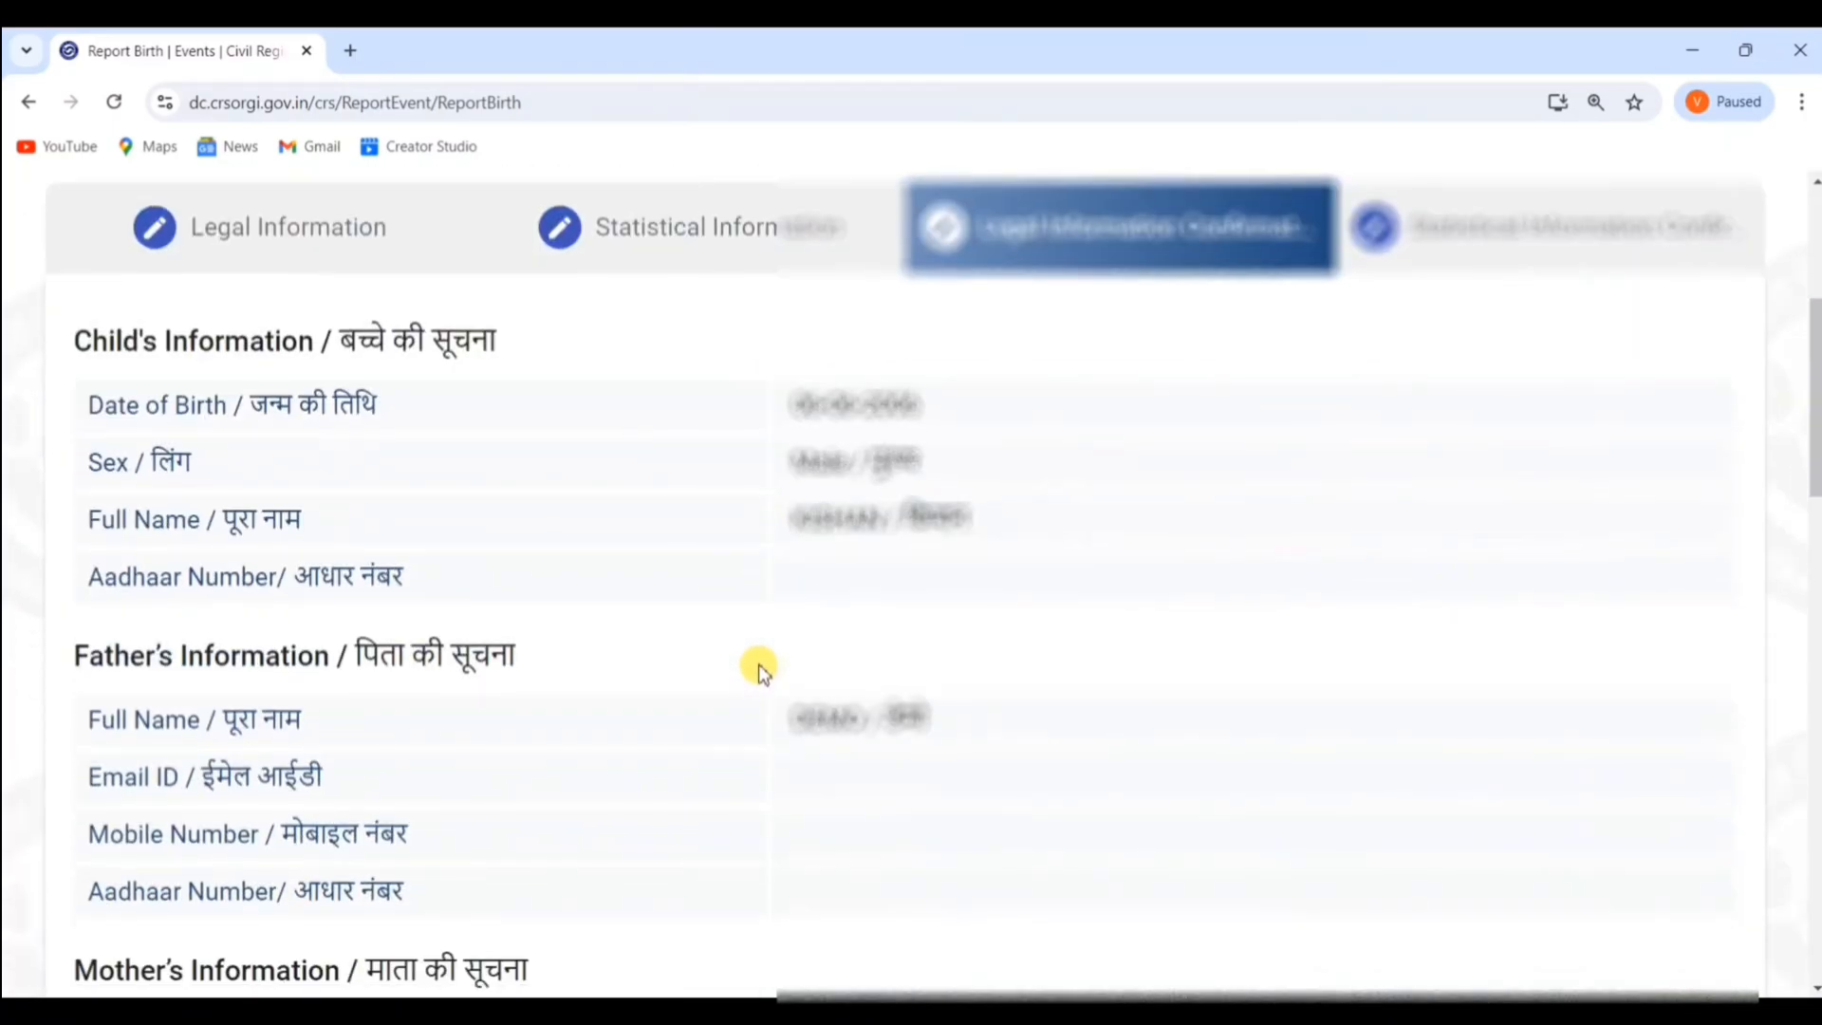
scroll(760, 656, "down", 3)
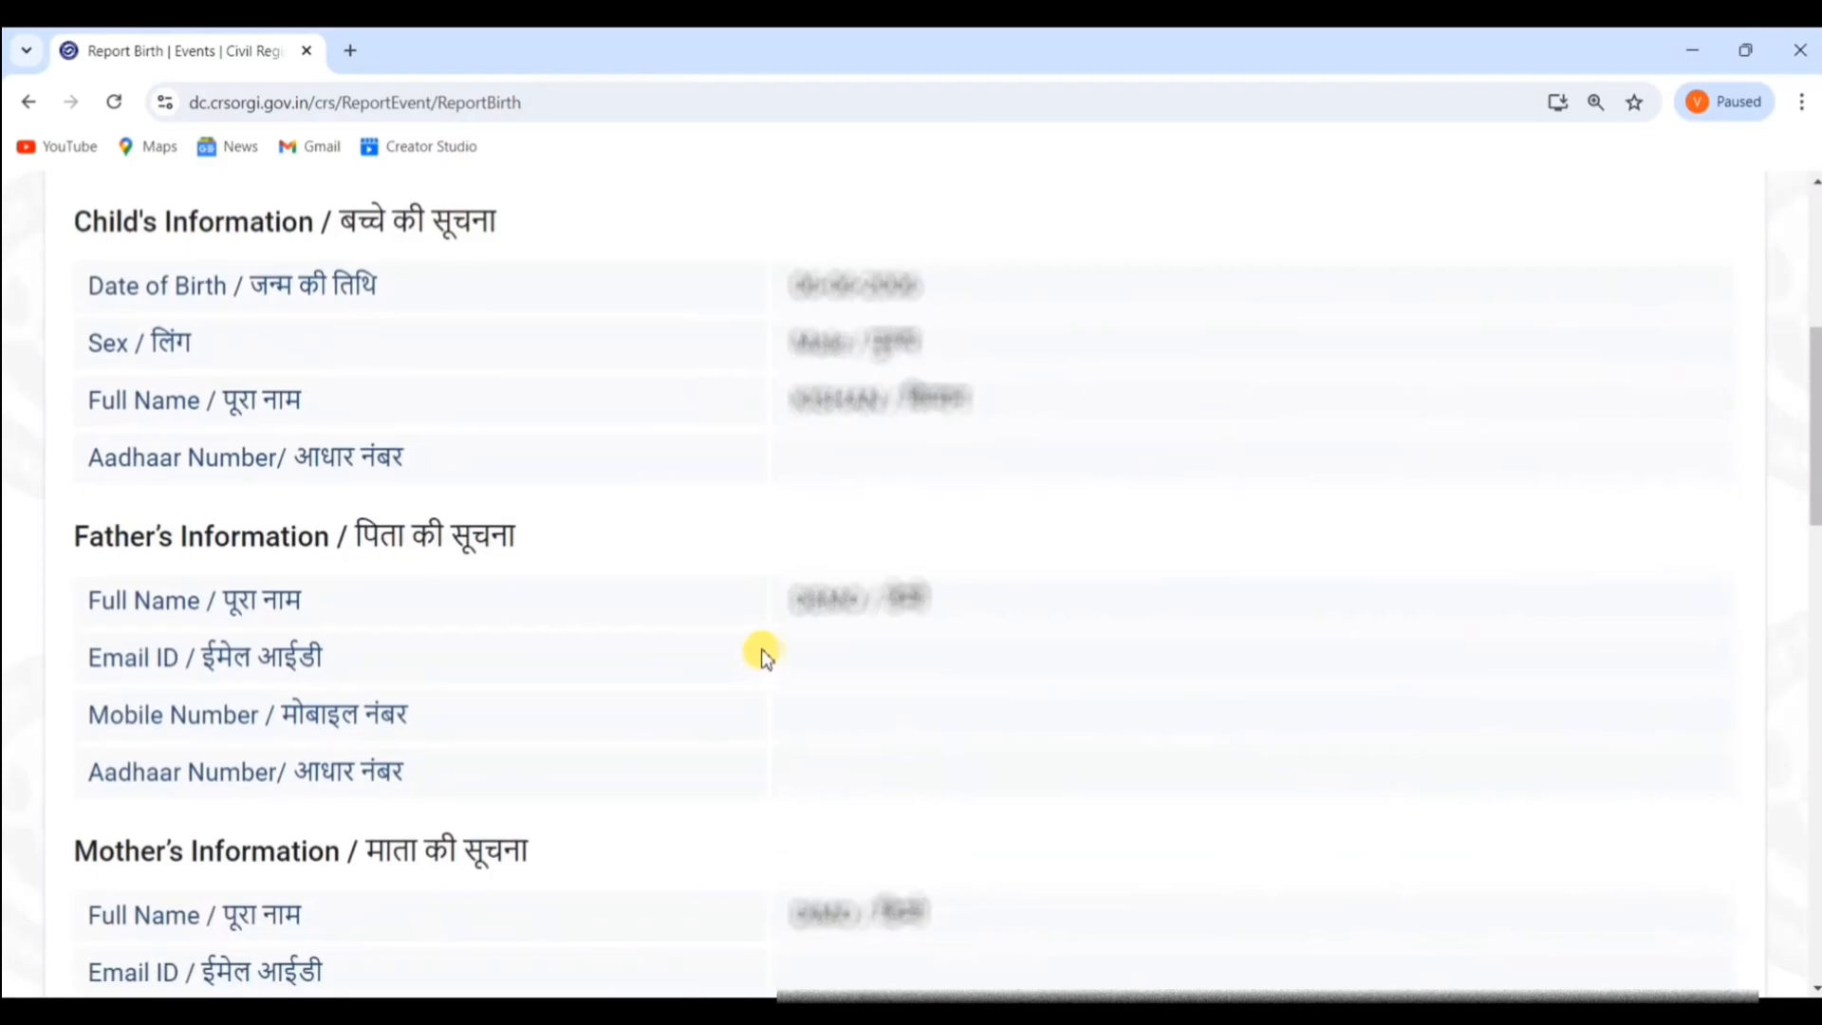
scroll(763, 647, "down", 2)
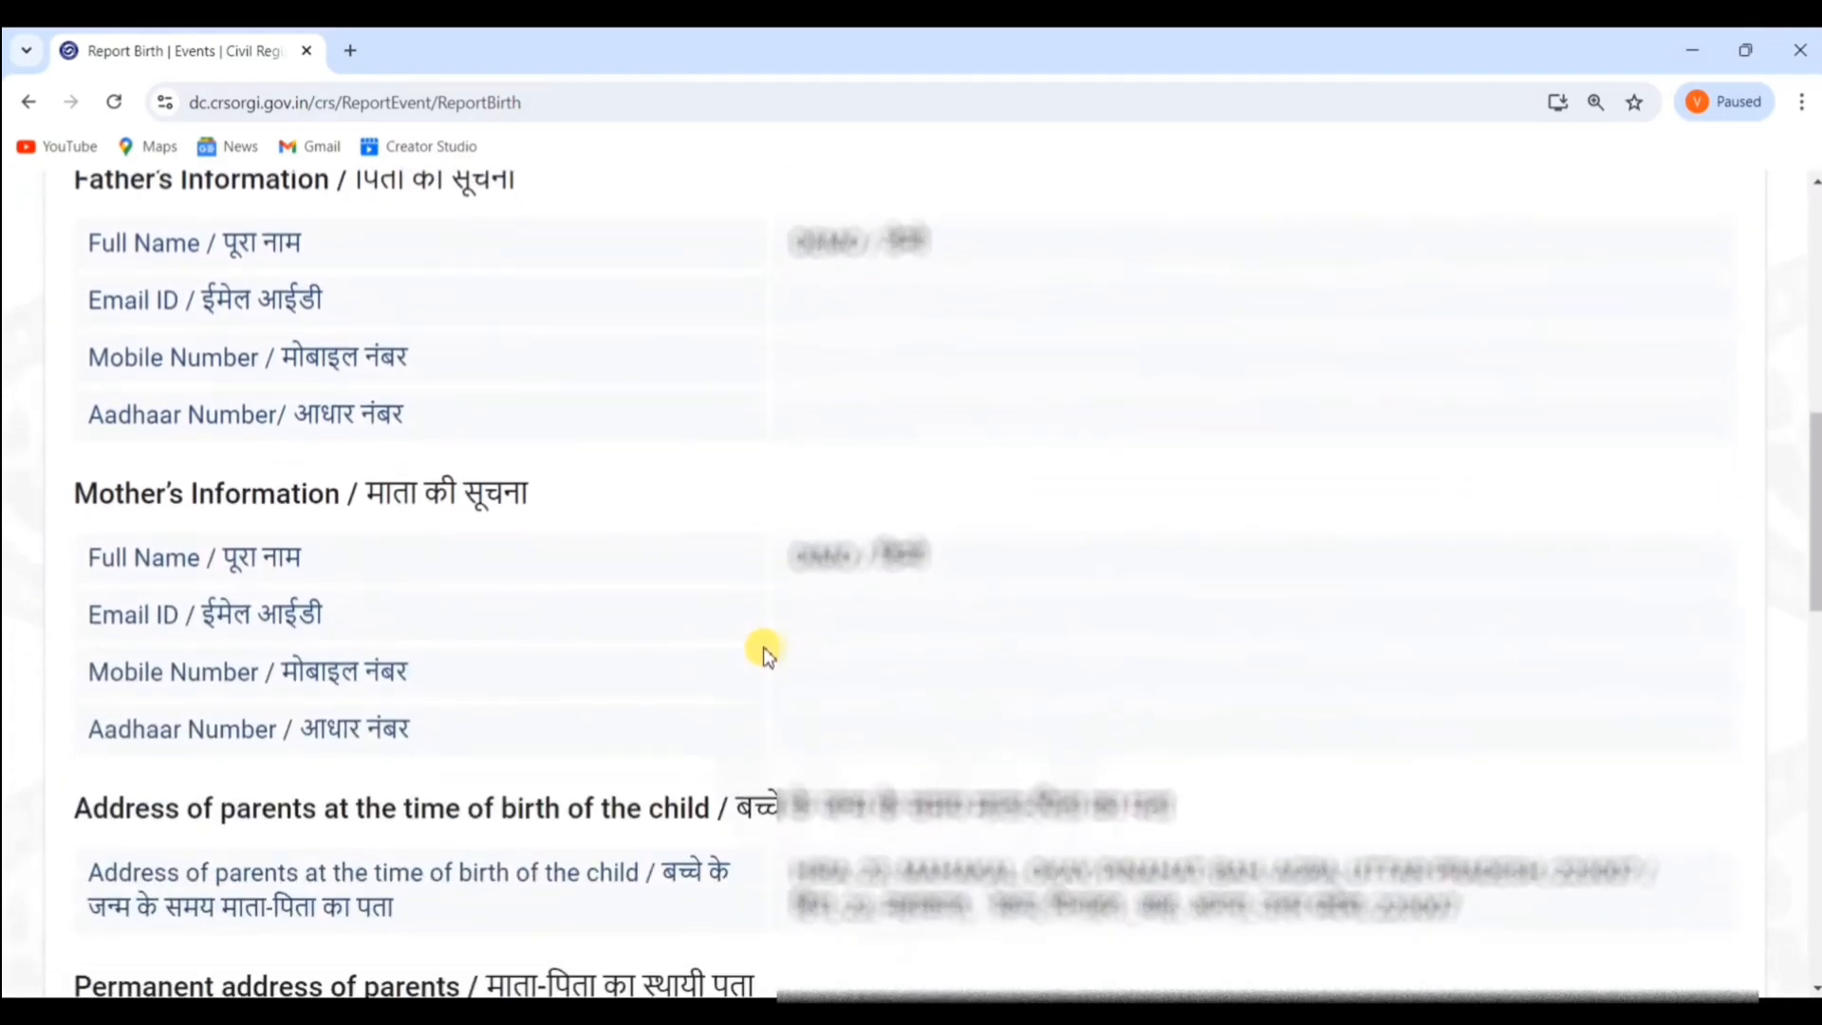
scroll(763, 645, "down", 4)
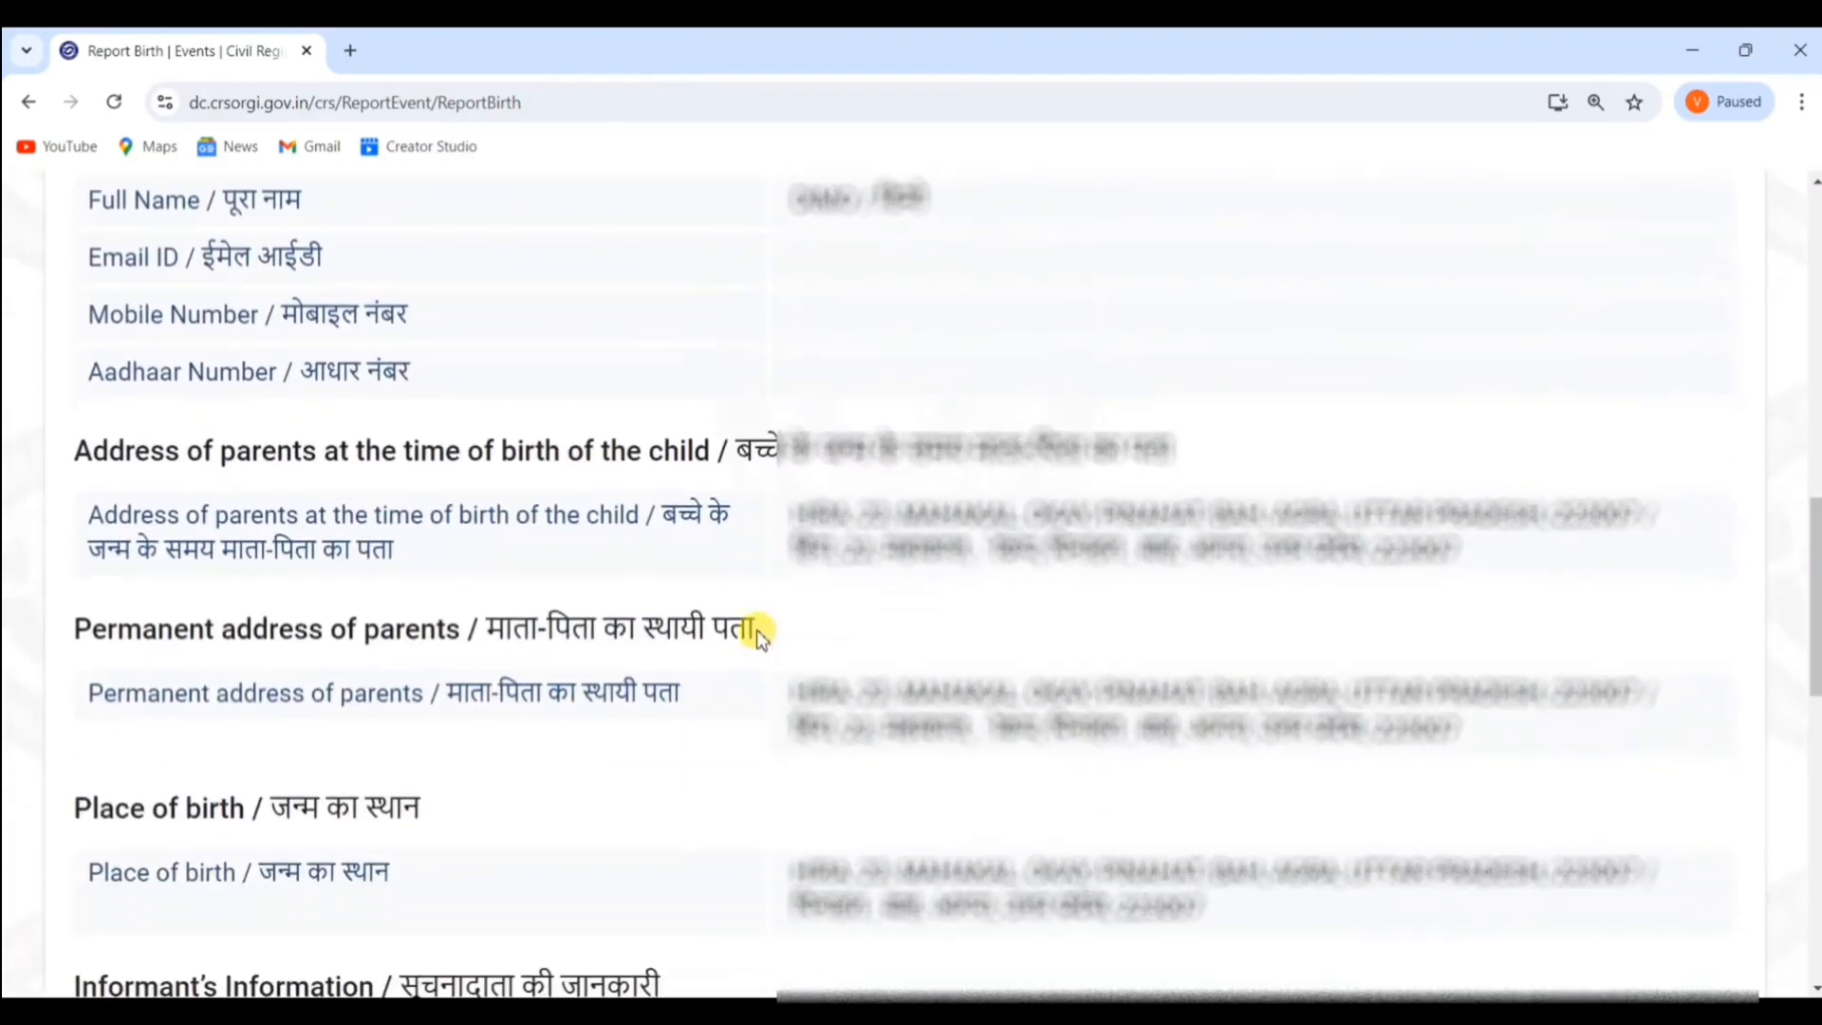
scroll(760, 626, "down", 3)
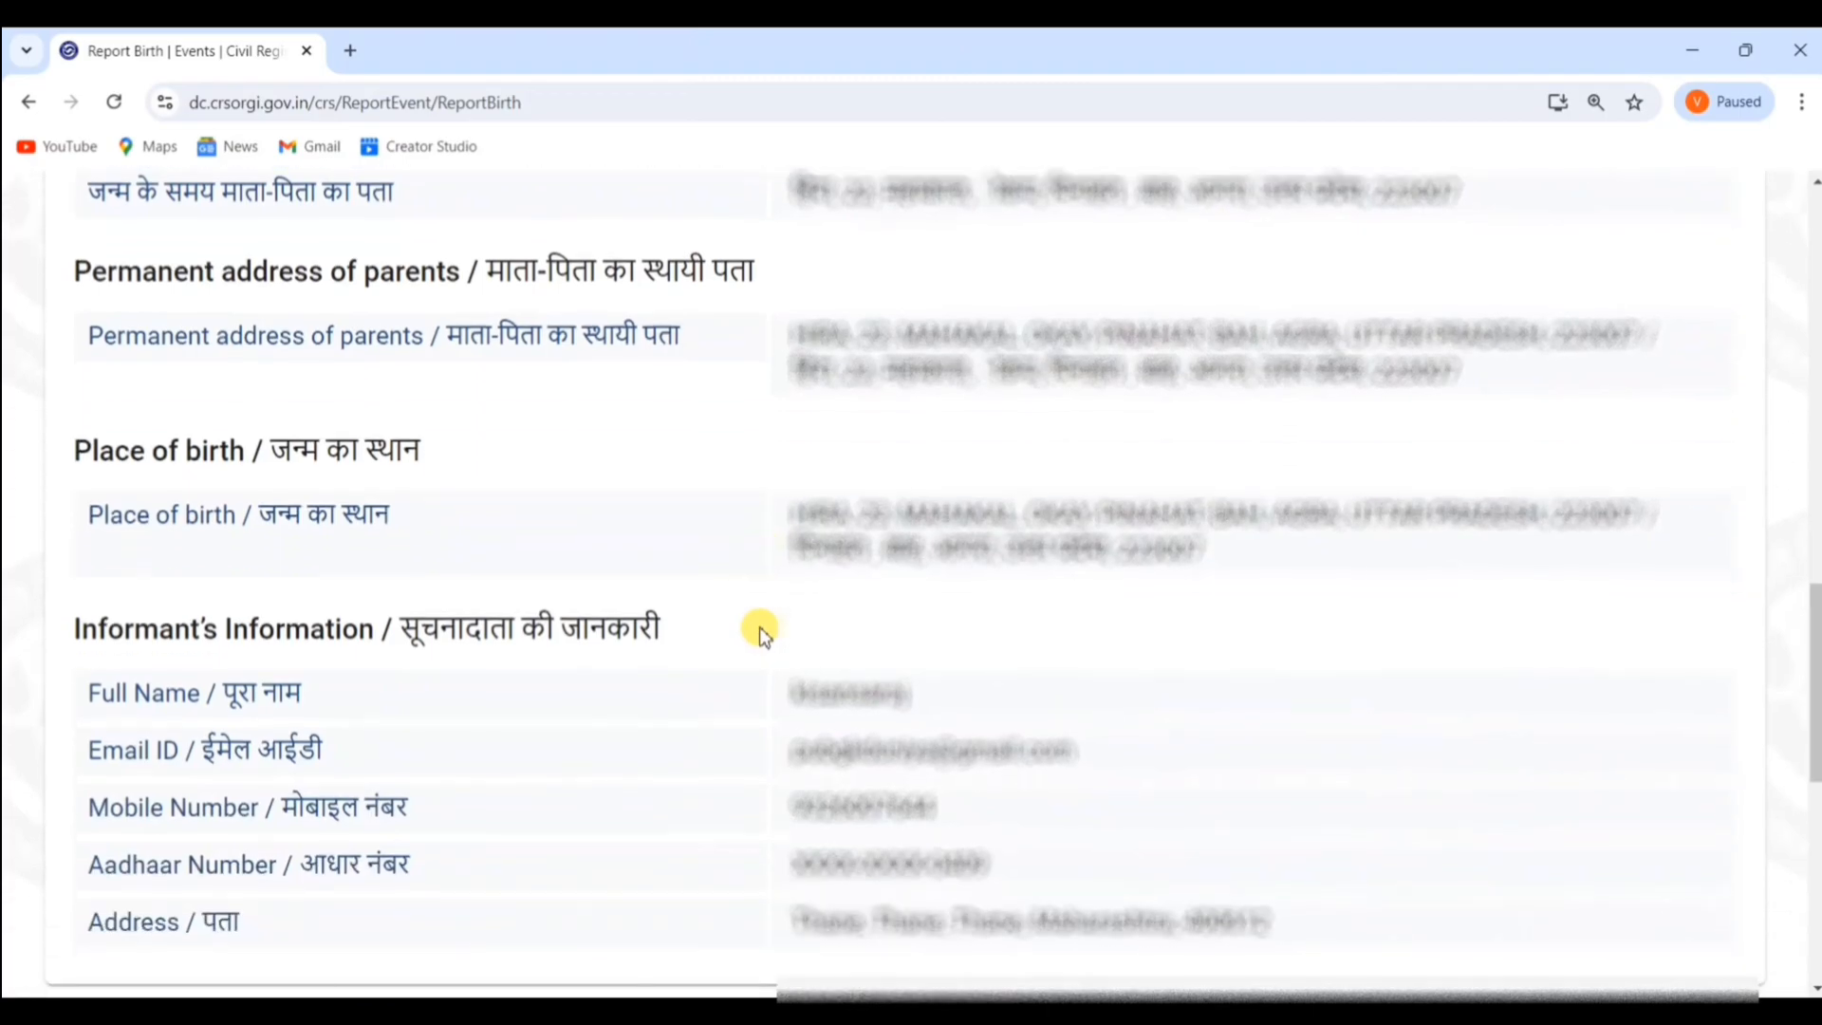
scroll(759, 626, "down", 1)
scroll(757, 624, "down", 1)
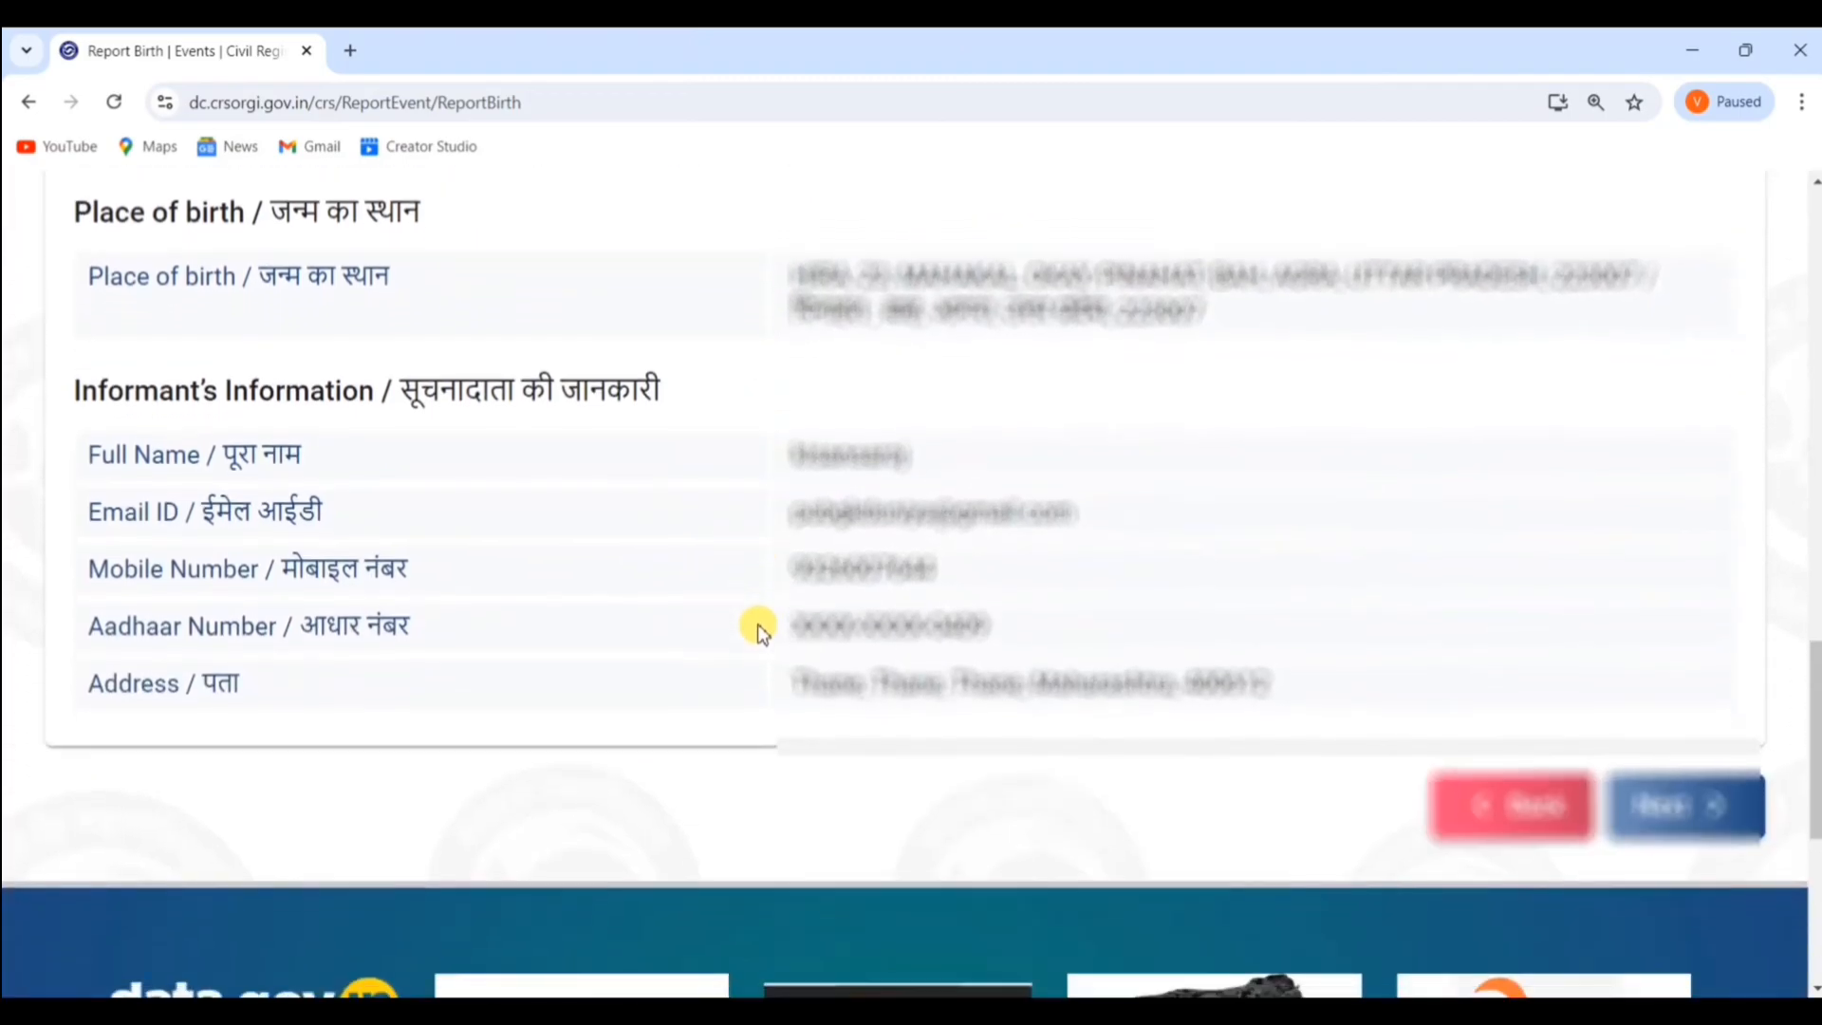
scroll(758, 623, "down", 1)
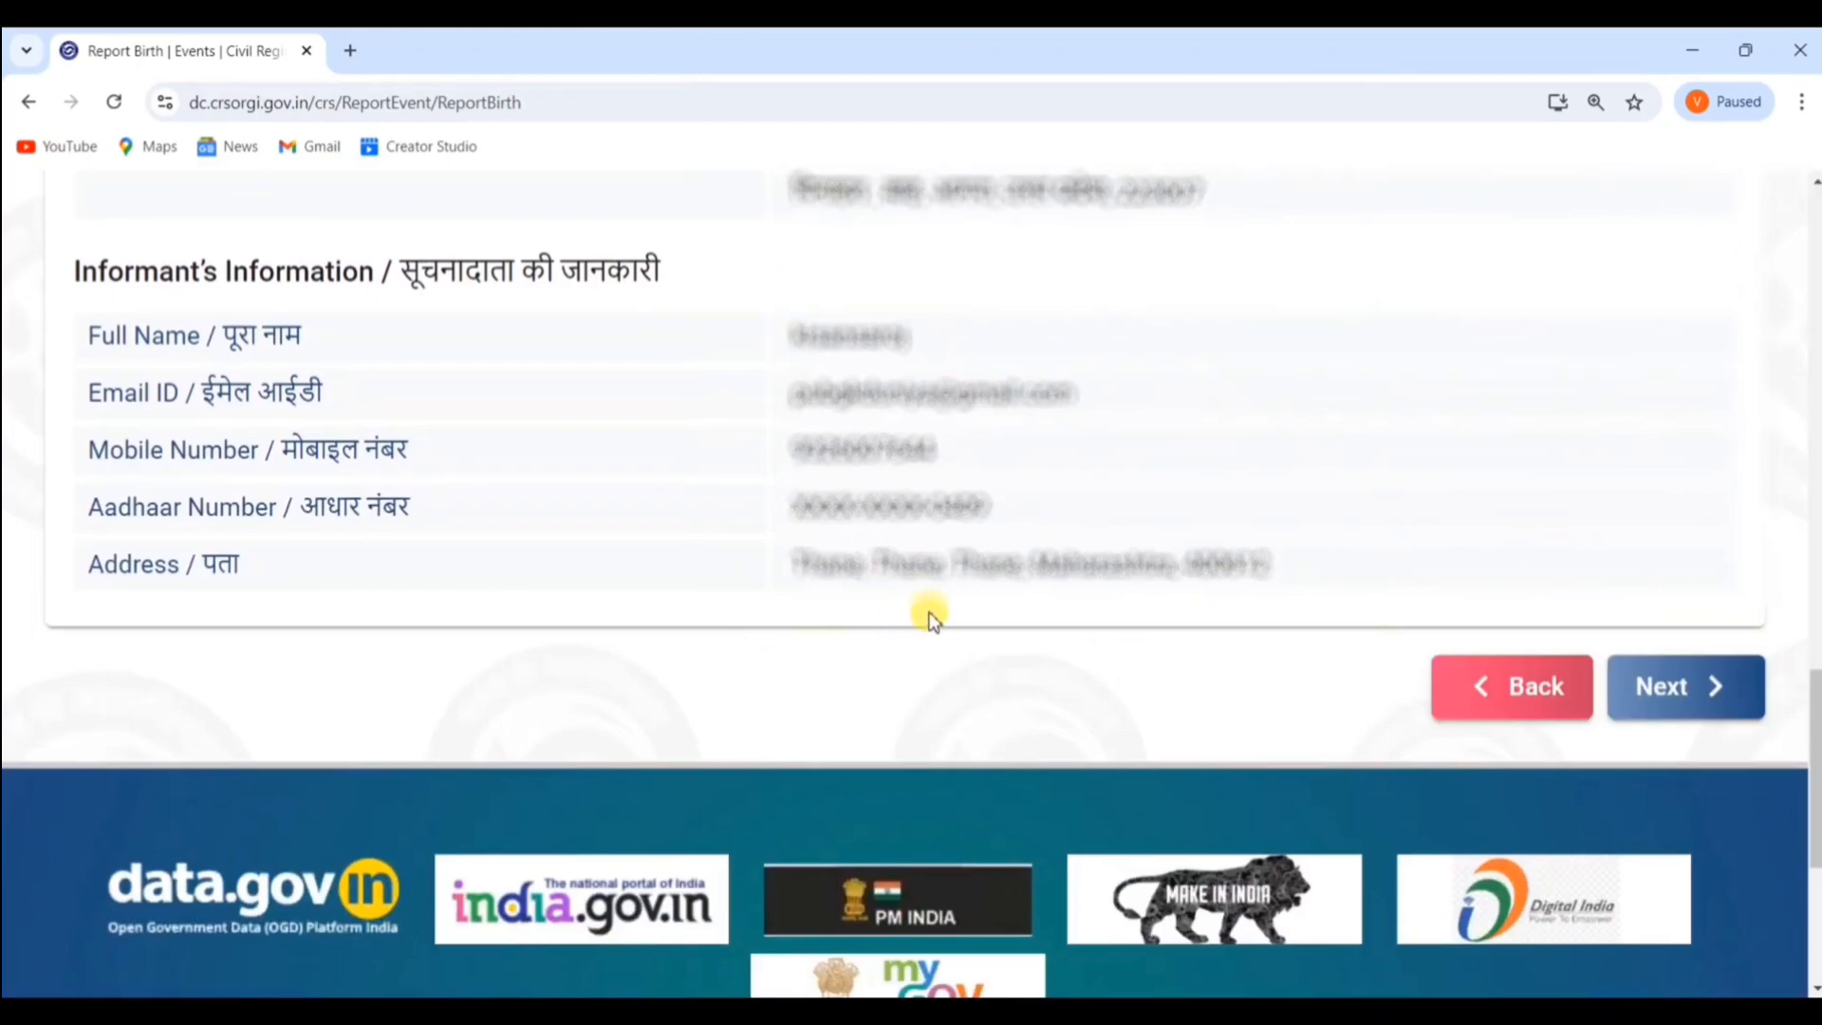
left_click(1688, 697)
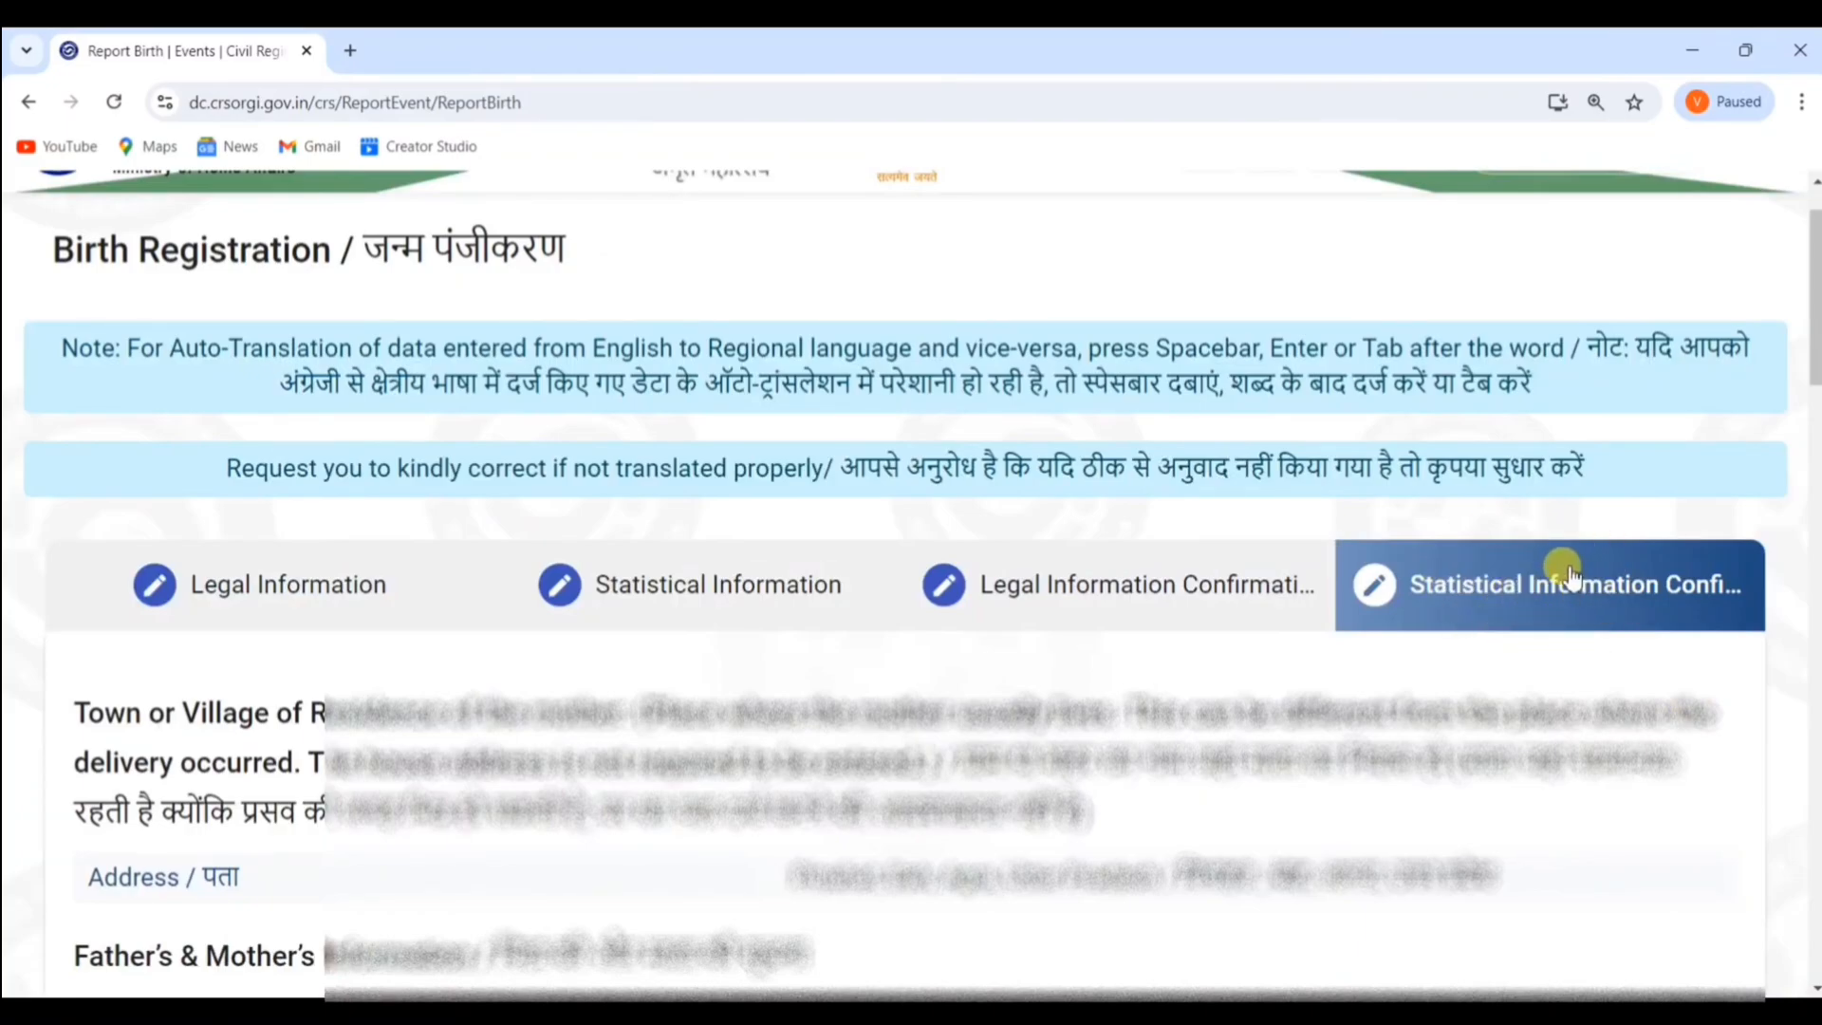
Review the statistical confirmation: the mother's residence, both parents' details, other birth information and the attached documents
scroll(1082, 714, "down", 4)
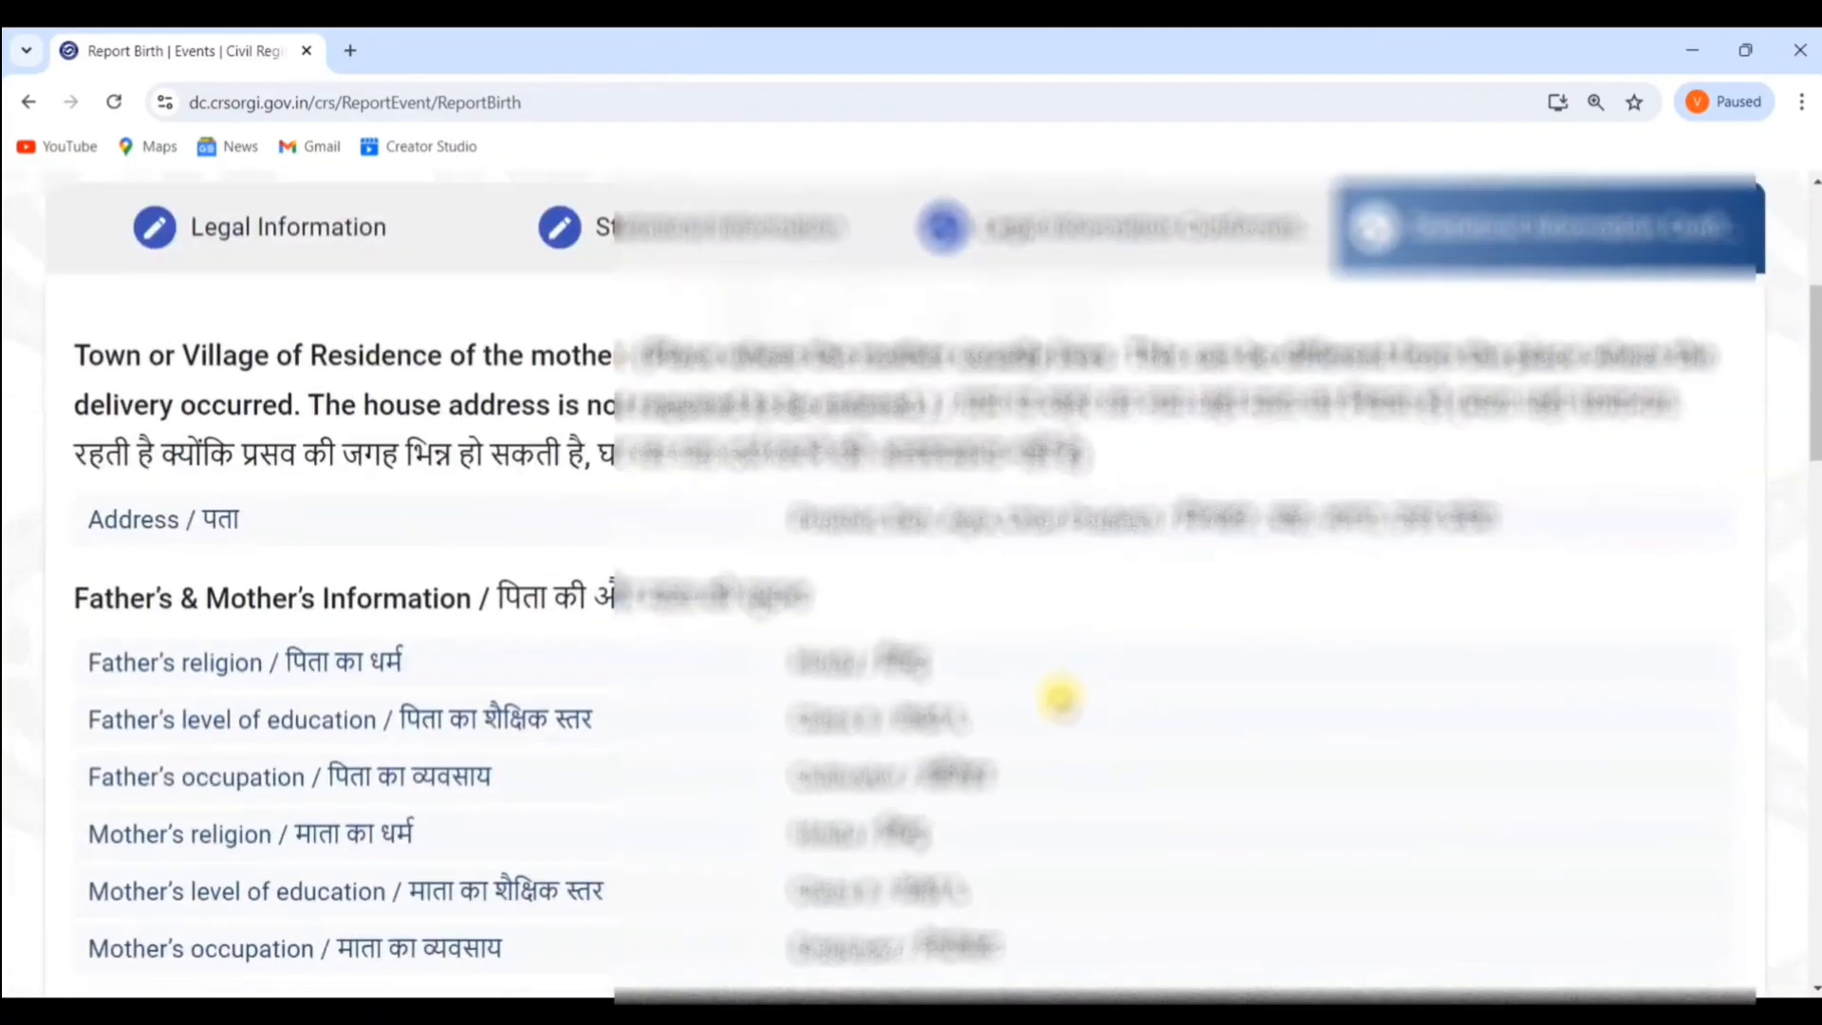
scroll(991, 629, "down", 1)
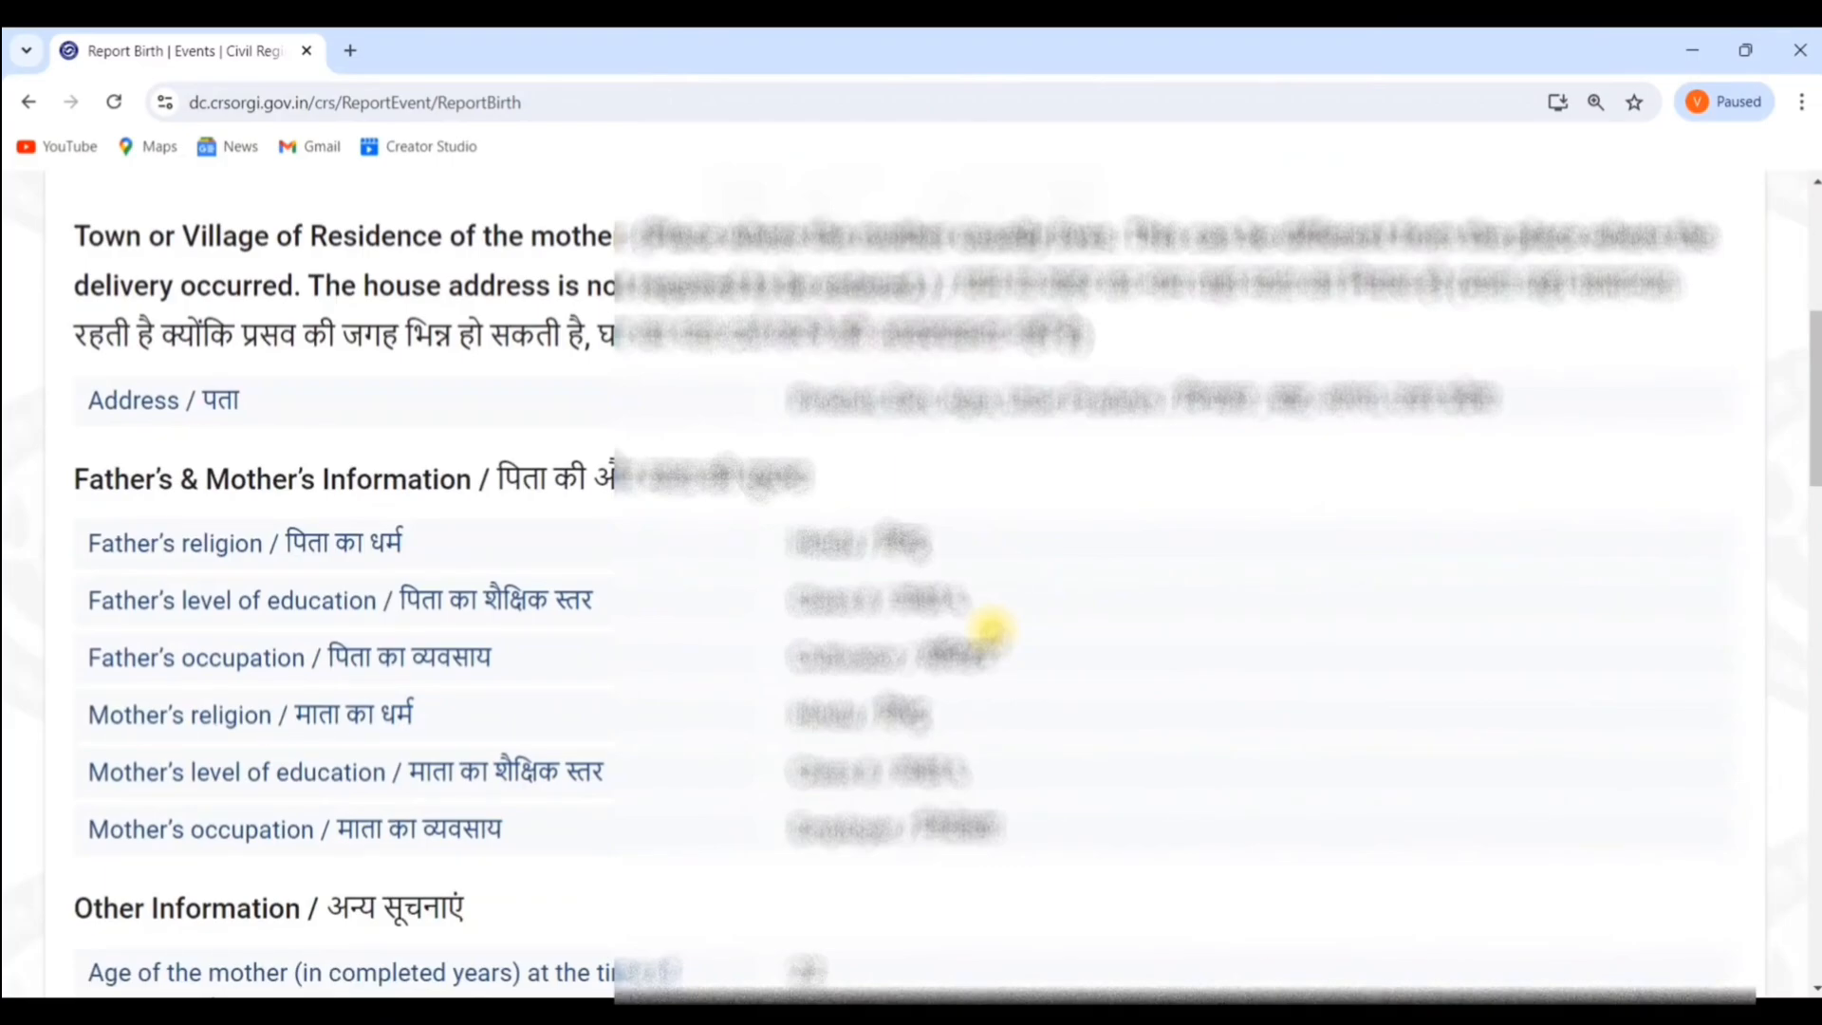
scroll(990, 628, "down", 1)
scroll(867, 642, "down", 2)
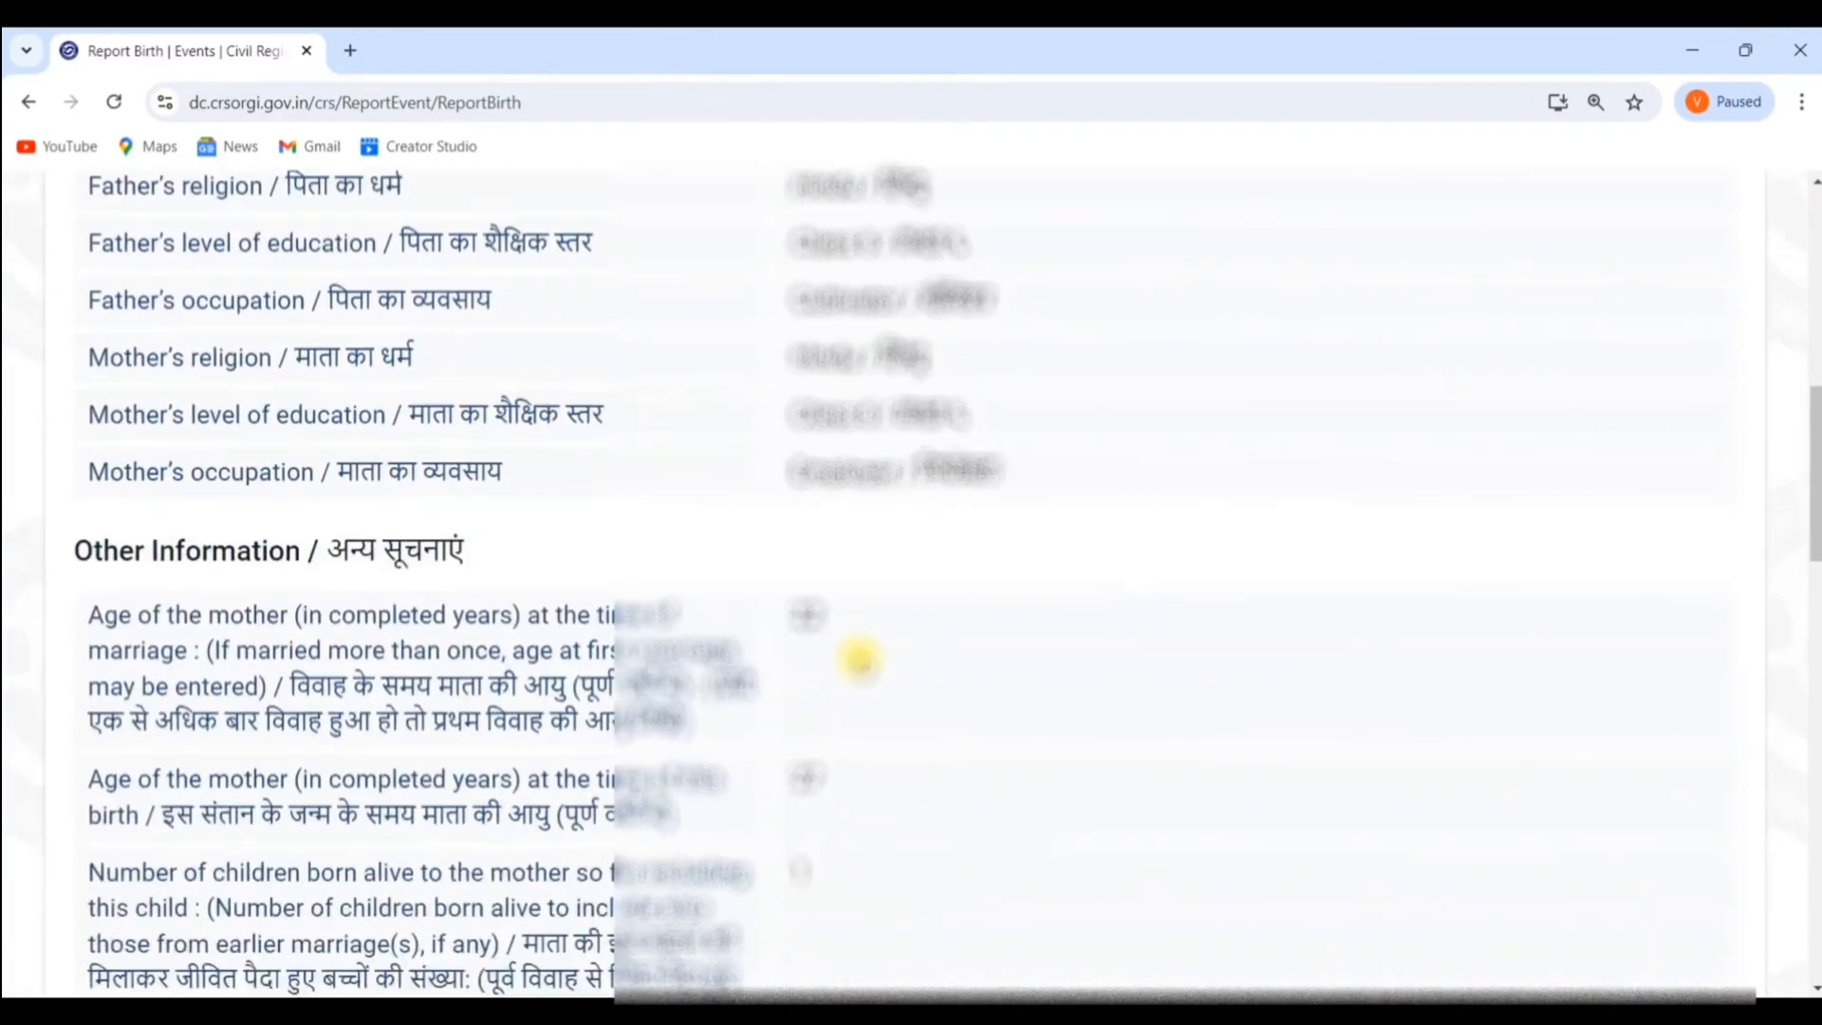
scroll(844, 636, "down", 6)
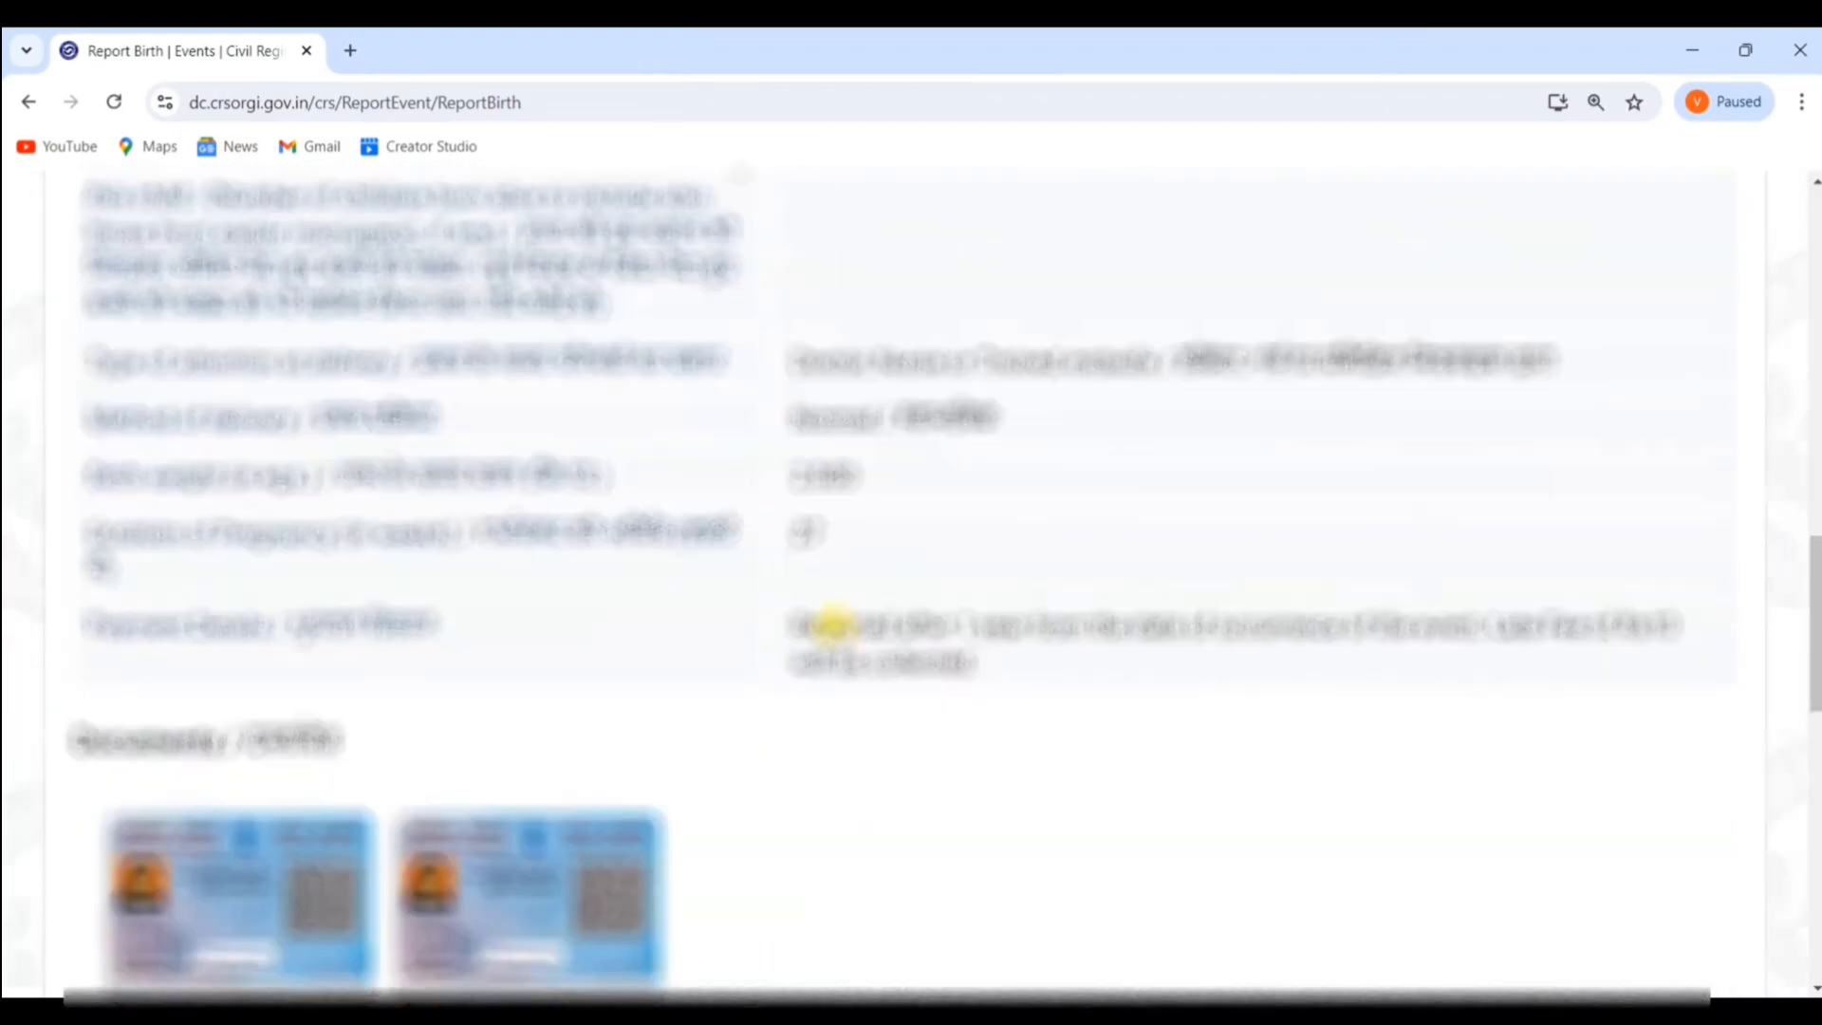
scroll(825, 617, "down", 4)
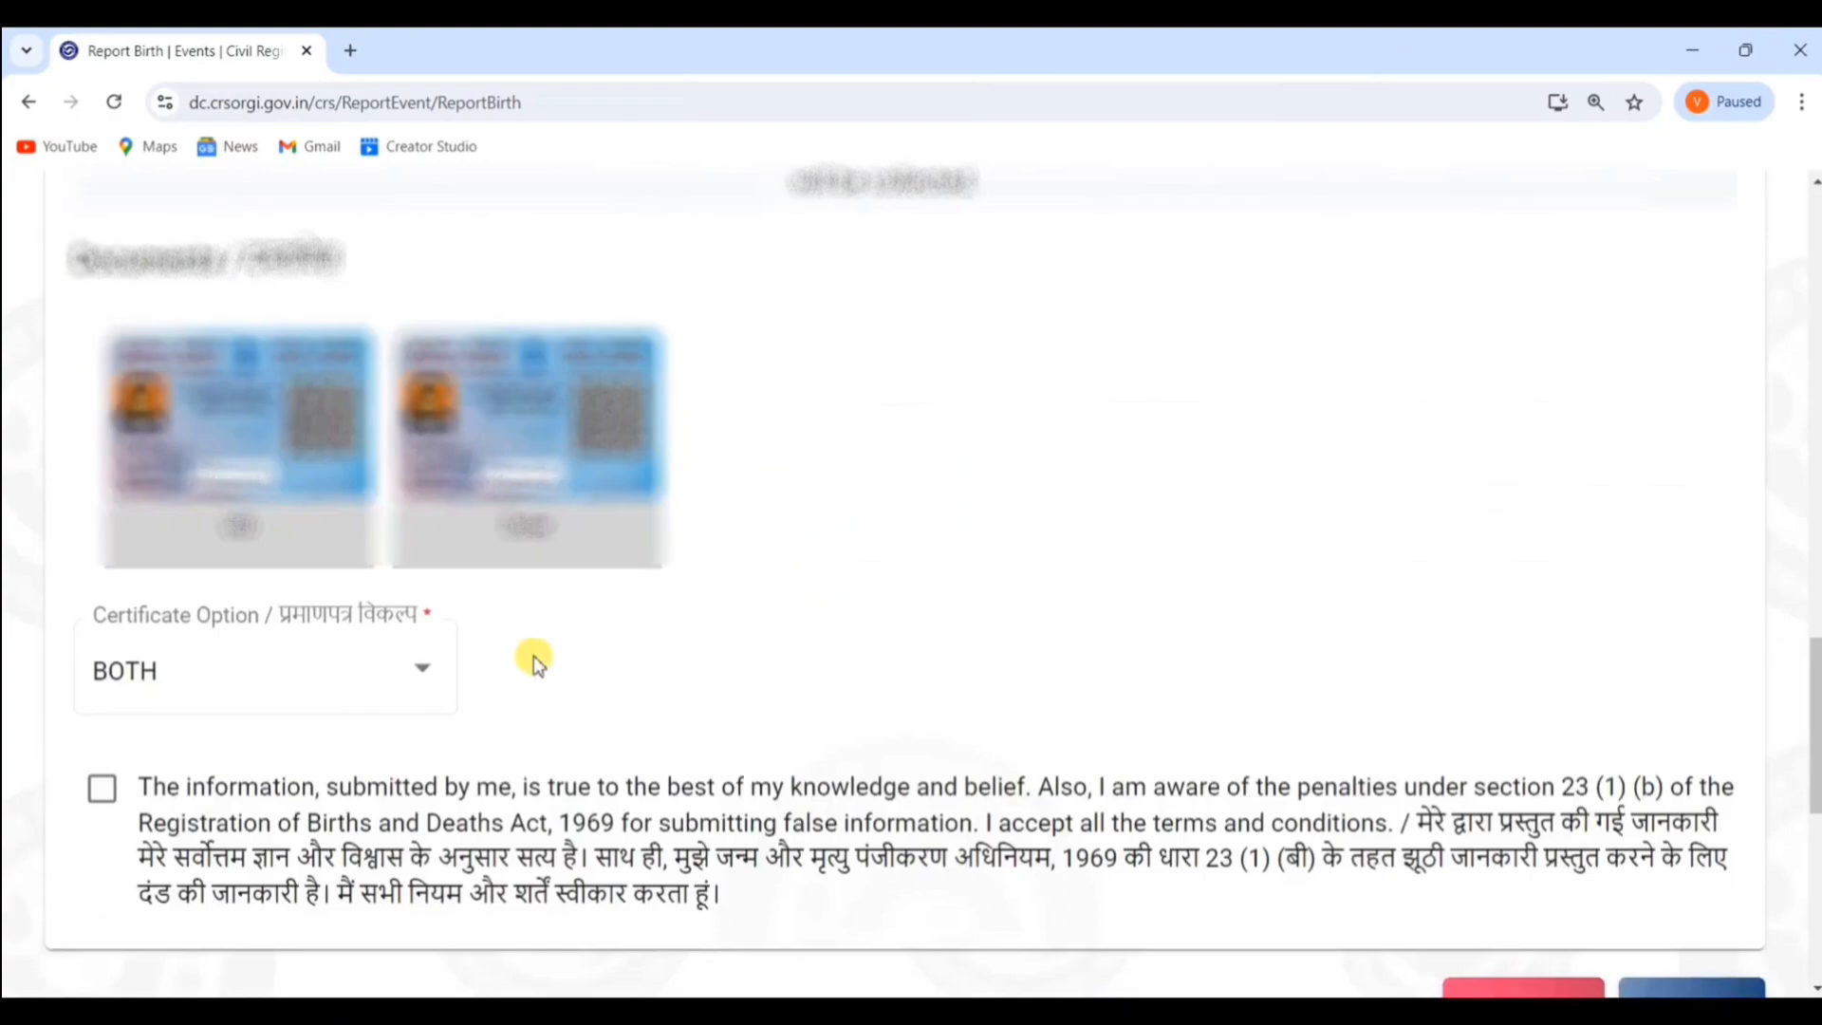
Choose BOTH as the certificate option and accept the declaration that the submitted information is true
scroll(535, 658, "down", 1)
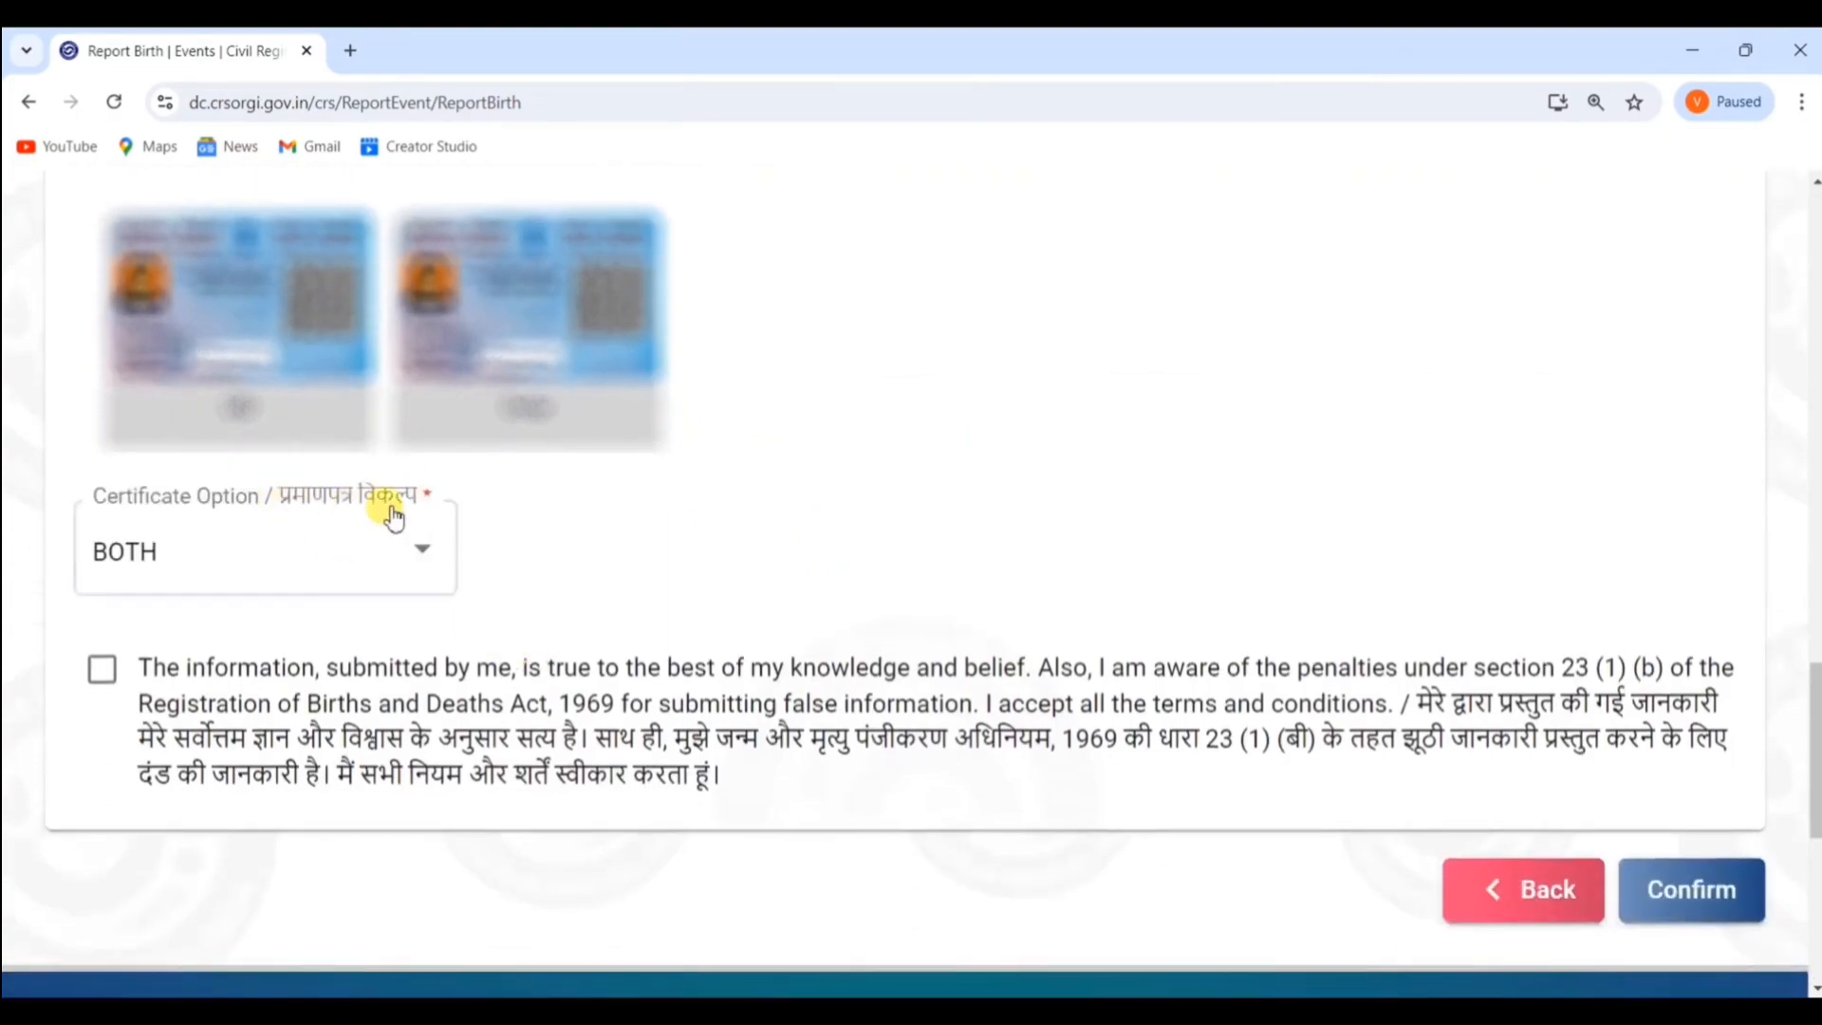
left_click(155, 578)
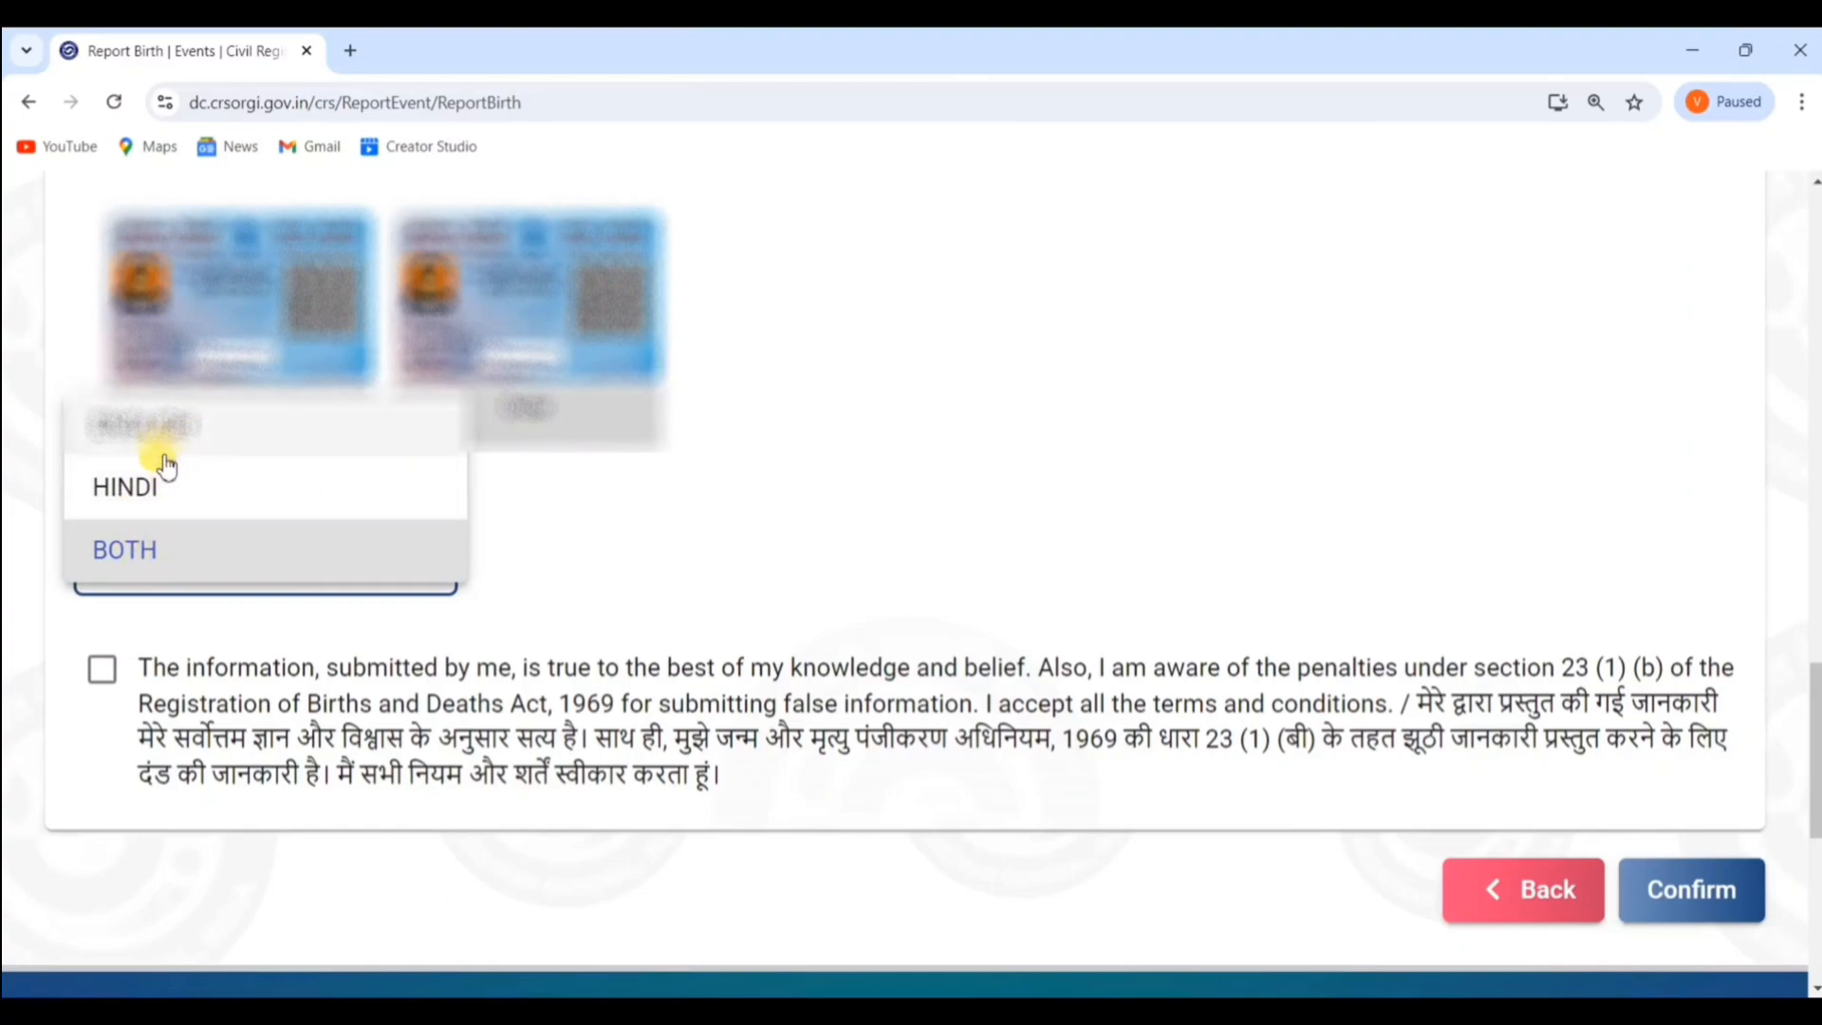
left_click(161, 566)
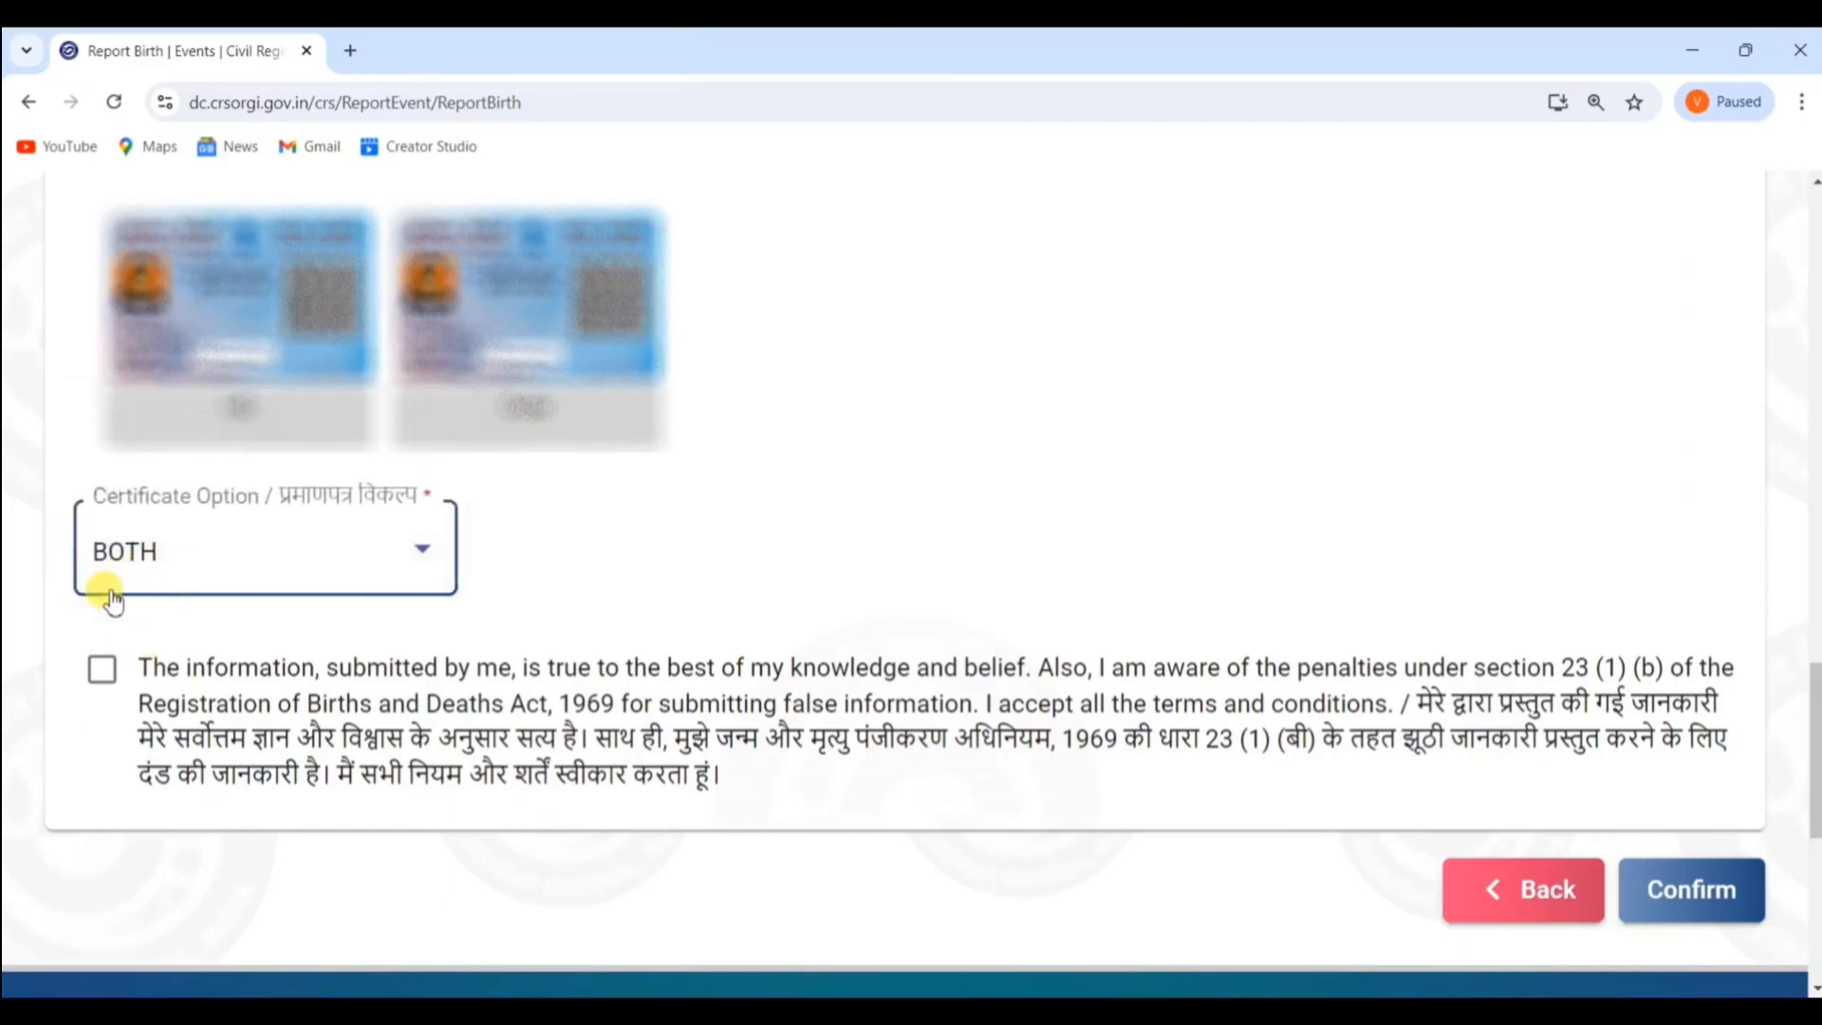
left_click(101, 671)
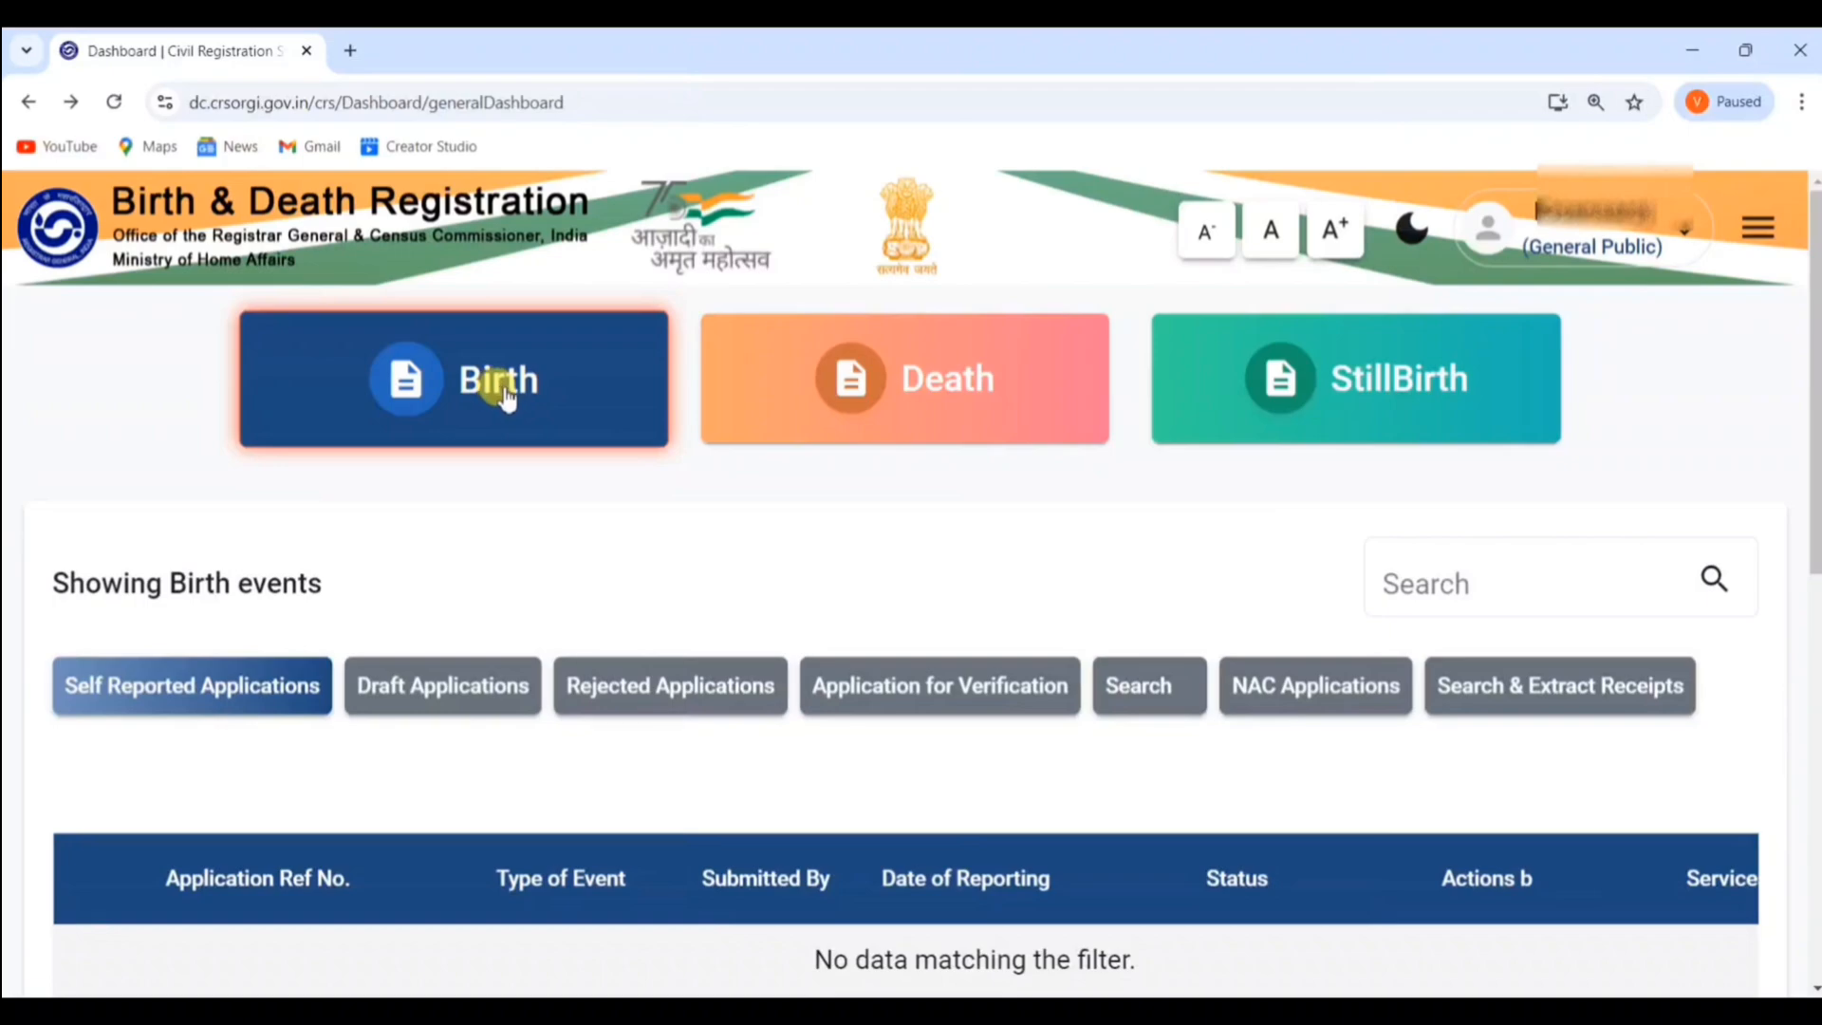
Examine the self-reported birth applications table on the dashboard, including its Status, Actions and Services columns
scroll(651, 443, "down", 1)
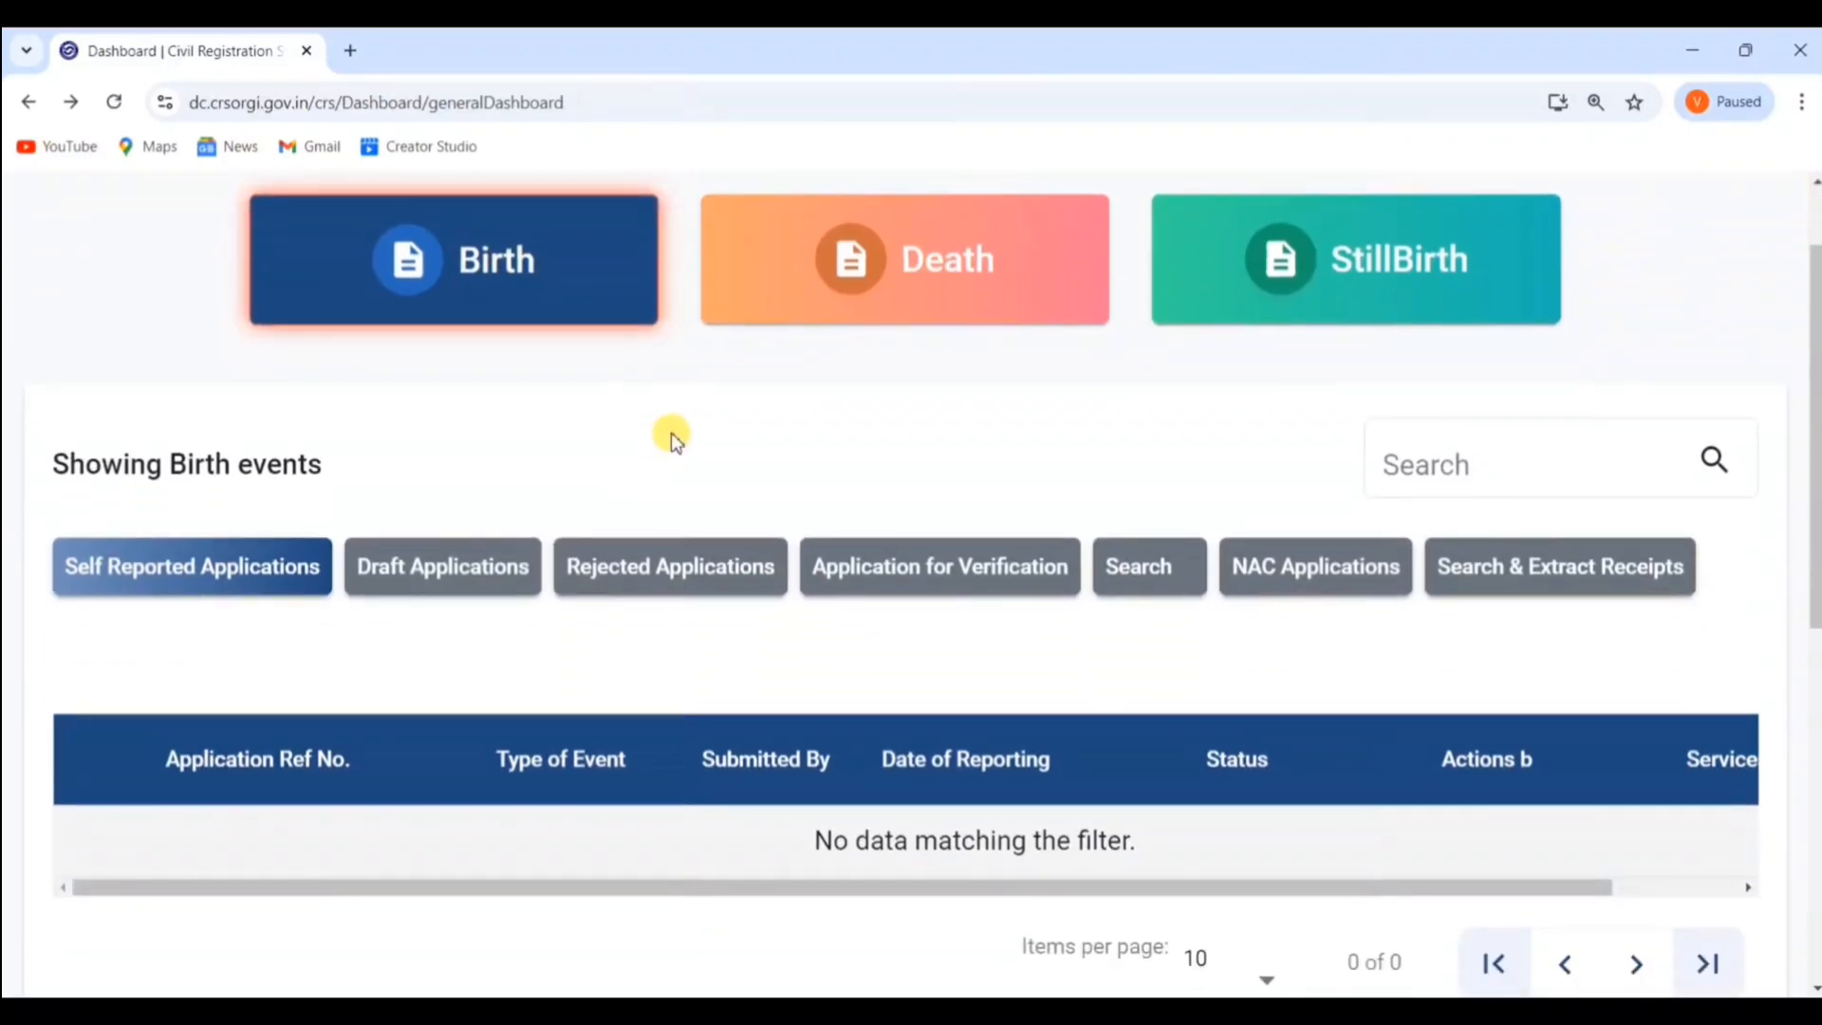
scroll(673, 438, "down", 2)
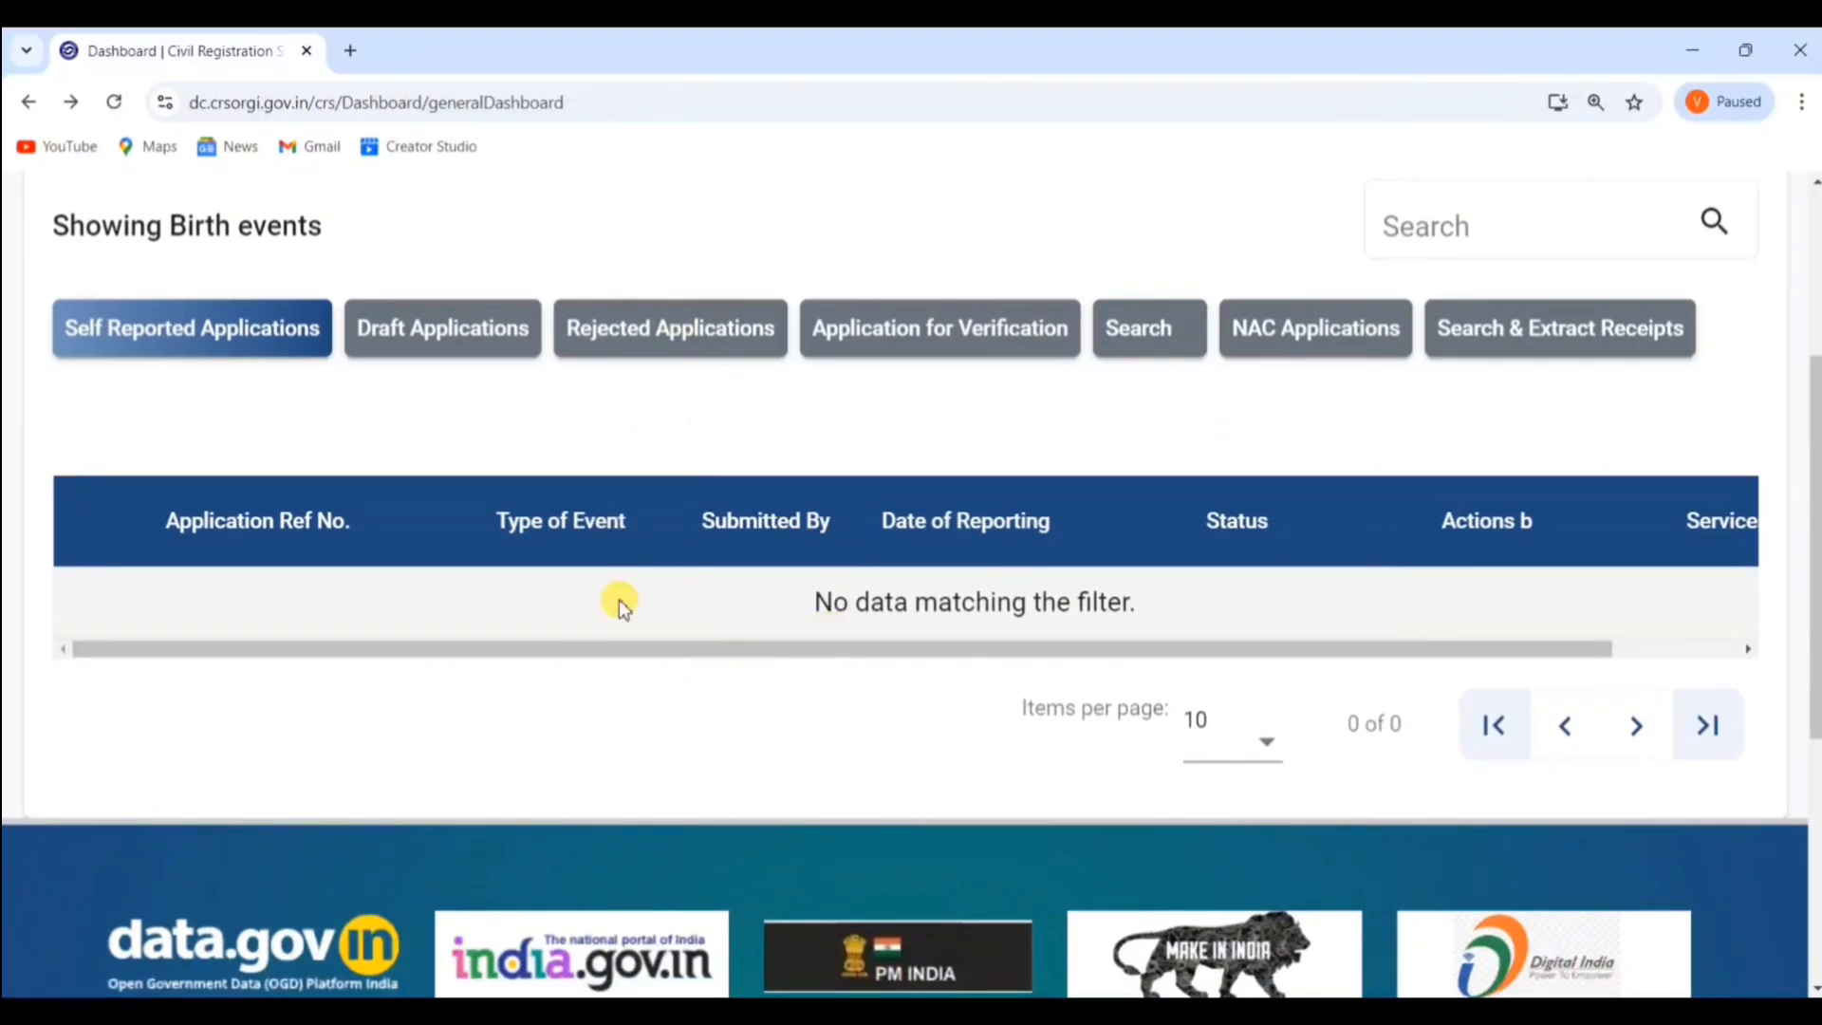
mouse_move(727, 646)
left_mouse_down()
mouse_move(903, 643)
mouse_move(699, 642)
left_mouse_up()
left_click_drag(1187, 519, 1322, 521)
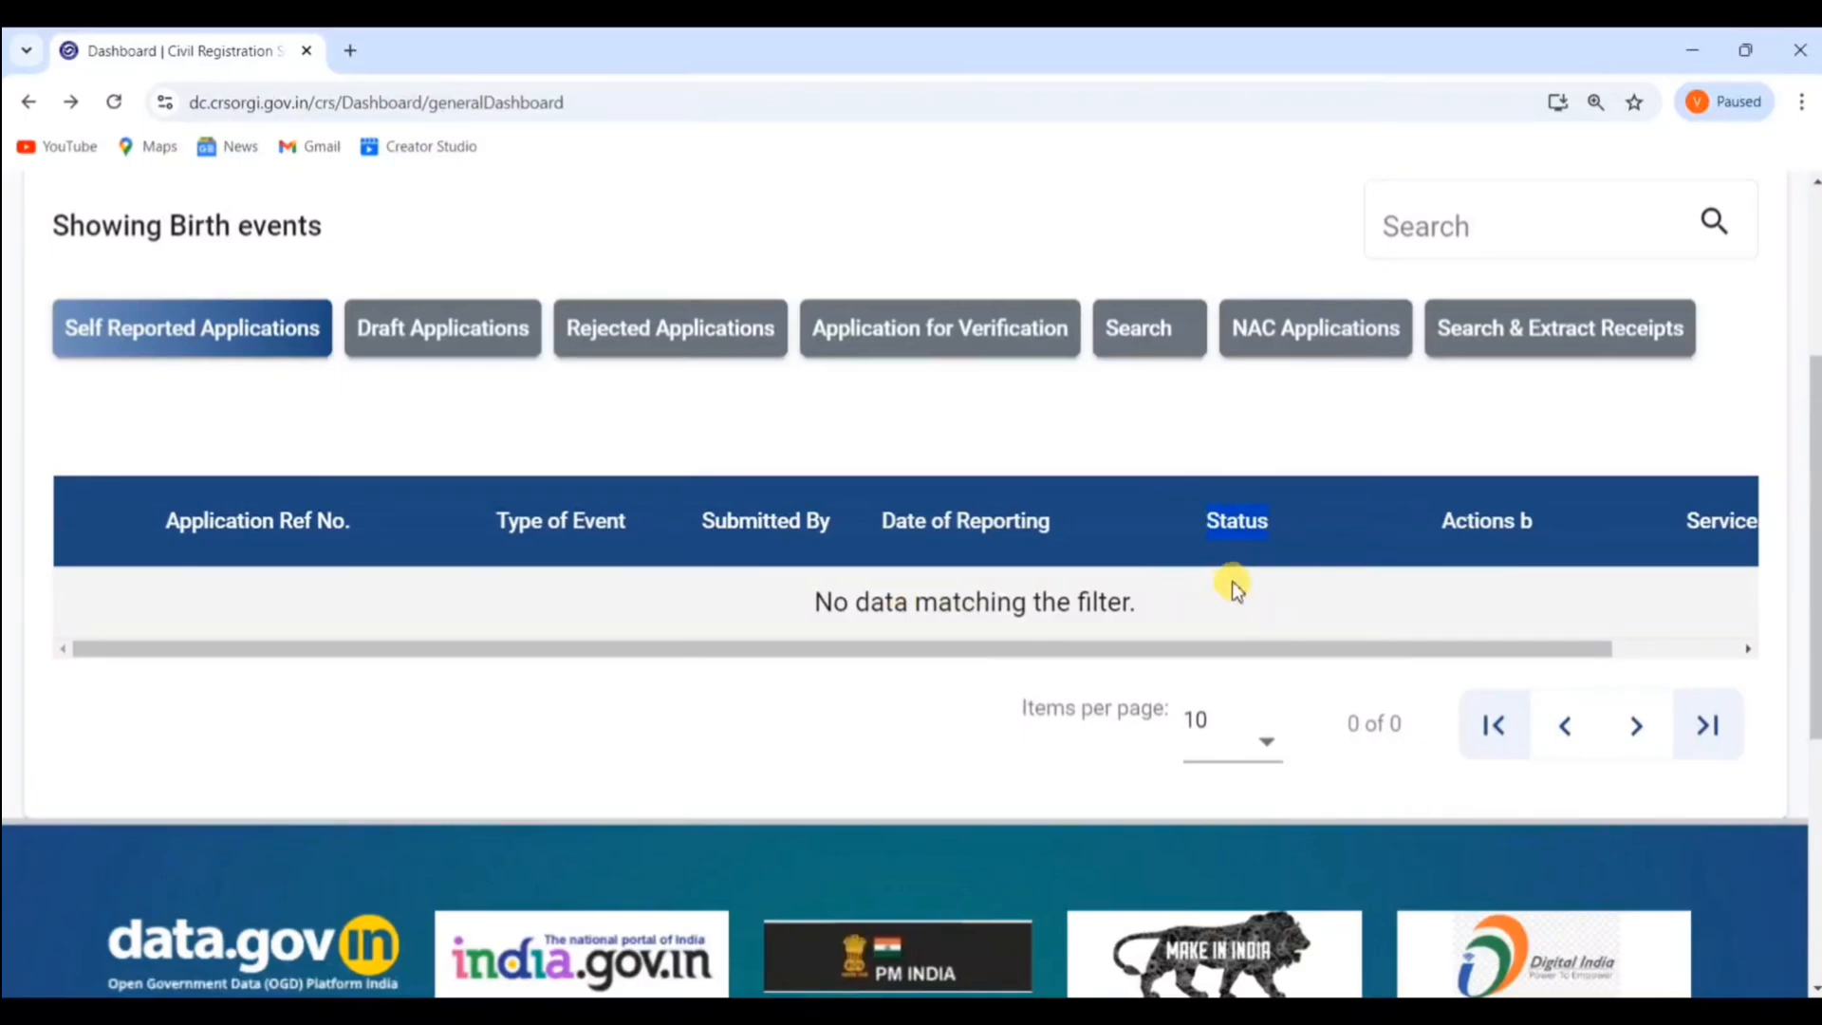
left_click_drag(1203, 646, 1345, 650)
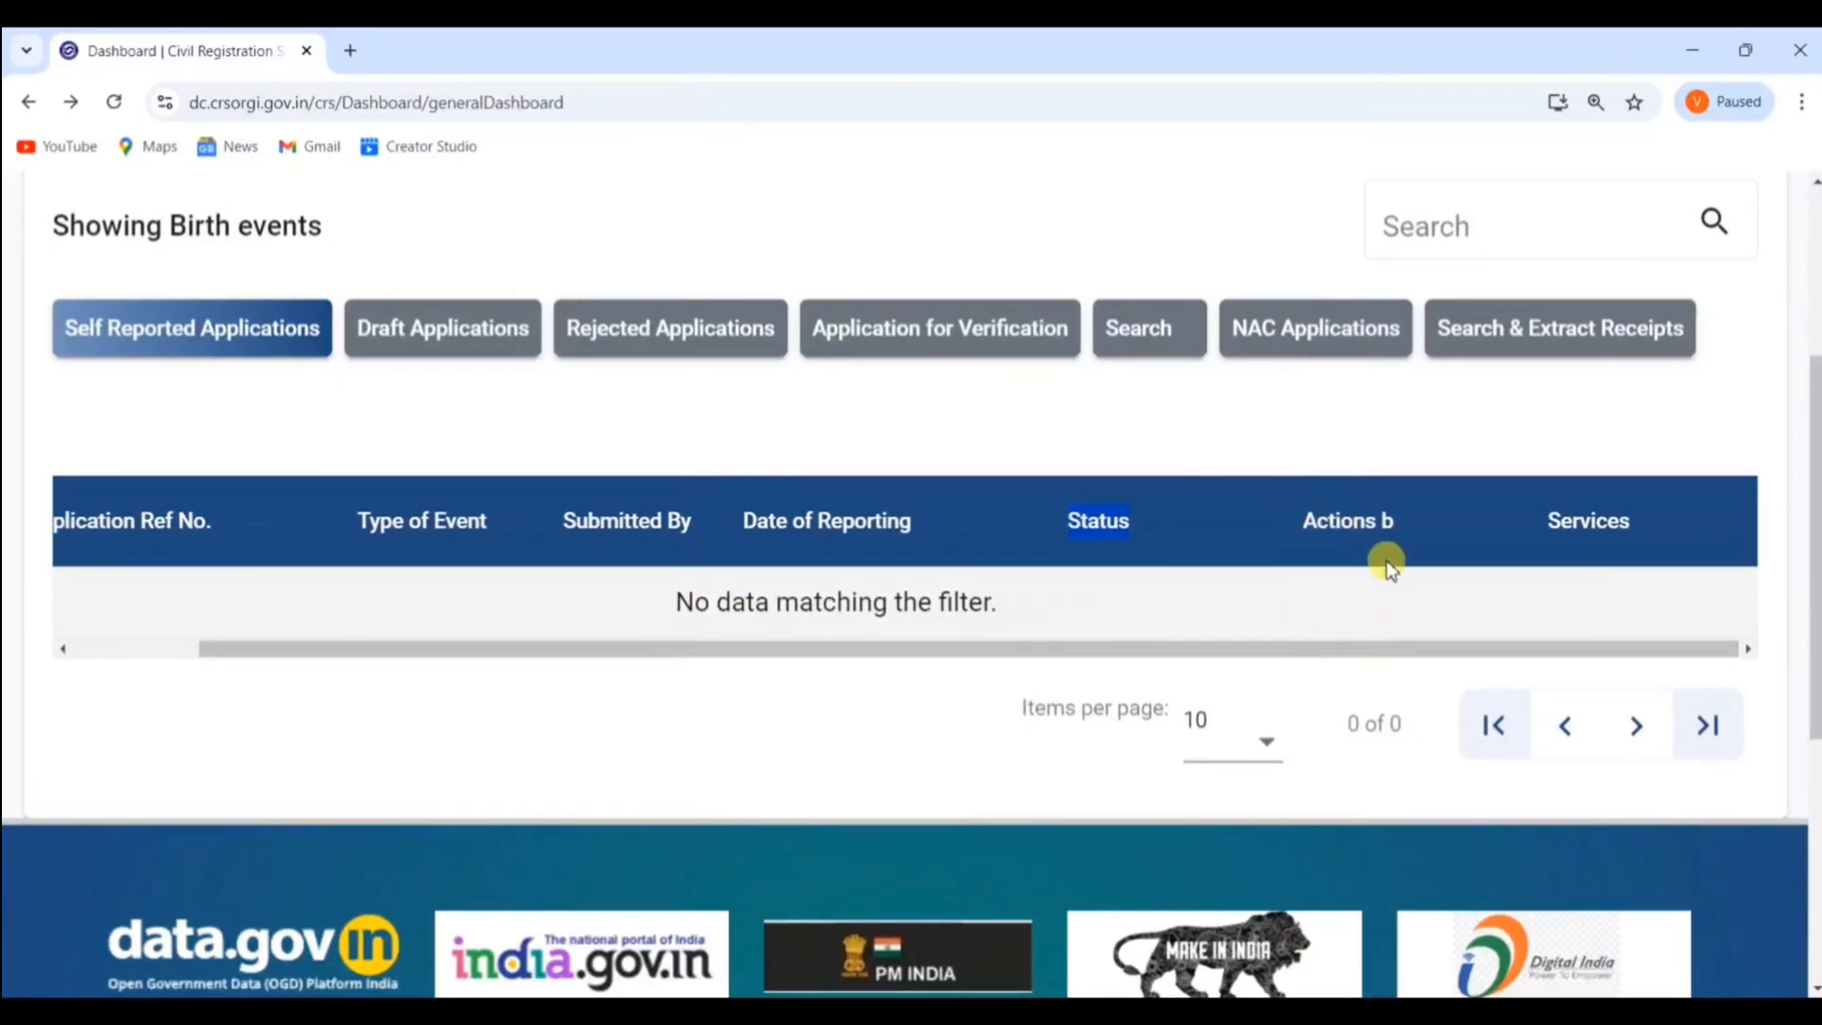